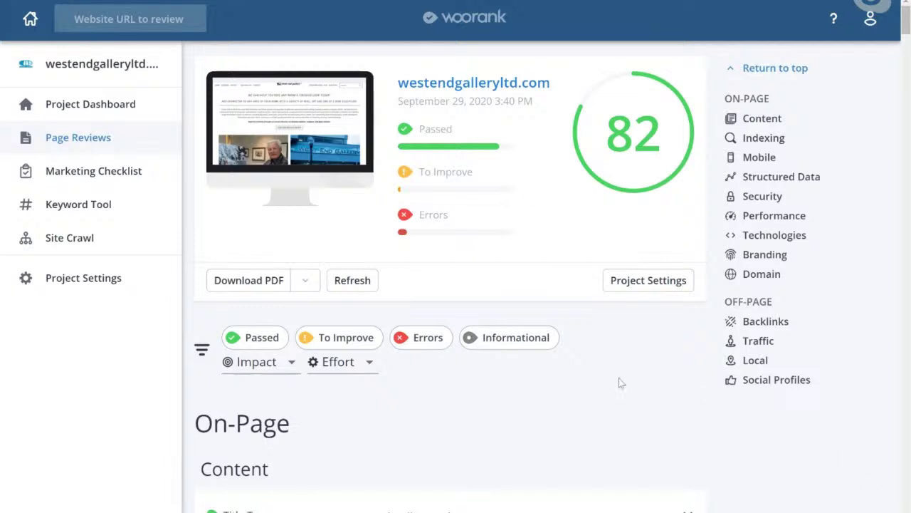
Review the westendgalleryltd.com page review, covering the overall score and the first criteria in the Content section.
scroll(619, 381, "down", 3)
scroll(619, 381, "up", 3)
scroll(830, 487, "down", 3)
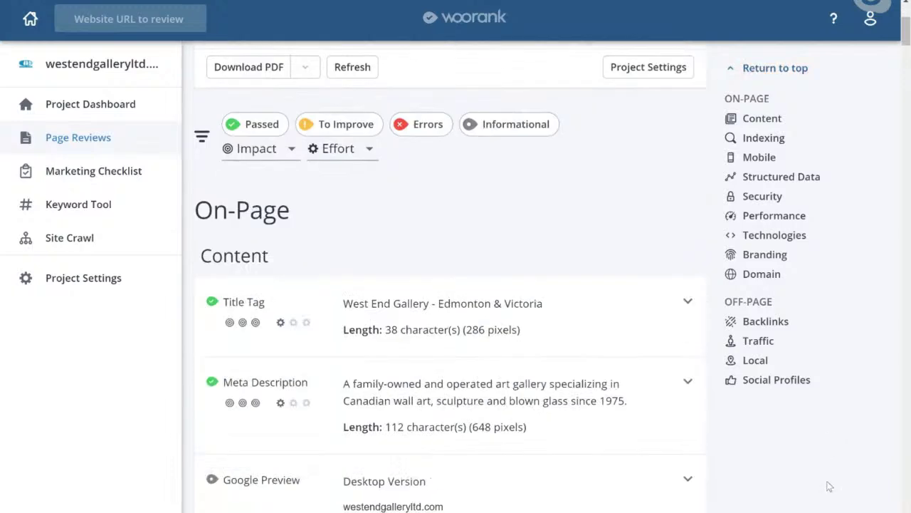
scroll(830, 486, "down", 2)
scroll(830, 486, "up", 5)
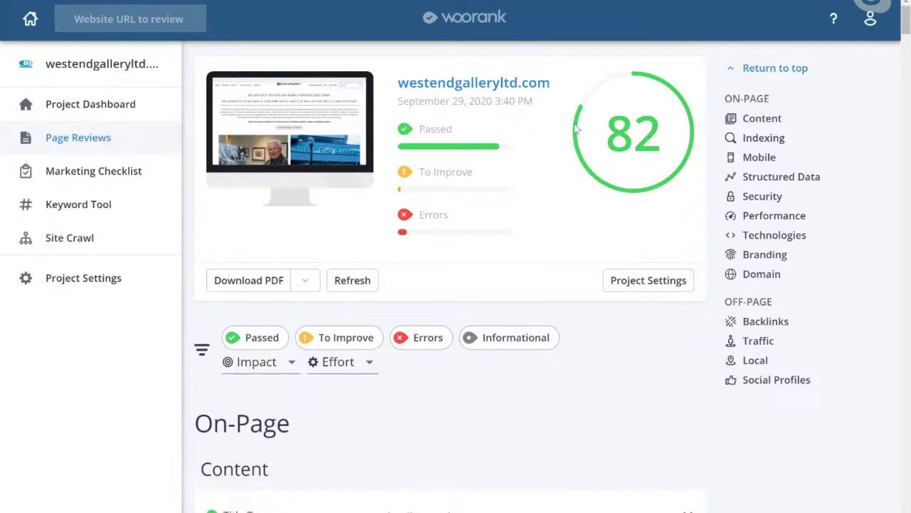
mouse_move(621, 138)
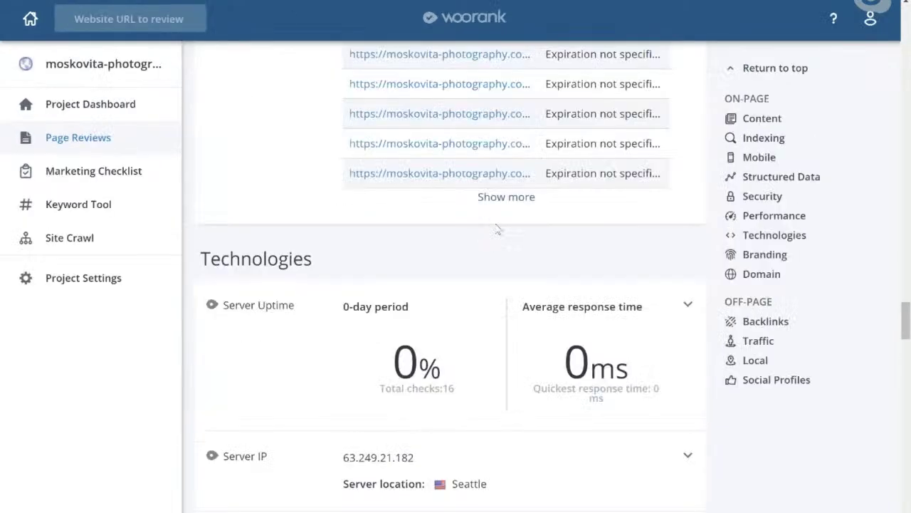
Switch to the Moskovita Photography page review and check its overall WooRank score for comparison.
scroll(681, 267, "up", 10)
scroll(681, 267, "up", 15)
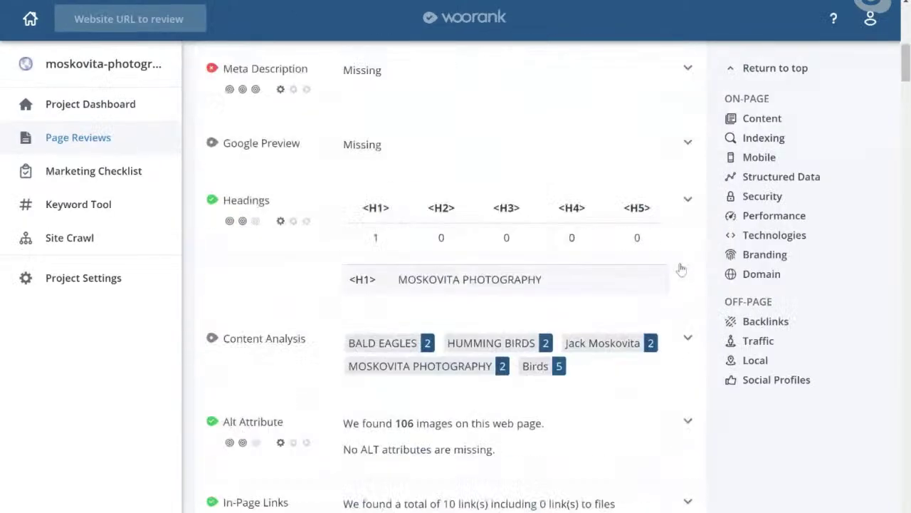
mouse_move(694, 193)
key("ctrl+plus")
key("ctrl+plus")
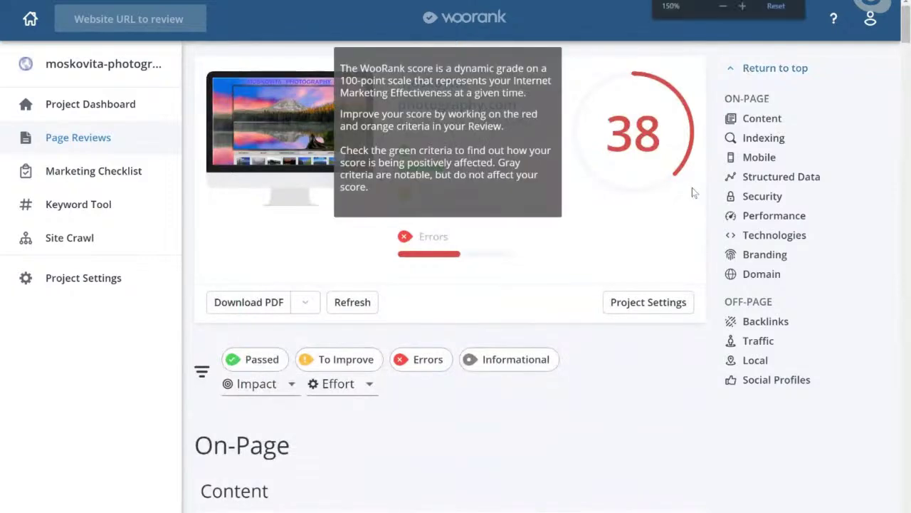
key("ctrl+minus")
key("ctrl+minus")
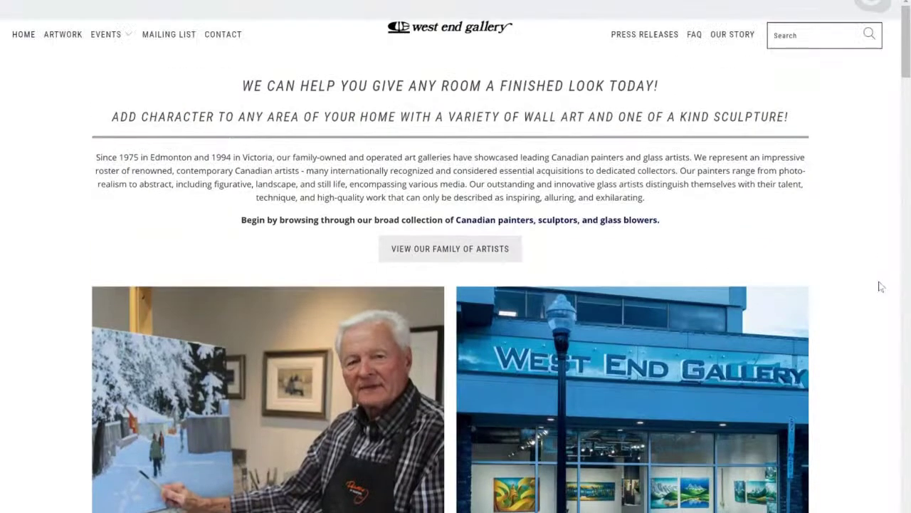
Switch to the West End Gallery home page, enlarge it, and examine the introduction and the two gallery location sections.
key("ctrl+plus")
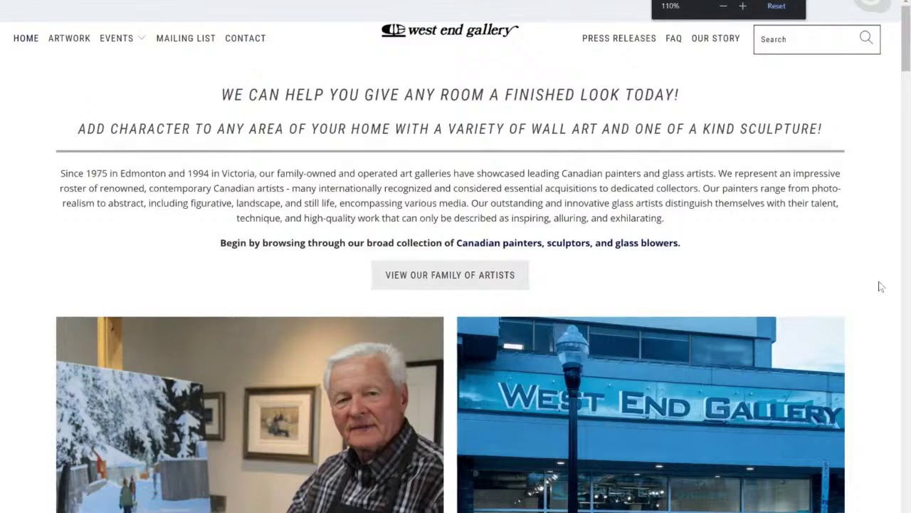
key("ctrl+plus")
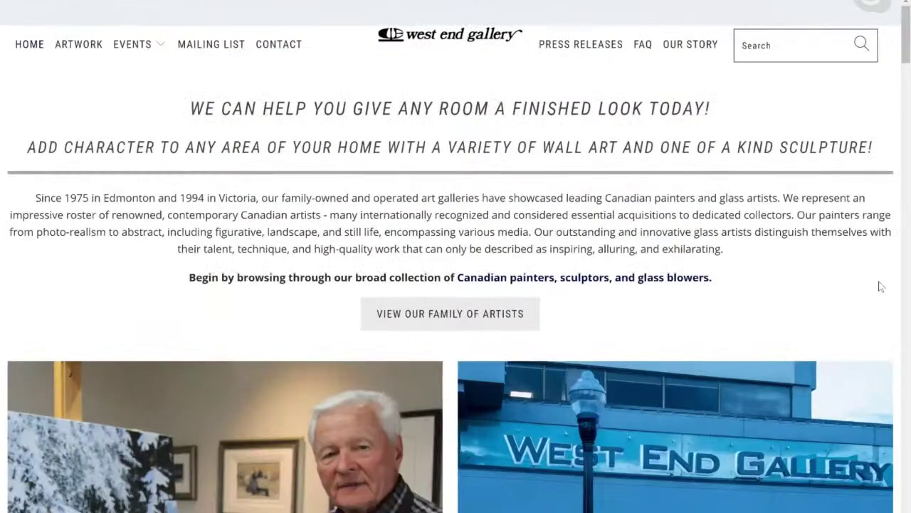
scroll(881, 286, "down", 3)
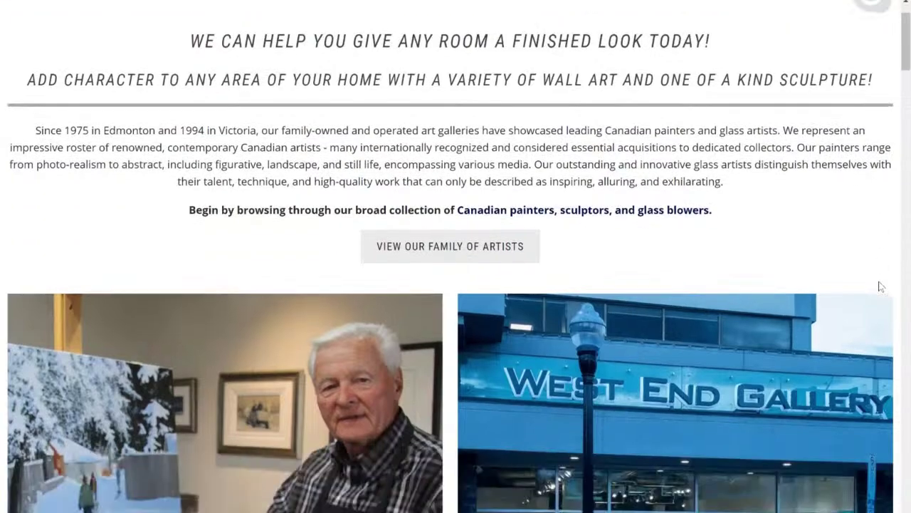
scroll(881, 286, "up", 3)
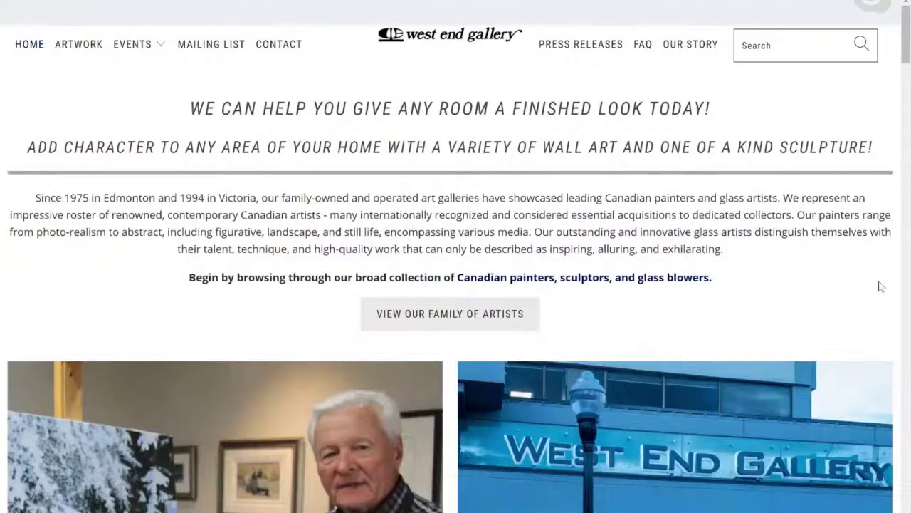
scroll(881, 287, "down", 10)
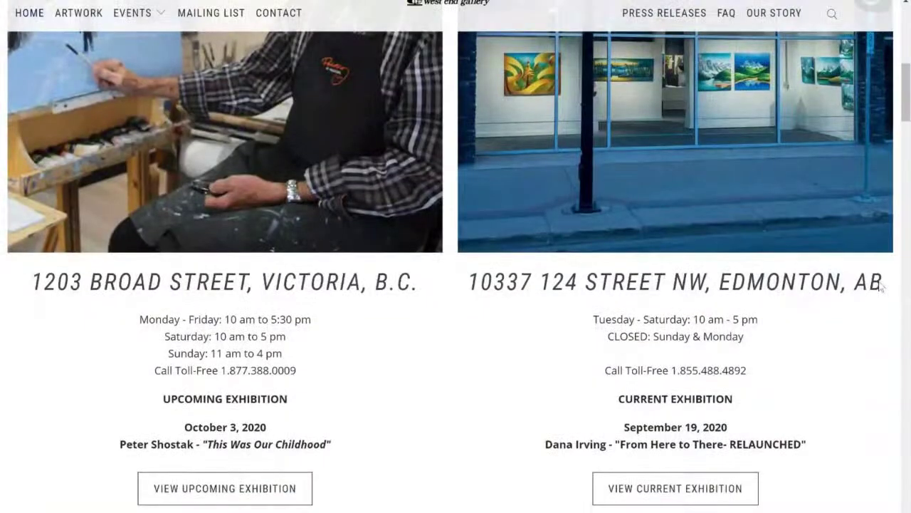
scroll(881, 286, "up", 5)
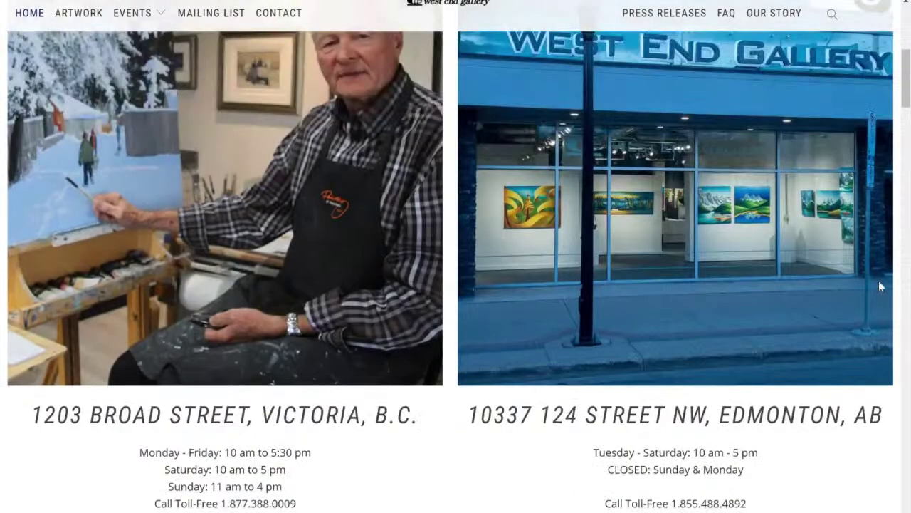
scroll(881, 286, "up", 4)
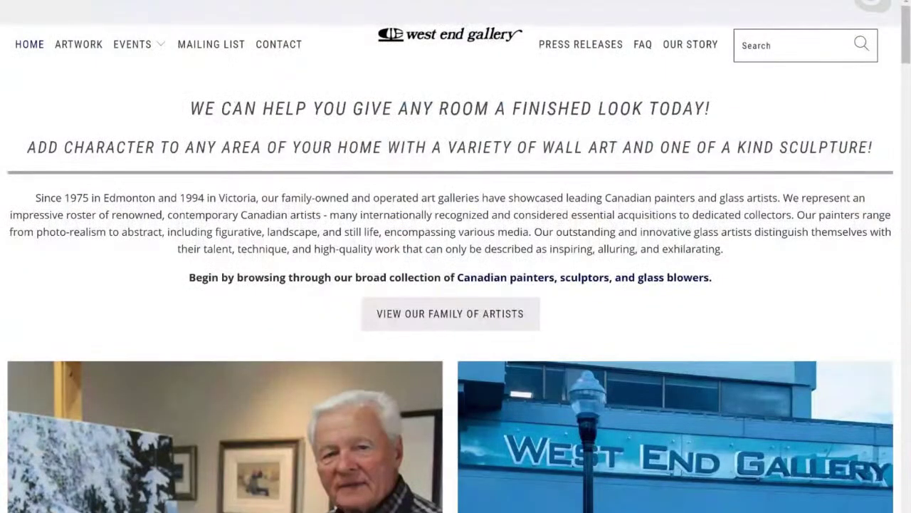
Examine the rest of the West End Gallery home page, including the mailing list banner, artist profiles and footer details.
mouse_move(165, 511)
scroll(692, 281, "down", 1)
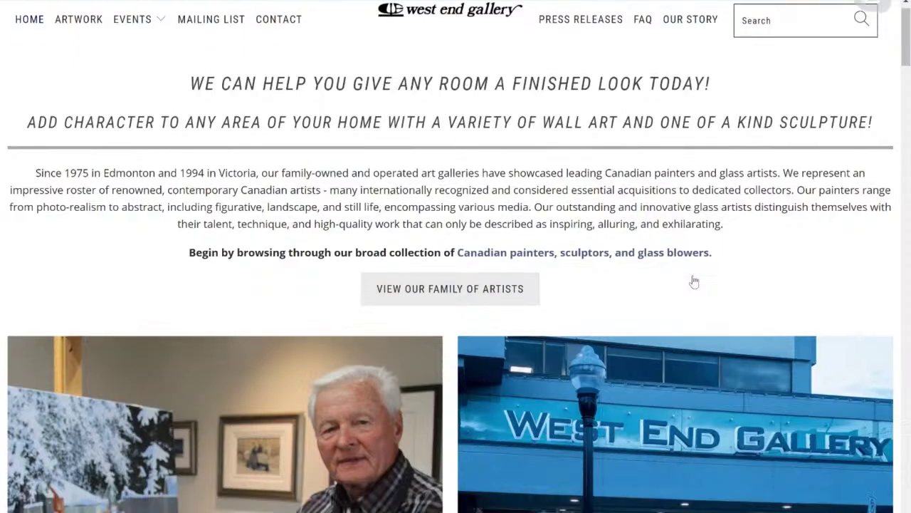
scroll(694, 282, "down", 20)
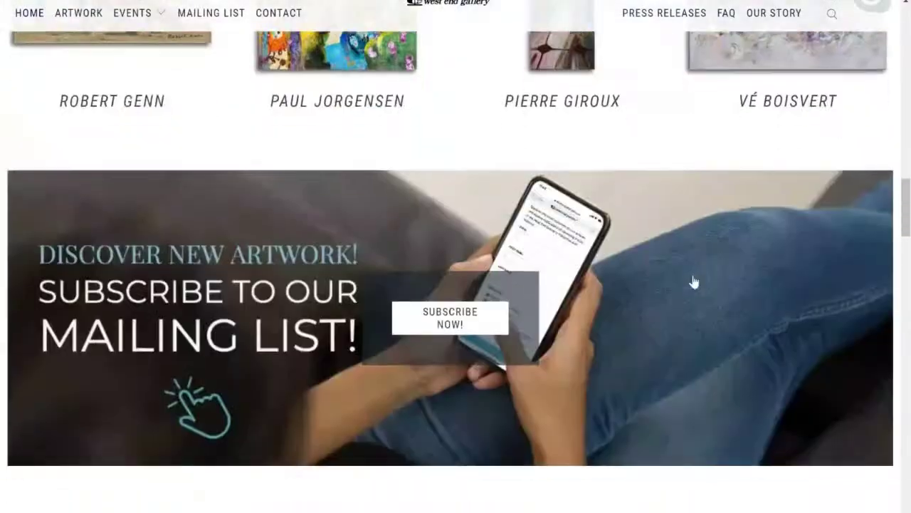
scroll(694, 282, "down", 15)
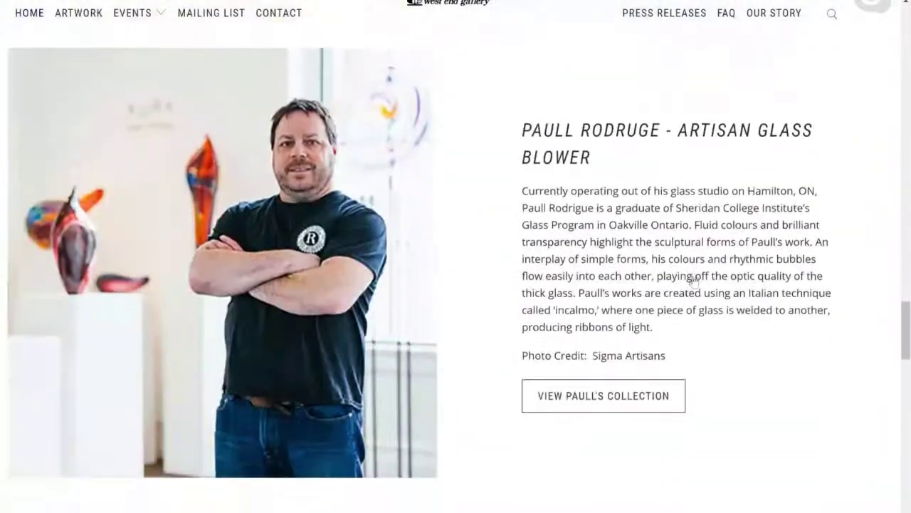
scroll(694, 282, "down", 10)
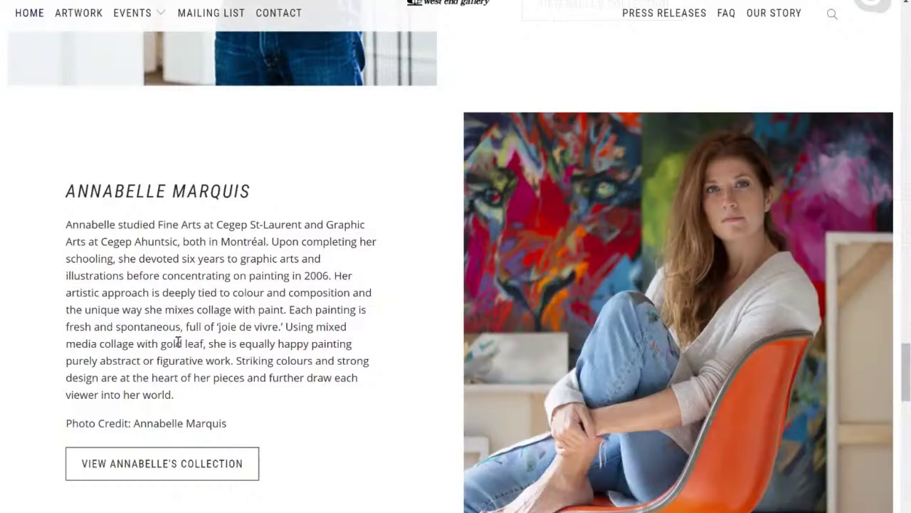
scroll(242, 283, "down", 14)
scroll(243, 283, "down", 12)
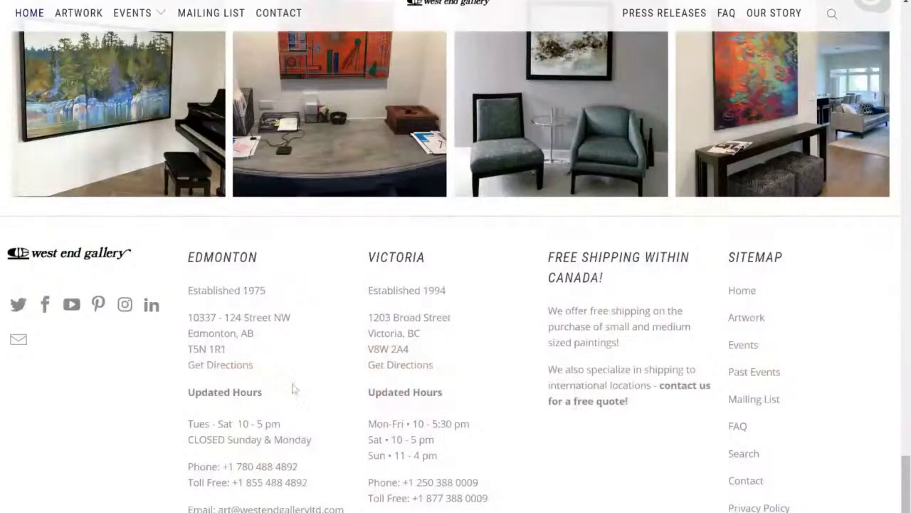
scroll(301, 402, "down", 3)
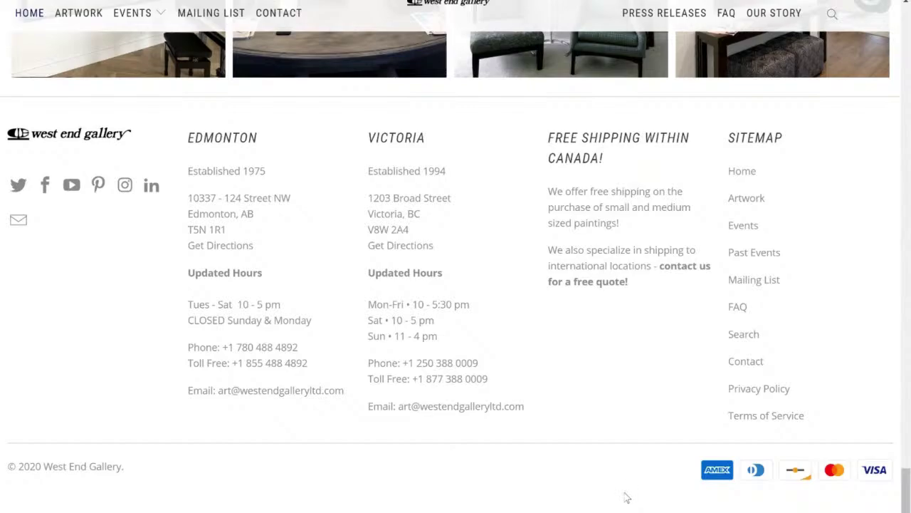
scroll(627, 498, "up", 15)
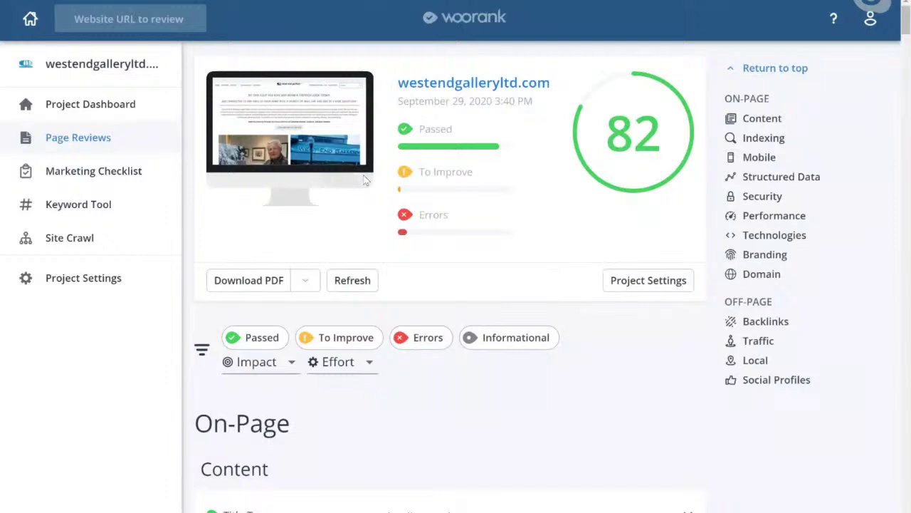
Return to the westendgalleryltd.com page review and expand the guidance for the Title Tag criterion.
scroll(672, 443, "down", 1)
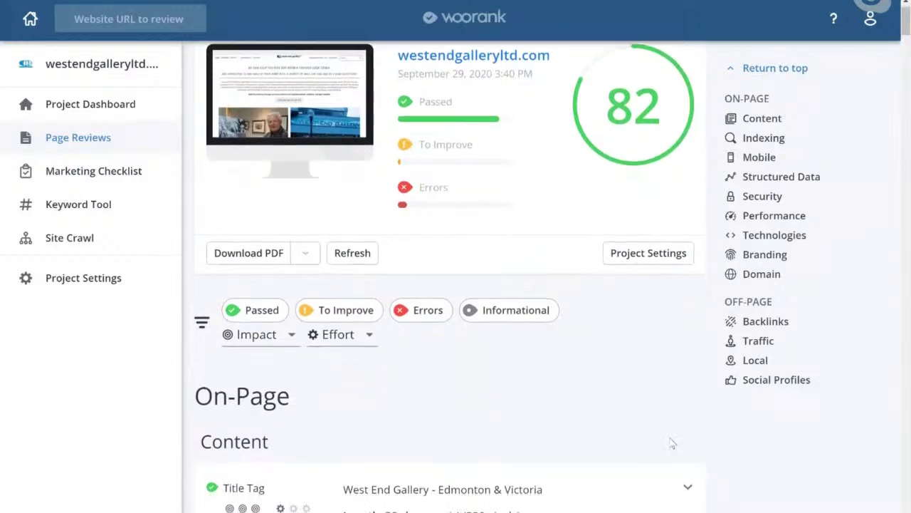
scroll(672, 443, "down", 2)
scroll(562, 319, "up", 3)
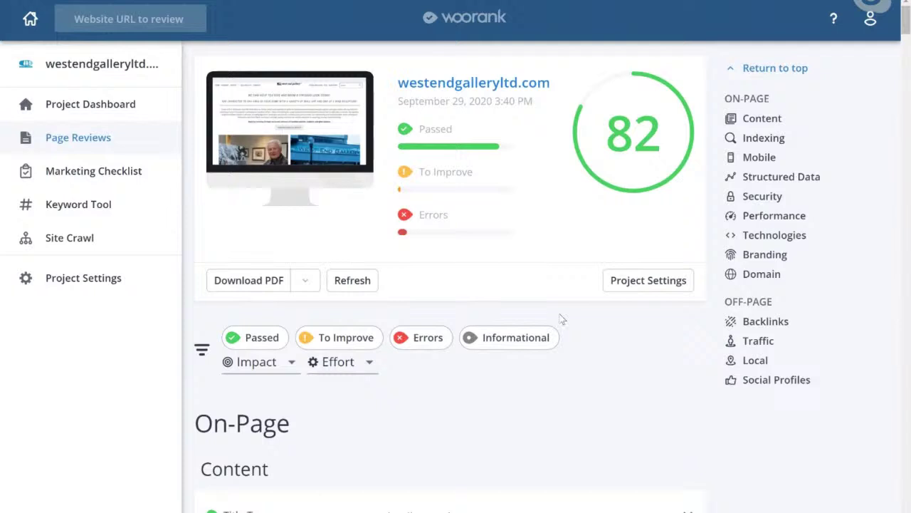
scroll(562, 319, "down", 10)
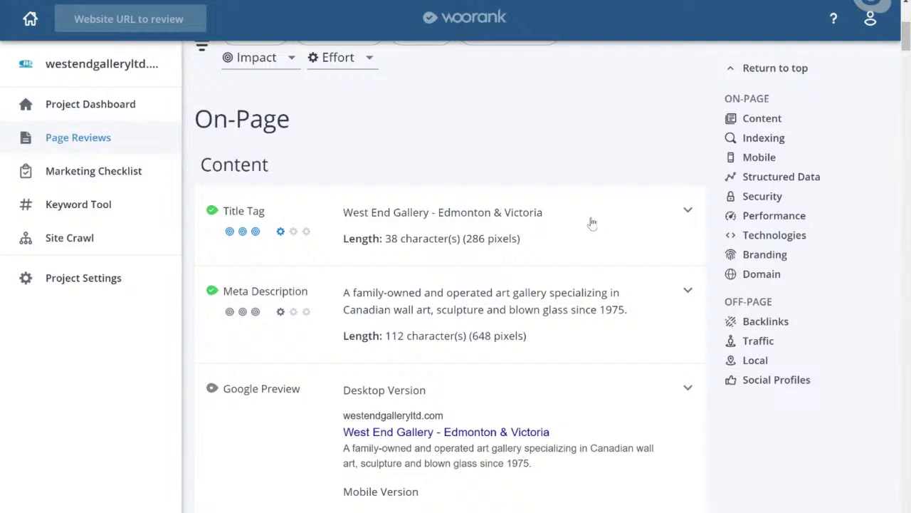
left_click(591, 223)
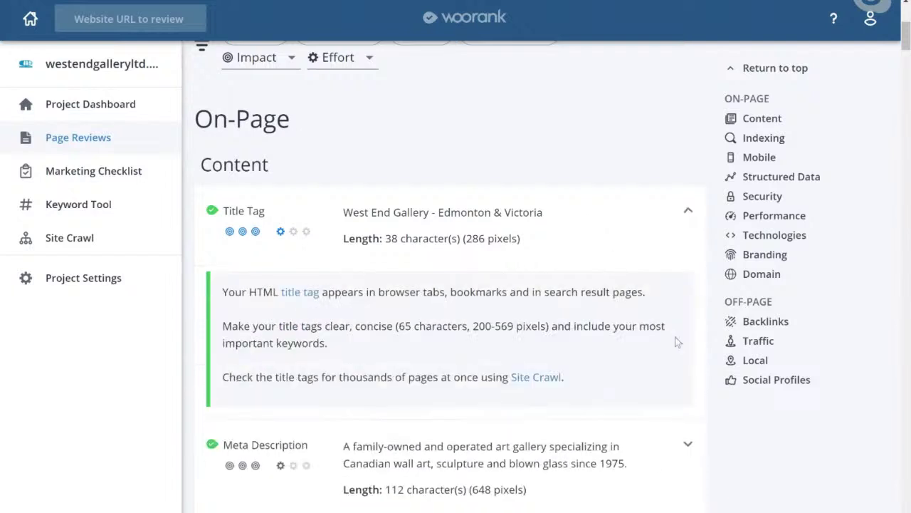
scroll(859, 433, "down", 1)
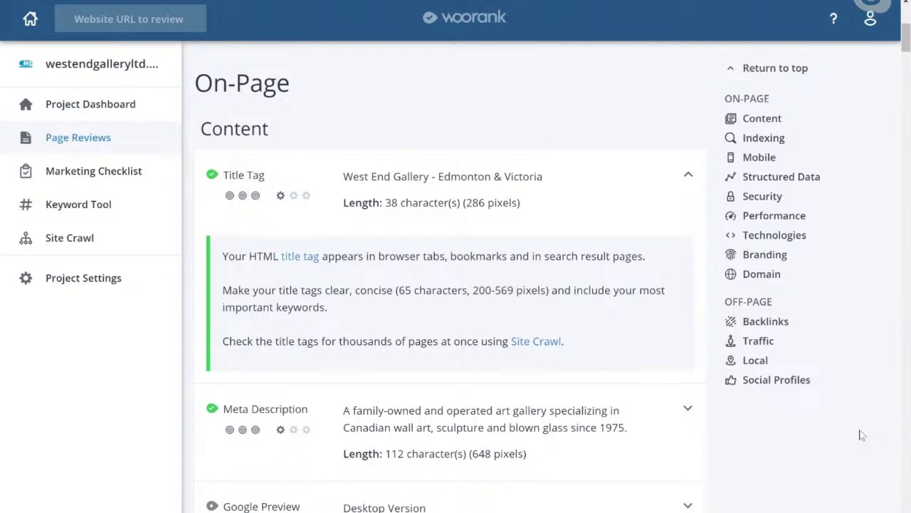
scroll(862, 434, "down", 2)
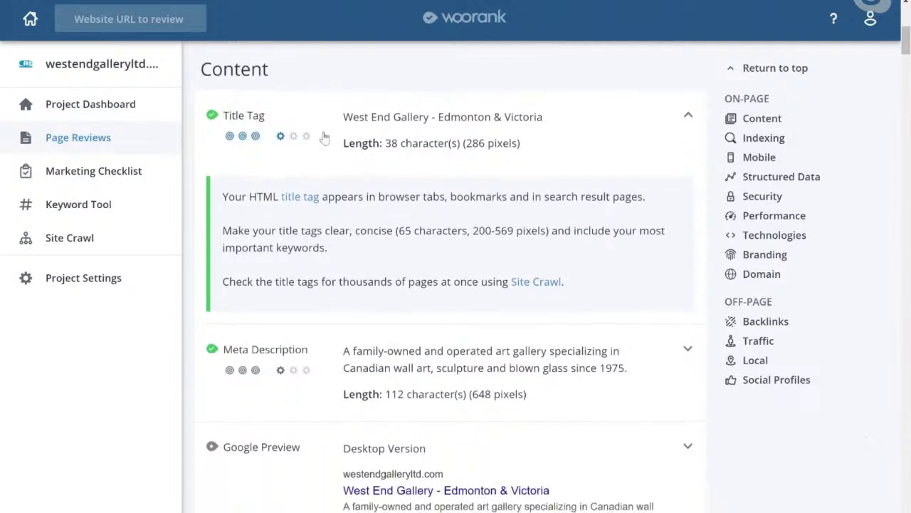
Expand the Meta Description guidance, highlight the site's title tag text for reference, and read the meta description advice.
left_click(303, 411)
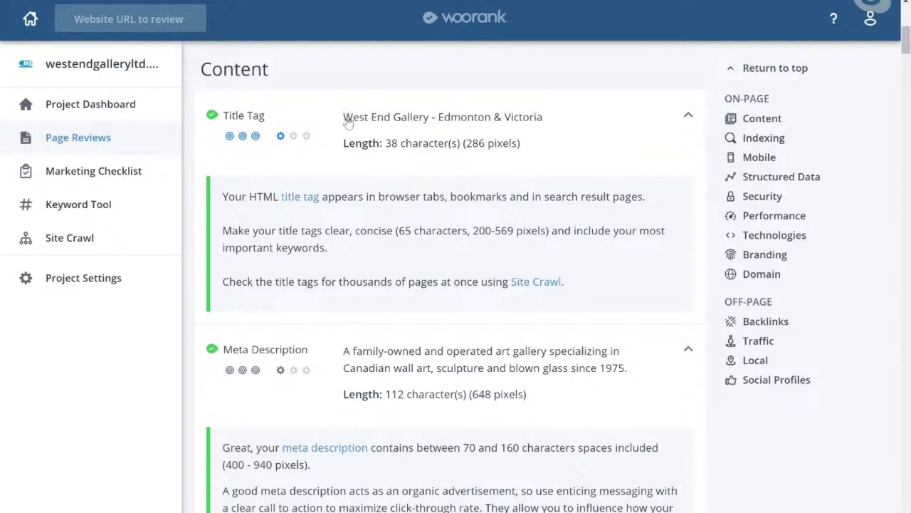
left_click_drag(348, 121, 557, 118)
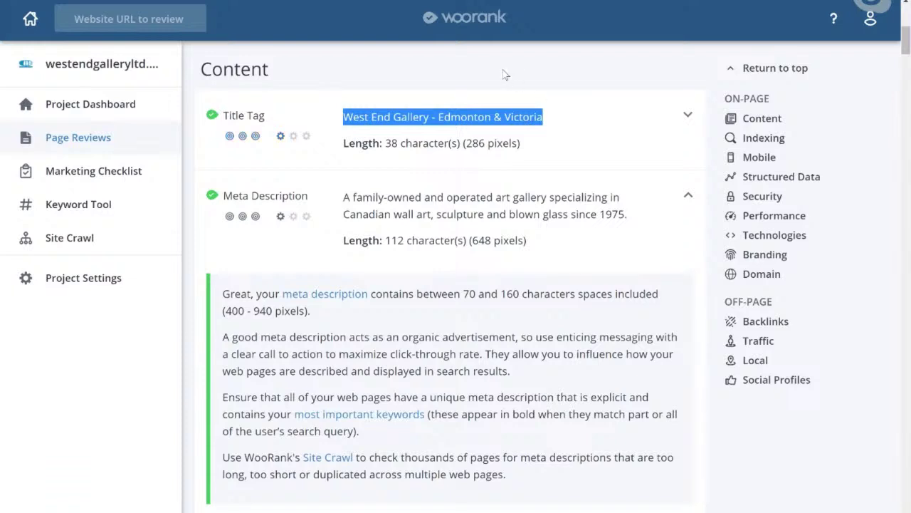
left_click(472, 78)
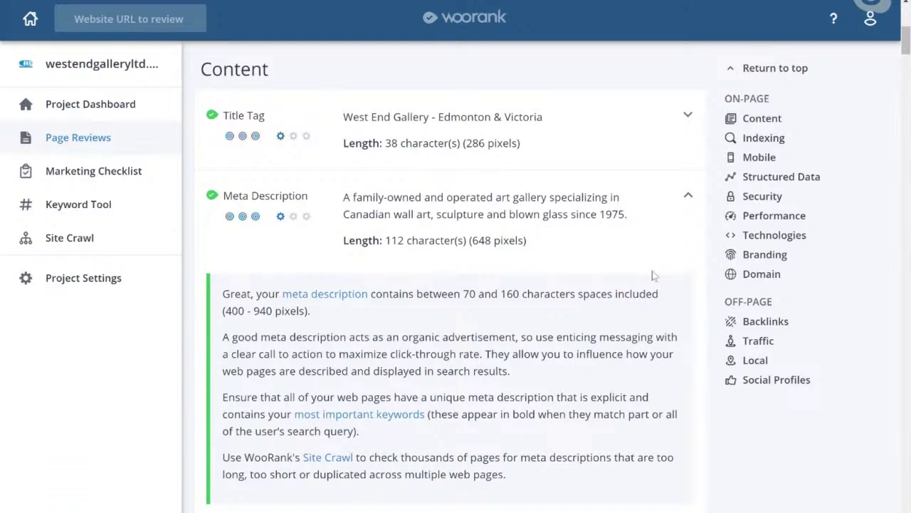
scroll(654, 276, "down", 1)
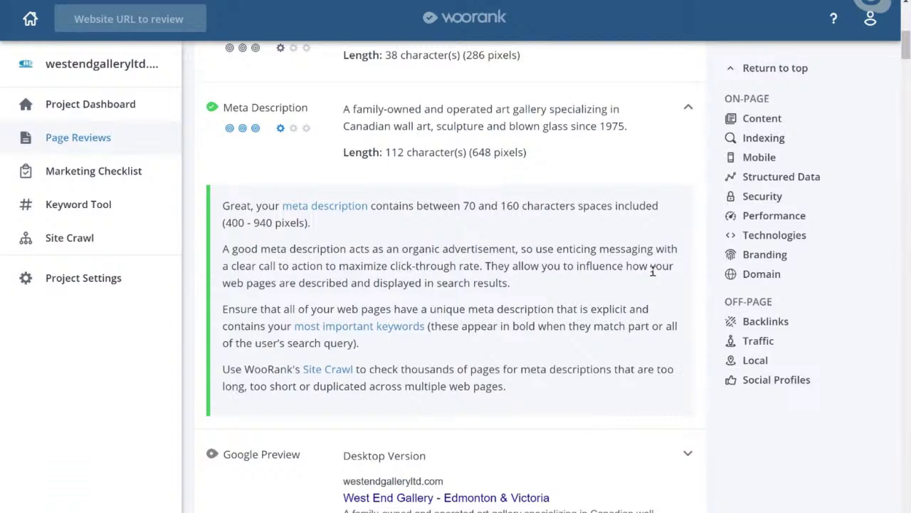
scroll(652, 271, "up", 2)
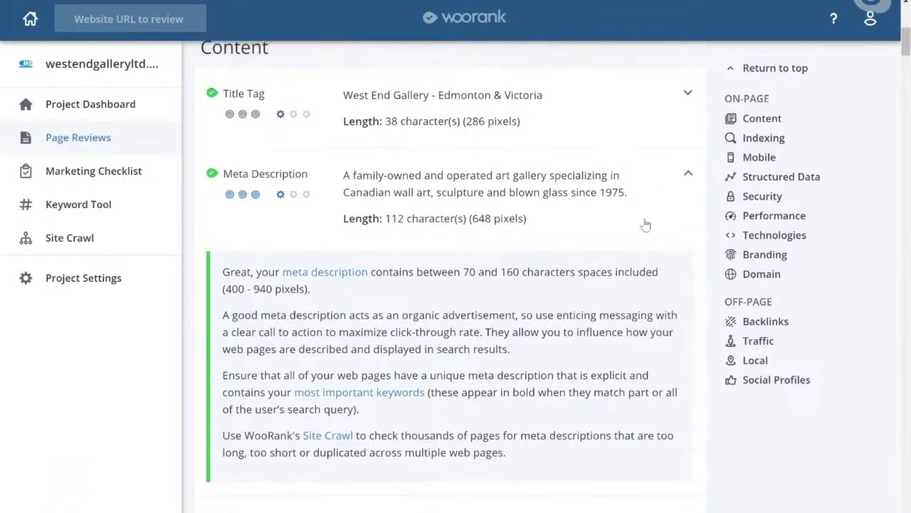
scroll(646, 225, "down", 1)
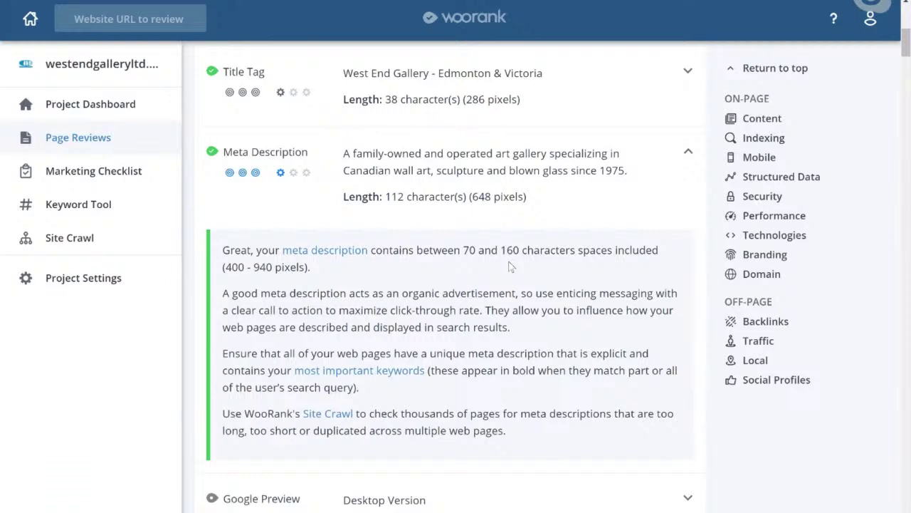
Examine the Google Preview criterion, highlighting the desktop version snippet and expanding its guidance.
scroll(509, 266, "down", 5)
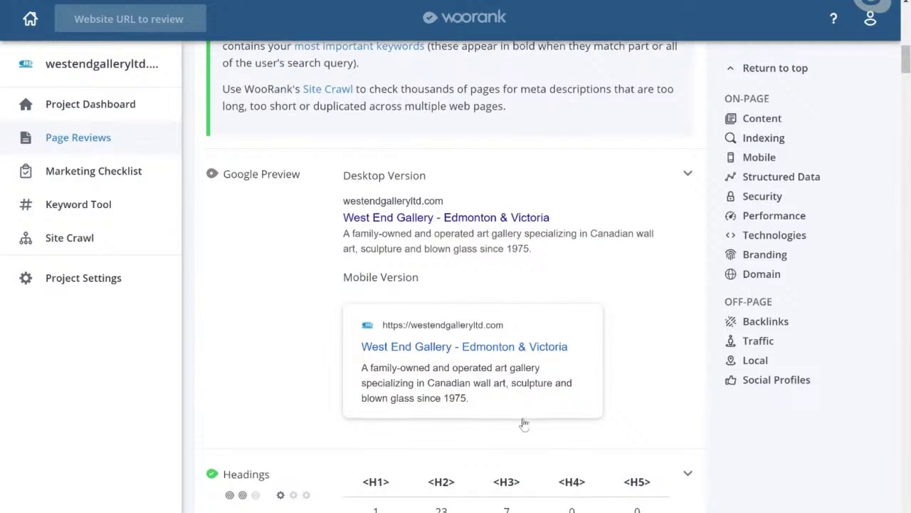
scroll(521, 420, "down", 2)
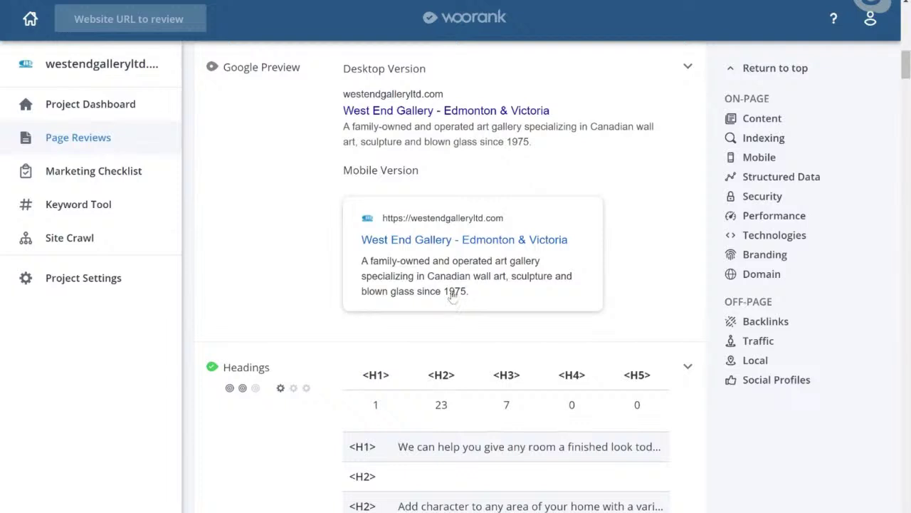
left_click_drag(344, 132, 545, 147)
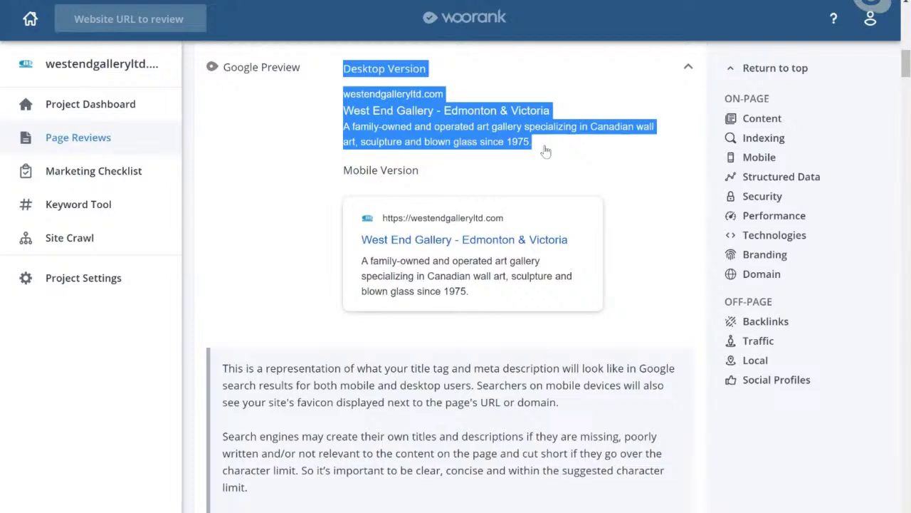
Collapse the Google Preview guidance, review the desktop and mobile snippets, and move on to the Headings criterion.
left_click(667, 188)
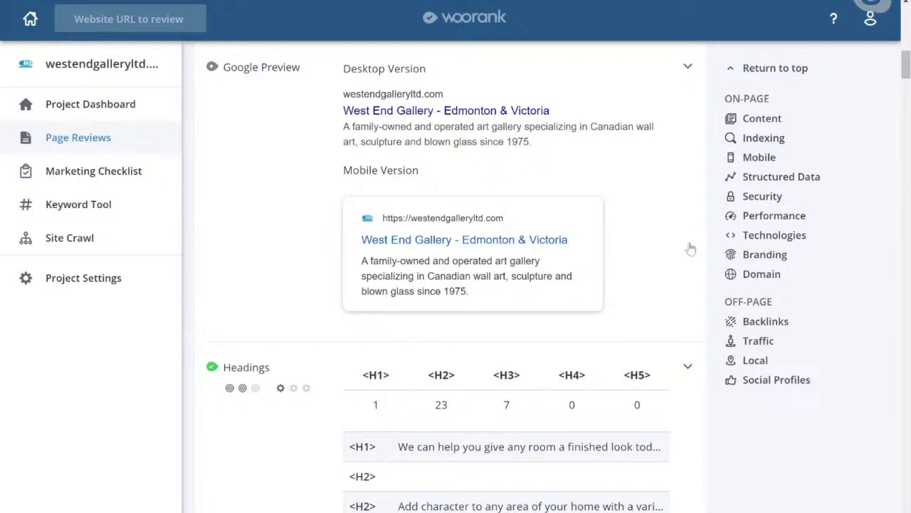
scroll(690, 249, "up", 2)
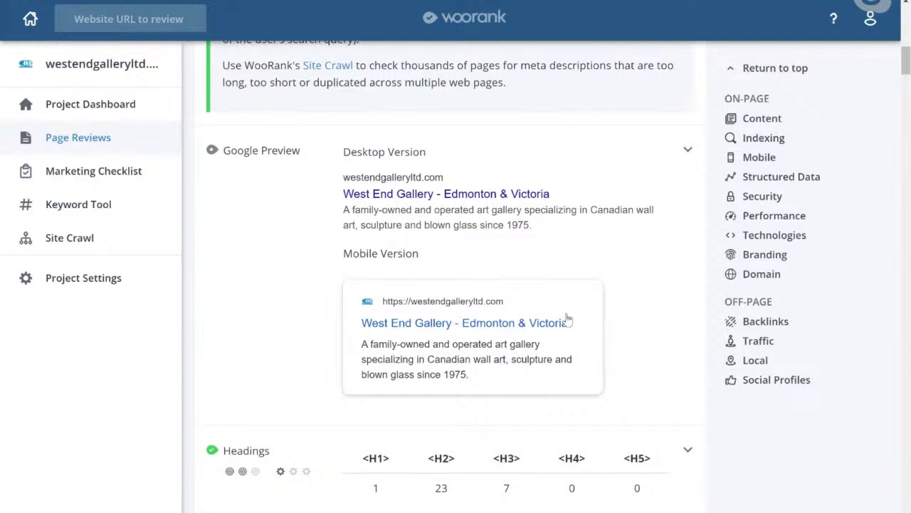
scroll(567, 319, "down", 3)
scroll(567, 318, "down", 4)
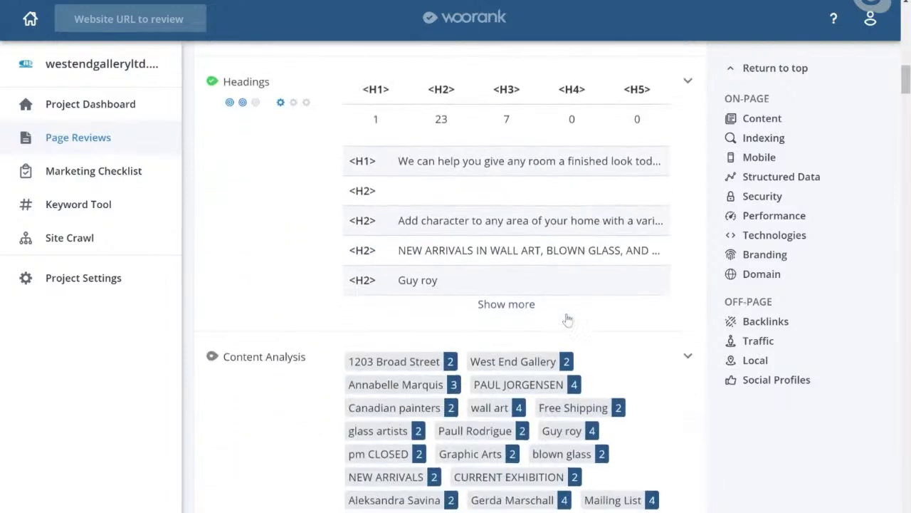
Show the complete list of headings in the Headings criterion and read it through to the H3 entries.
left_click(499, 295)
scroll(670, 428, "down", 2)
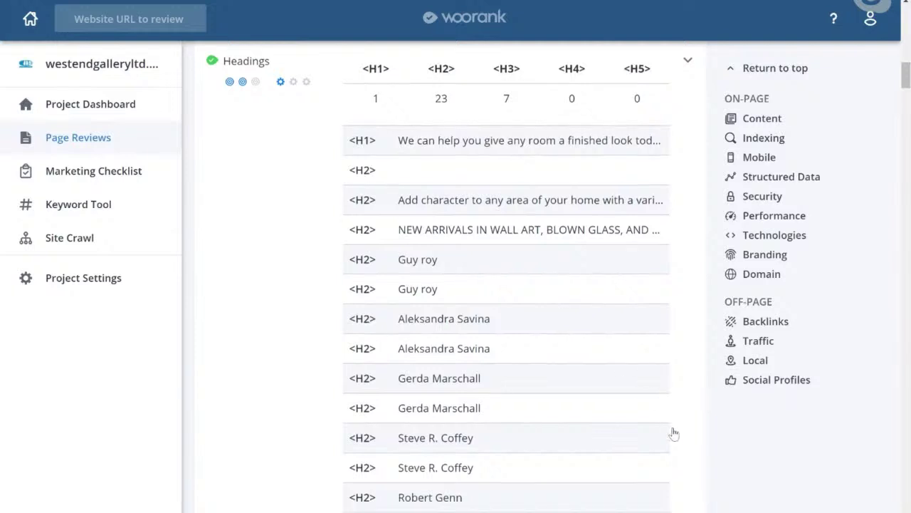
scroll(674, 433, "down", 6)
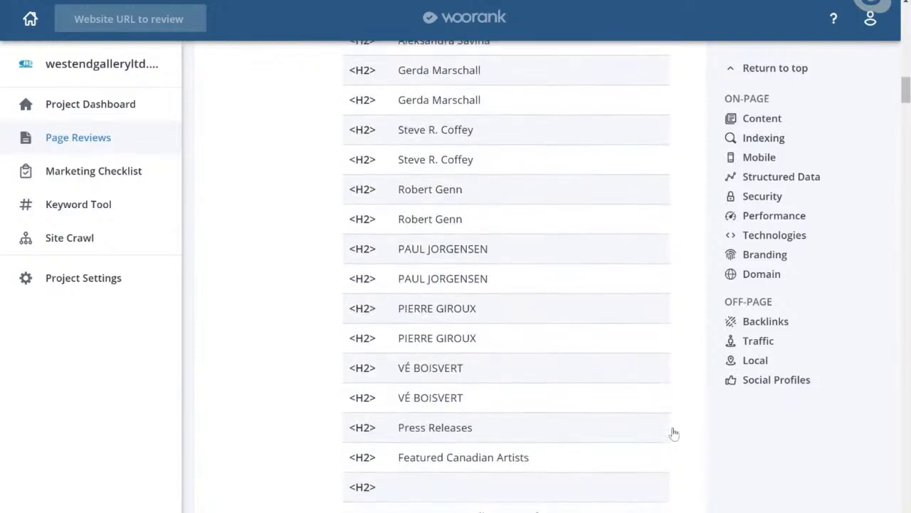
scroll(673, 434, "down", 1)
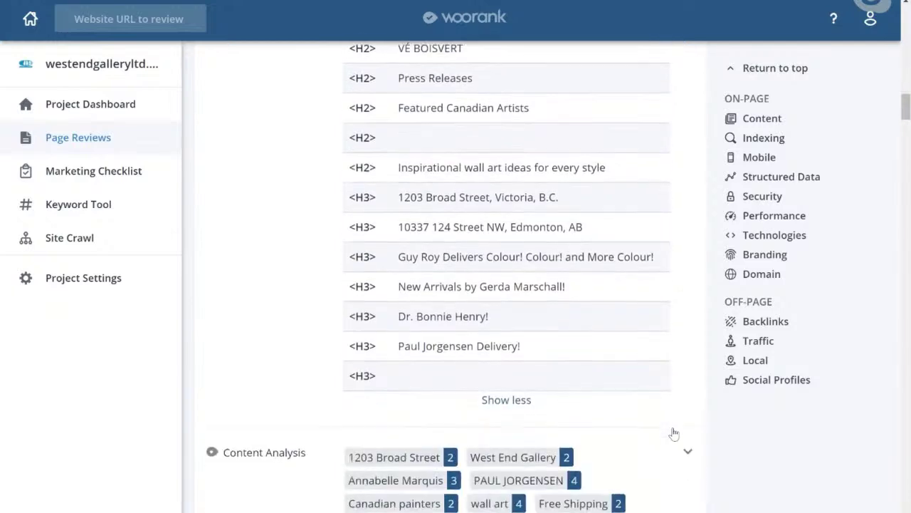
Revisit the Title Tag and Meta Description criteria with their impact and effort ratings, and return to the Headings criterion.
scroll(674, 433, "up", 8)
scroll(673, 433, "up", 4)
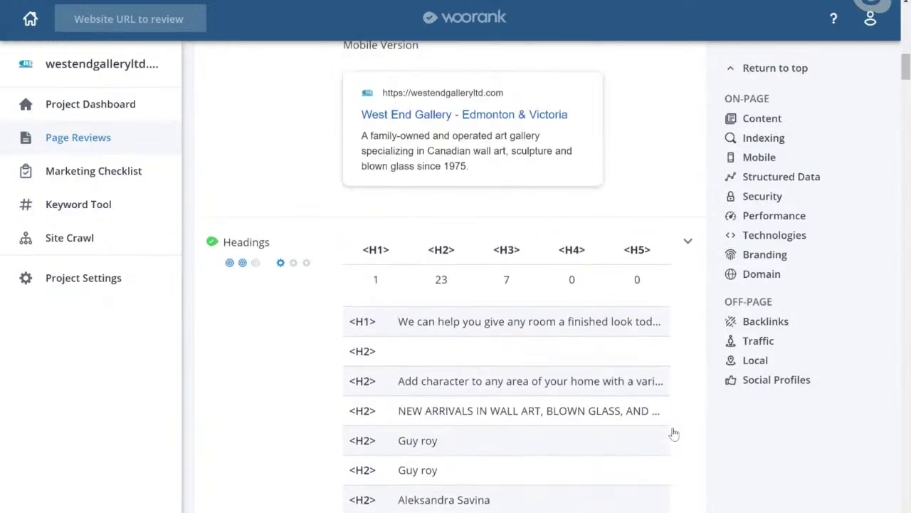
scroll(673, 433, "up", 11)
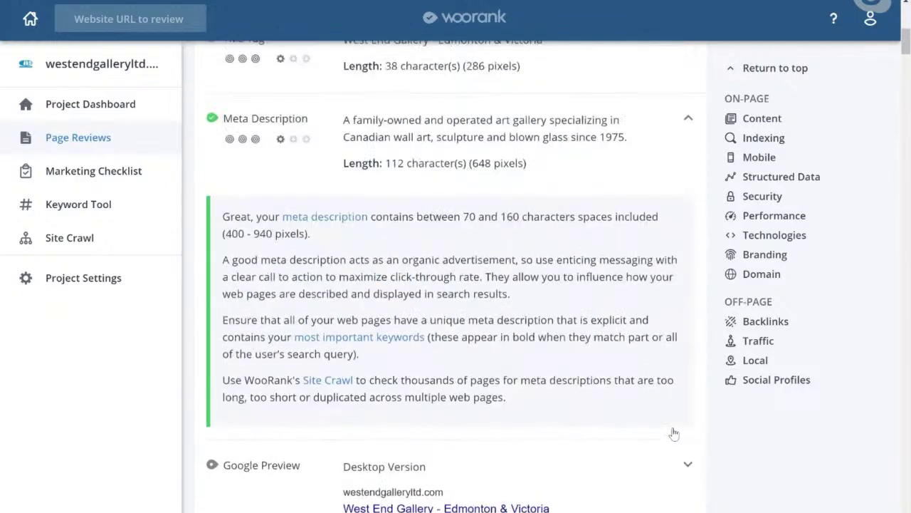
scroll(673, 431, "up", 2)
scroll(674, 432, "down", 2)
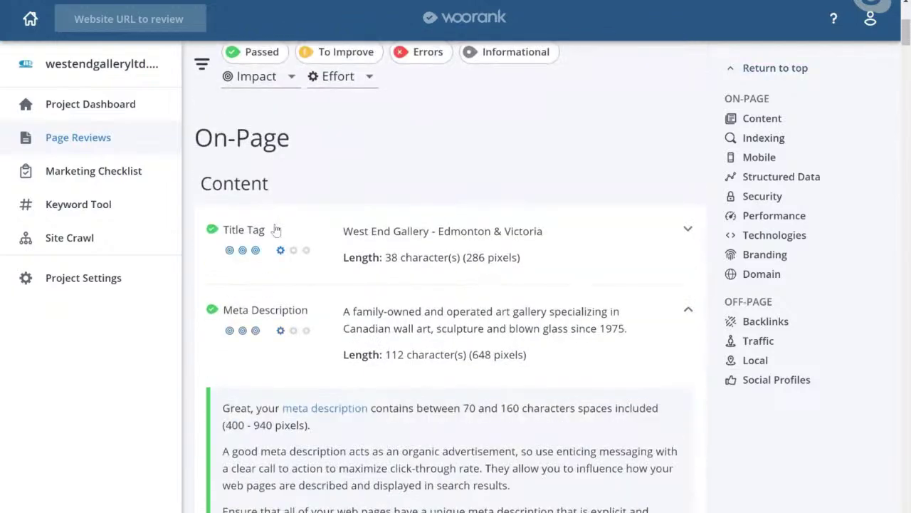
scroll(317, 292, "down", 11)
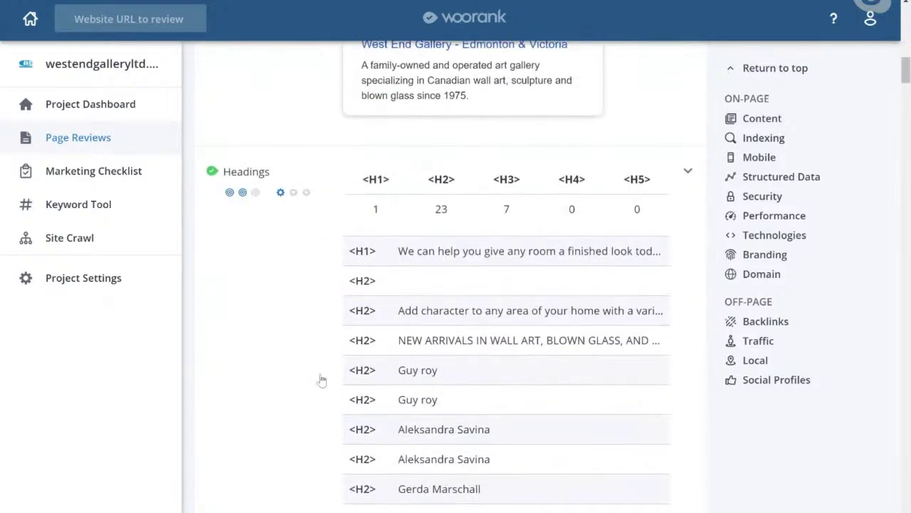
Highlight the H1 entry in the Headings list, and highlight the matching headline and part of the second headline on the West End Gallery home page.
scroll(316, 380, "down", 1)
left_click_drag(398, 165, 655, 176)
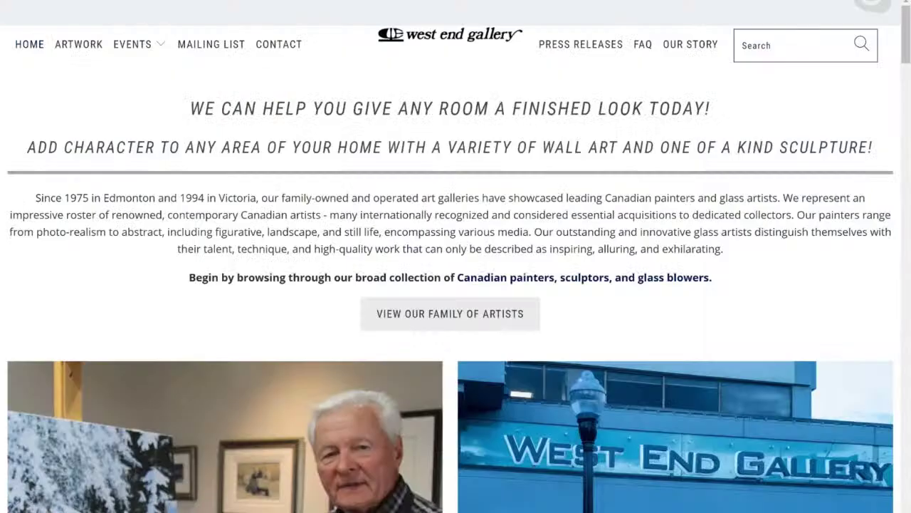
left_click_drag(195, 101, 710, 114)
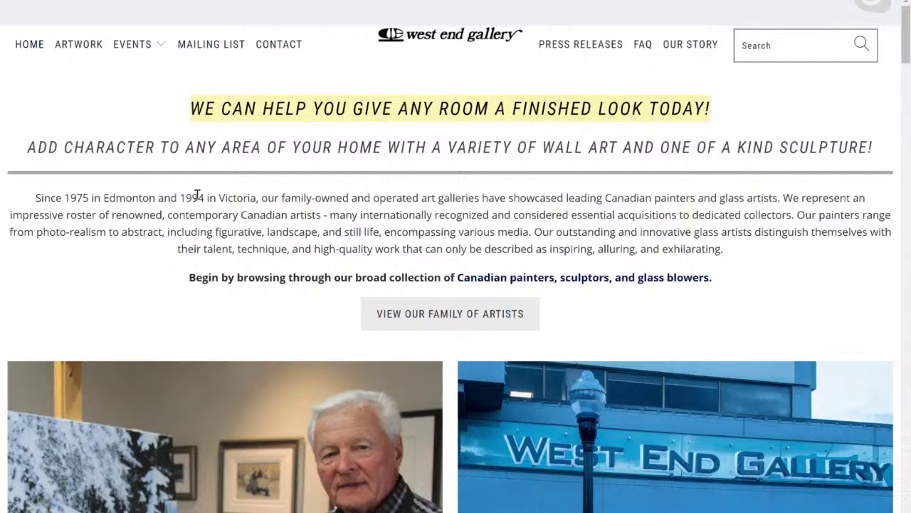
double_click(198, 110)
double_click(198, 110)
left_click_drag(197, 110, 713, 112)
left_click_drag(30, 149, 127, 146)
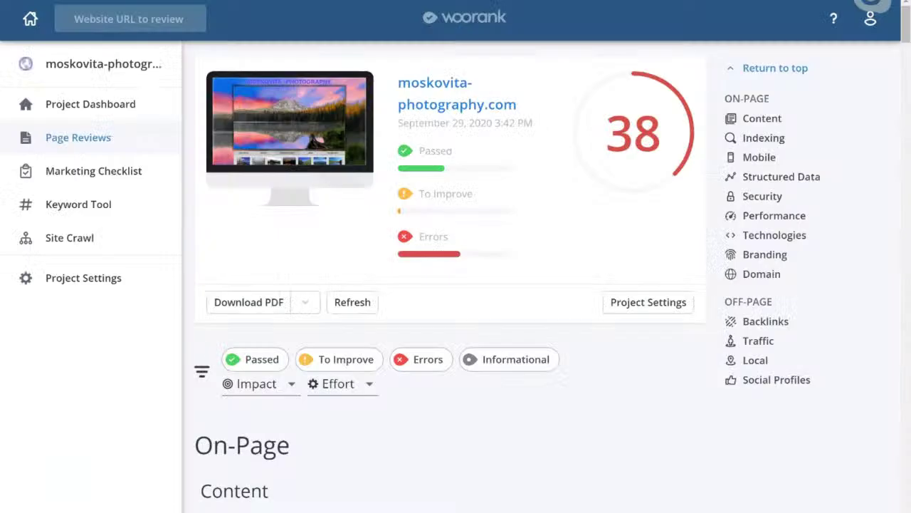
Look through the moskovita-photography.com page review, and highlight "We can help you give any room a finished look today!" on the gallery home page.
scroll(498, 432, "down", 8)
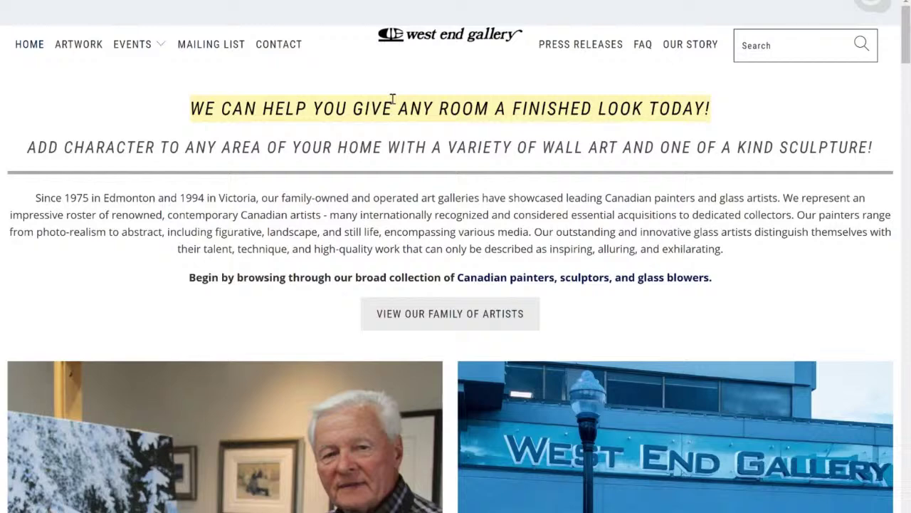
left_click(190, 108)
left_click_drag(191, 108, 716, 93)
left_click(211, 97)
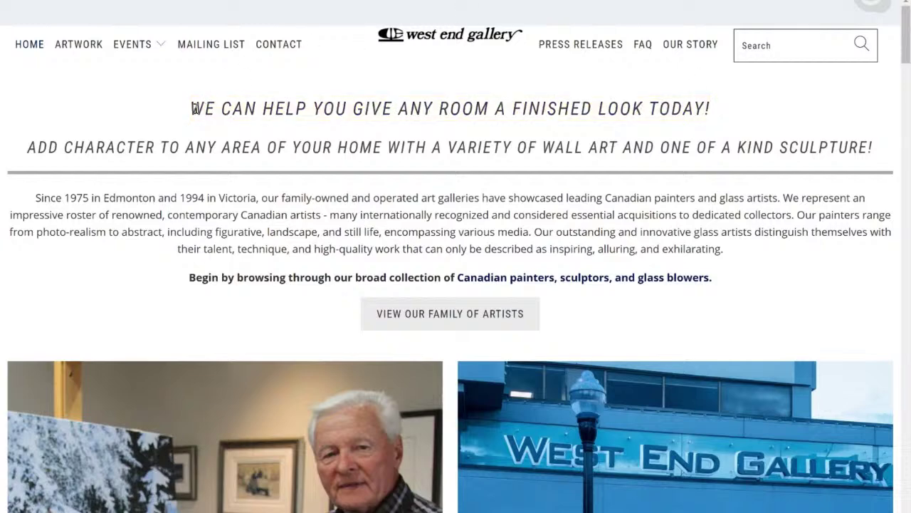
left_click_drag(191, 109, 739, 105)
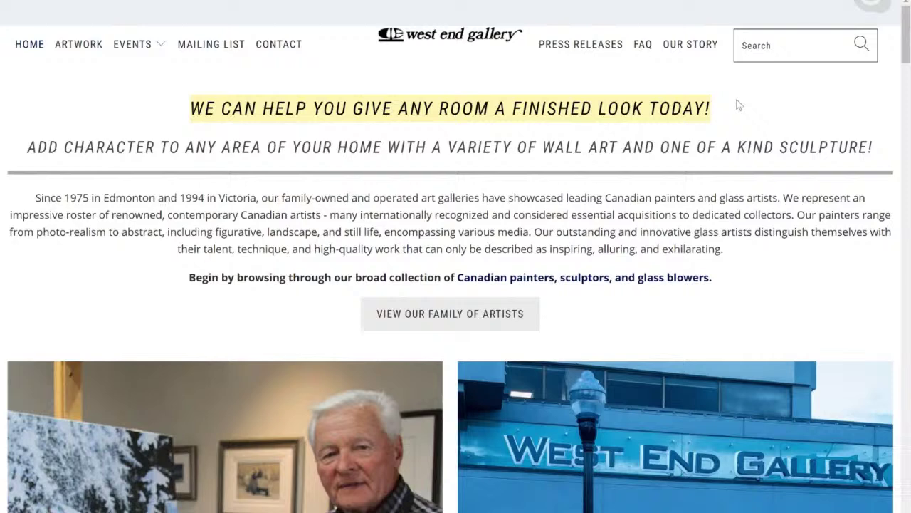
left_click(201, 109)
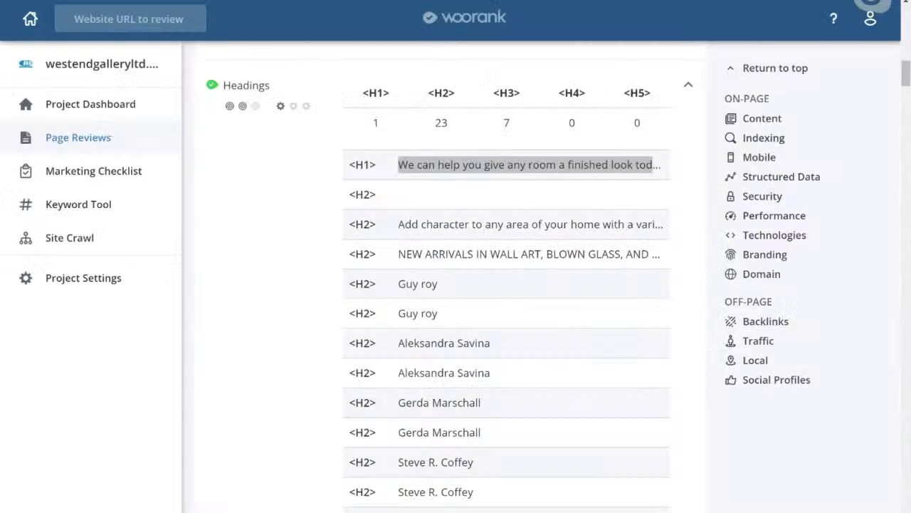
Select the H1 entry in the westendgalleryltd.com Headings list and compare it with the first headline on the gallery home page.
triple_click(498, 165)
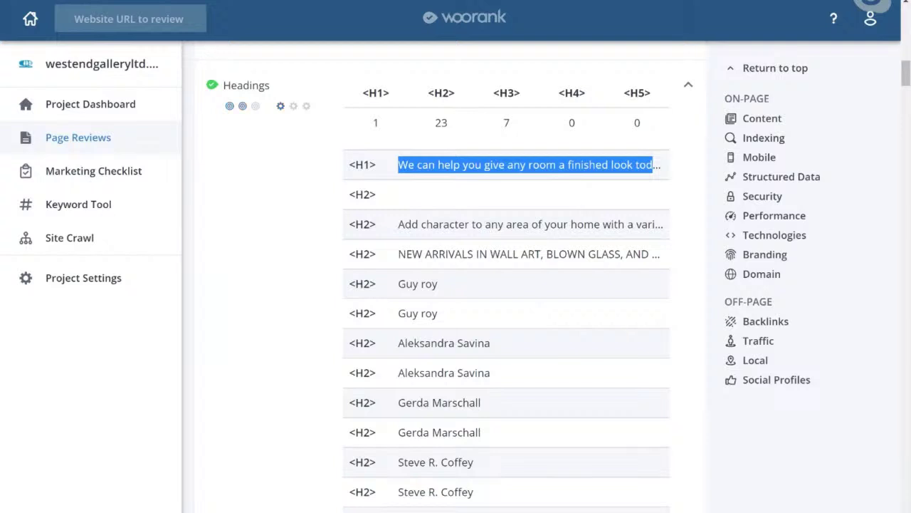
left_click(75, 1)
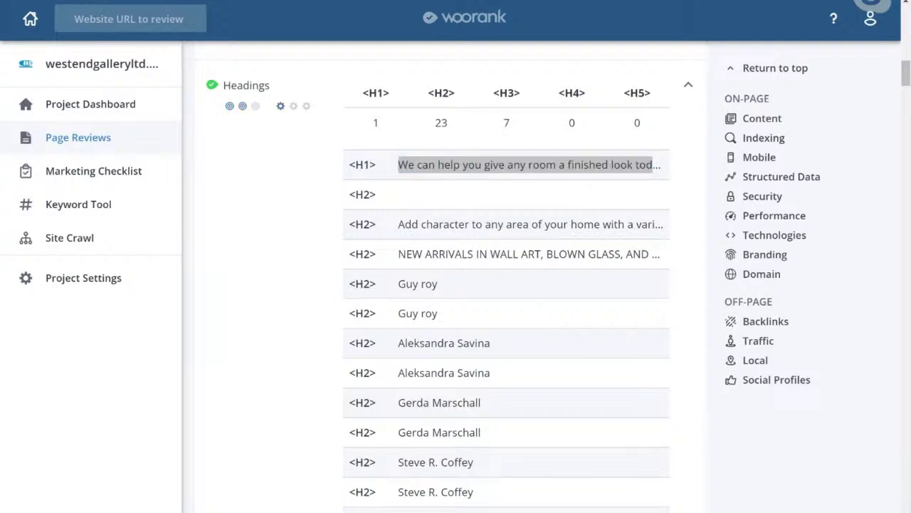
left_click(285, 1)
left_click_drag(623, 103, 724, 110)
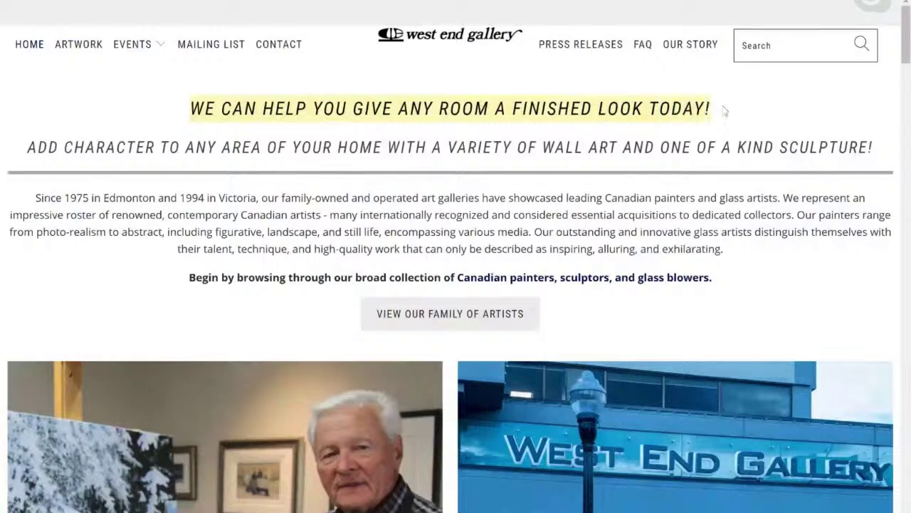
Compare the gallery's second headline, starting "Add character to any area of your home", with its H2 entry in the Headings list.
left_click(236, 147)
left_click_drag(236, 147, 661, 148)
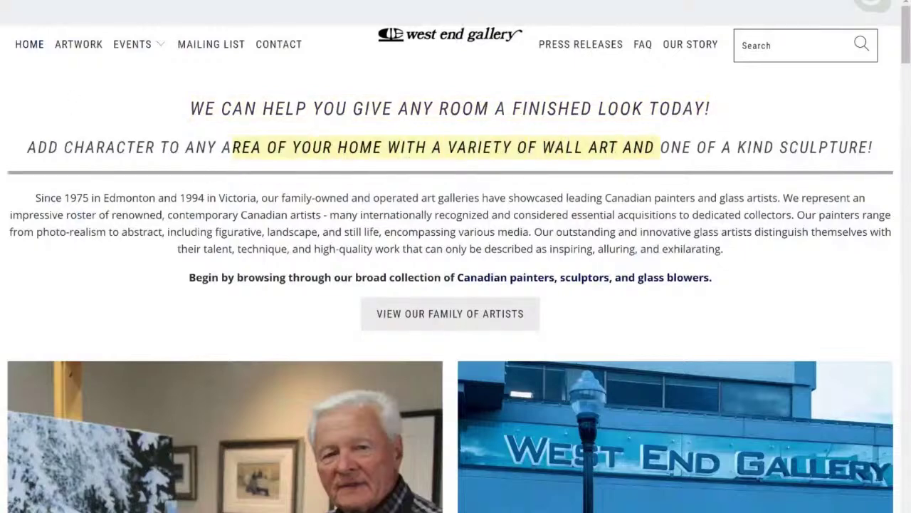
key("ctrl+Tab")
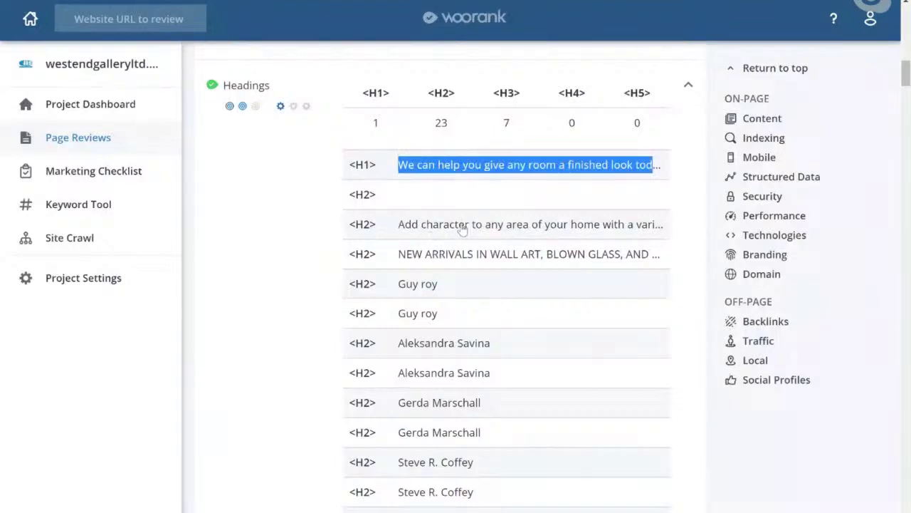
left_click(498, 233)
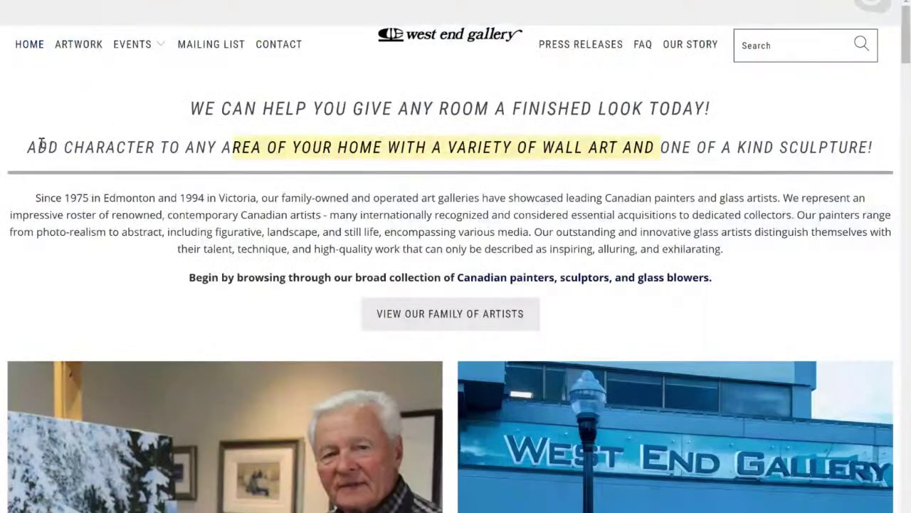
left_click_drag(29, 147, 158, 147)
left_click(144, 148)
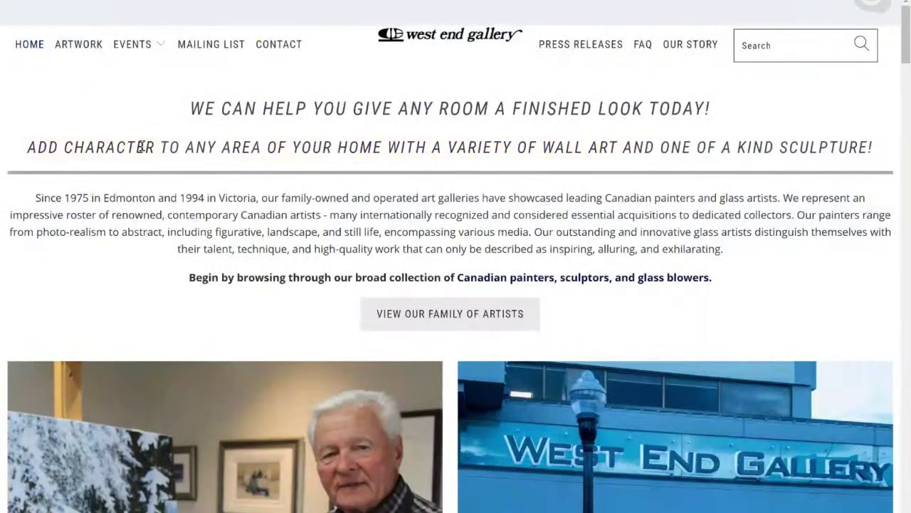
Inspect the second headline's HTML element in the browser's developer tools and highlight the first headline for comparison with its H1 tag.
right_click(142, 148)
left_click(189, 306)
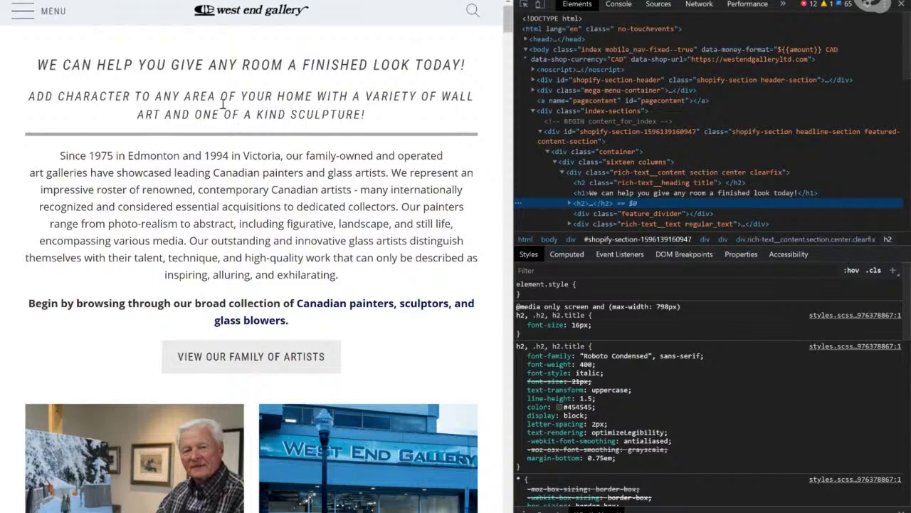
left_click_drag(38, 65, 447, 64)
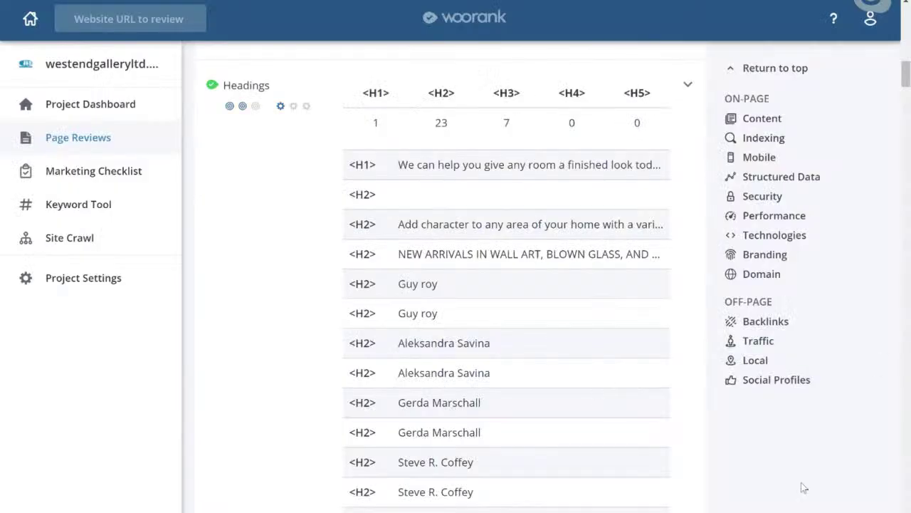
Return to the page review's Headings criterion, highlight the H2 count, and examine the listed H2 and H3 entries for repeated or empty headings.
scroll(296, 298, "down", 3)
scroll(296, 298, "up", 4)
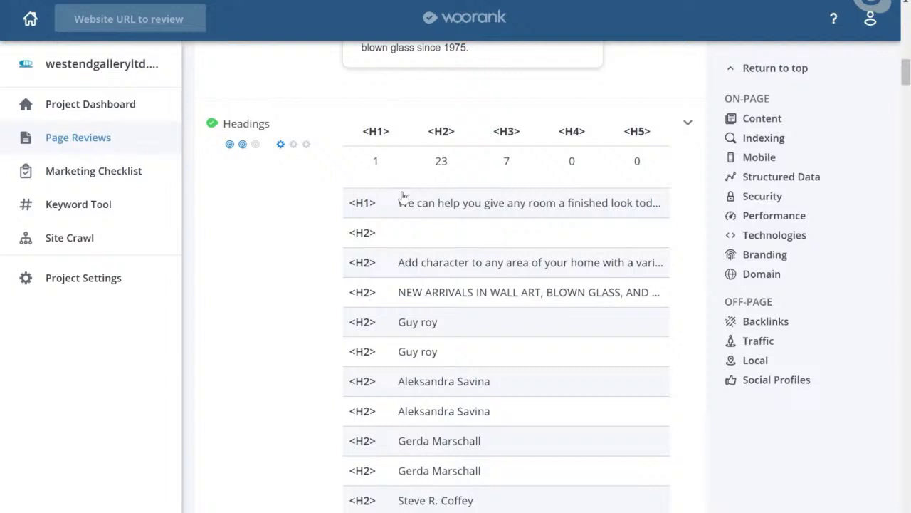
double_click(442, 163)
scroll(510, 411, "down", 1)
scroll(510, 412, "down", 3)
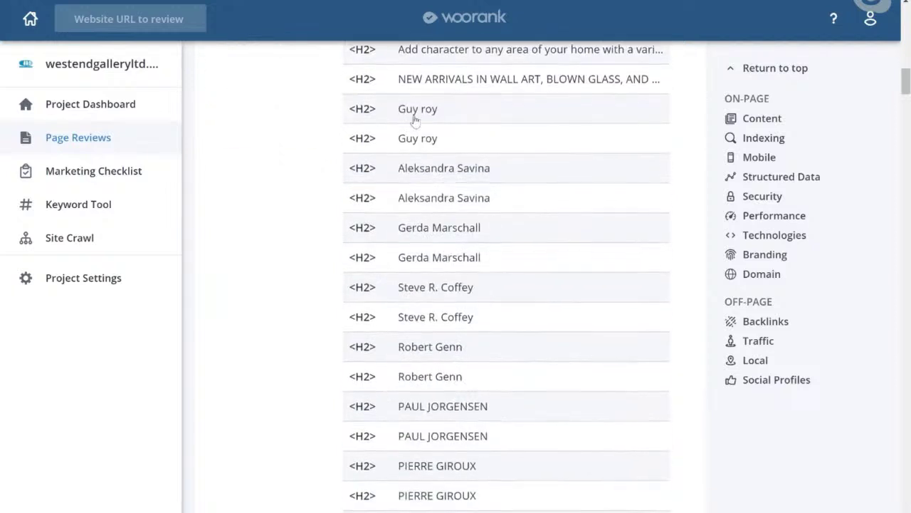
scroll(421, 246, "down", 5)
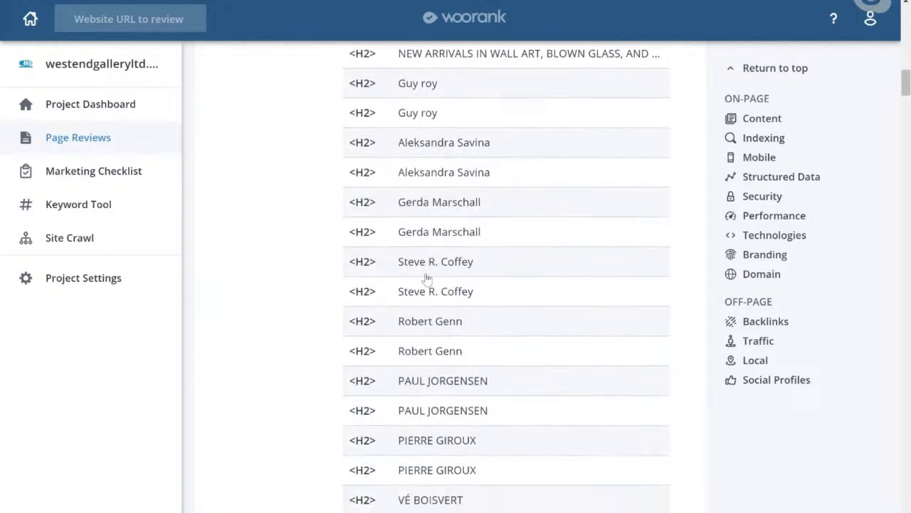
scroll(425, 404, "down", 4)
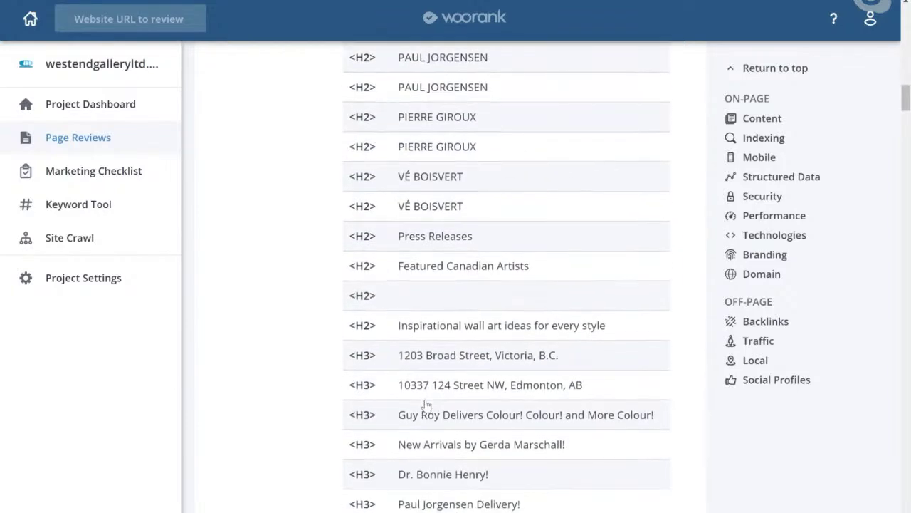
scroll(426, 403, "up", 6)
scroll(426, 404, "up", 6)
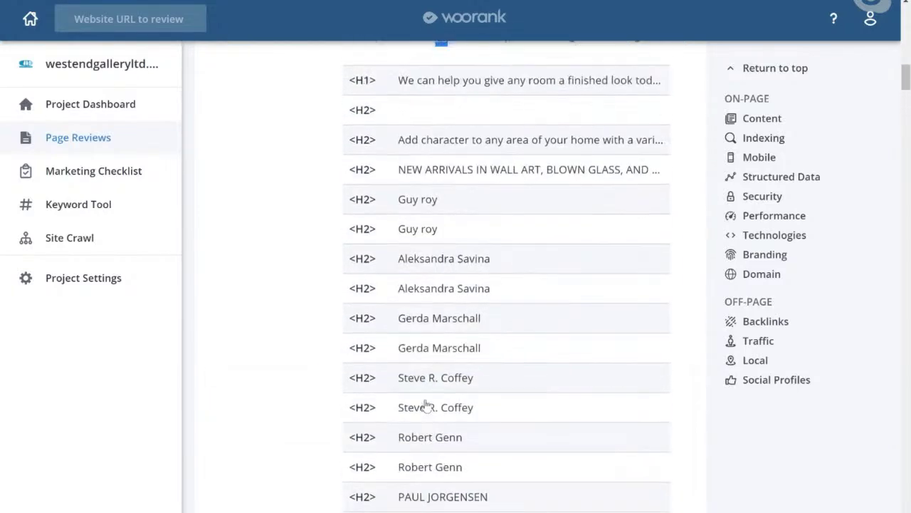
scroll(425, 404, "down", 6)
scroll(426, 404, "down", 4)
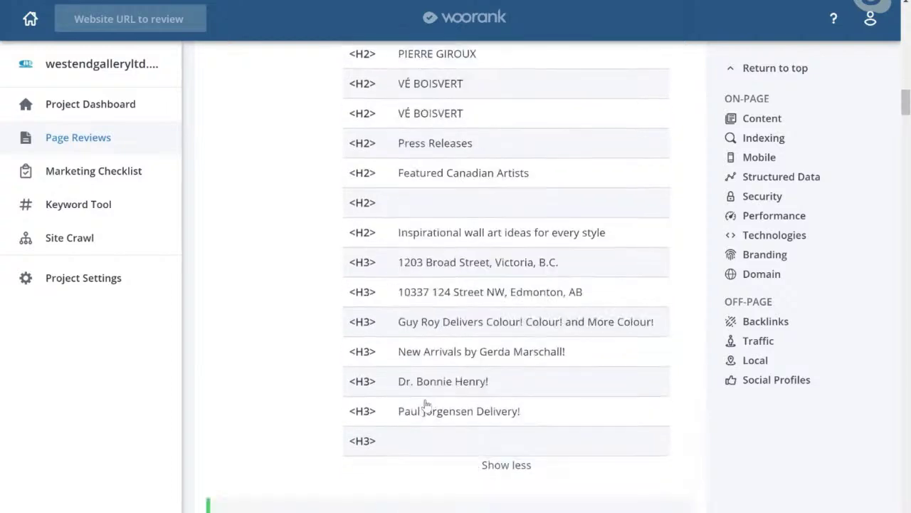
scroll(426, 404, "up", 9)
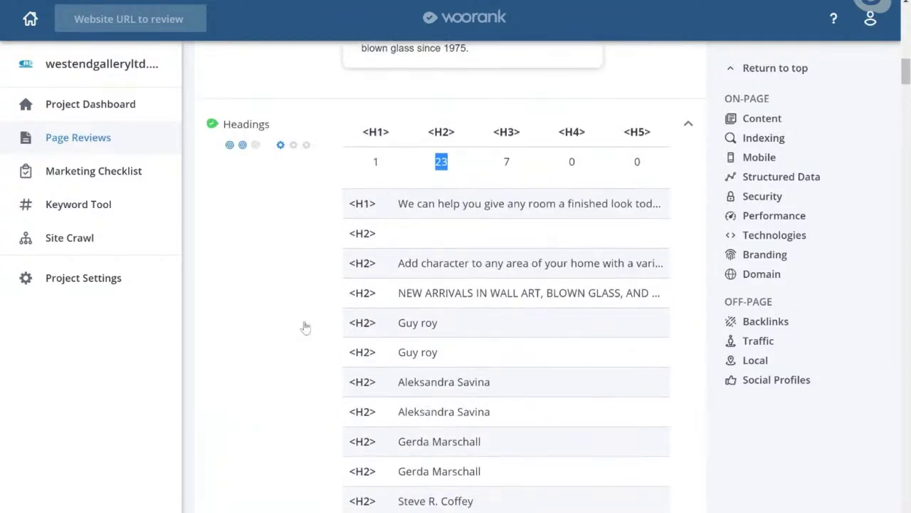
Read the Headings guidance on HTML heading structure and keyword use, and look back over the last listed headings.
right_click(311, 265)
left_click(248, 240)
scroll(249, 240, "down", 12)
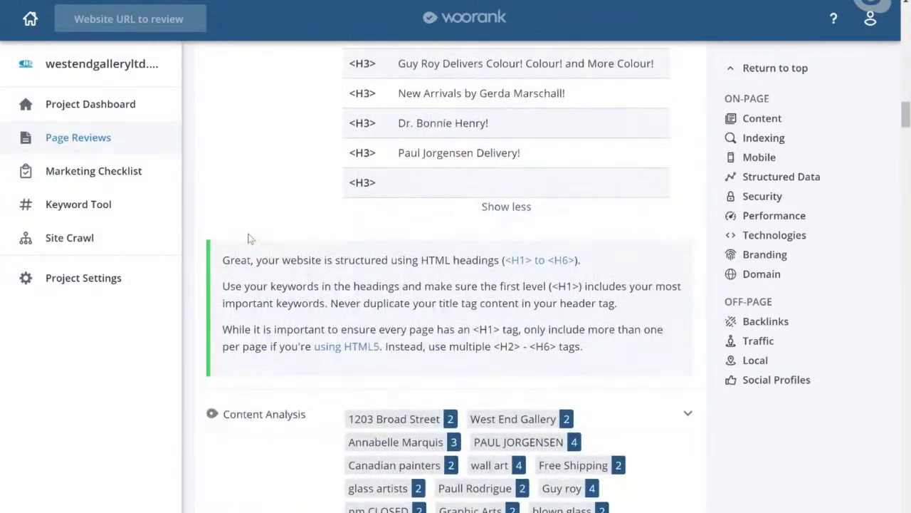
scroll(249, 239, "up", 7)
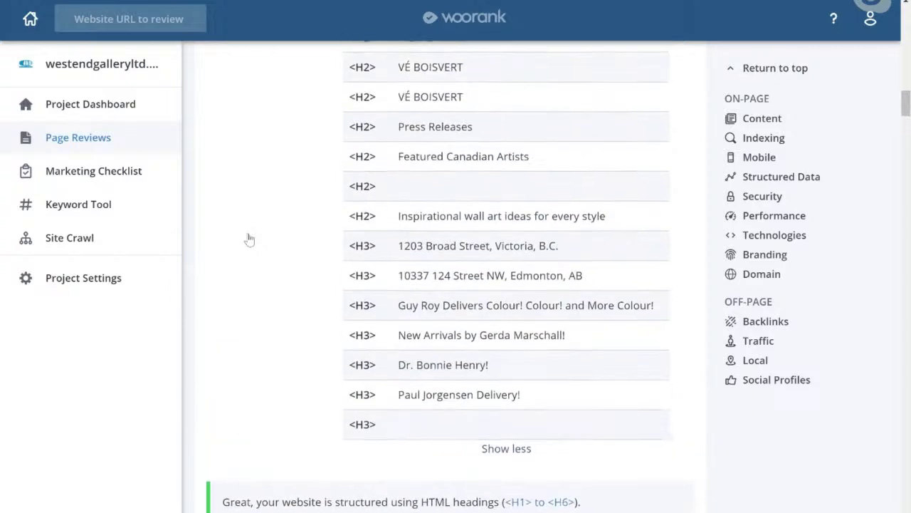
Close the developer tools on the gallery homepage and go to the New Arrivals section for wall art, blown glass and sculpture.
scroll(278, 183, "up", 3)
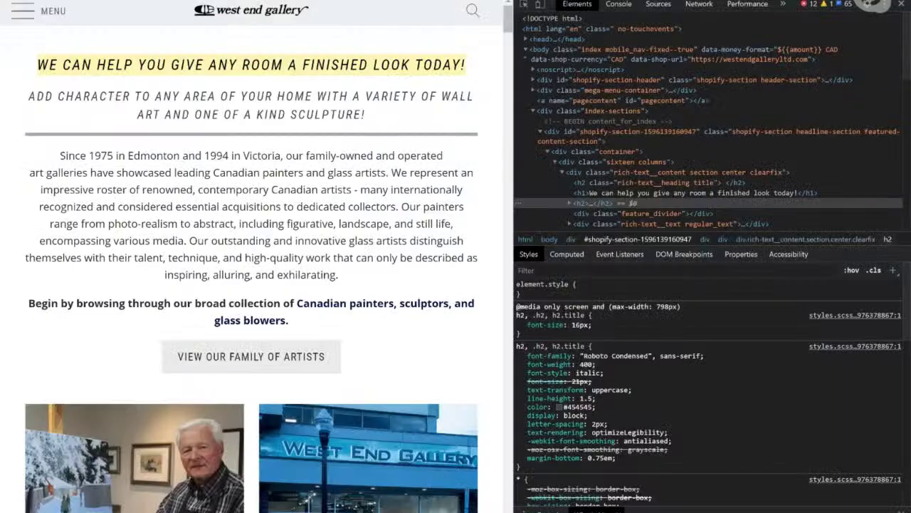
left_click(906, 7)
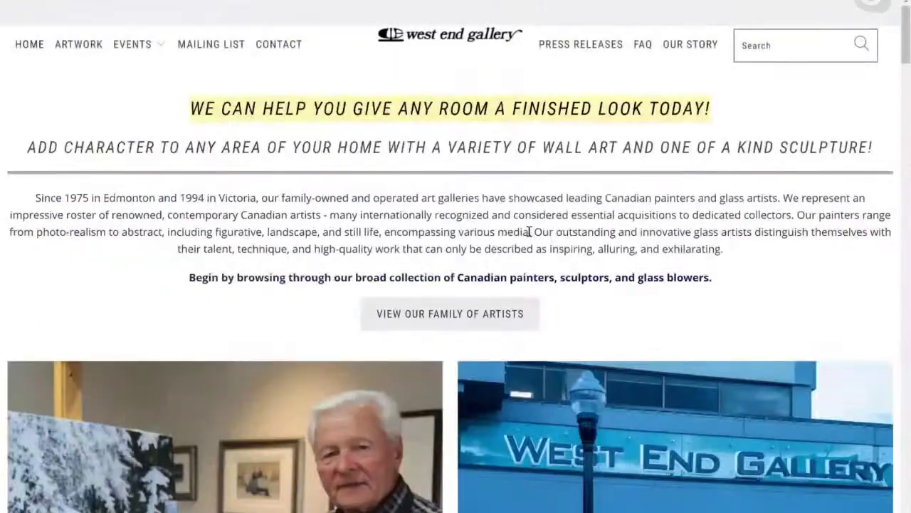
scroll(379, 340, "down", 10)
scroll(482, 399, "down", 9)
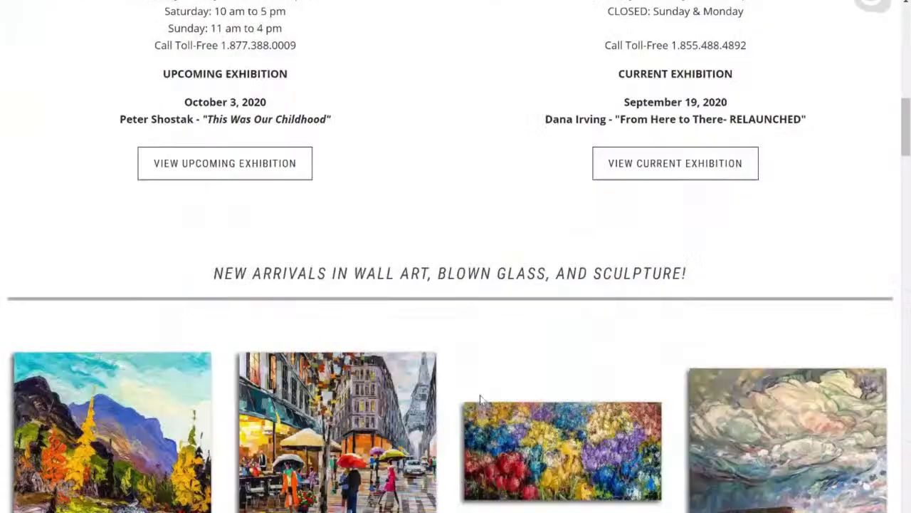
scroll(481, 401, "up", 4)
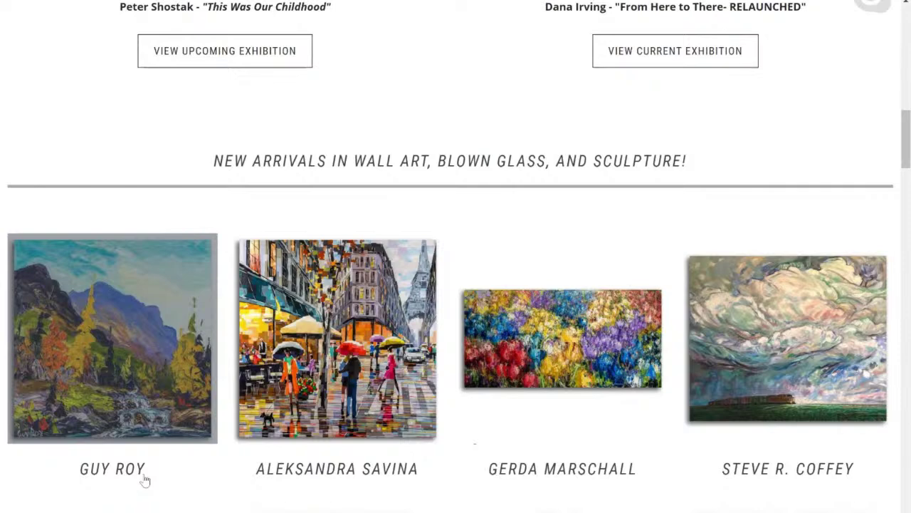
Open the first artist's page from the New Arrivals section and return to the gallery homepage.
scroll(145, 489, "down", 2)
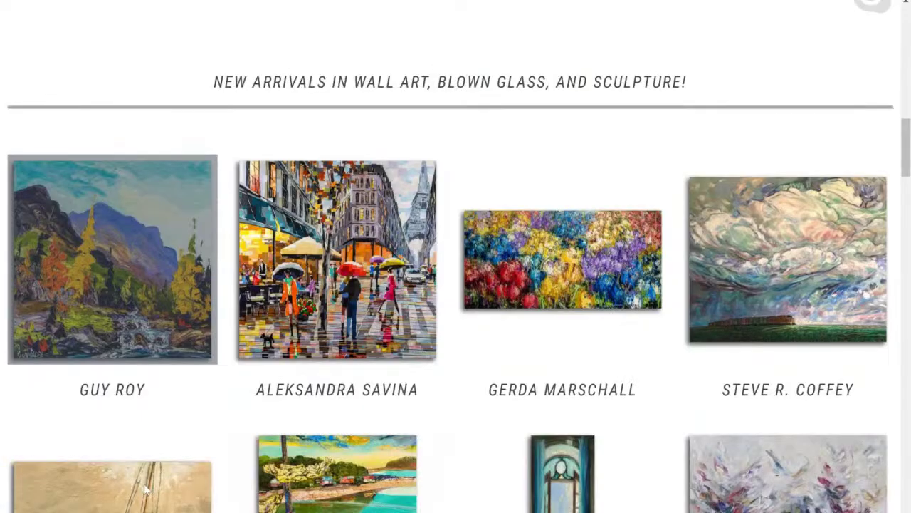
scroll(145, 488, "down", 2)
left_click(113, 207)
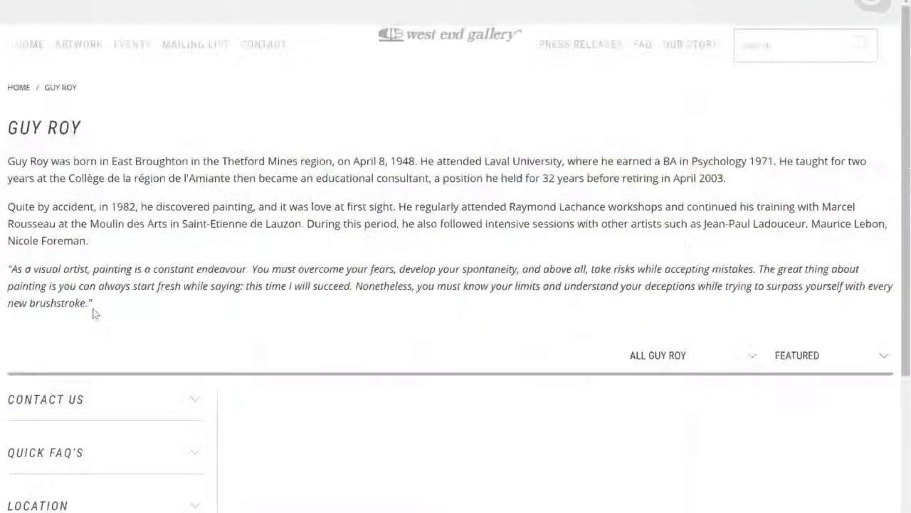
key("alt+Left")
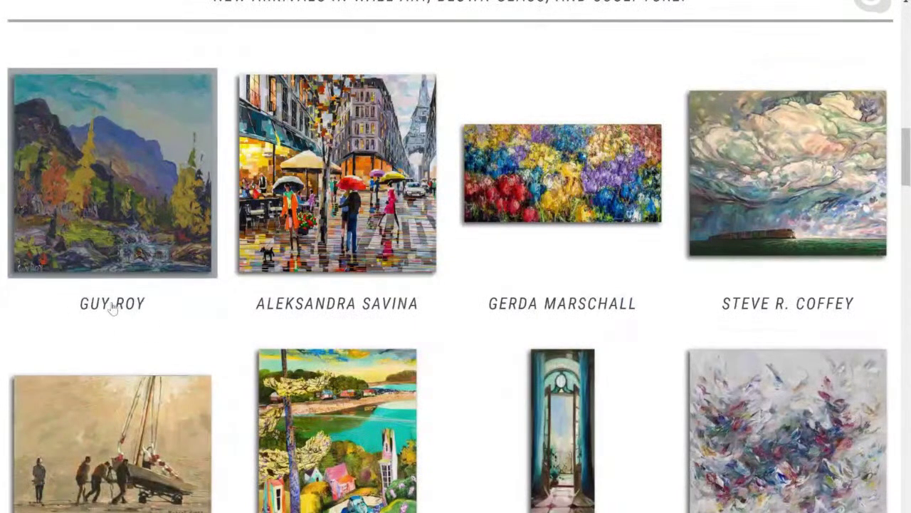
Highlight the "New Arrivals in Wall Art, Blown Glass, and Sculpture!" heading and look over the headings of the other homepage sections.
scroll(183, 315, "up", 3)
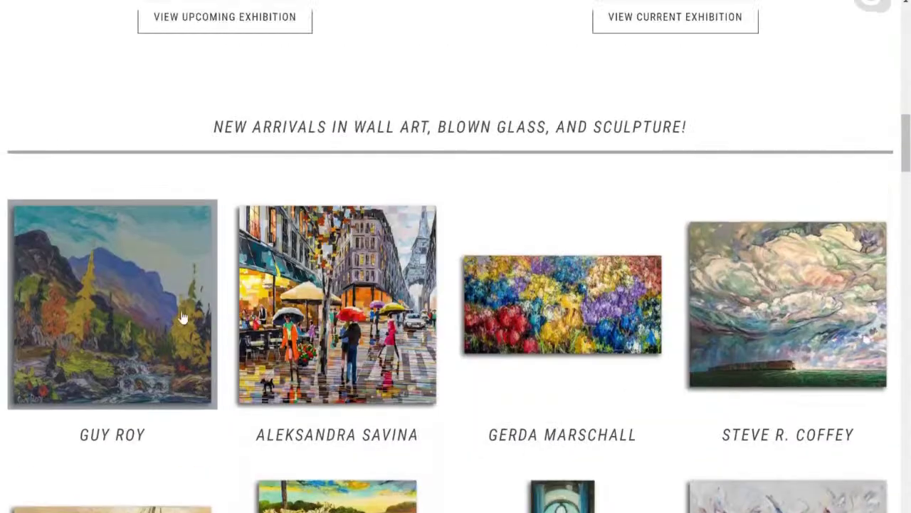
left_click_drag(215, 143, 701, 151)
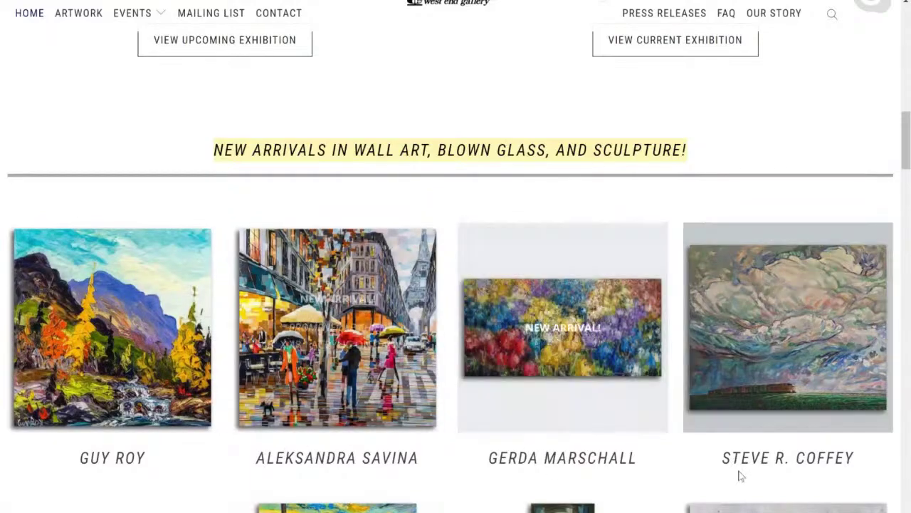
scroll(738, 474, "down", 2)
scroll(739, 476, "down", 12)
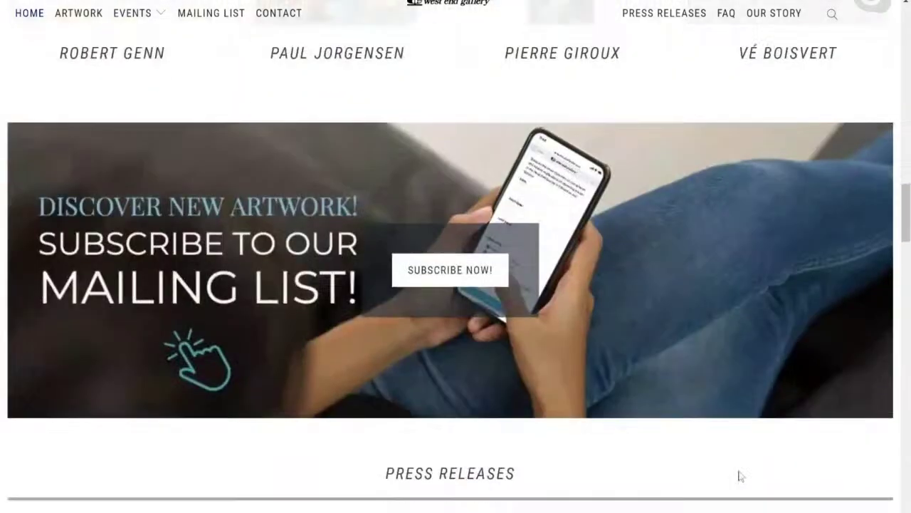
scroll(740, 472, "down", 5)
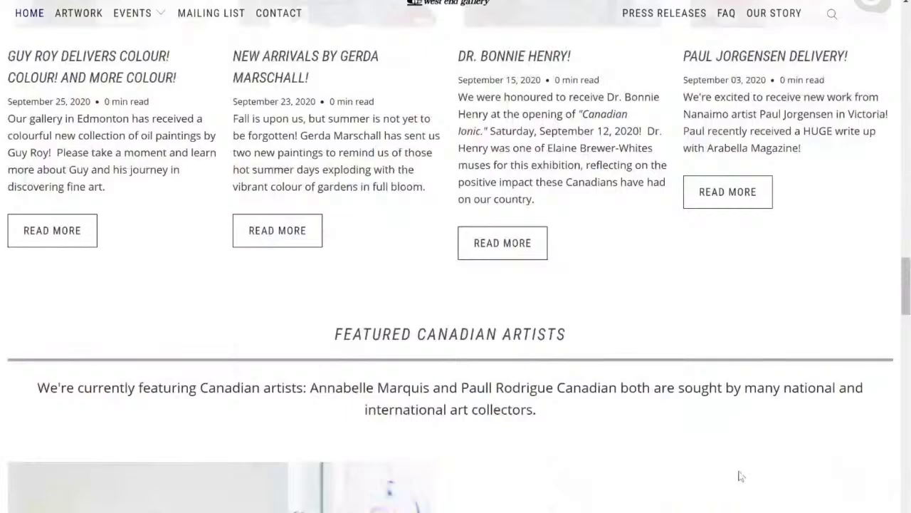
scroll(741, 474, "down", 4)
scroll(738, 476, "down", 12)
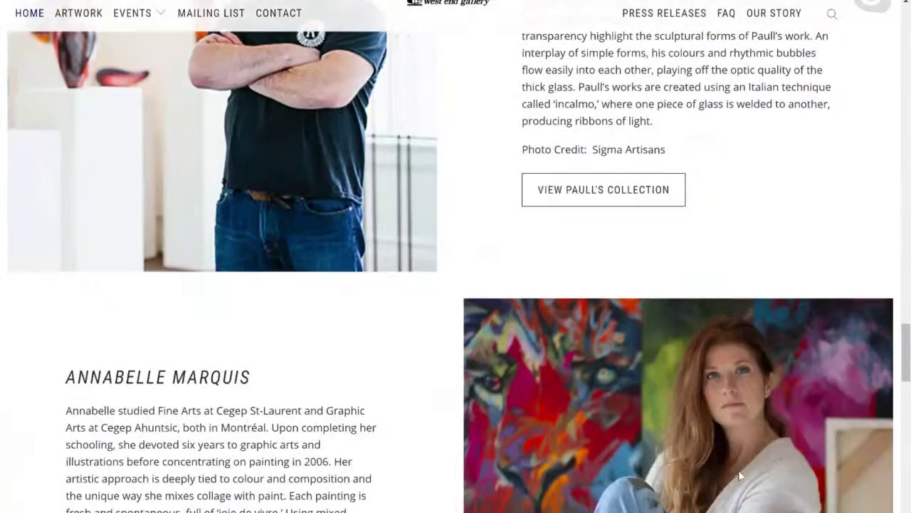
scroll(738, 475, "down", 10)
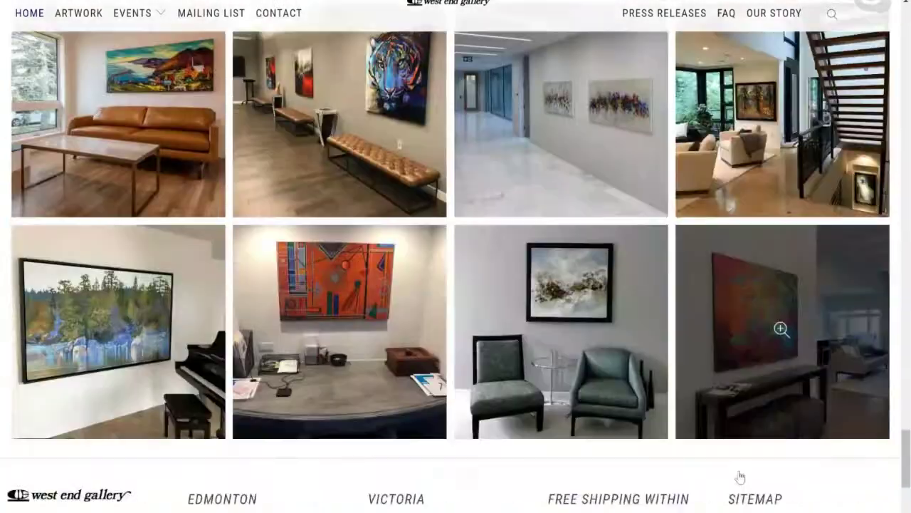
scroll(738, 476, "up", 6)
scroll(740, 477, "up", 15)
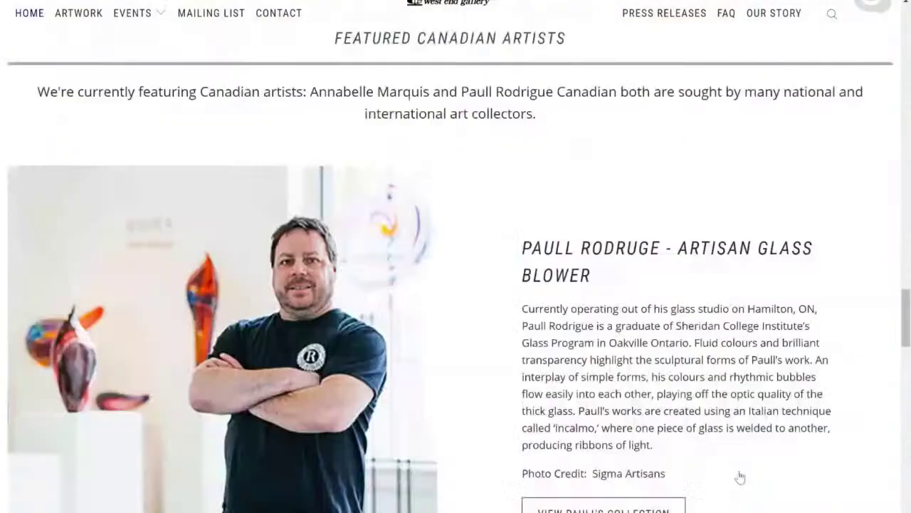
scroll(738, 476, "up", 2)
scroll(741, 477, "down", 8)
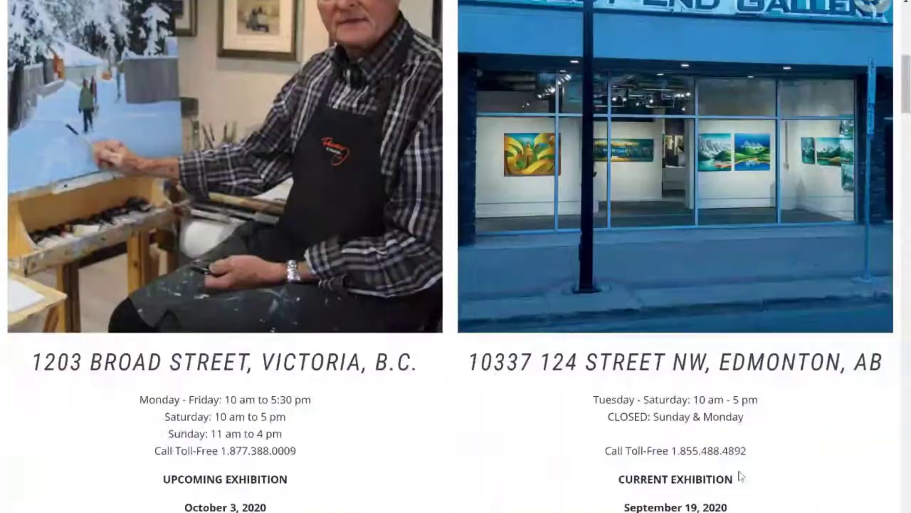
scroll(741, 477, "down", 5)
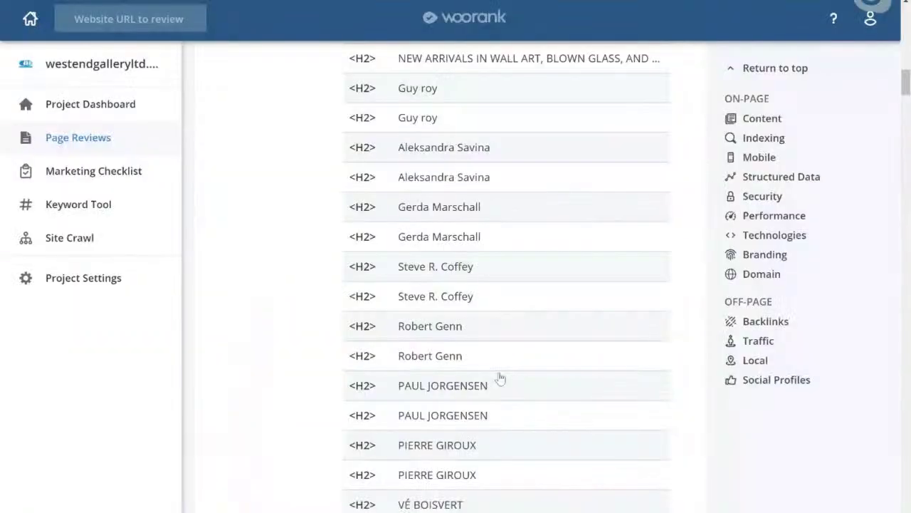
Return to the page review, look over the Headings list, and read the Content Analysis guidance on detected words and phrases.
scroll(500, 378, "down", 10)
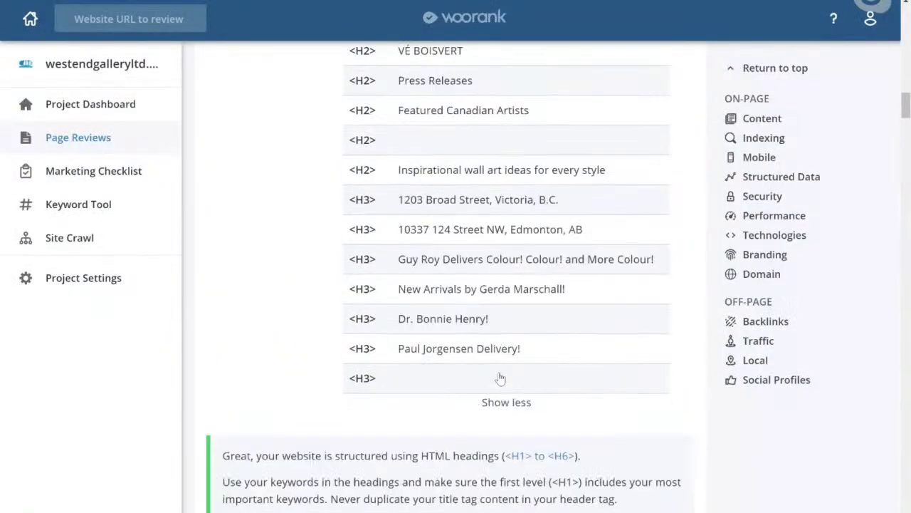
scroll(500, 378, "down", 3)
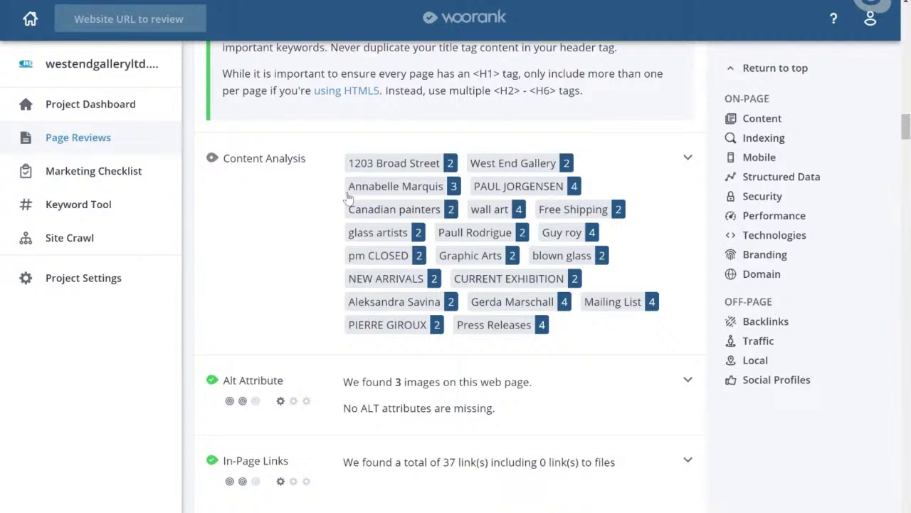
left_click(237, 193)
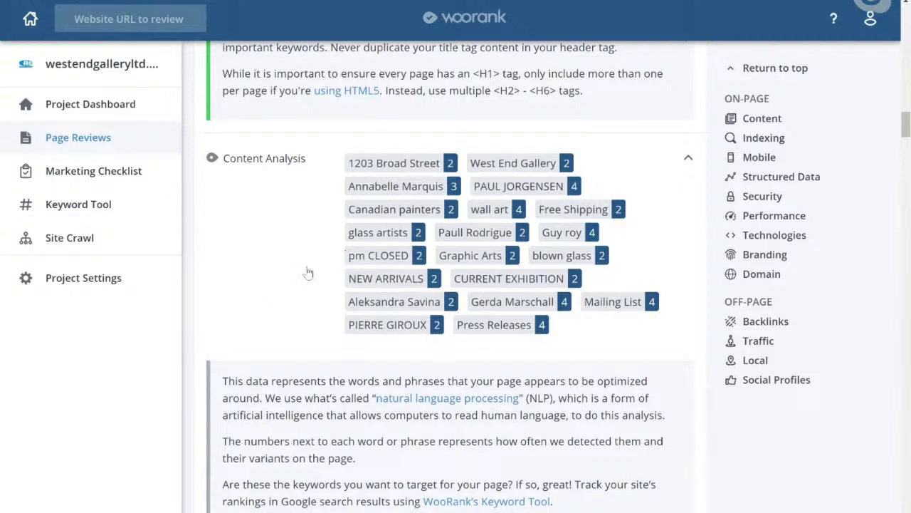
scroll(268, 320, "down", 1)
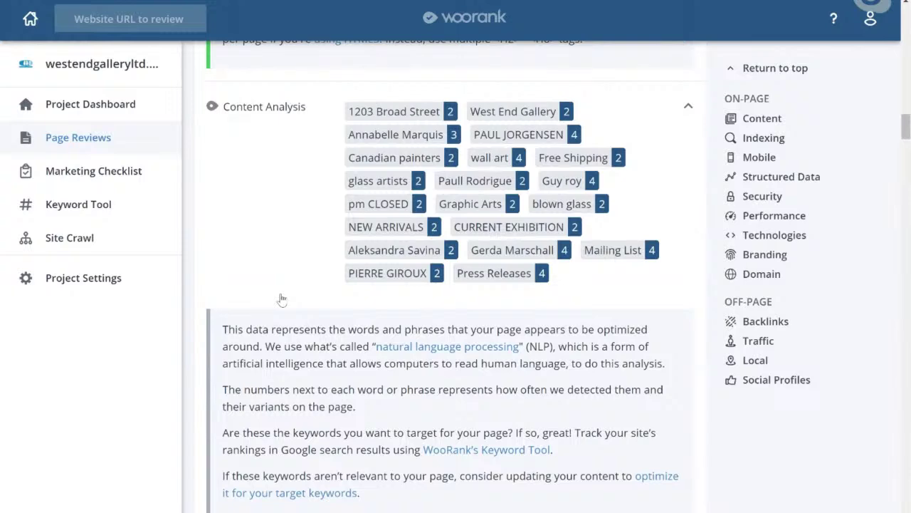
scroll(282, 299, "down", 2)
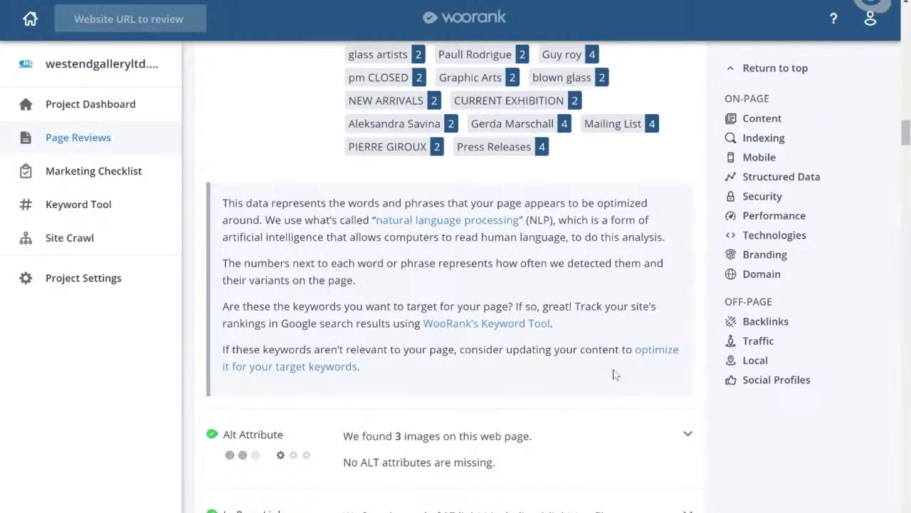
scroll(616, 375, "up", 2)
Expand the Alt Attribute criterion and read its guidance on alternative text for images.
scroll(616, 375, "down", 4)
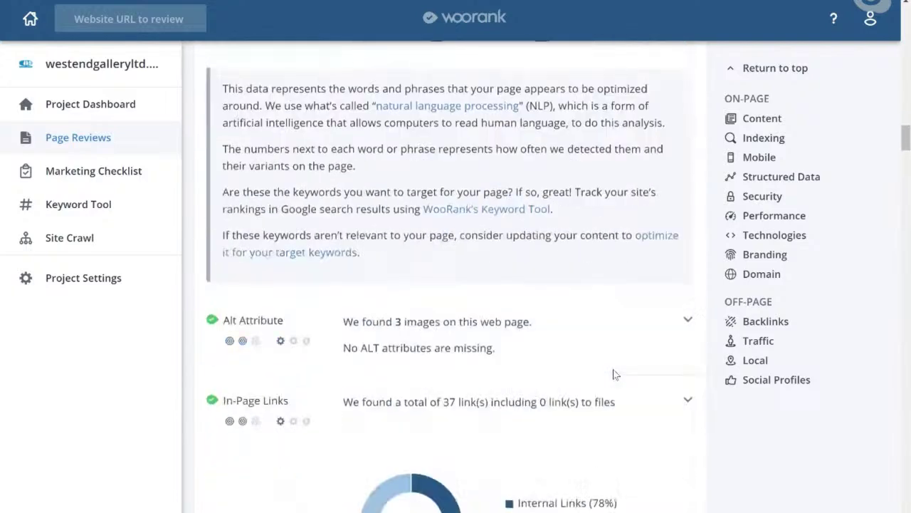
scroll(614, 375, "down", 2)
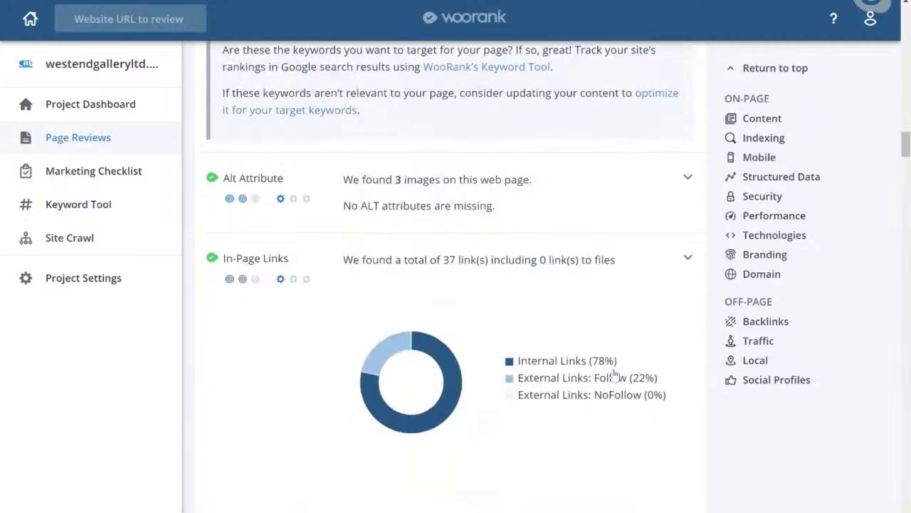
left_click(573, 213)
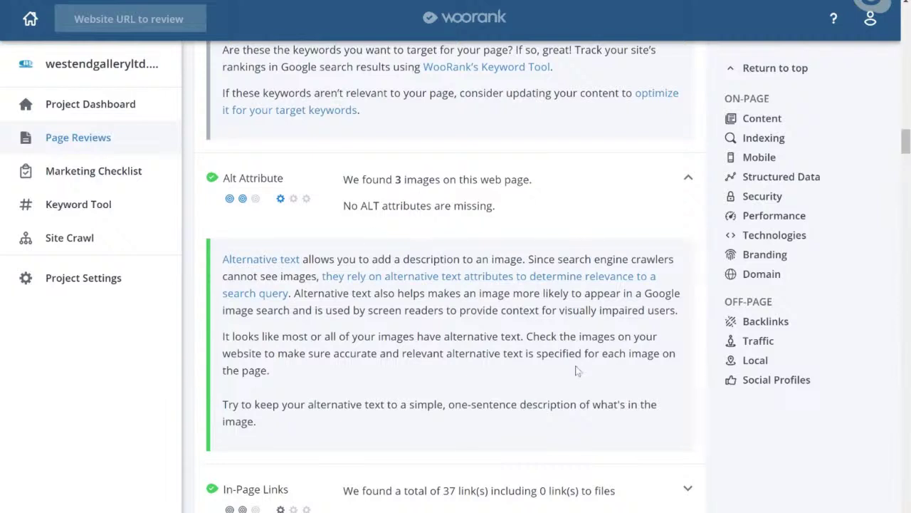
scroll(577, 370, "down", 2)
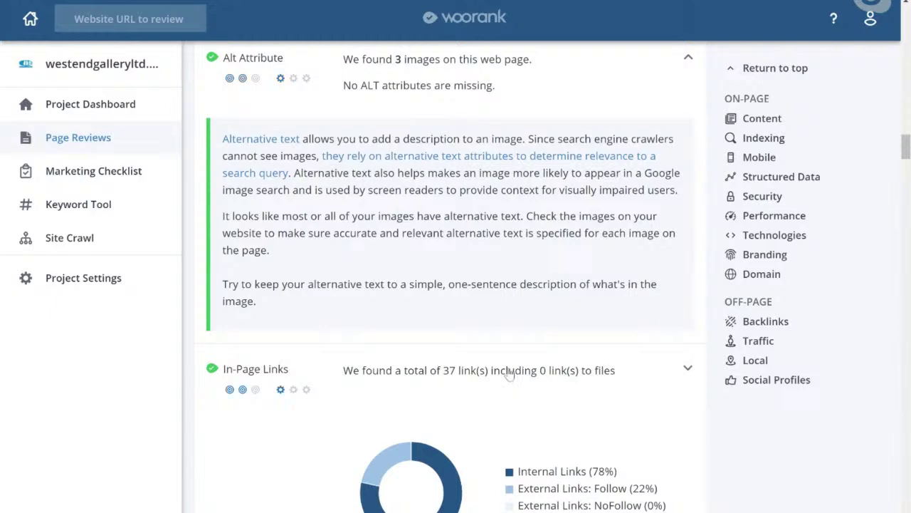
Show the full In-Page Links table and examine the external links that have no anchor text.
scroll(256, 214, "down", 4)
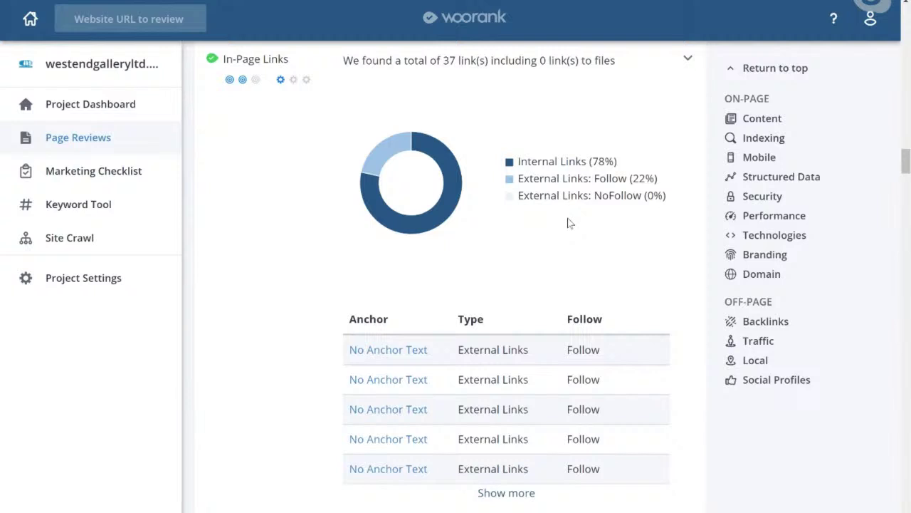
left_click(522, 494)
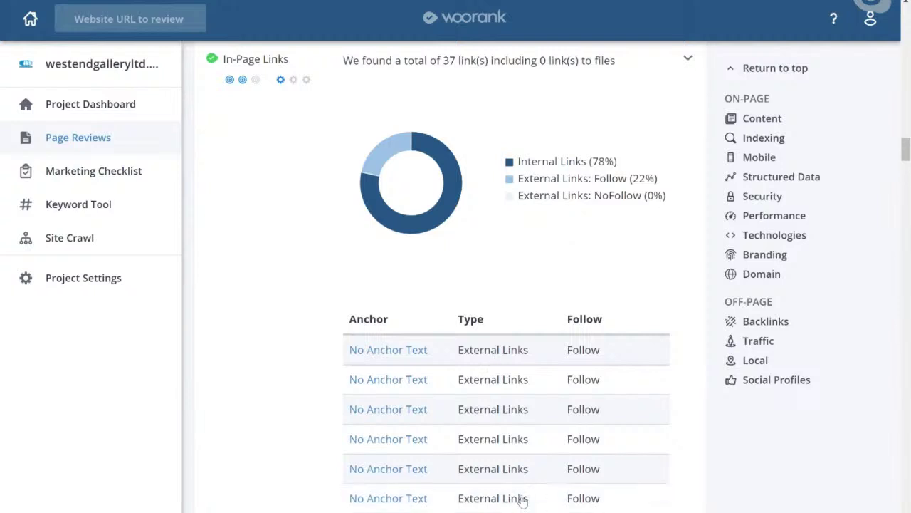
scroll(277, 373, "down", 3)
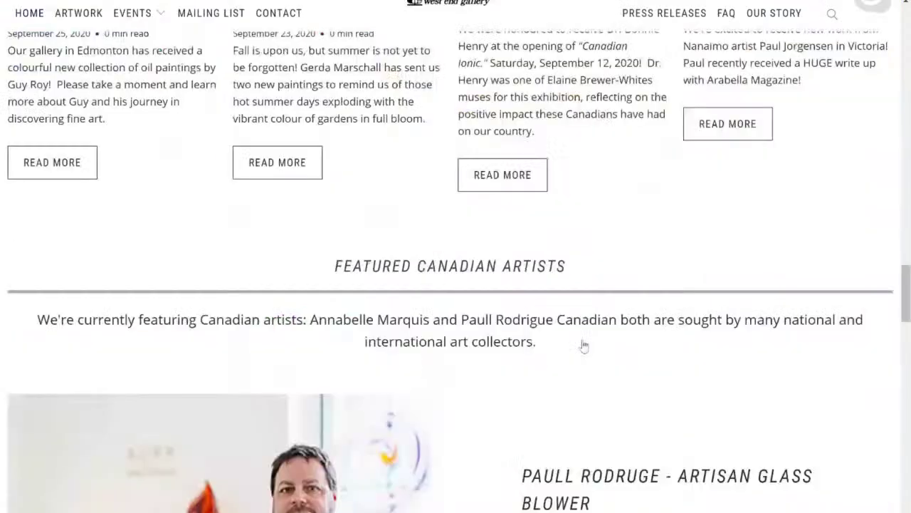
Check the social media icon links in the gallery homepage's footer, bringing up the Twitter icon's link options, and dismiss them.
scroll(584, 347, "down", 15)
scroll(584, 346, "down", 1)
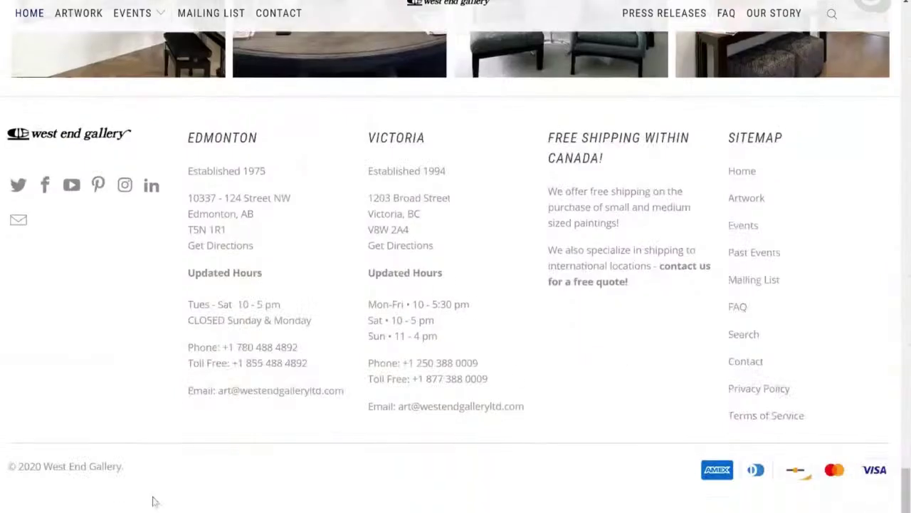
right_click(26, 192)
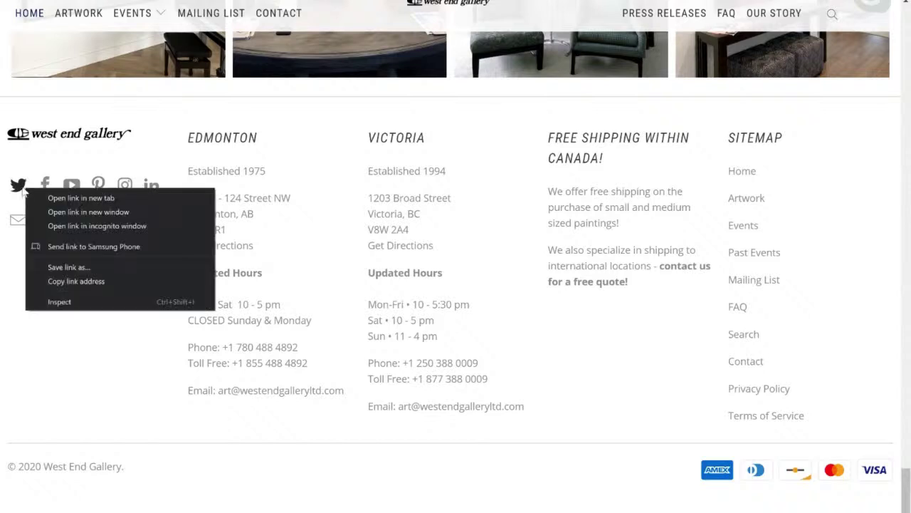
left_click(117, 381)
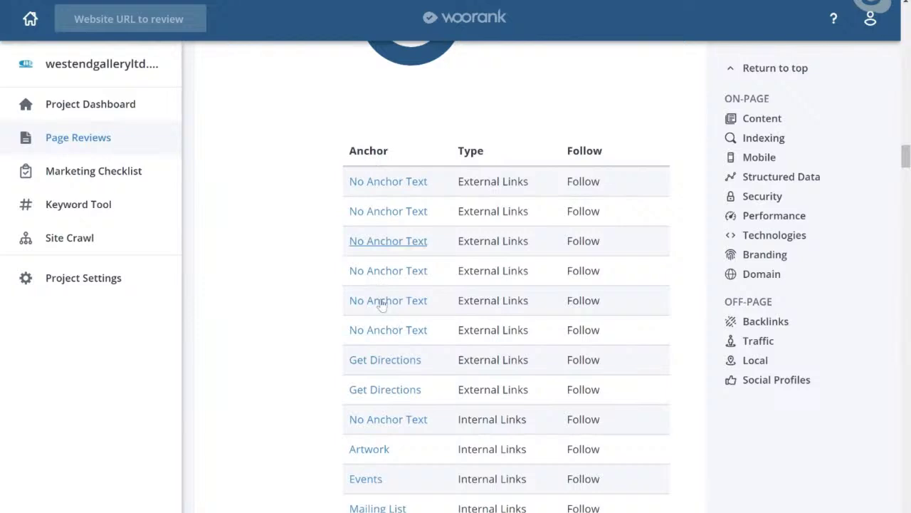
Examine the anchors and types in the In-Page Links table, and highlight "Follow" in the chart's External Links legend.
scroll(329, 325, "down", 3)
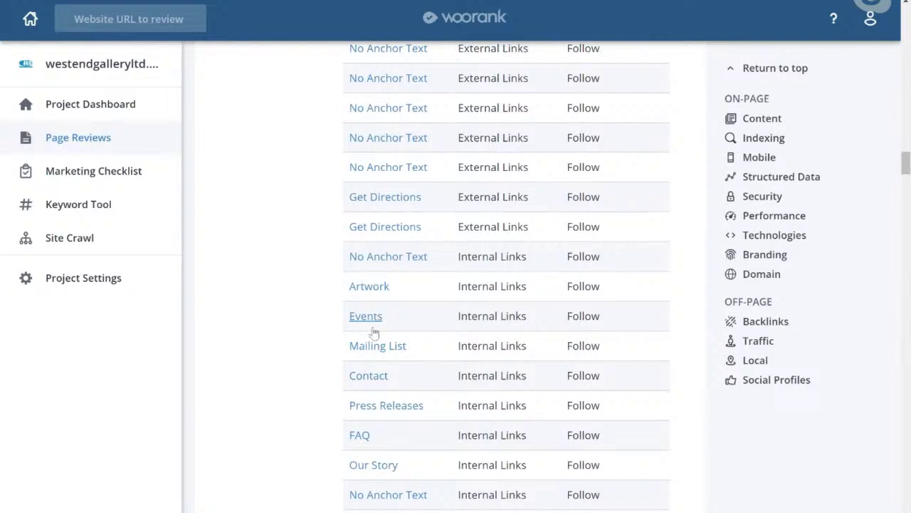
scroll(470, 407, "down", 2)
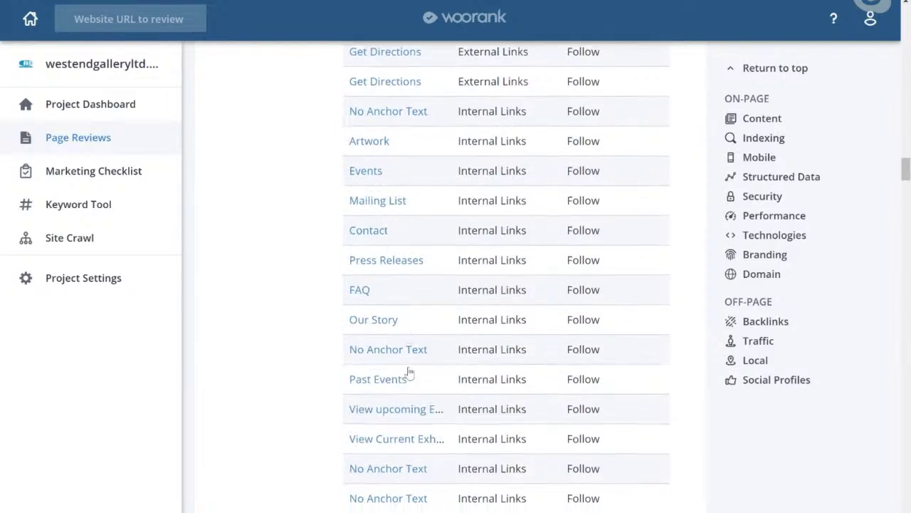
scroll(299, 265, "down", 4)
scroll(300, 265, "up", 6)
scroll(299, 264, "up", 5)
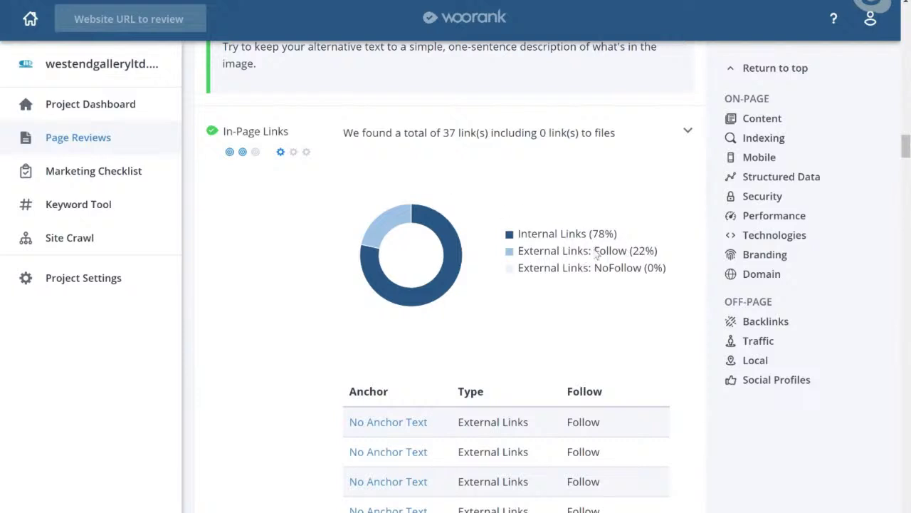
double_click(622, 253)
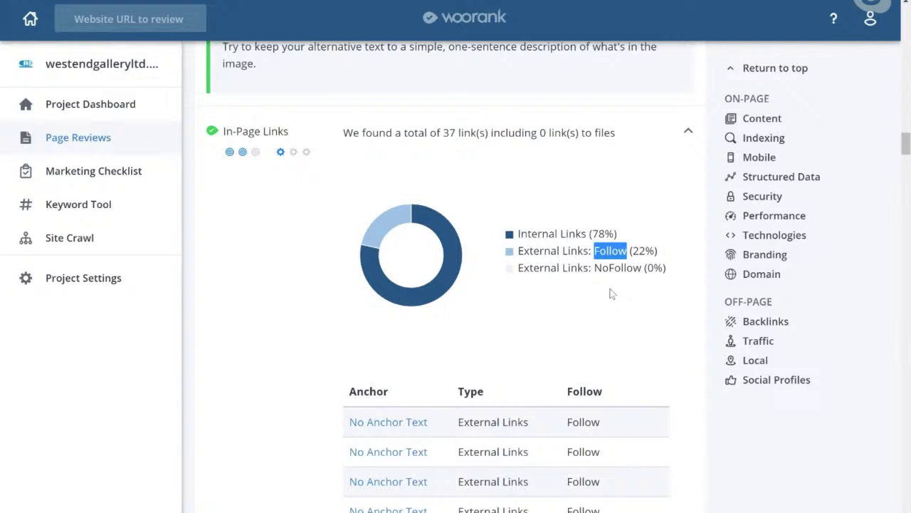
Highlight "NoFollow" in the In-Page Links chart's legend and review the remaining rows of the links table.
left_click_drag(594, 267, 641, 276)
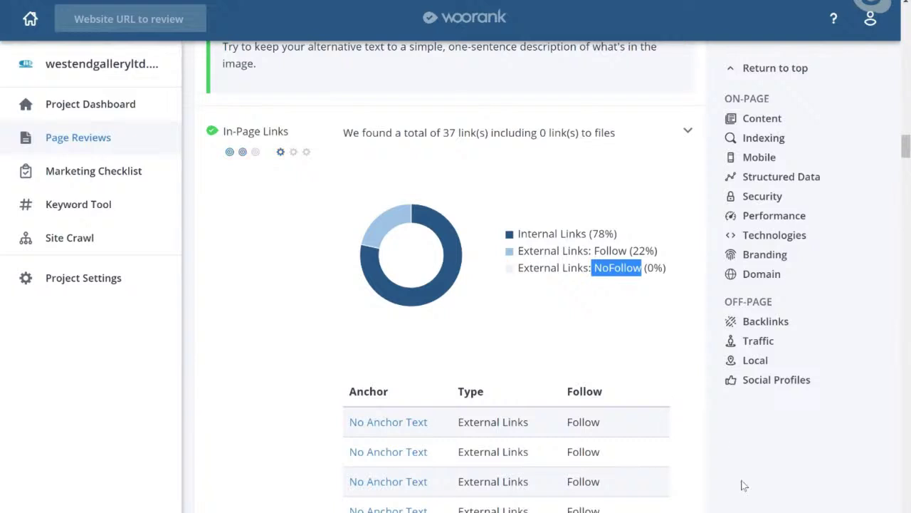
scroll(745, 485, "down", 3)
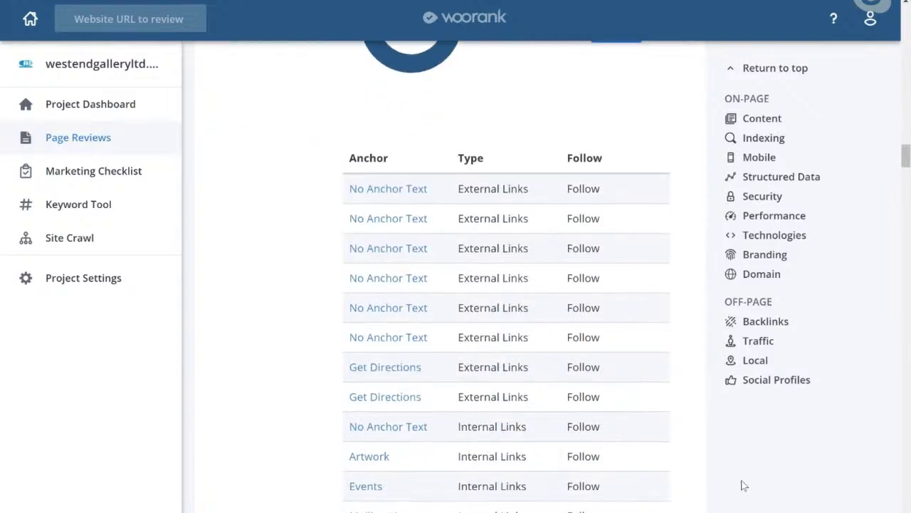
scroll(744, 485, "up", 2)
scroll(744, 484, "down", 4)
scroll(744, 485, "down", 12)
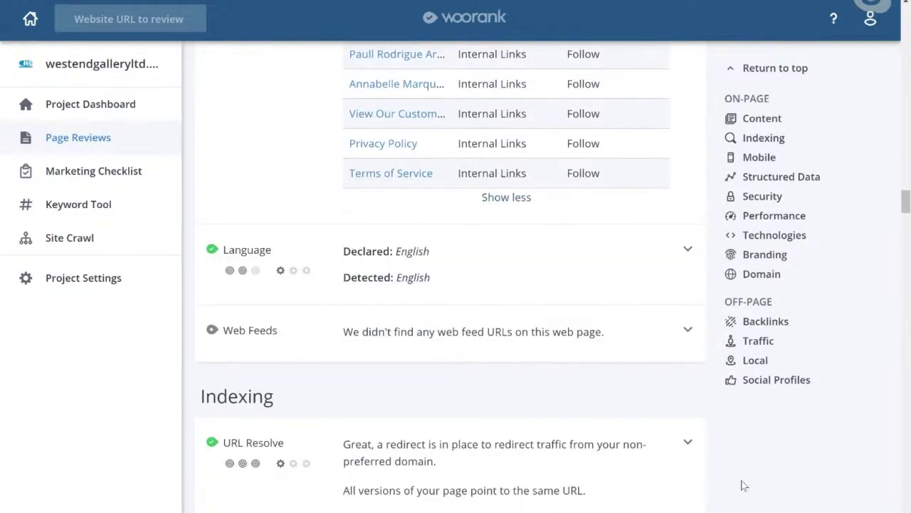
Review the Language and Web Feeds criteria at the end of the Content section.
scroll(744, 485, "down", 2)
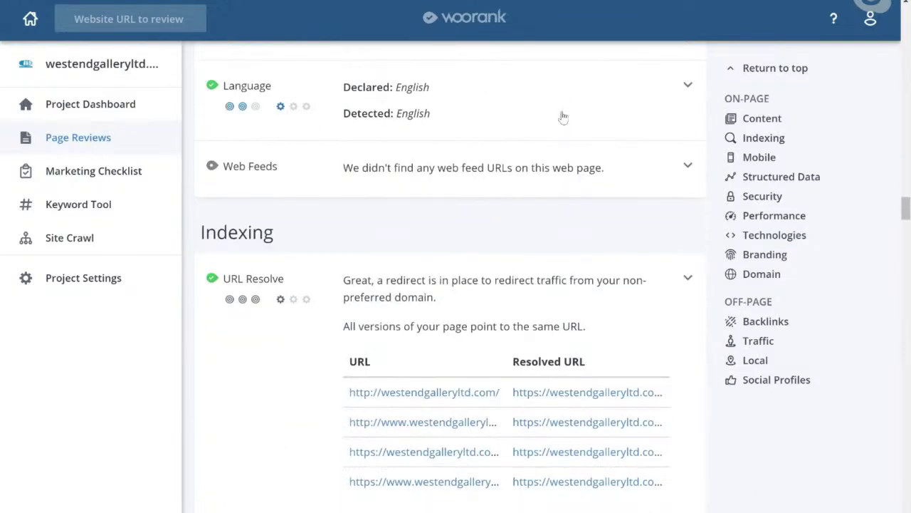
scroll(562, 115, "up", 1)
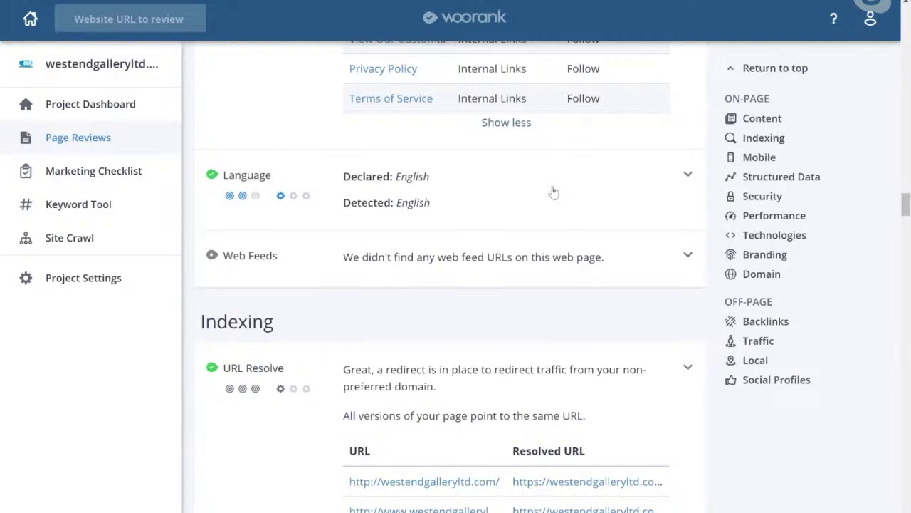
scroll(554, 192, "down", 1)
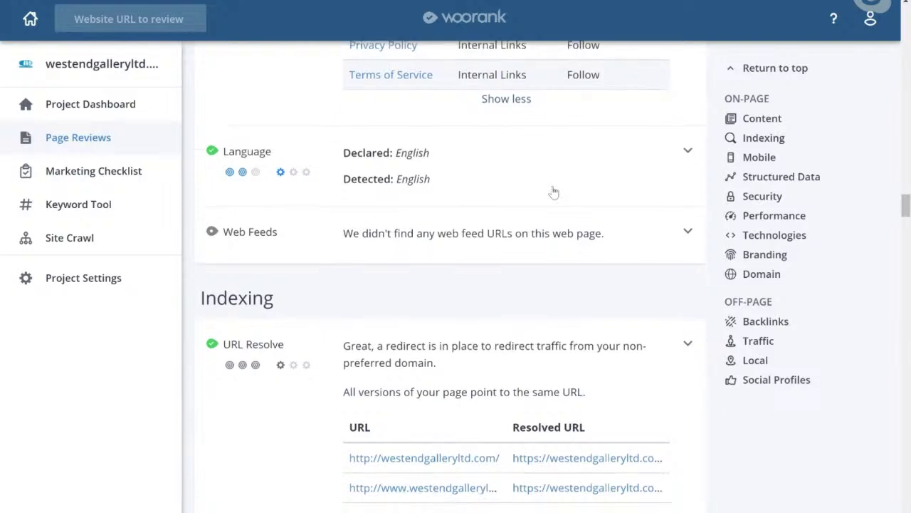
scroll(554, 192, "down", 2)
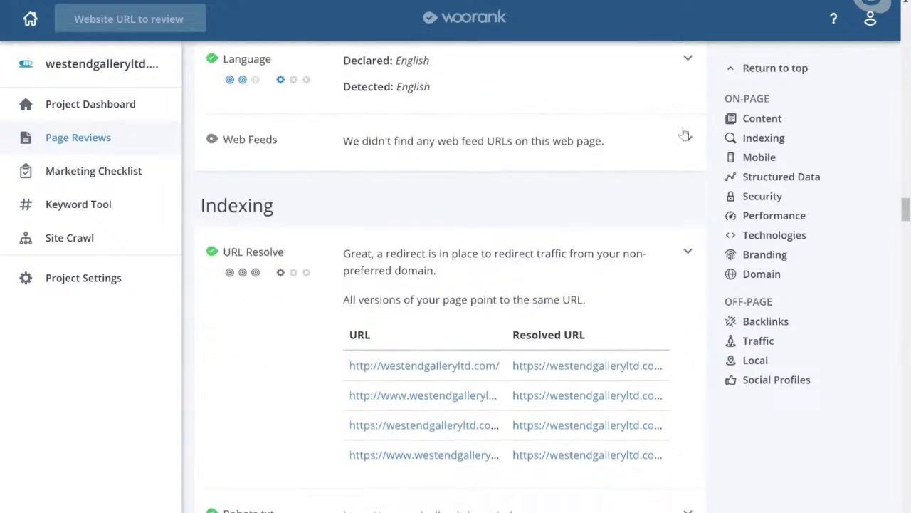
Examine the Indexing section's URL Resolve, Robots.txt, XML Sitemap and Sitemaps Validity criteria.
scroll(504, 177, "down", 3)
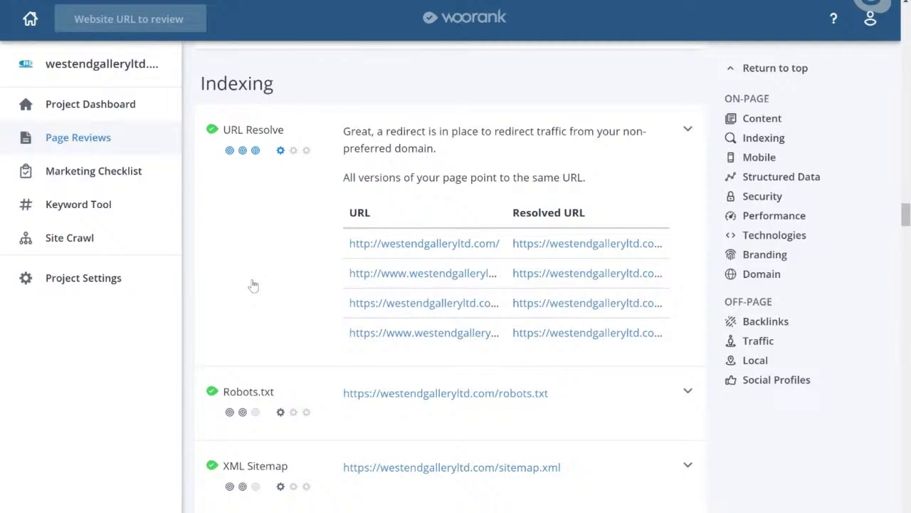
scroll(253, 285, "down", 2)
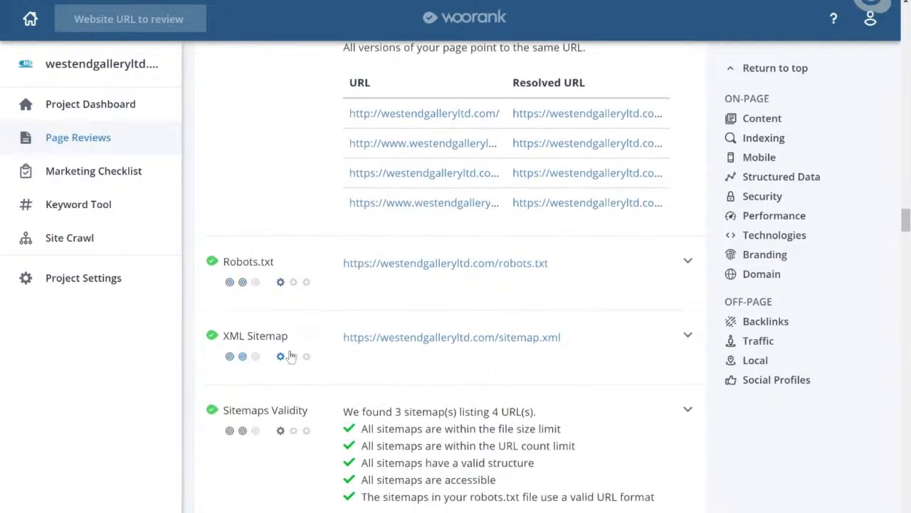
mouse_move(291, 356)
scroll(290, 356, "down", 2)
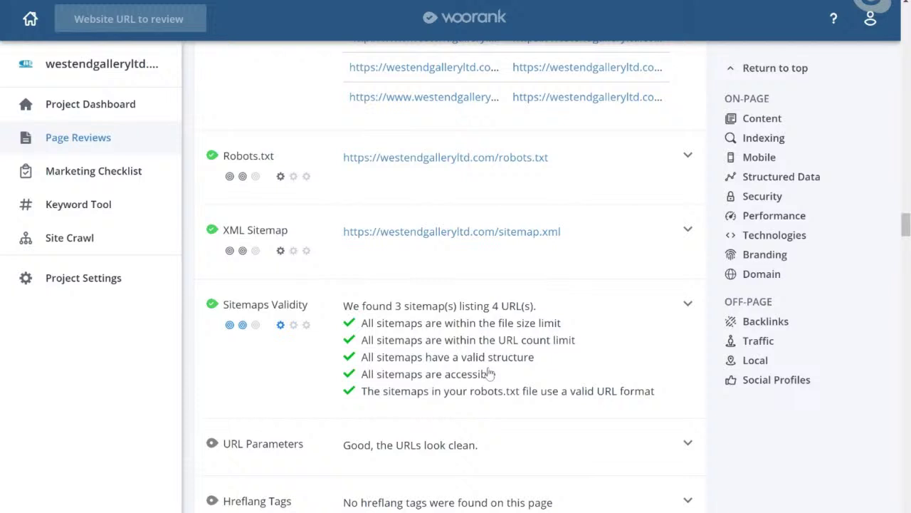
scroll(490, 373, "up", 3)
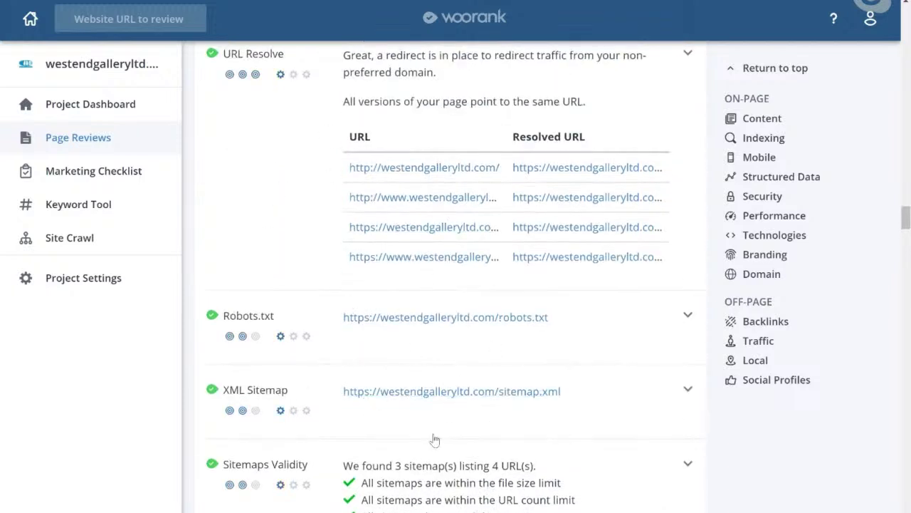
scroll(435, 439, "down", 2)
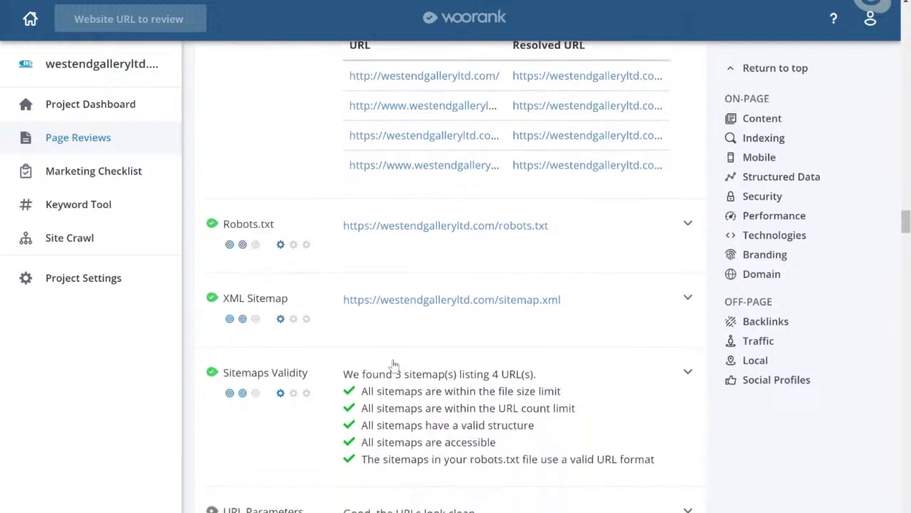
scroll(394, 364, "down", 1)
scroll(394, 365, "down", 1)
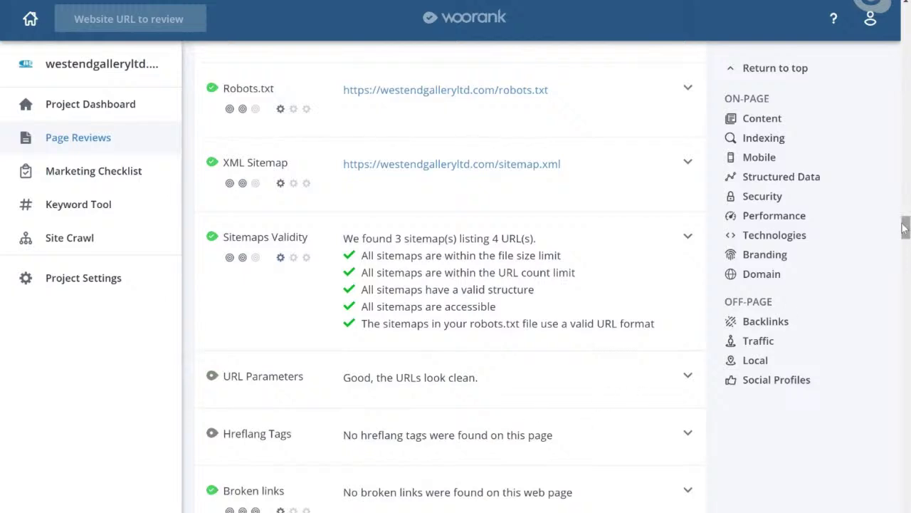
scroll(902, 228, "down", 1)
Revisit the In-Page Links chart and return to the remaining Indexing criteria.
left_click_drag(903, 227, 879, 128)
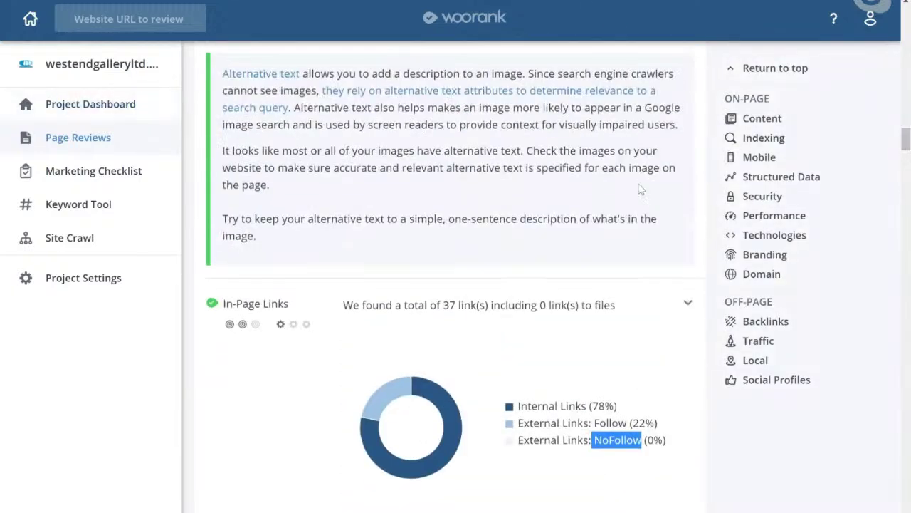
scroll(445, 399, "down", 10)
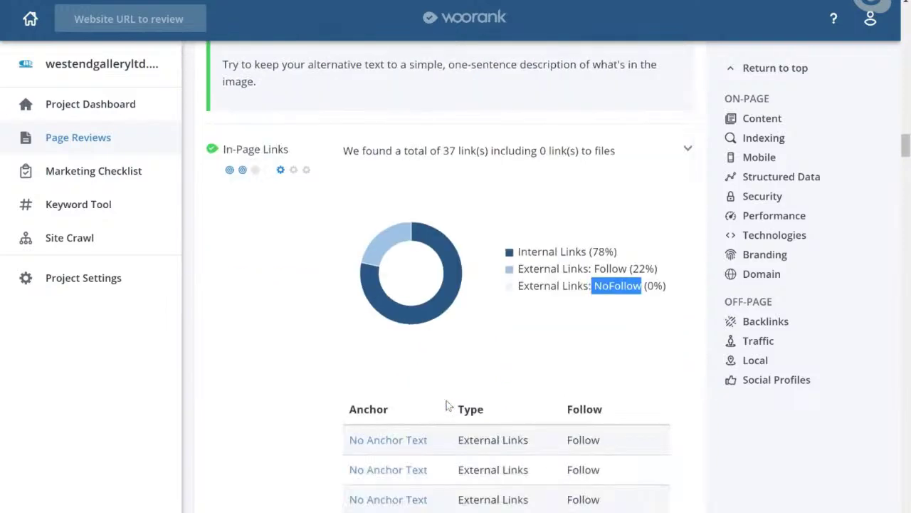
scroll(447, 406, "down", 15)
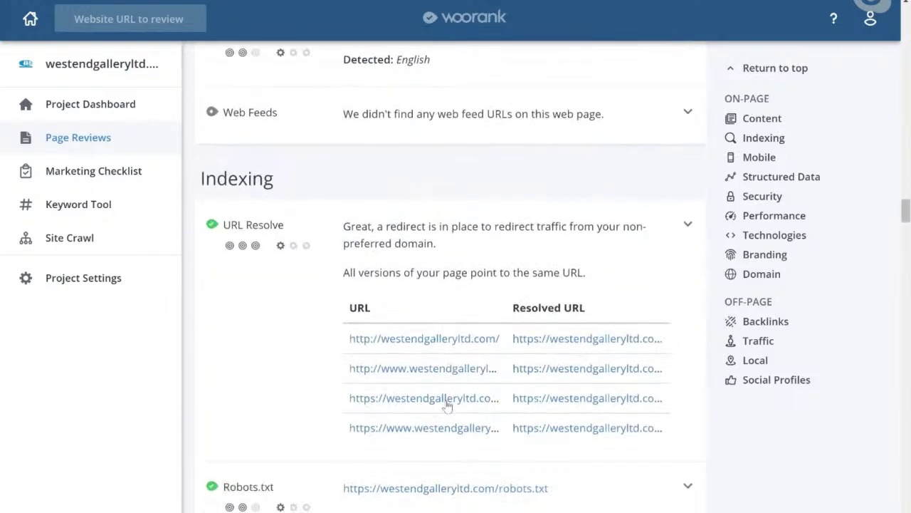
scroll(447, 406, "down", 6)
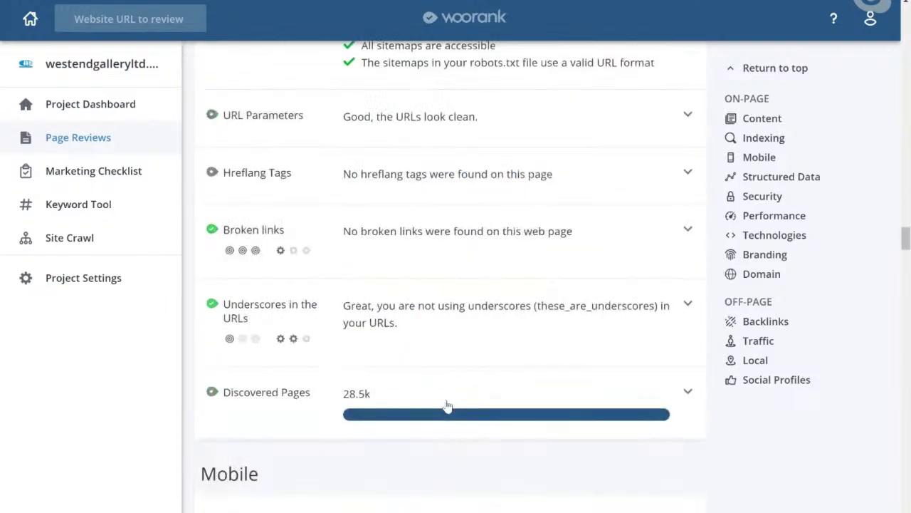
Expand the Broken links criterion in the Indexing section and read its guidance.
scroll(447, 406, "up", 3)
scroll(291, 368, "down", 3)
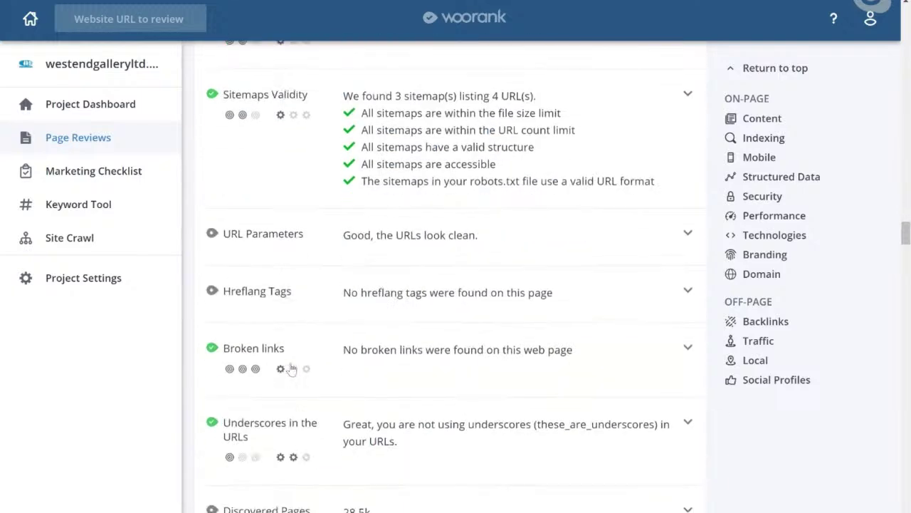
scroll(391, 350, "down", 2)
left_click(523, 276)
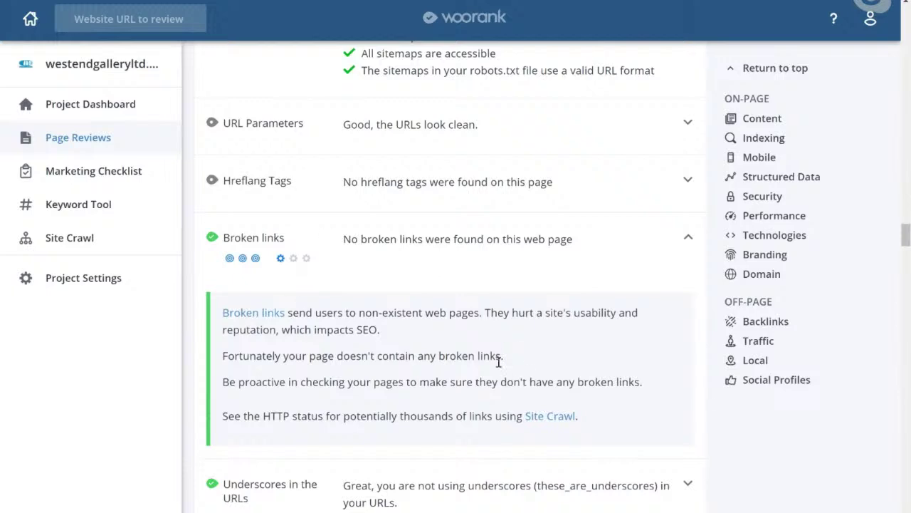
scroll(498, 361, "down", 1)
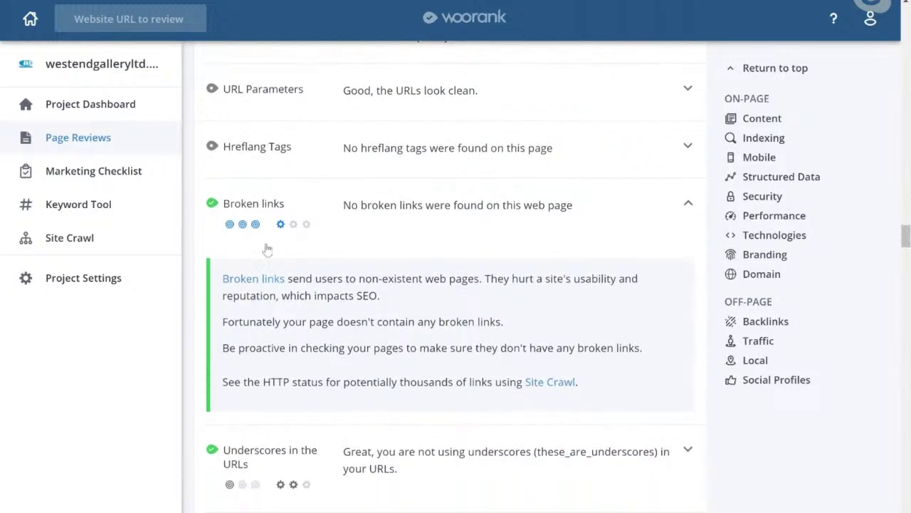
Expand the Underscores in the URLs criterion, highlight the first underscore in the example, and read the guidance on hyphens.
scroll(366, 256, "down", 2)
scroll(398, 335, "down", 3)
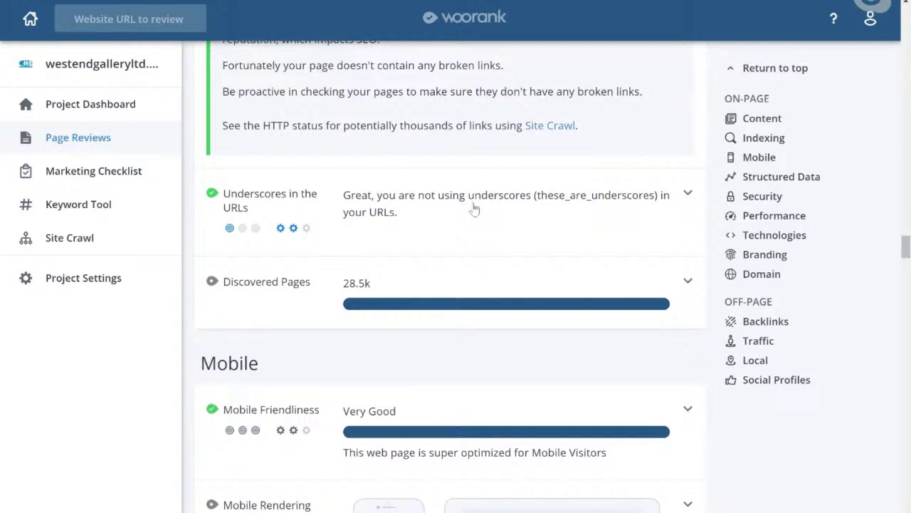
left_click(465, 235)
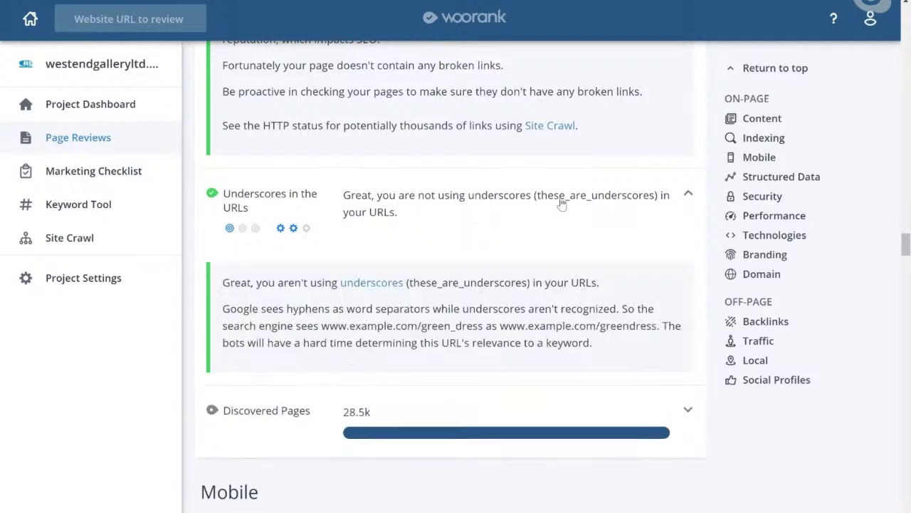
left_click_drag(564, 199, 570, 201)
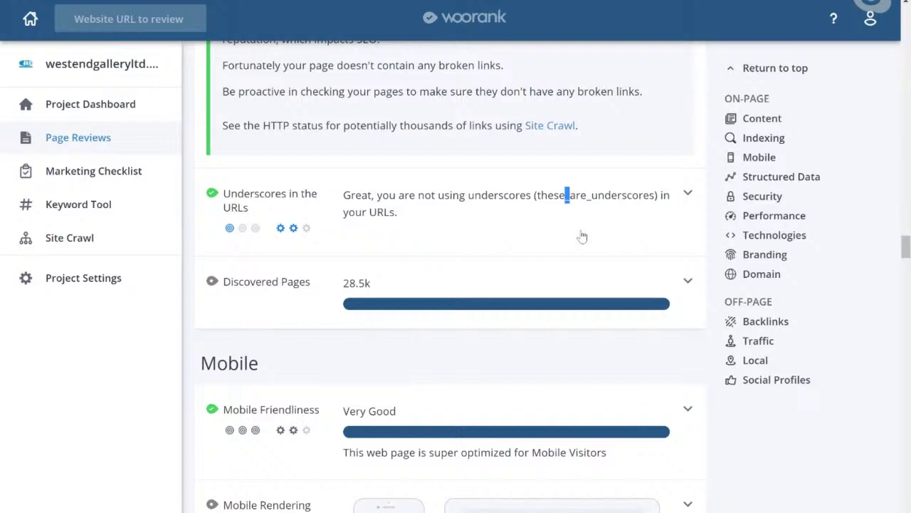
left_click(478, 223)
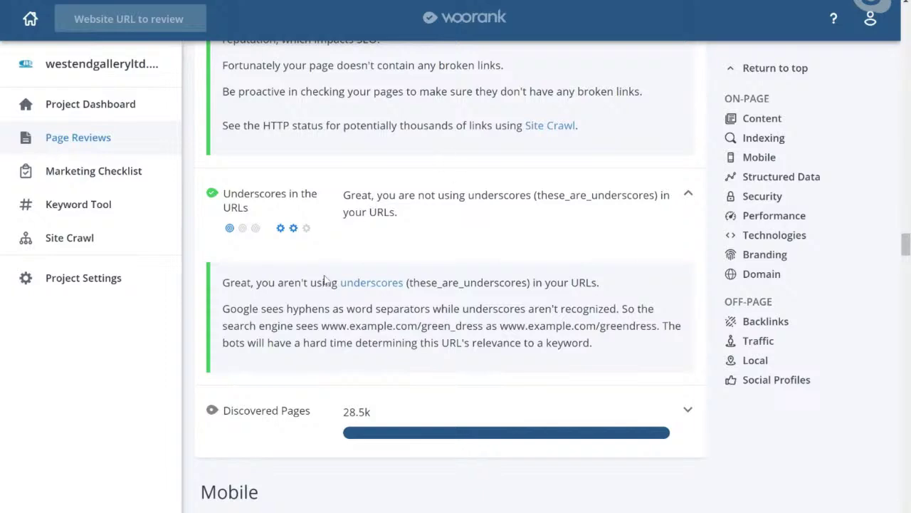
Expand the Discovered Pages criterion and read its full guidance on page discovery and indexing.
scroll(547, 258, "down", 2)
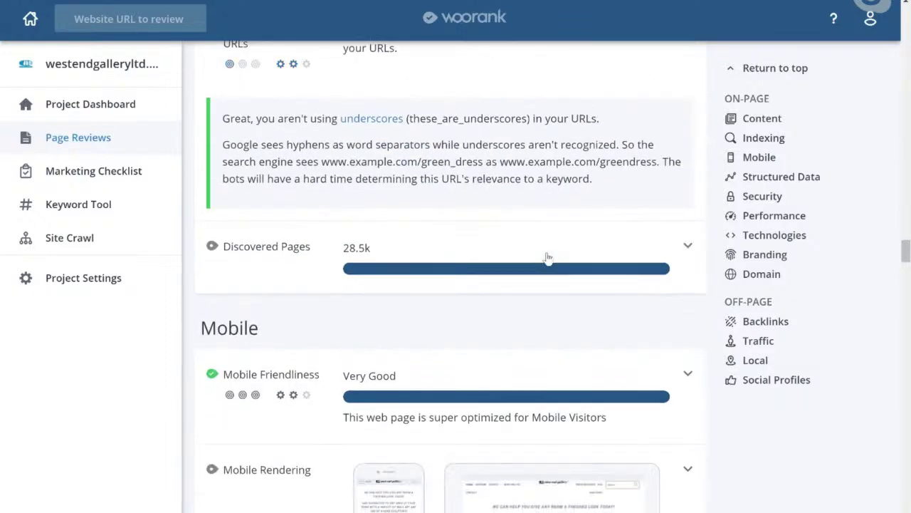
left_click(264, 257)
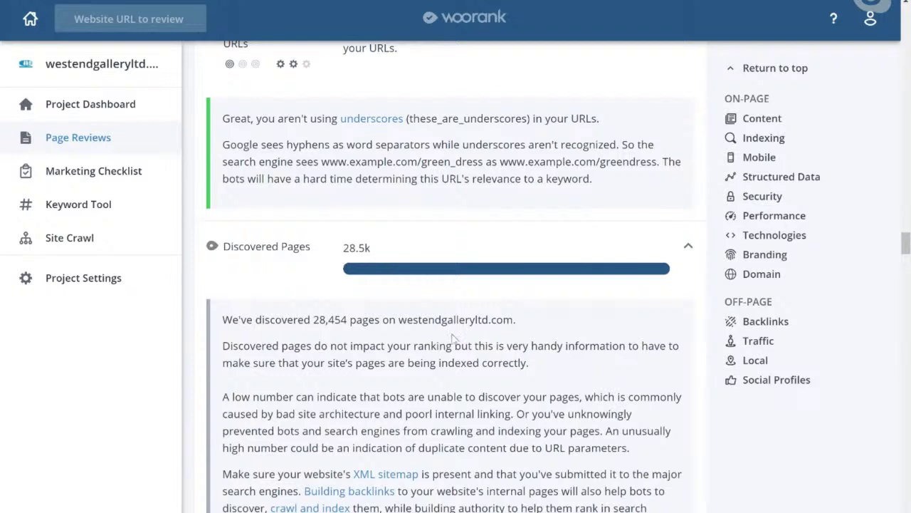
scroll(453, 338, "down", 1)
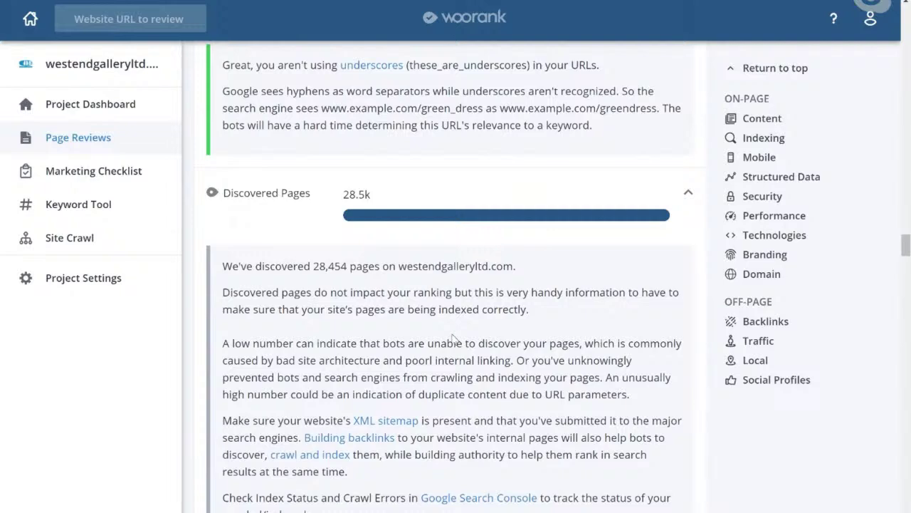
scroll(453, 337, "down", 3)
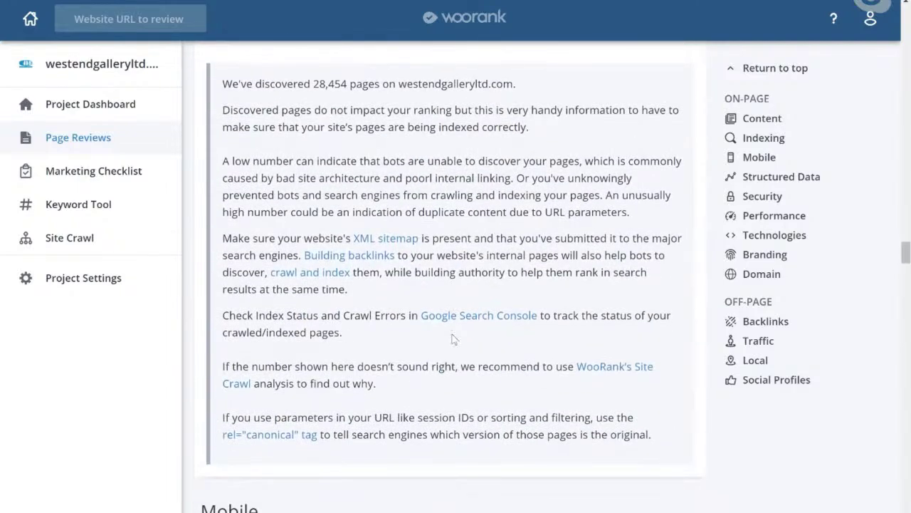
scroll(453, 337, "down", 3)
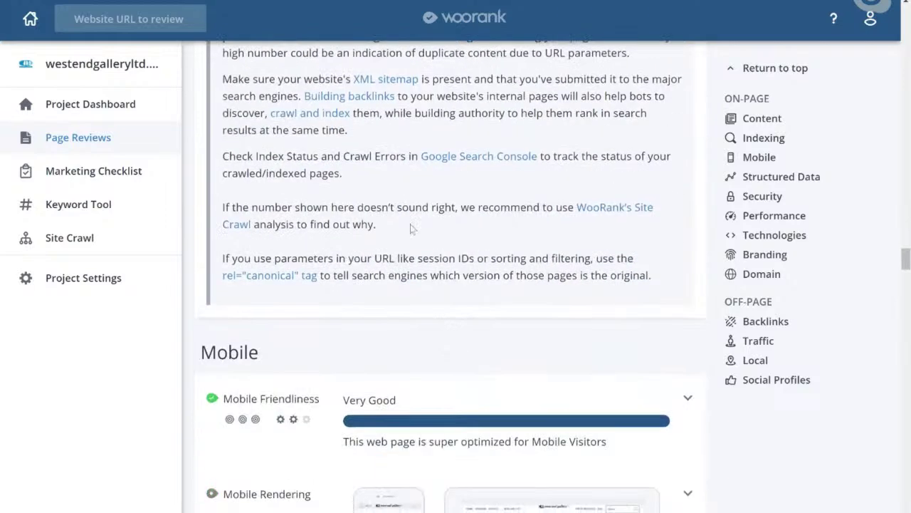
scroll(491, 263, "up", 2)
scroll(491, 263, "up", 4)
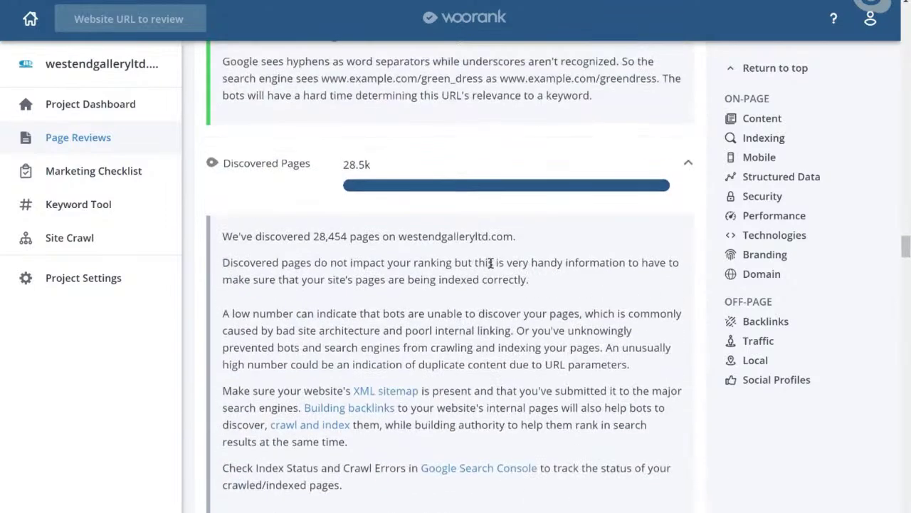
Highlight the Discovered Pages summary figure and the exact page count in the expanded guidance.
left_click_drag(336, 161, 368, 170)
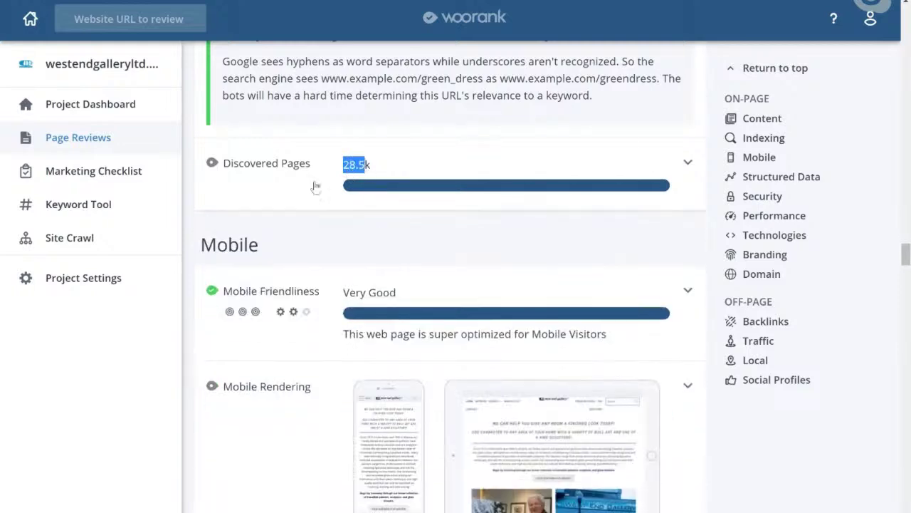
left_click(254, 197)
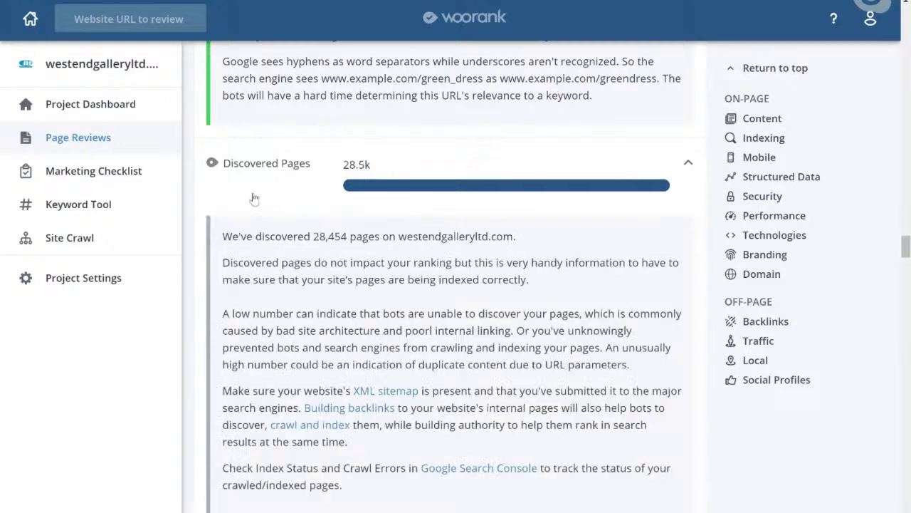
left_click_drag(311, 235, 352, 241)
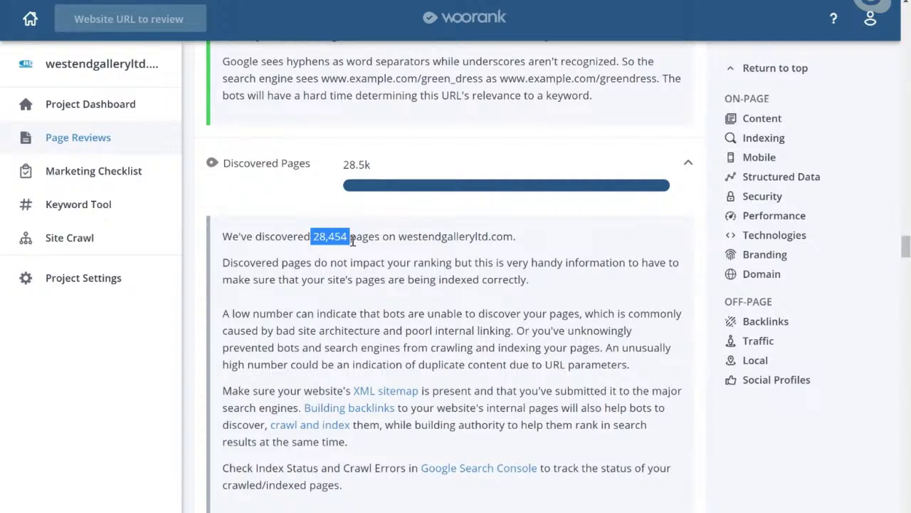
Examine the Mobile section's criteria, from Mobile Friendliness and Mobile Rendering to Mobile Viewport.
scroll(479, 378, "down", 1)
scroll(406, 373, "down", 8)
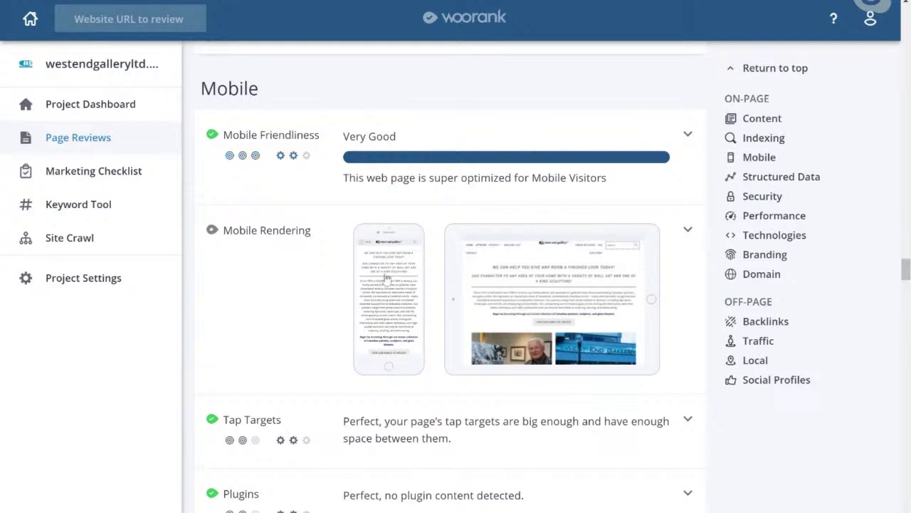
scroll(580, 372, "down", 3)
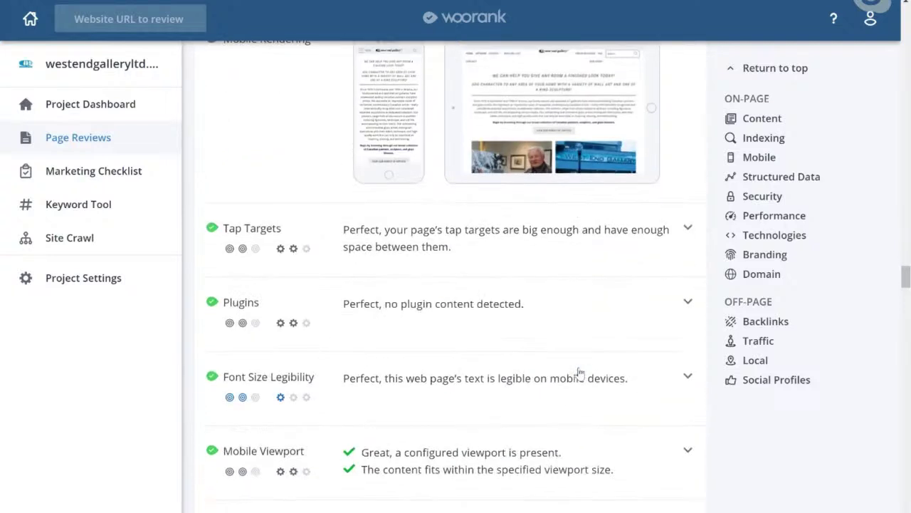
Examine the remaining Mobile criteria and the Schema.org, Open Graph Protocol and Twitter Card entries under Structured Data.
scroll(529, 335, "down", 3)
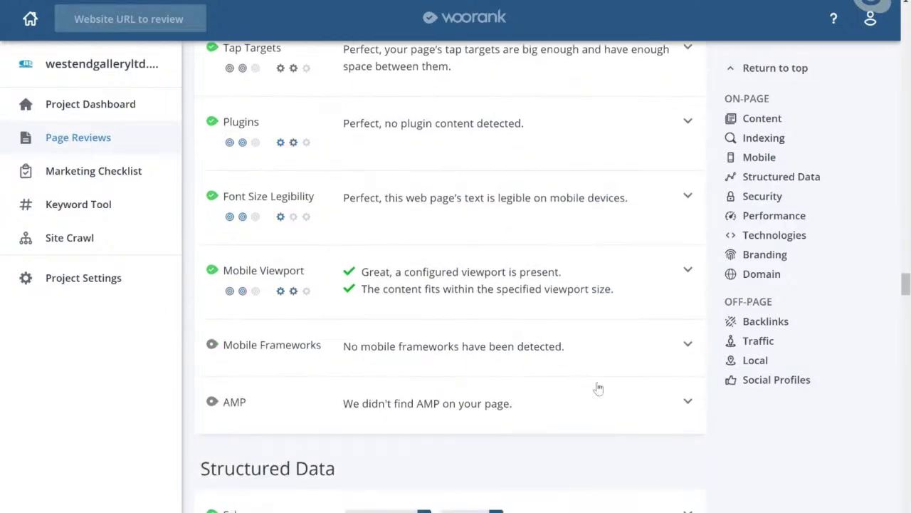
scroll(599, 389, "down", 6)
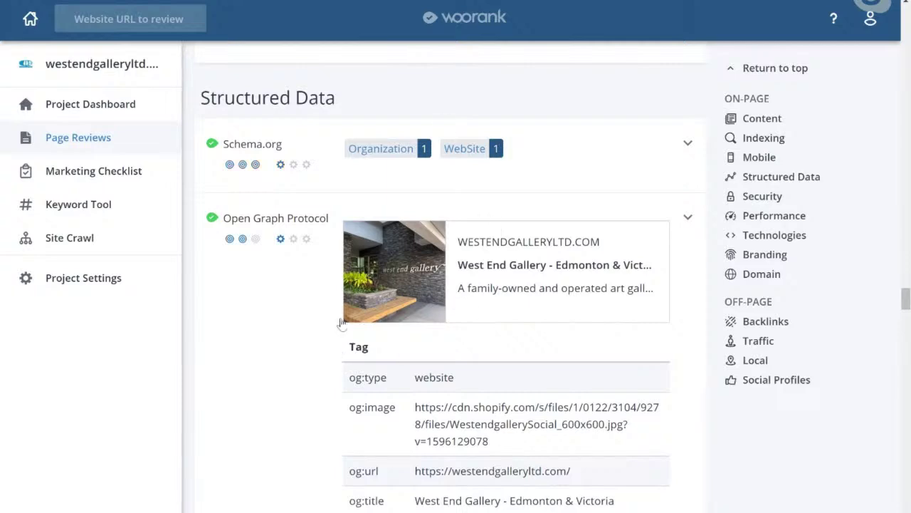
scroll(278, 314, "down", 5)
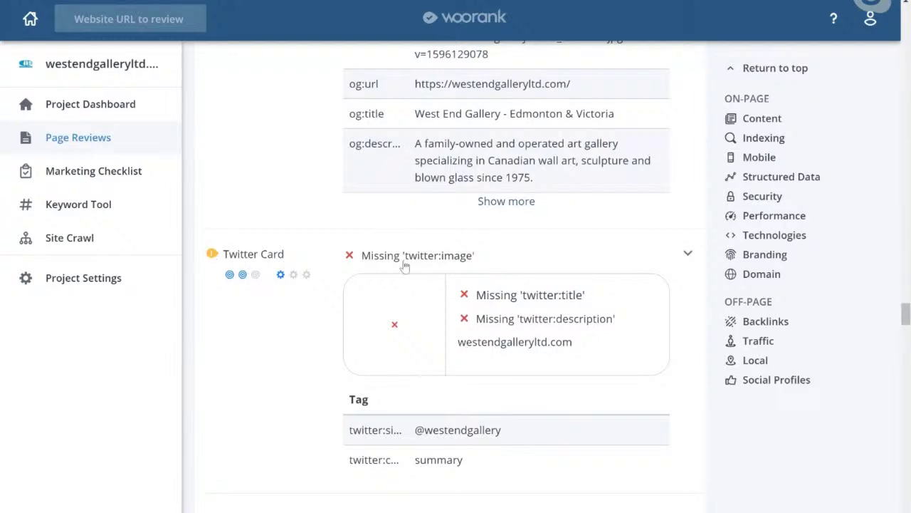
scroll(286, 246, "up", 3)
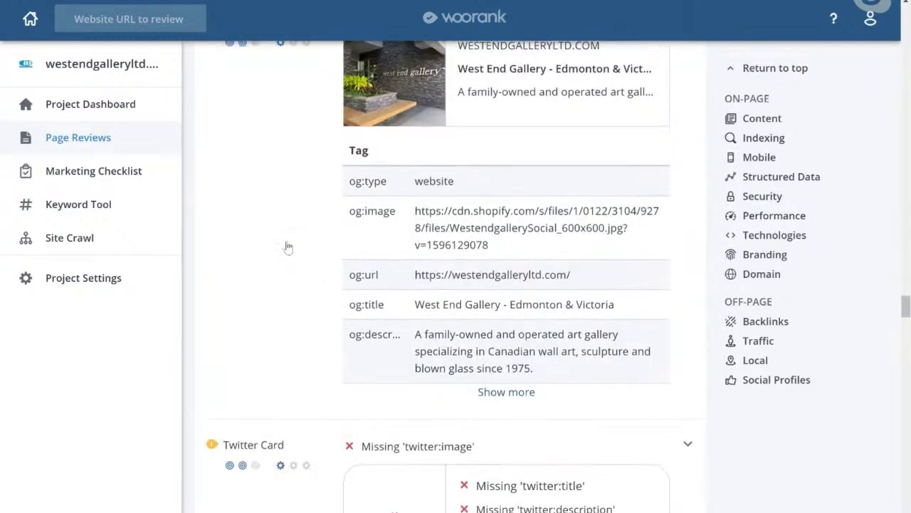
scroll(288, 247, "down", 4)
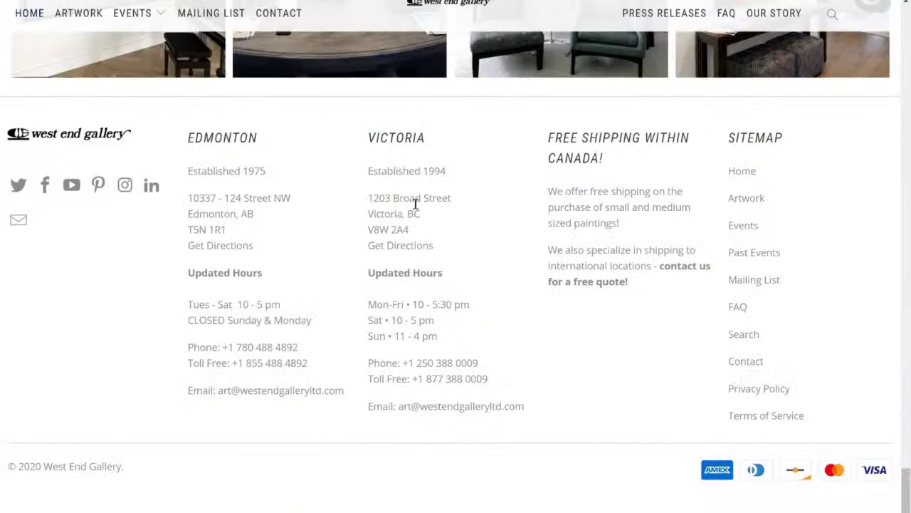
On the West End Gallery website, enlarge one of the gallery photos above the footer and close it again.
scroll(467, 285, "up", 3)
left_click(467, 285)
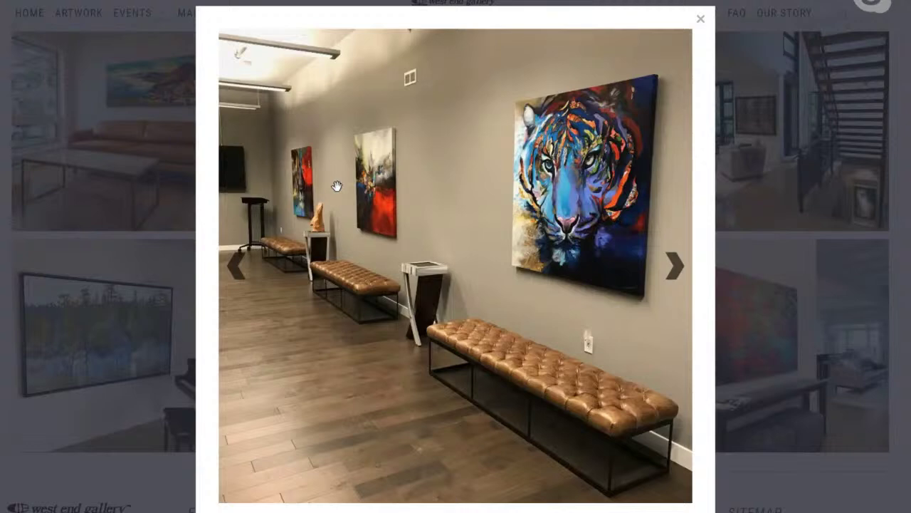
left_click(701, 19)
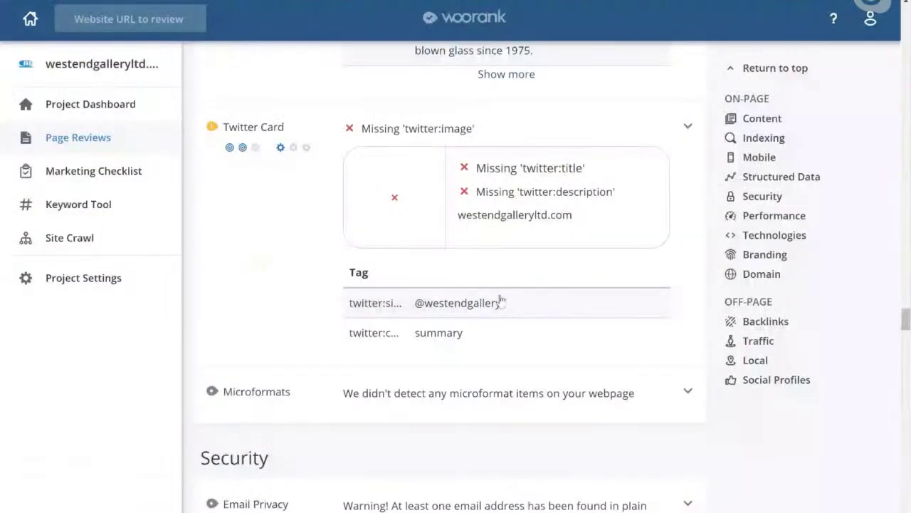
Back in the WooRank review, show the full list of Open Graph Protocol tags and read through it.
scroll(265, 211, "up", 3)
scroll(282, 264, "up", 6)
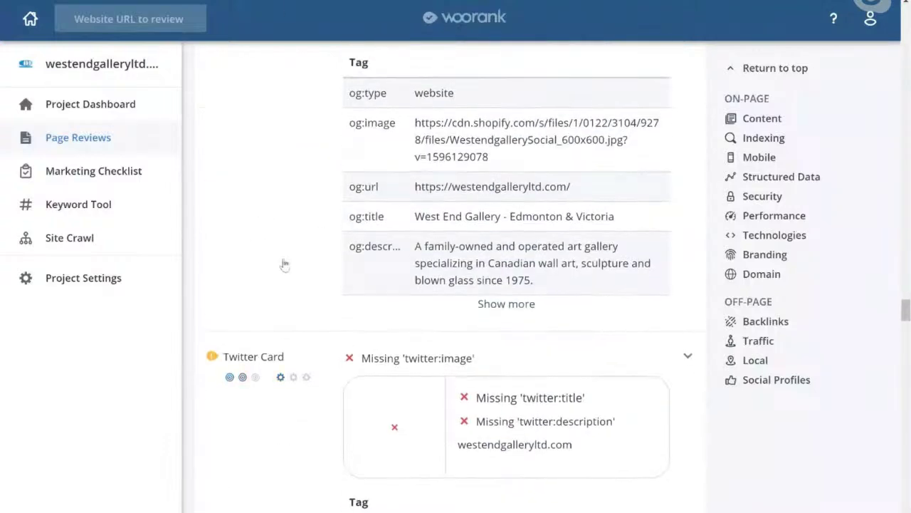
scroll(282, 292, "down", 3)
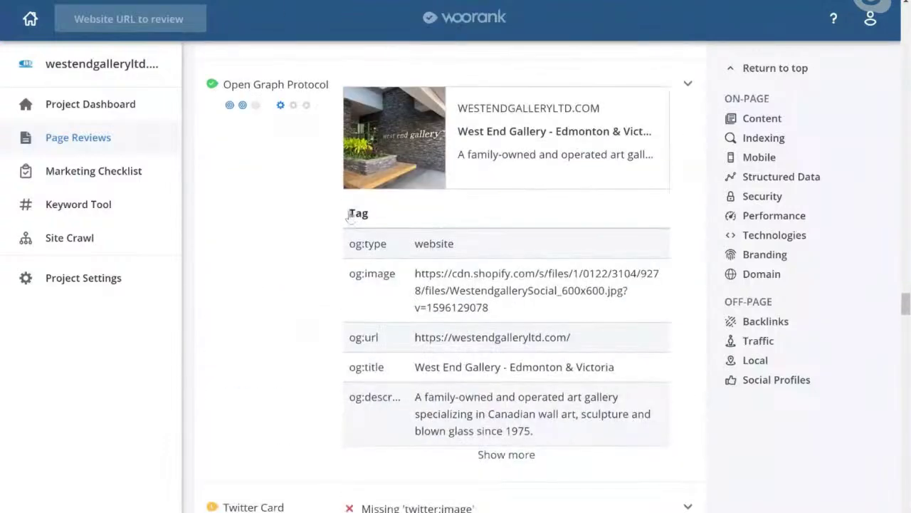
scroll(256, 274, "down", 2)
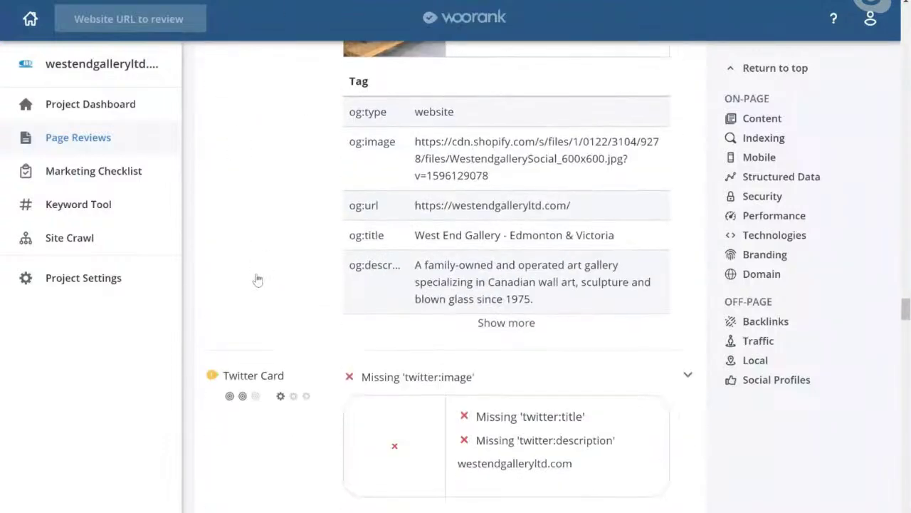
left_click(530, 326)
scroll(258, 396, "down", 4)
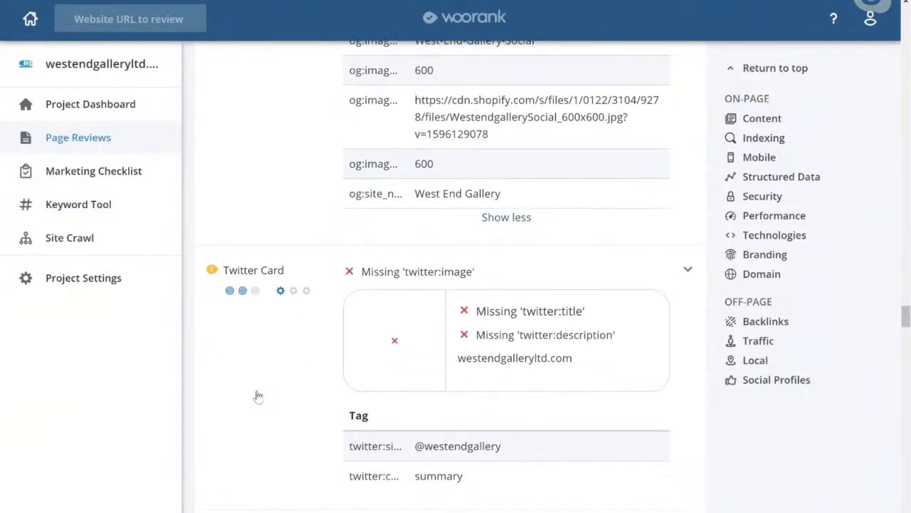
scroll(262, 336, "up", 3)
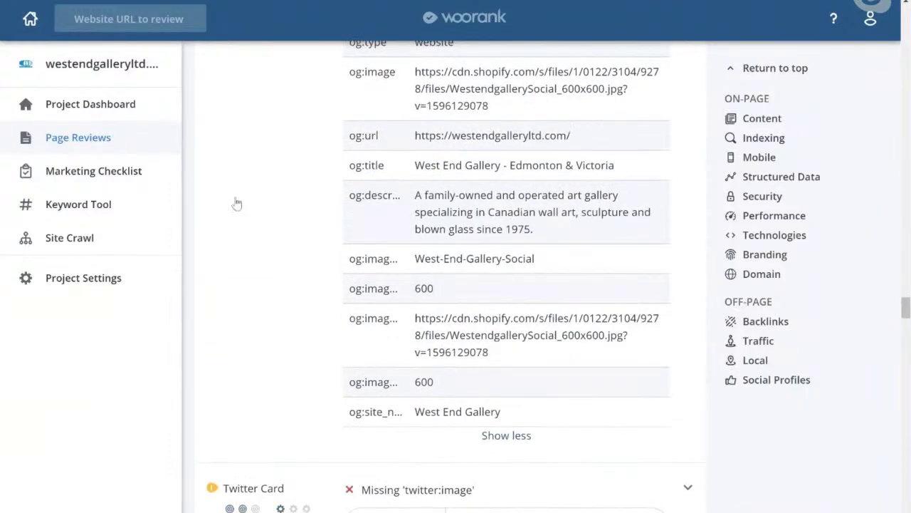
scroll(237, 204, "up", 5)
scroll(291, 302, "down", 4)
scroll(291, 302, "down", 4)
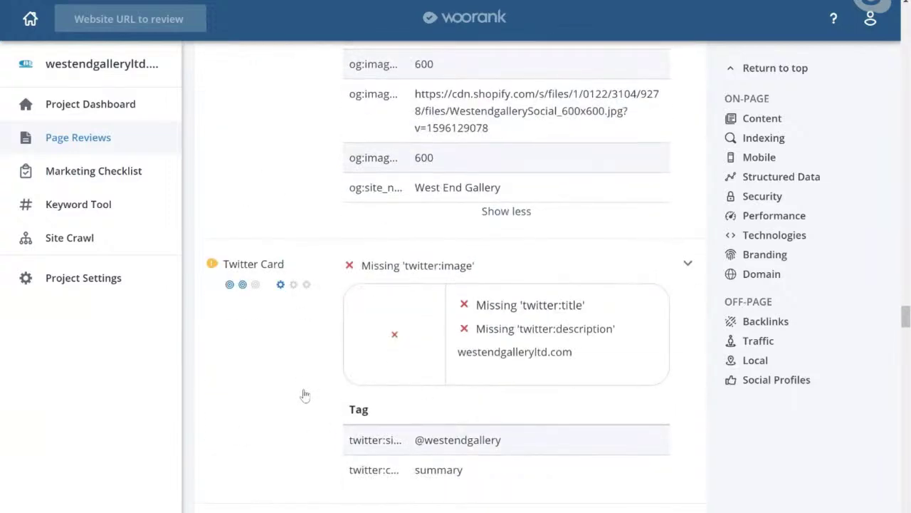
Expand the Twitter Card criterion and read its guidance, comparing its tags with the Open Graph ones.
scroll(271, 393, "down", 2)
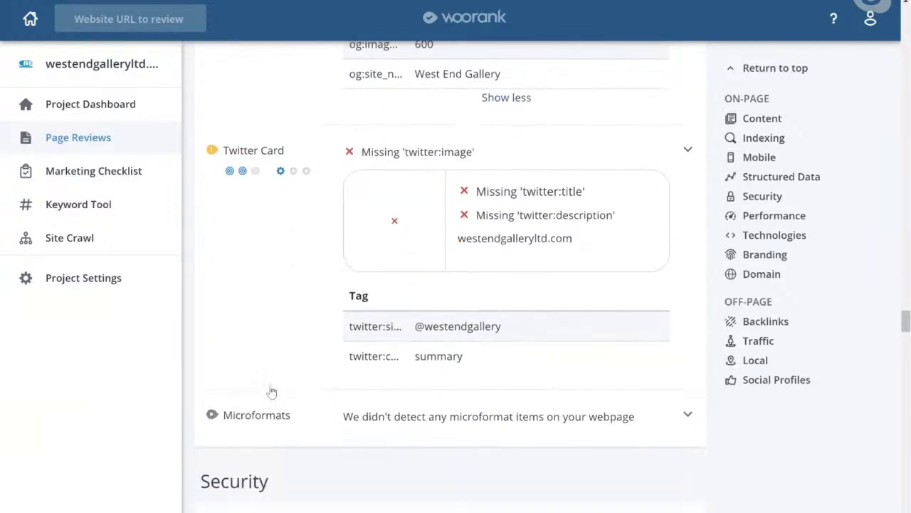
left_click(260, 278)
scroll(260, 278, "down", 2)
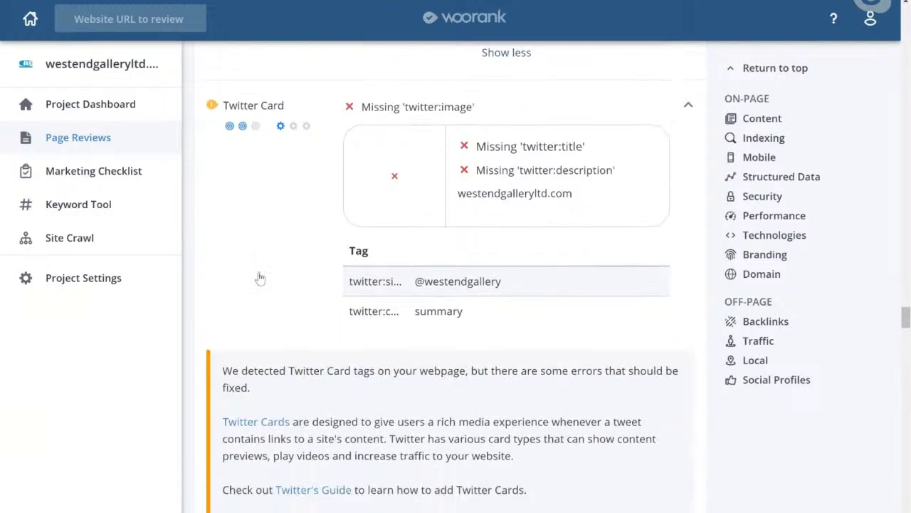
scroll(260, 277, "up", 2)
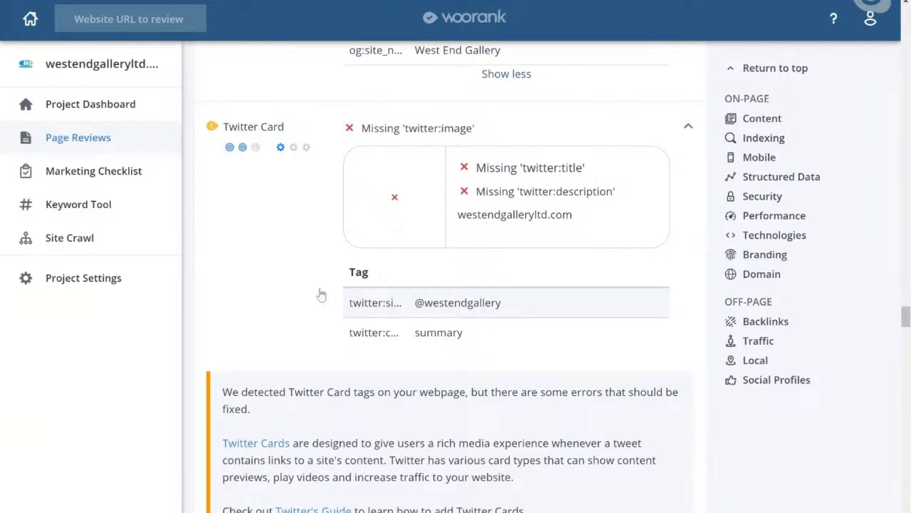
scroll(321, 294, "up", 6)
scroll(321, 294, "down", 7)
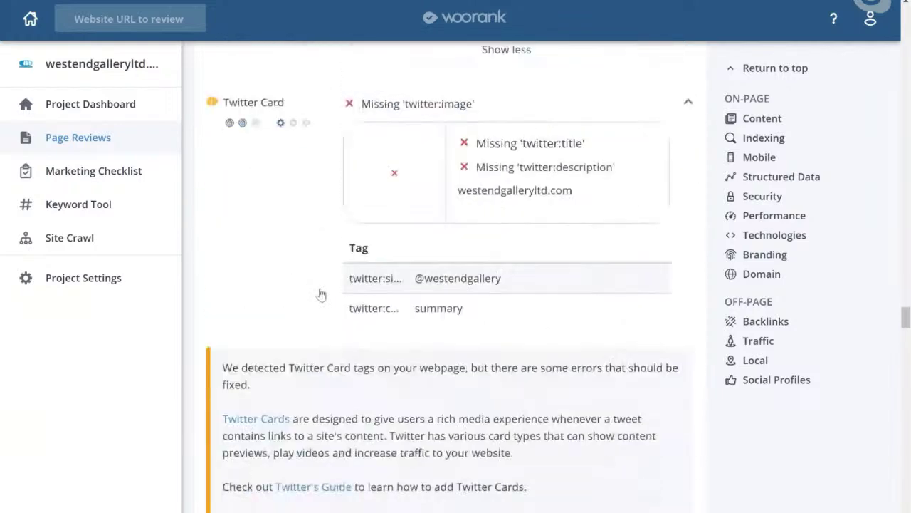
scroll(287, 302, "down", 2)
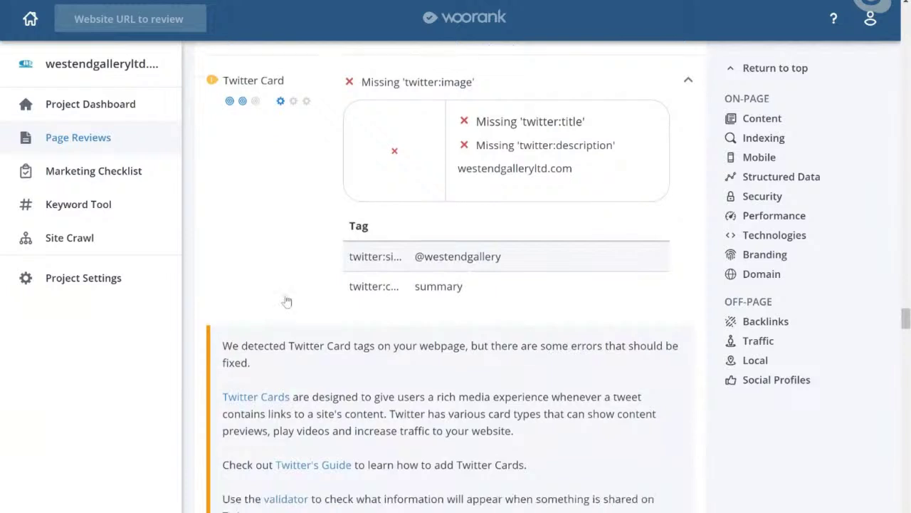
scroll(287, 302, "up", 1)
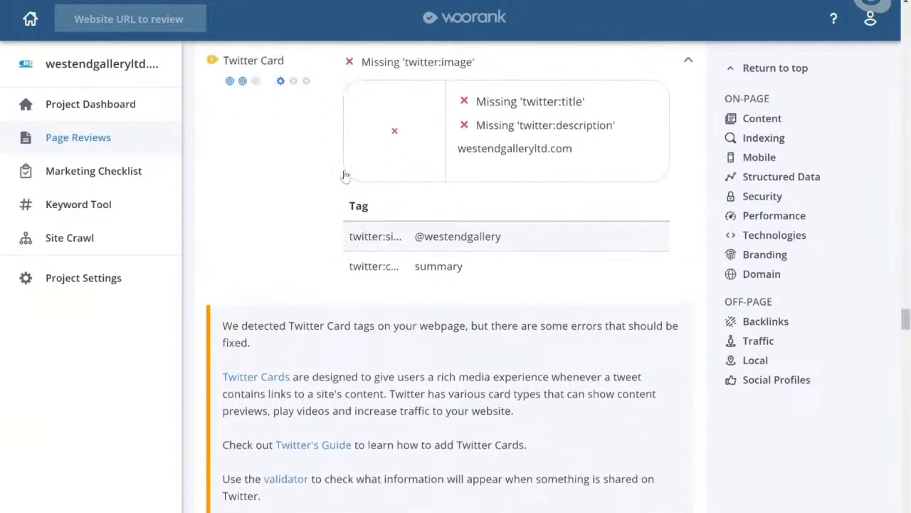
scroll(272, 126, "down", 1)
scroll(272, 125, "up", 2)
Highlight the missing 'twitter:title' and 'twitter:description' entries in the Twitter Card preview.
double_click(475, 136)
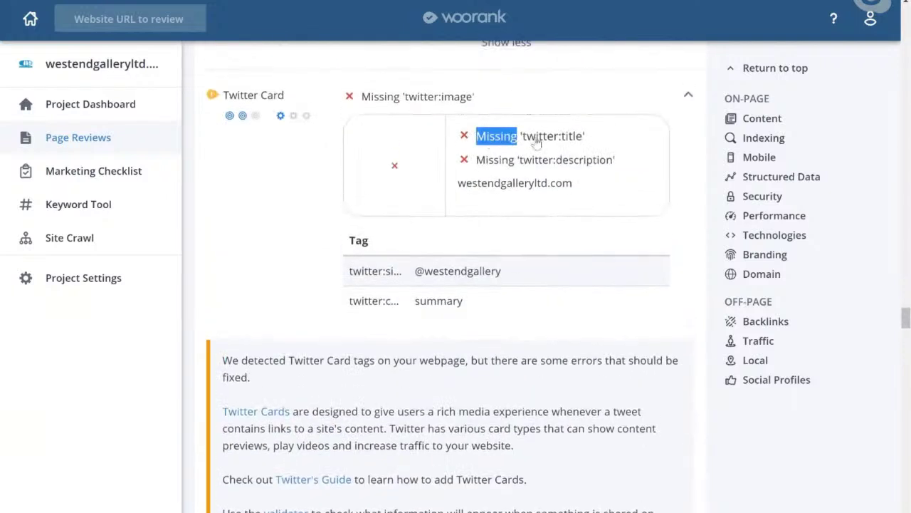
left_click_drag(535, 142, 590, 147)
left_click(534, 150)
left_click_drag(482, 161, 614, 175)
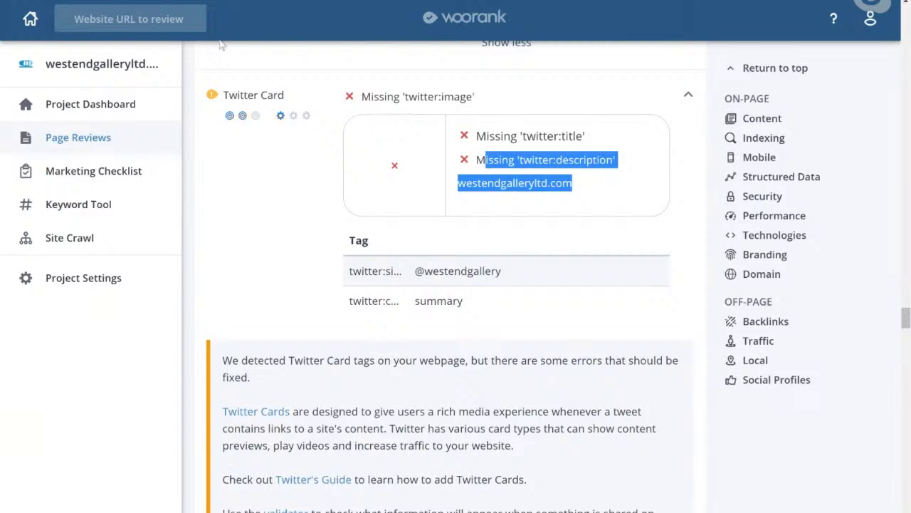
Review the Security section's criteria and expand DMARC to read its guidance on email authentication.
scroll(270, 118, "up", 8)
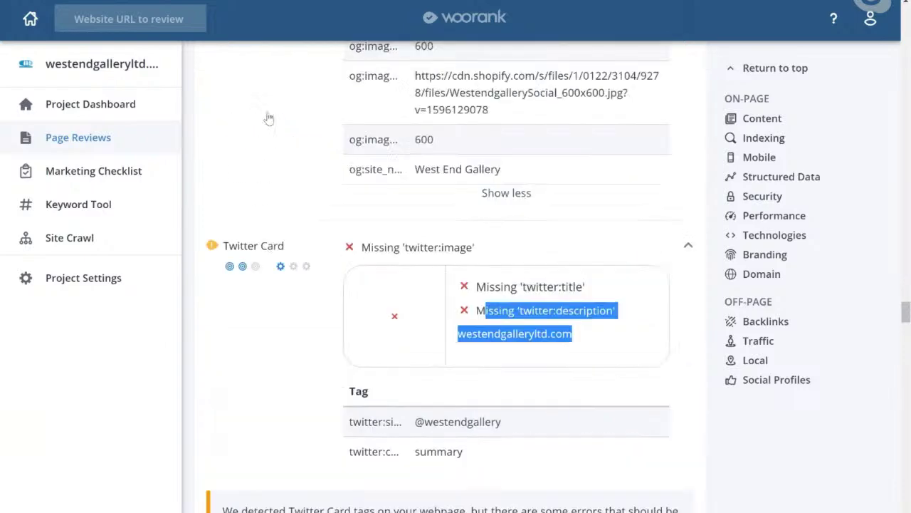
scroll(269, 117, "down", 15)
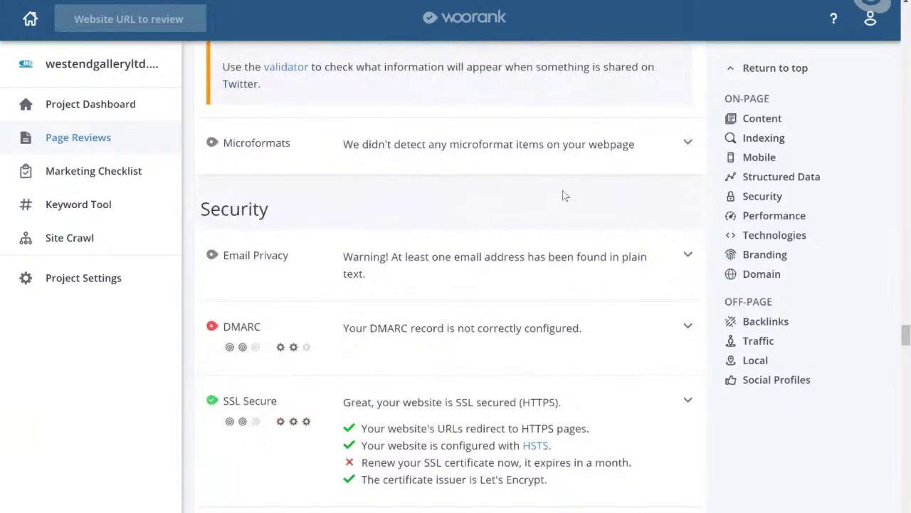
scroll(564, 195, "down", 2)
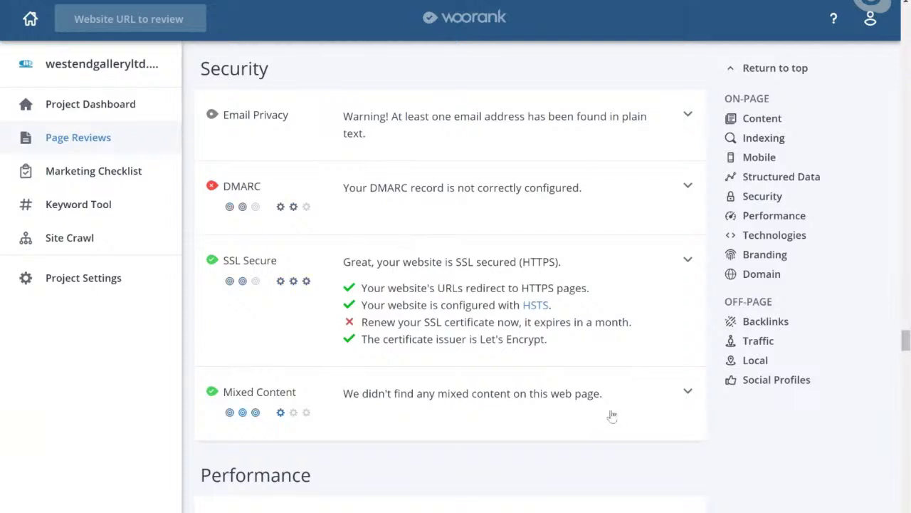
left_click(626, 205)
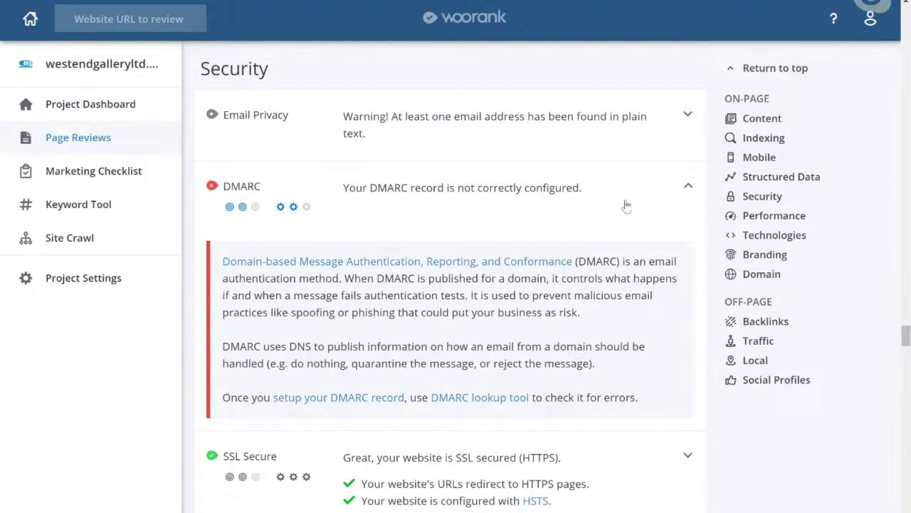
scroll(625, 205, "down", 2)
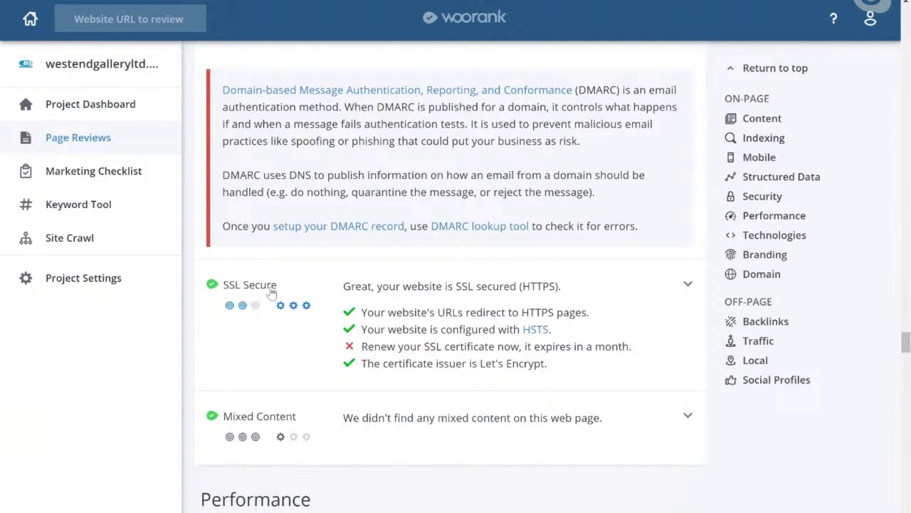
Expand the SSL Secure criterion, highlight its certificate renewal line, and clear the highlight.
left_click_drag(360, 347, 630, 353)
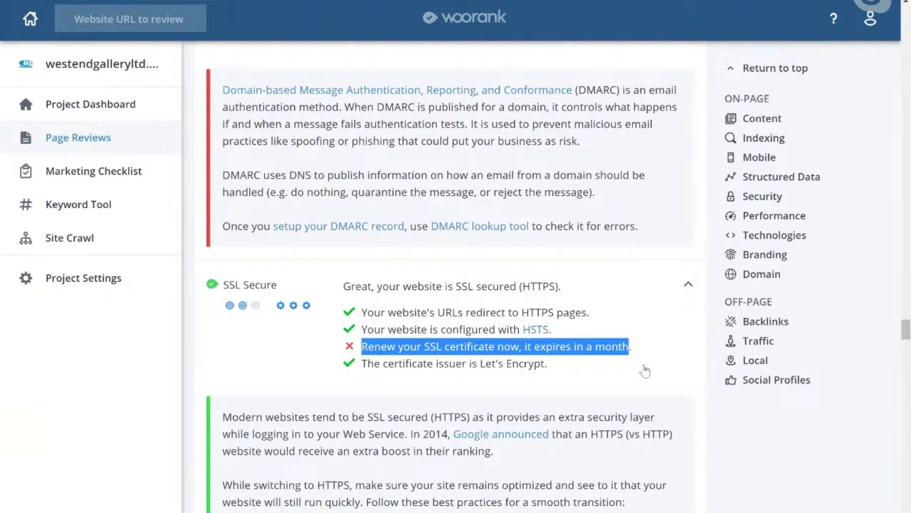
left_click_drag(335, 349, 427, 350)
left_click(258, 350)
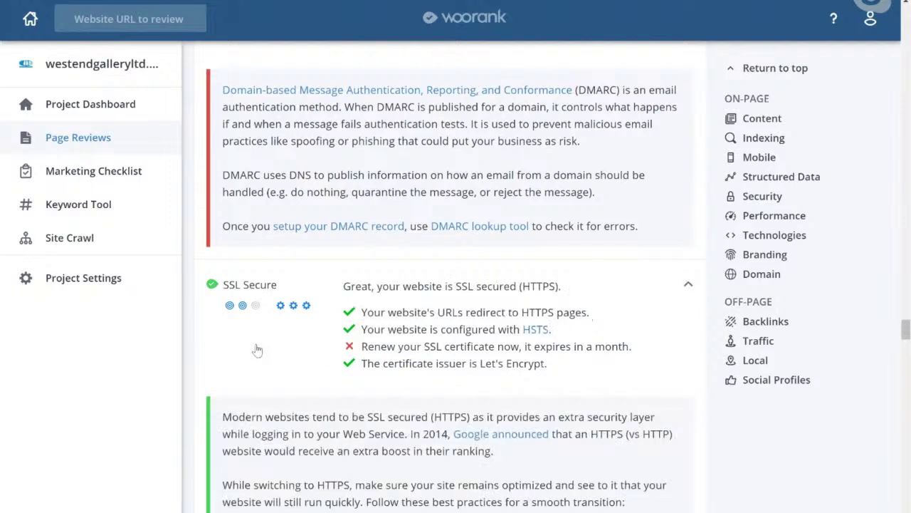
scroll(258, 350, "down", 1)
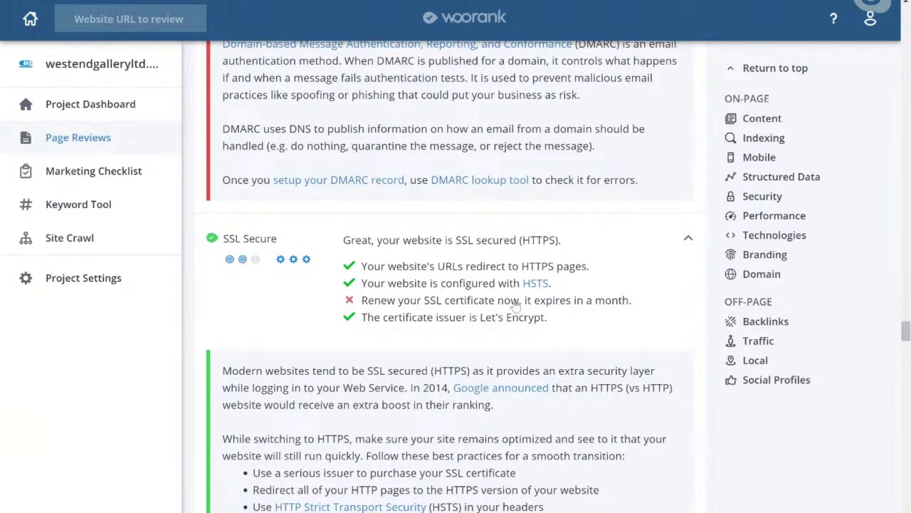
Review the Performance section's criteria and expand Asset Cacheability to read its guidance on caching assets.
scroll(516, 305, "down", 6)
scroll(517, 302, "down", 5)
scroll(484, 309, "down", 2)
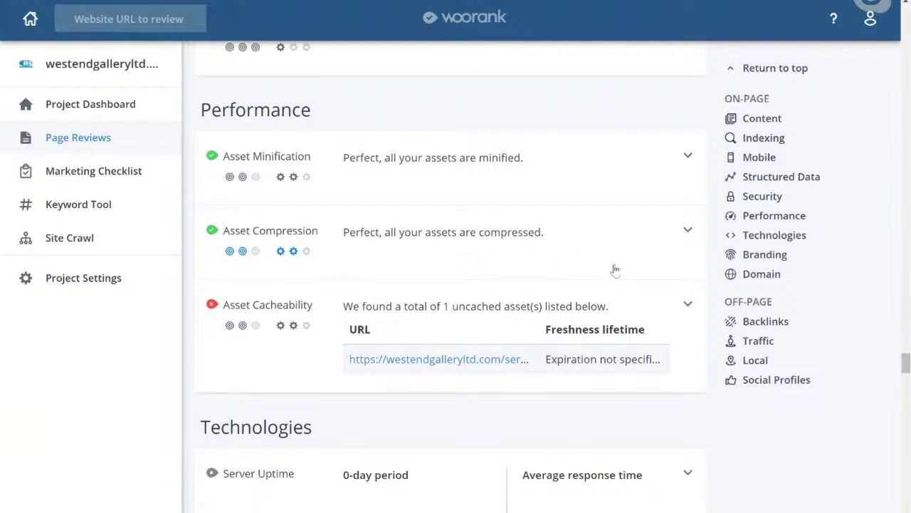
scroll(612, 268, "down", 2)
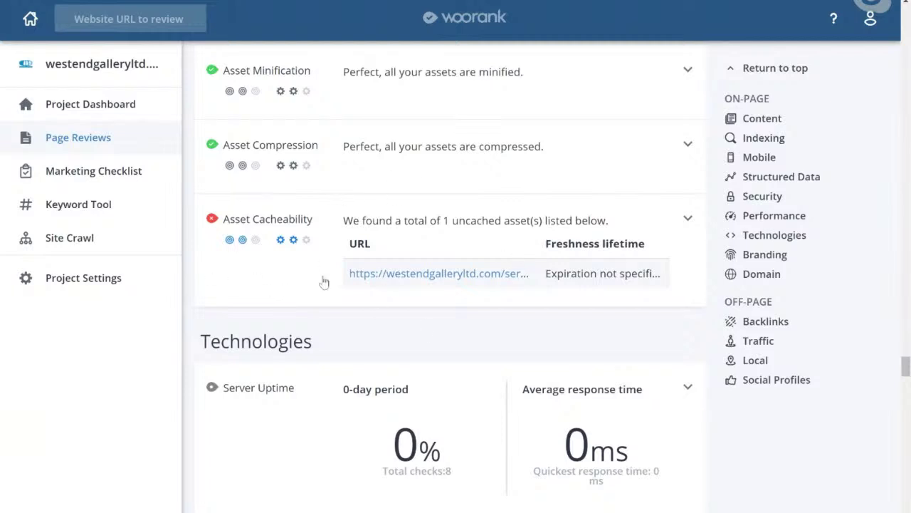
left_click(688, 221)
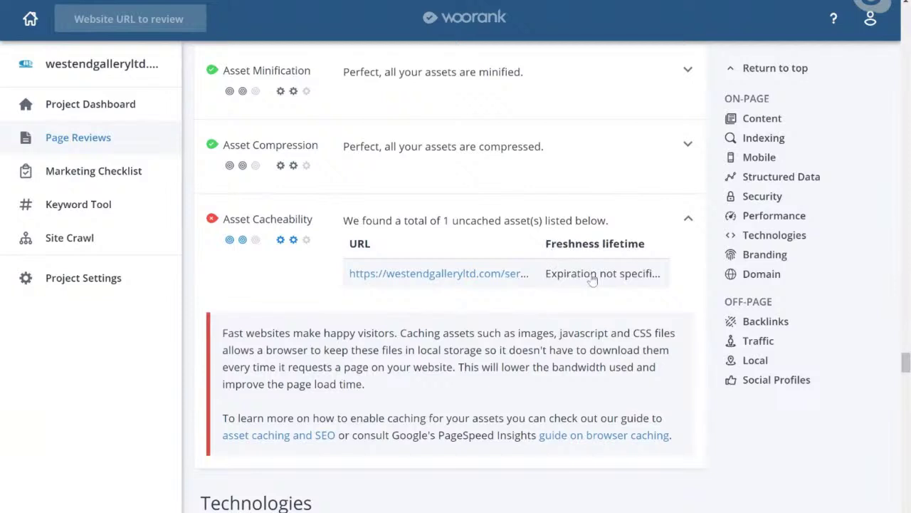
scroll(532, 357, "down", 3)
scroll(533, 357, "up", 4)
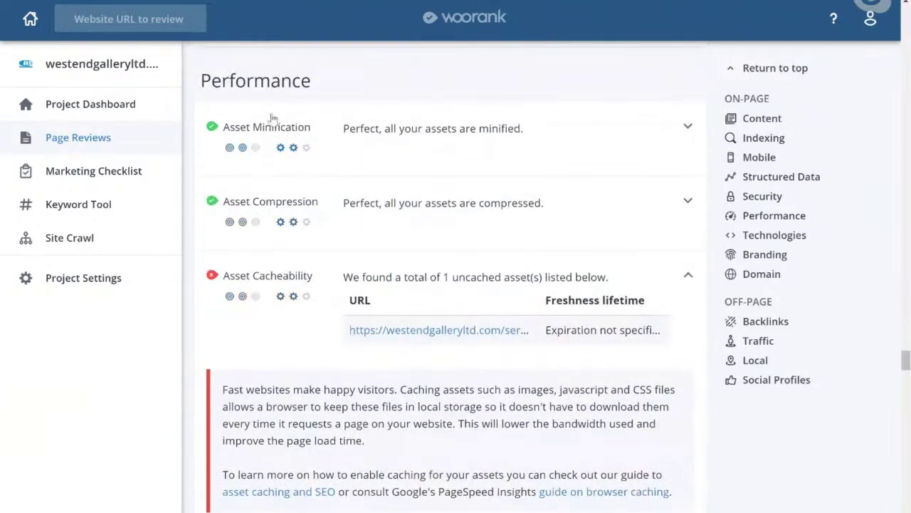
scroll(489, 147, "down", 1)
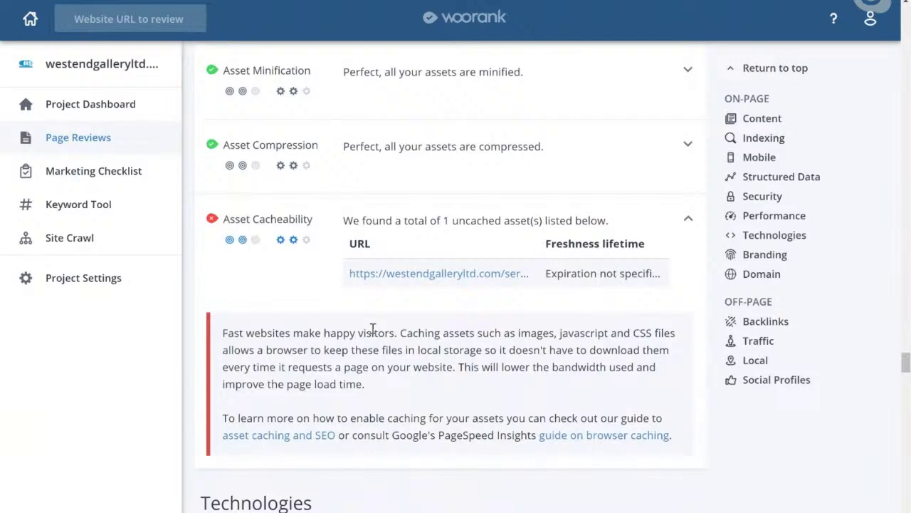
scroll(372, 328, "up", 1)
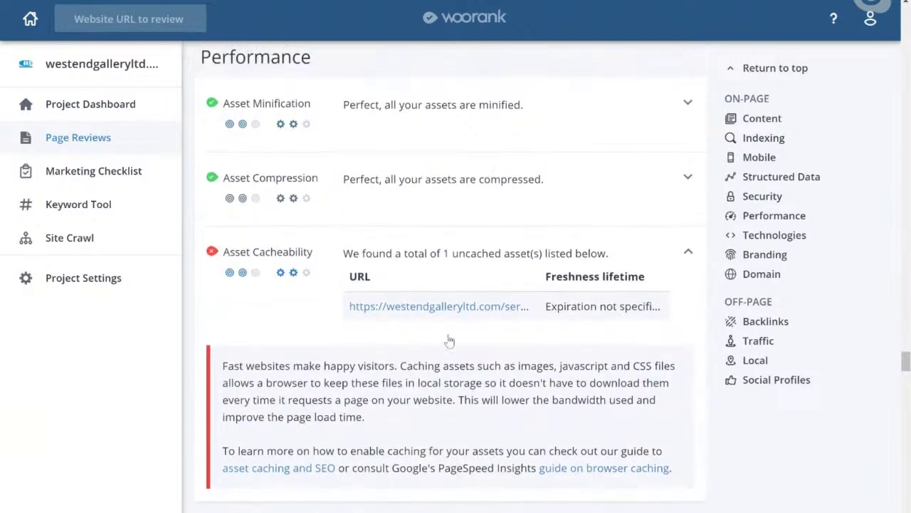
Review the Branding and Domain sections, highlight the first domain under Domain Availability, and clear the highlight.
scroll(449, 341, "down", 6)
scroll(450, 341, "down", 7)
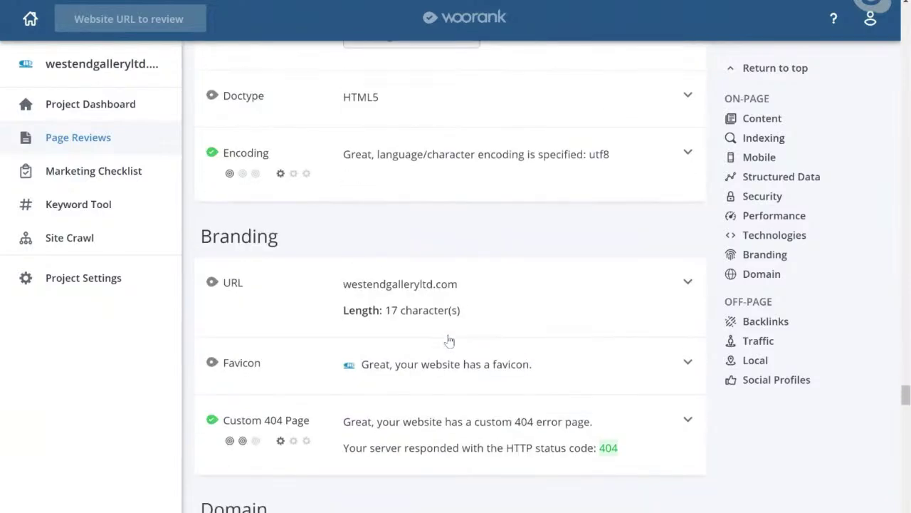
scroll(449, 341, "down", 5)
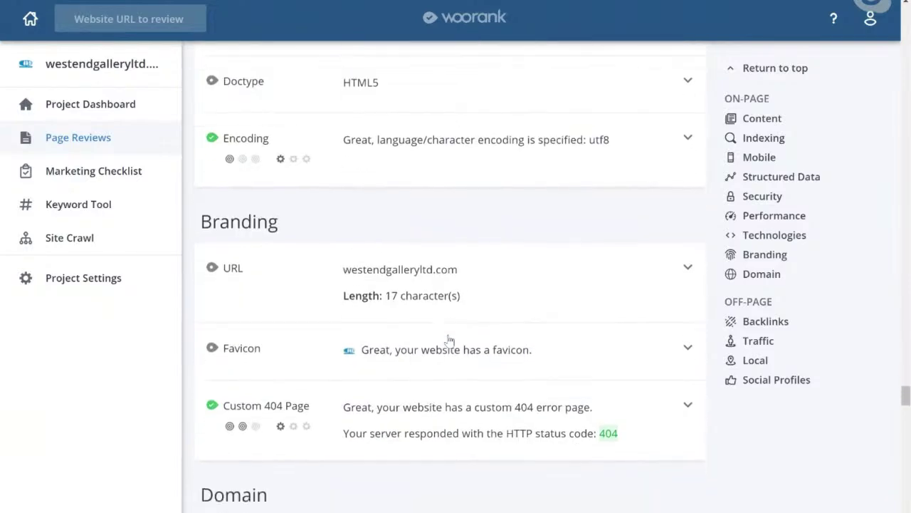
scroll(449, 341, "down", 1)
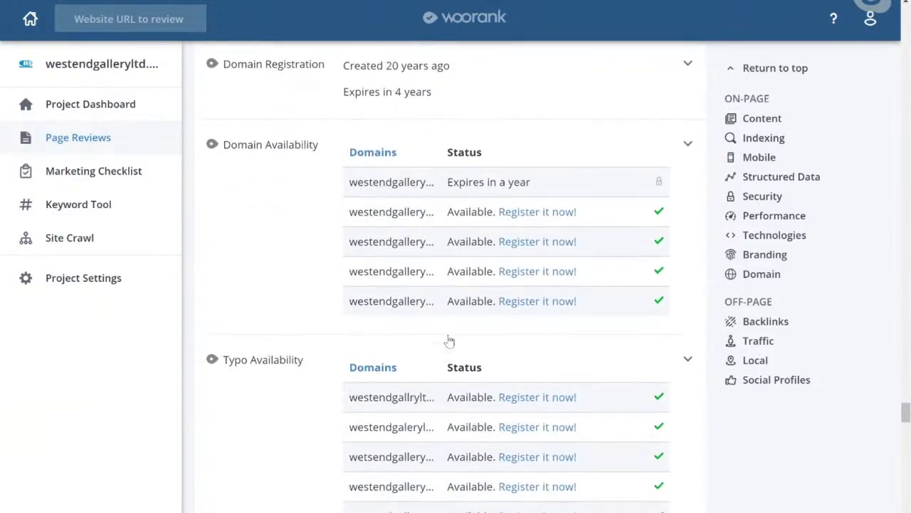
left_click_drag(351, 190, 430, 190)
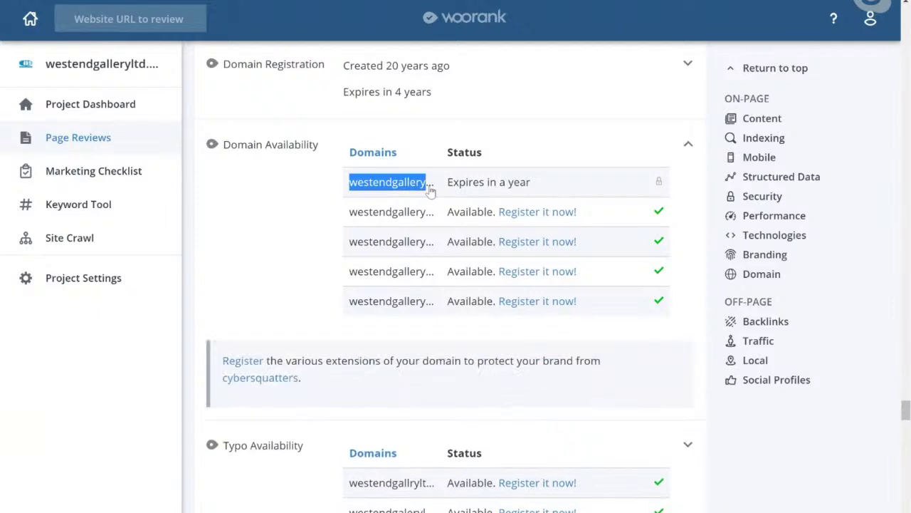
left_click(547, 190)
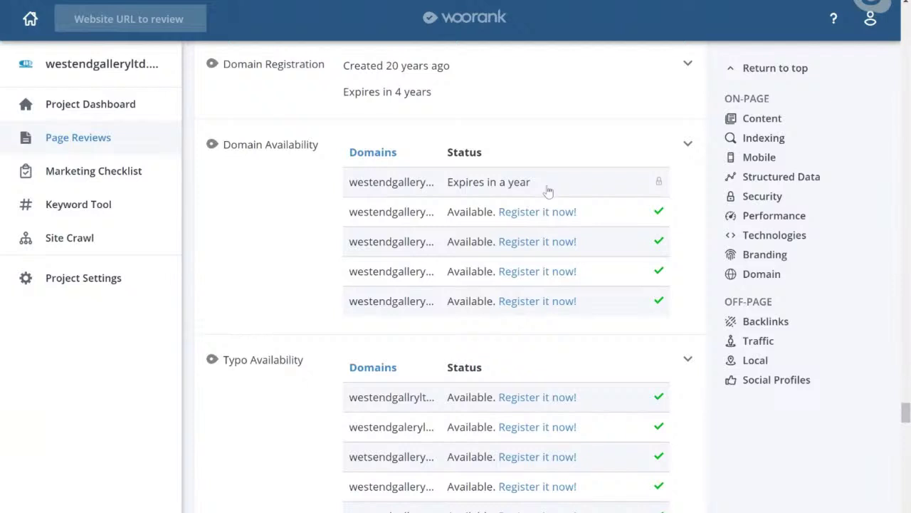
Review the Off-Page Backlinks criteria and expand Backlinks Score to read how the score is calculated.
scroll(273, 199, "down", 2)
scroll(273, 200, "up", 2)
scroll(273, 201, "down", 7)
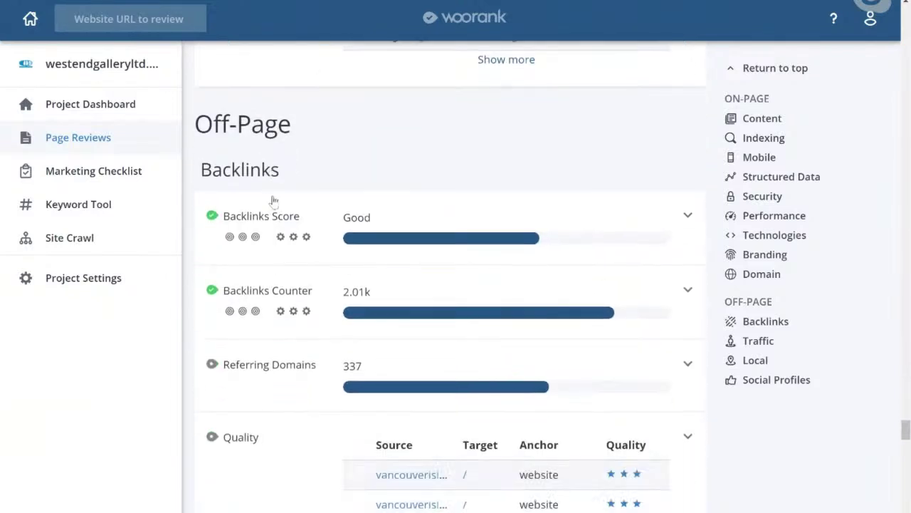
scroll(272, 200, "down", 1)
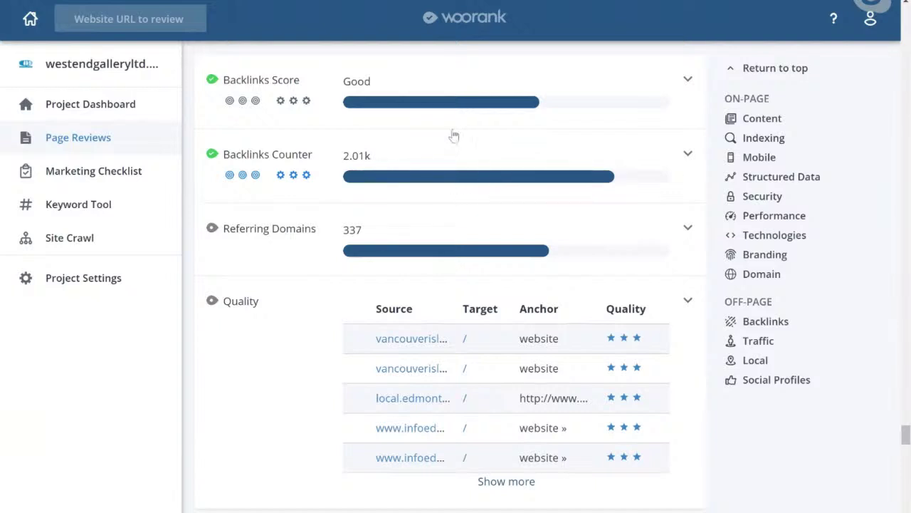
left_click(313, 83)
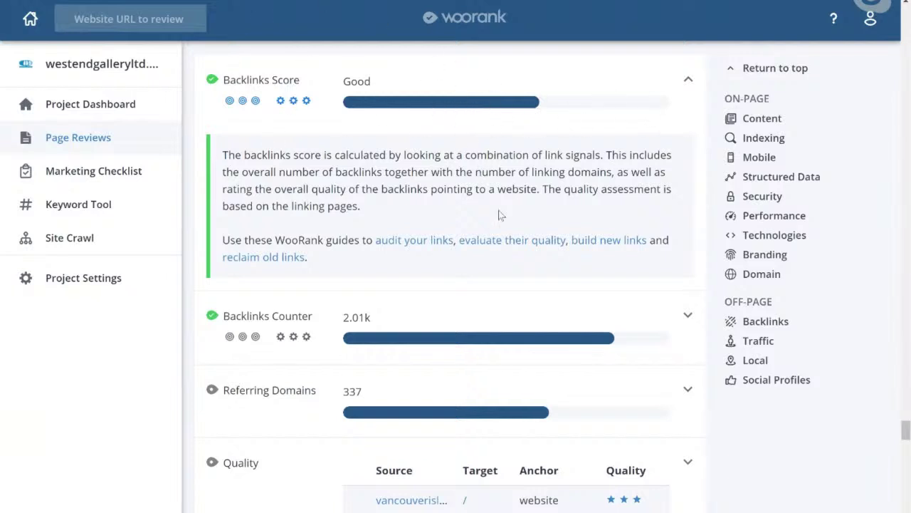
Show the full backlink Quality list, highlight the anchor text of a one-star link, and review the remaining backlinks and guidance.
scroll(335, 206, "down", 2)
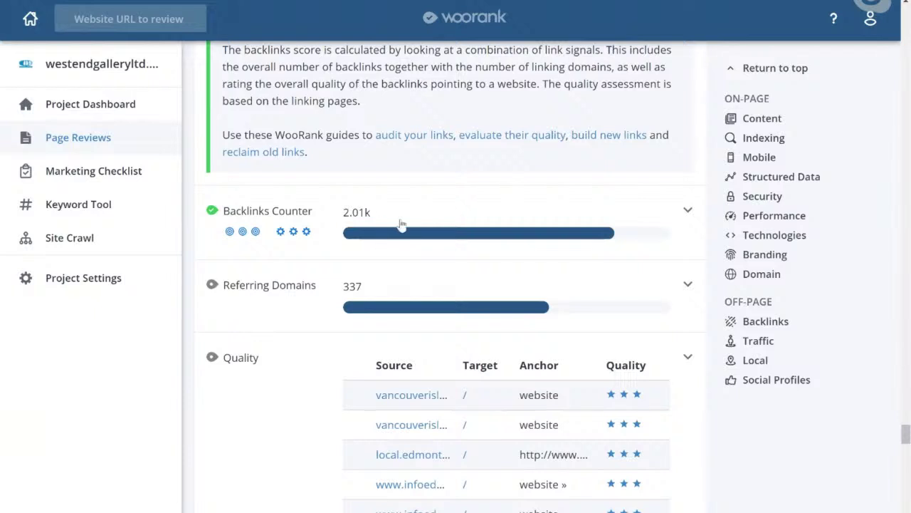
scroll(433, 208, "down", 2)
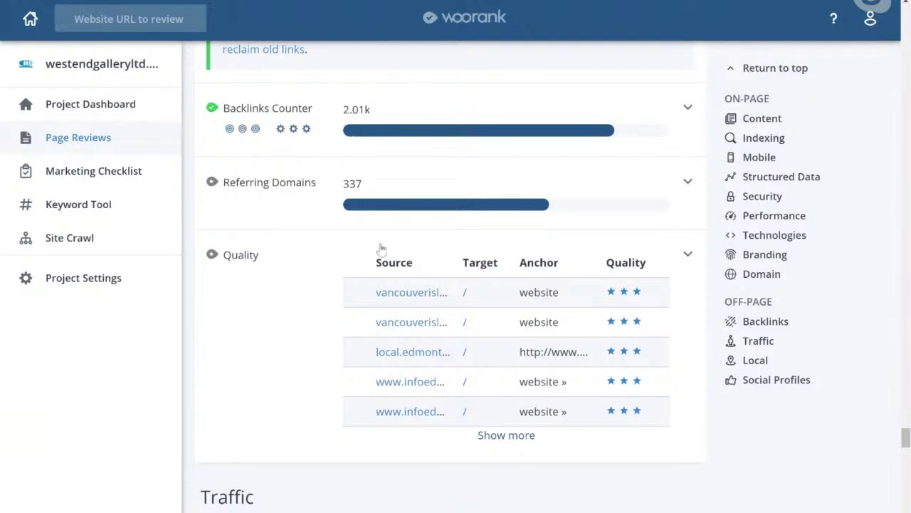
scroll(381, 249, "down", 1)
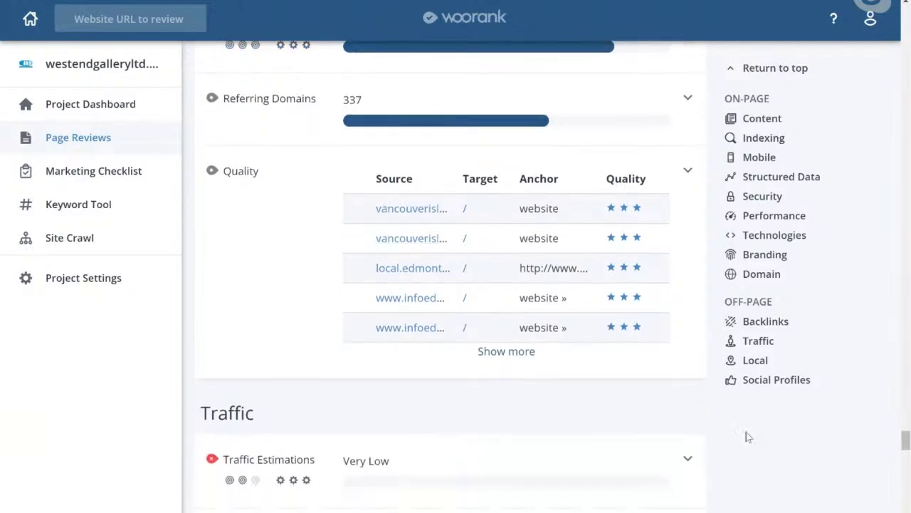
scroll(746, 434, "down", 1)
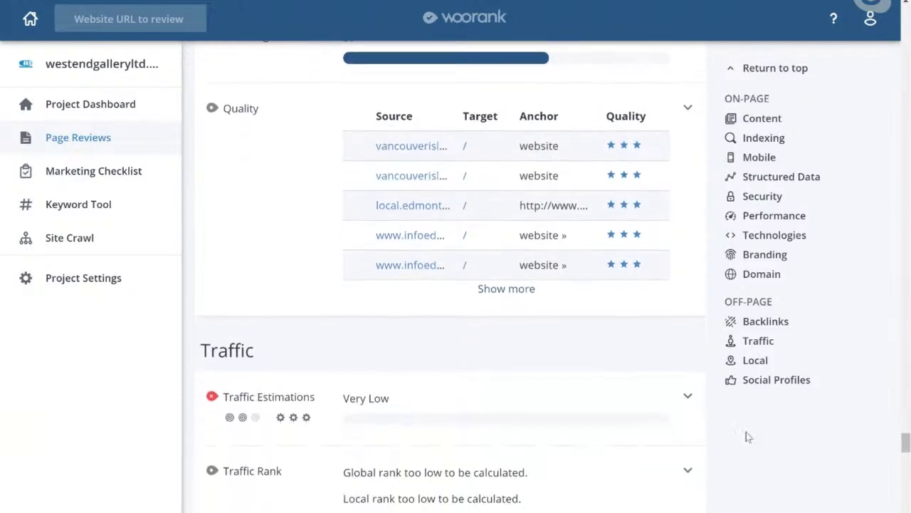
left_click(508, 289)
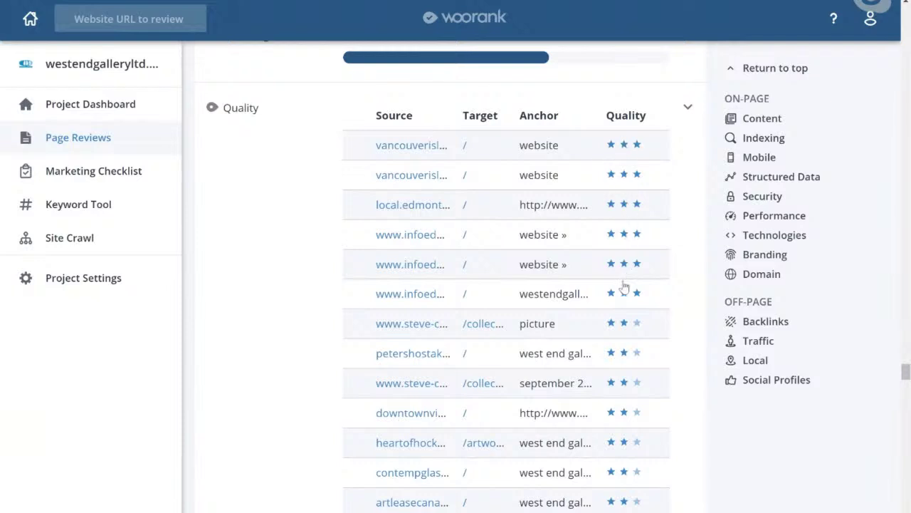
scroll(626, 305, "down", 3)
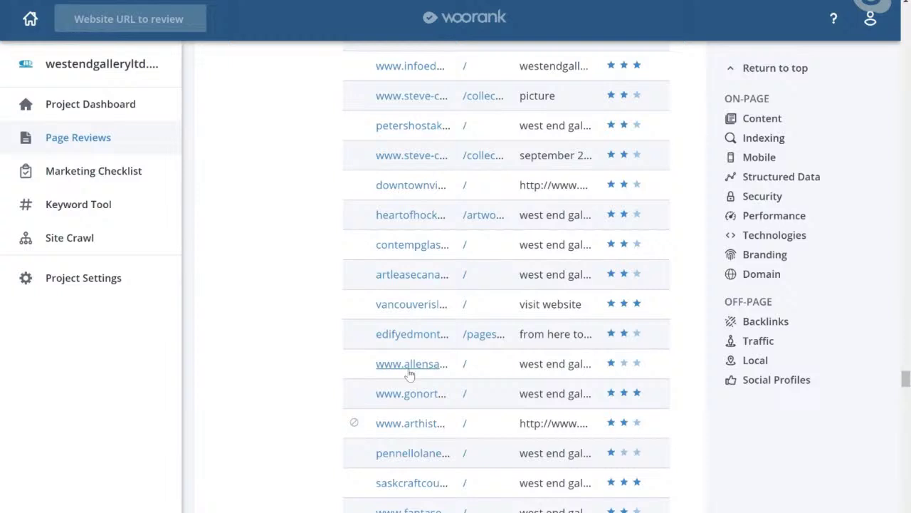
left_click_drag(527, 370, 582, 367)
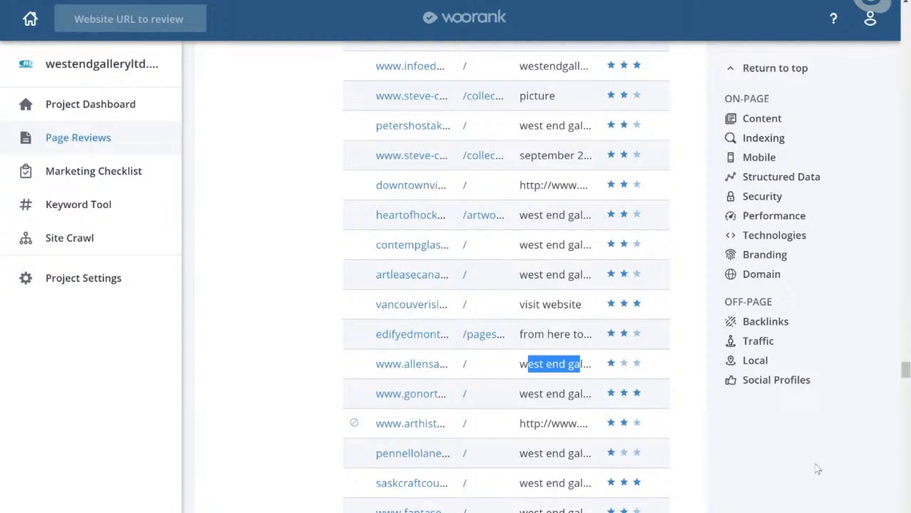
scroll(818, 468, "down", 15)
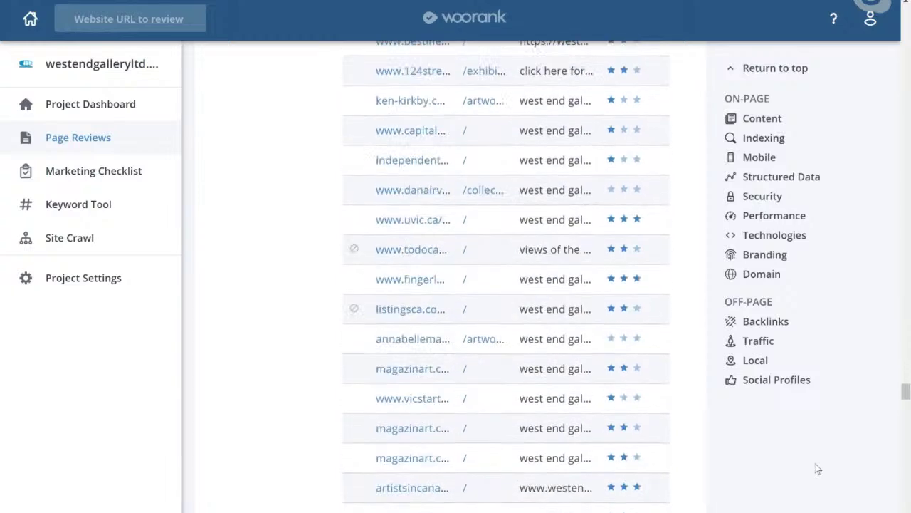
scroll(817, 468, "down", 20)
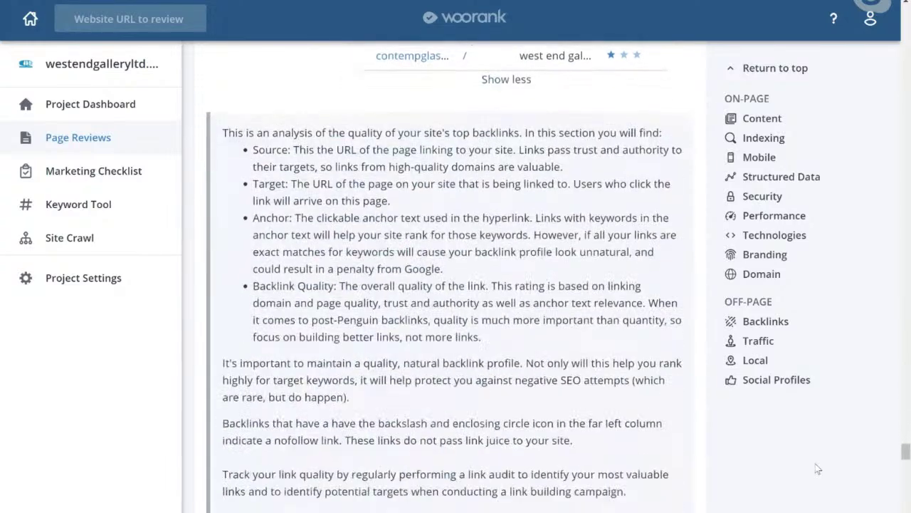
Expand Traffic Estimations and Traffic Rank in the Traffic section to read their explanations.
scroll(818, 468, "down", 5)
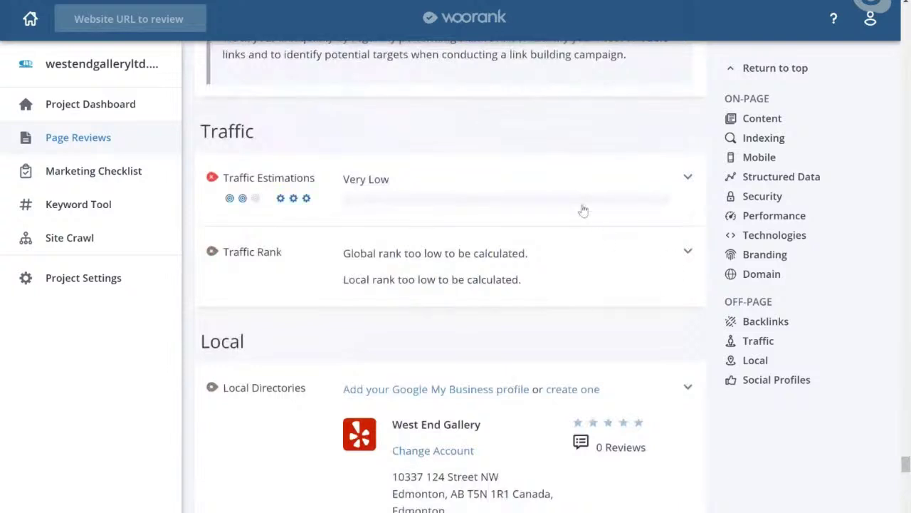
left_click(506, 189)
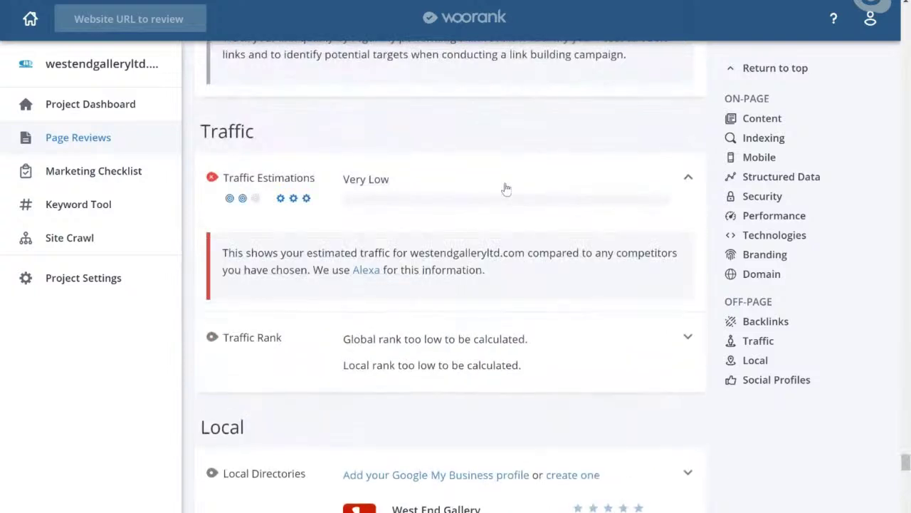
left_click(607, 365)
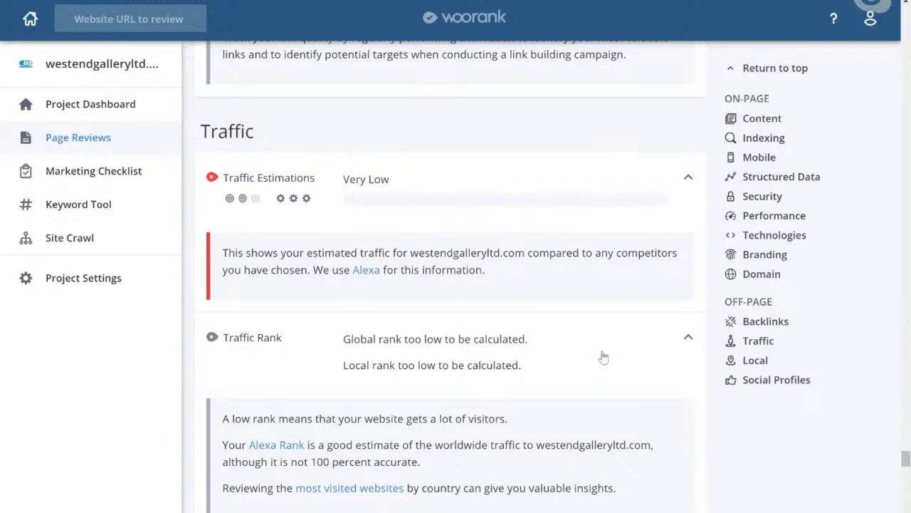
scroll(393, 399, "down", 1)
scroll(392, 400, "down", 1)
scroll(392, 398, "up", 1)
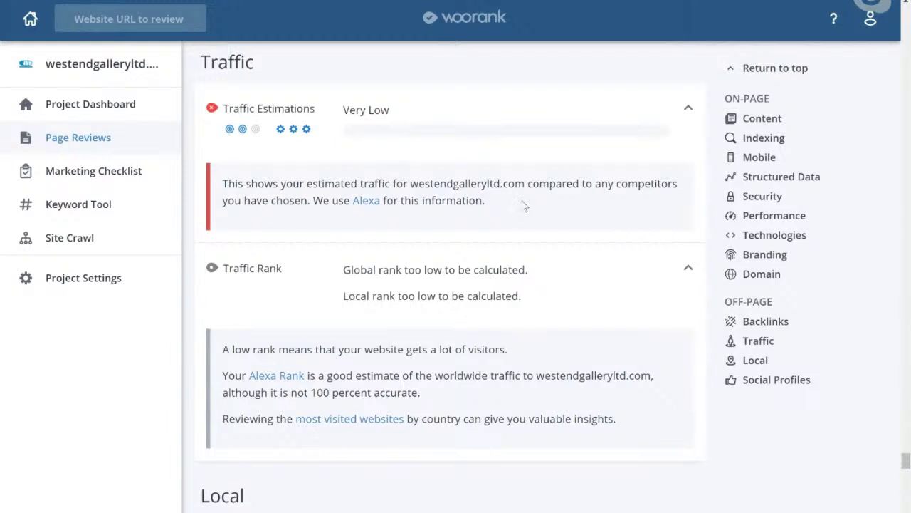
left_click(448, 119)
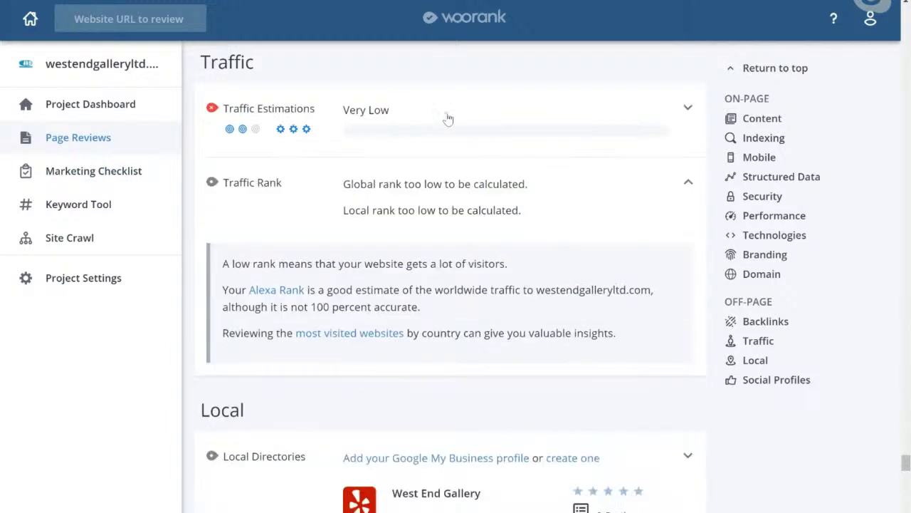
left_click(448, 118)
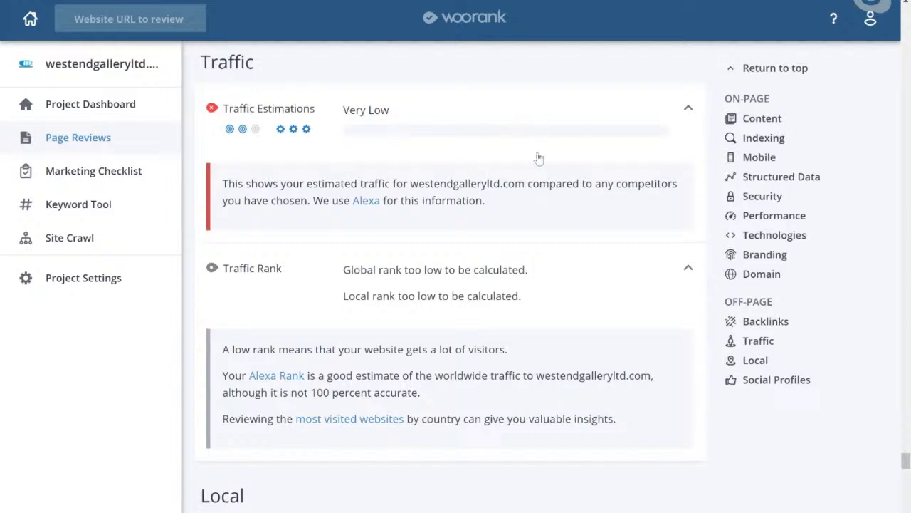
Review the Local section's Local Directories listing for West End Gallery and its Online Reviews criterion.
scroll(539, 207, "down", 5)
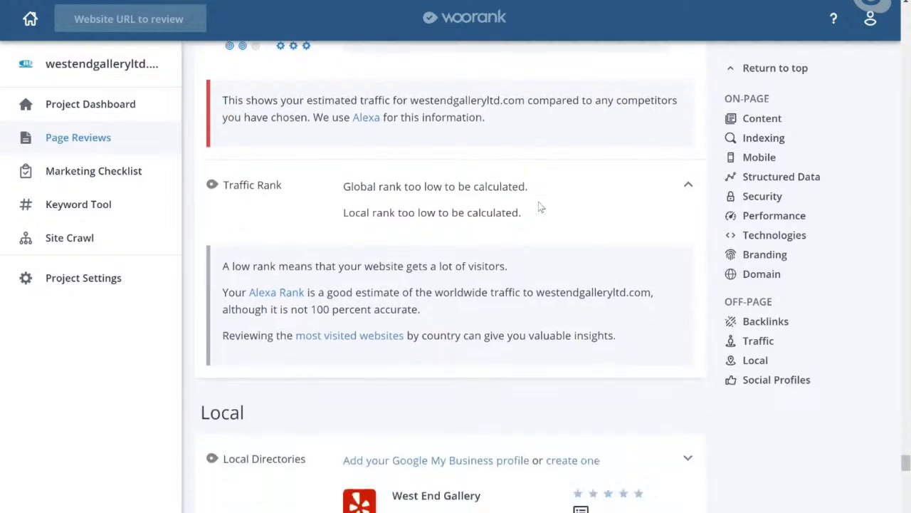
scroll(539, 207, "down", 1)
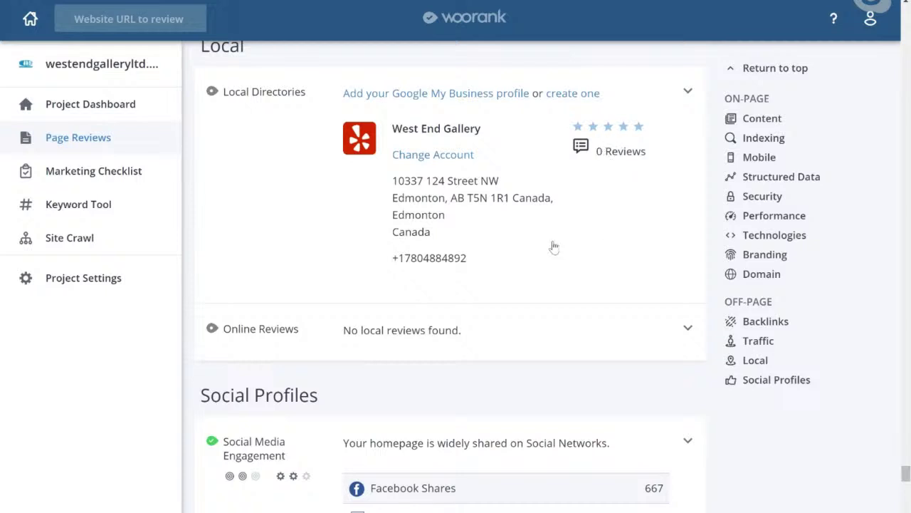
scroll(554, 246, "up", 1)
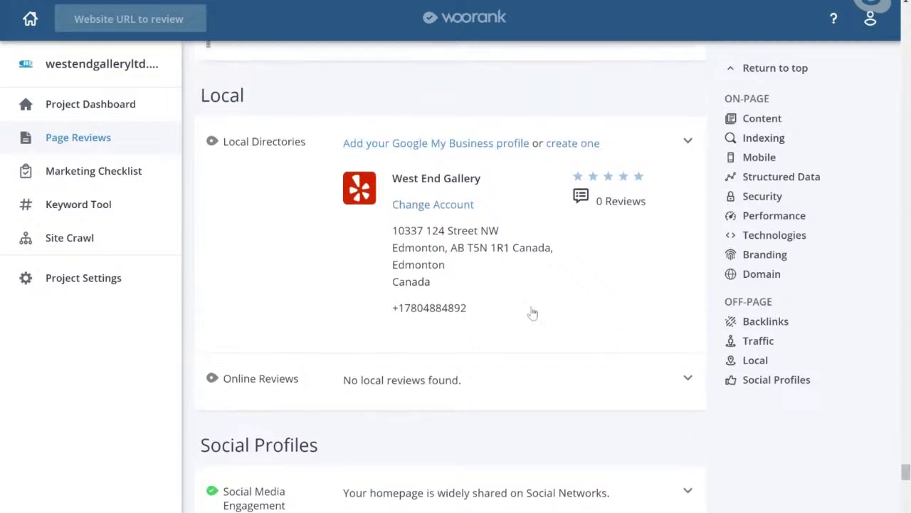
scroll(531, 311, "down", 2)
scroll(532, 311, "up", 2)
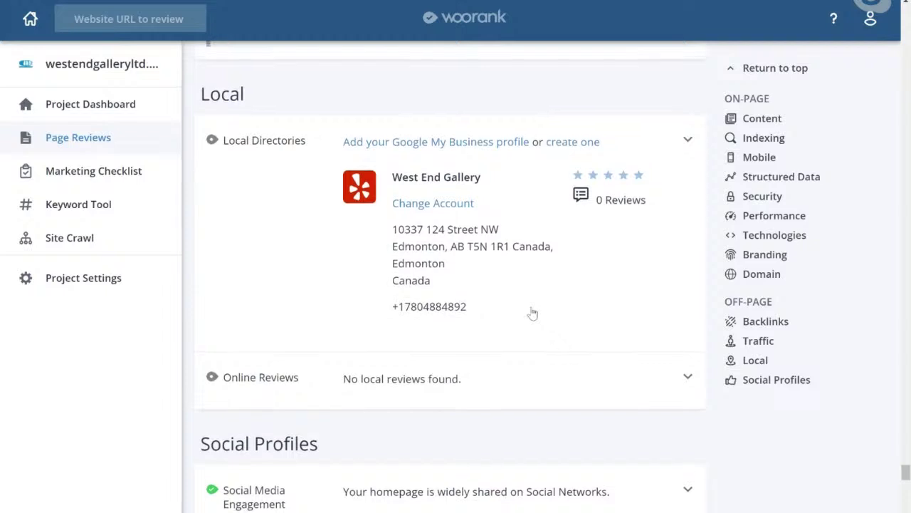
scroll(532, 313, "down", 2)
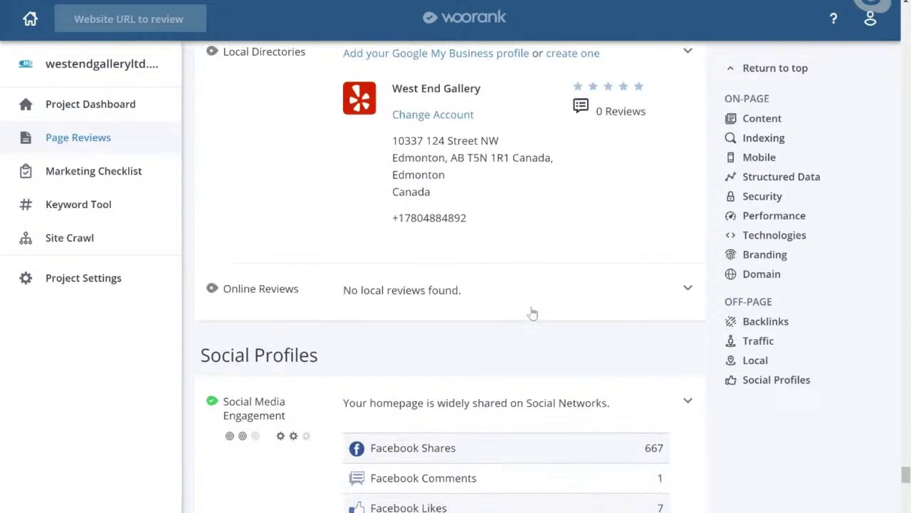
Review the Social Media Engagement, Facebook Page and Twitter Account criteria under Social Profiles.
scroll(532, 312, "down", 5)
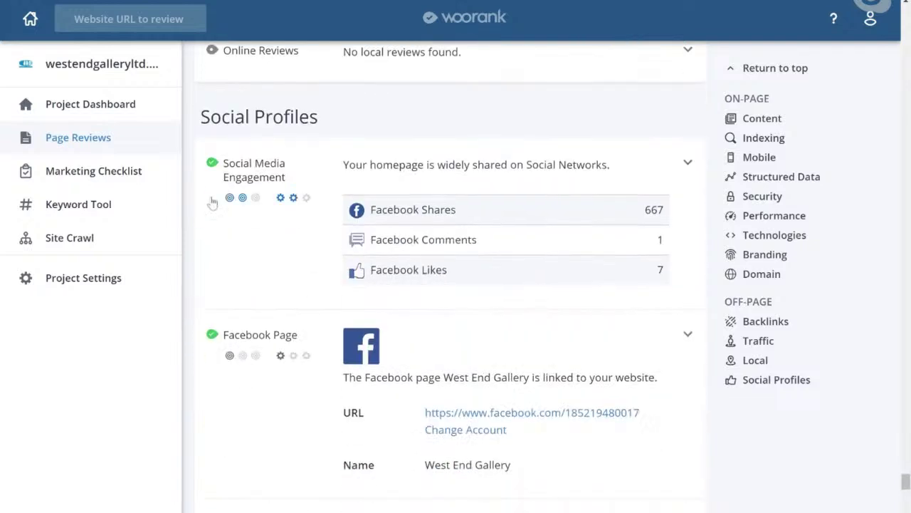
scroll(320, 278, "down", 2)
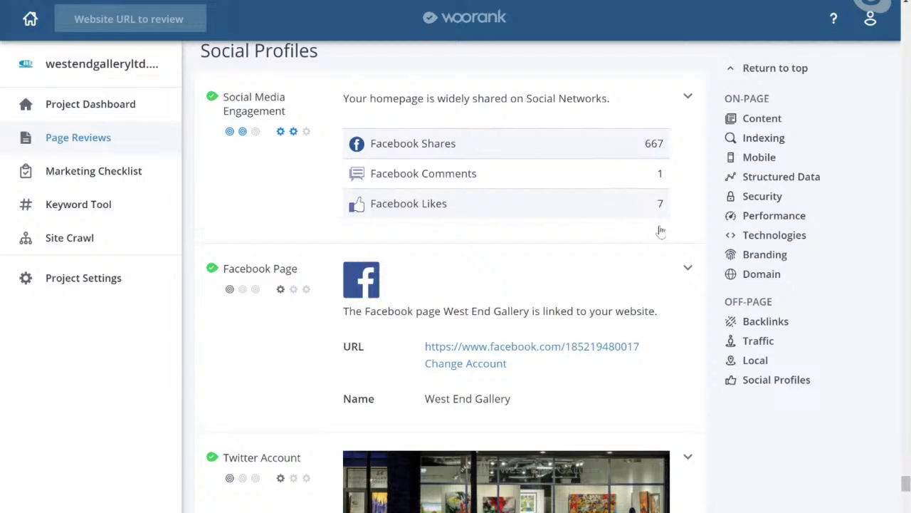
scroll(684, 390, "down", 7)
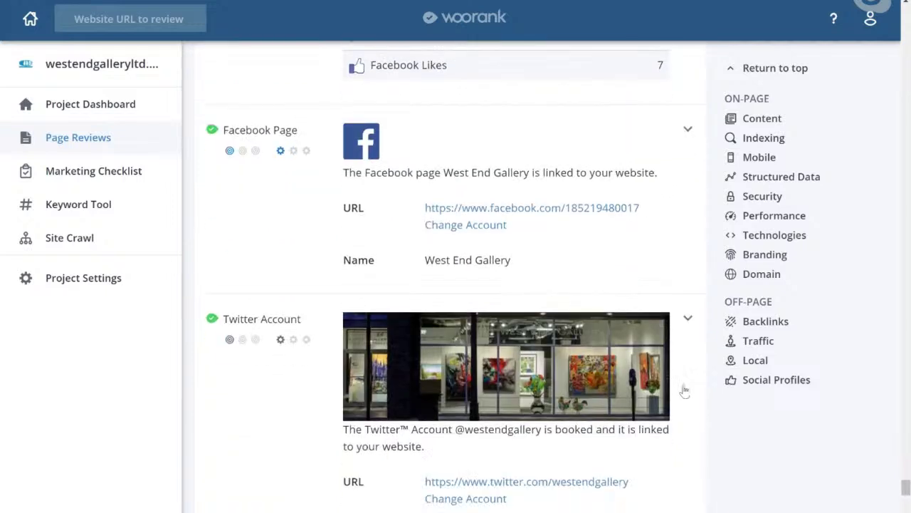
scroll(629, 411, "down", 2)
scroll(677, 285, "down", 3)
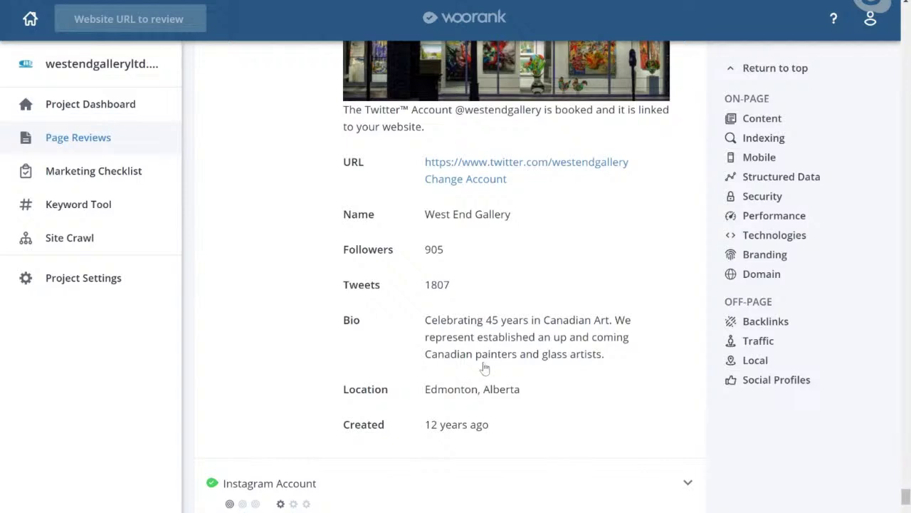
scroll(484, 368, "down", 2)
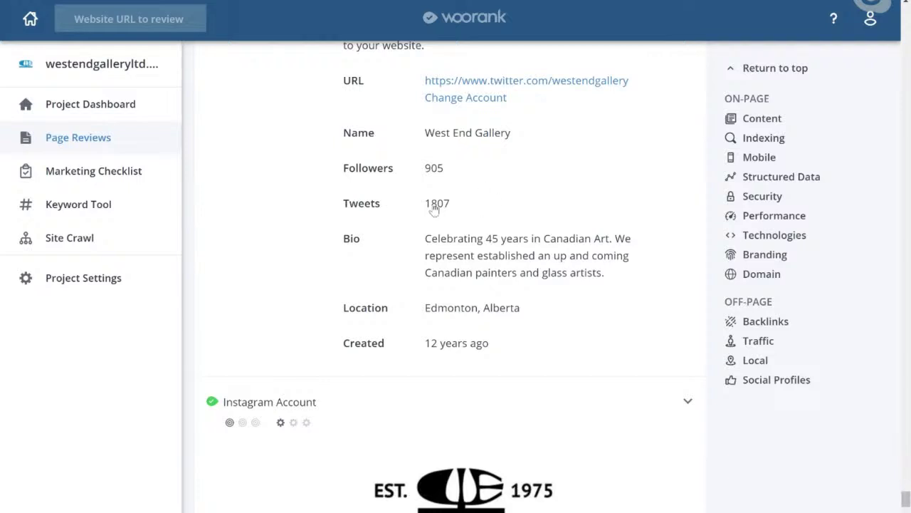
Examine the Instagram Account and LinkedIn Account details at the end of Social Profiles.
scroll(514, 276, "down", 1)
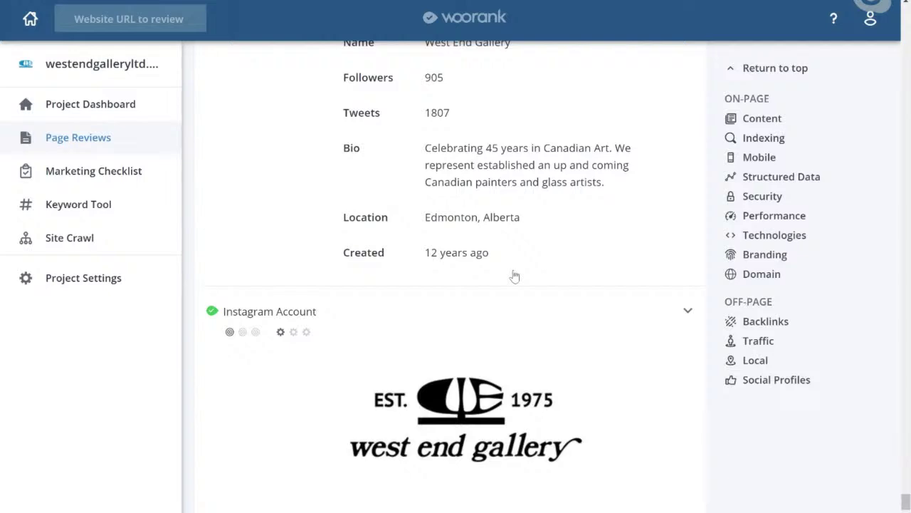
scroll(514, 276, "down", 3)
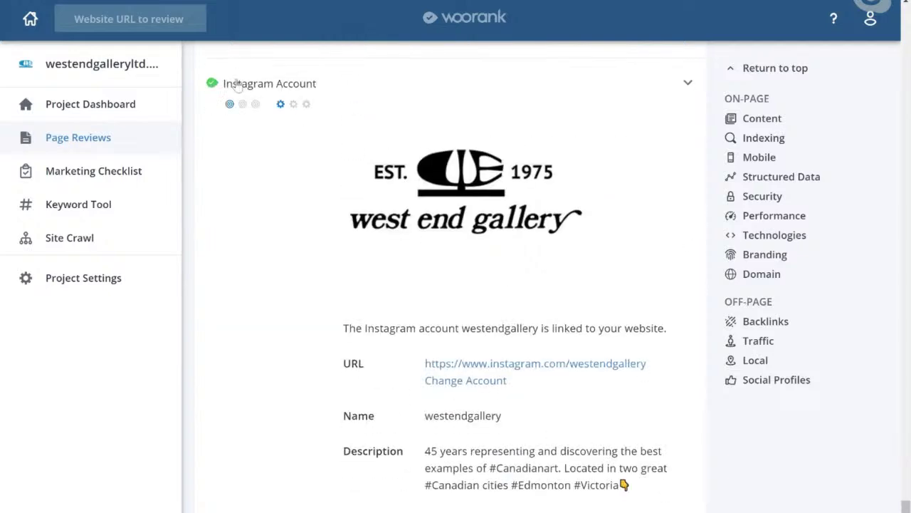
scroll(466, 218, "down", 2)
scroll(465, 224, "down", 2)
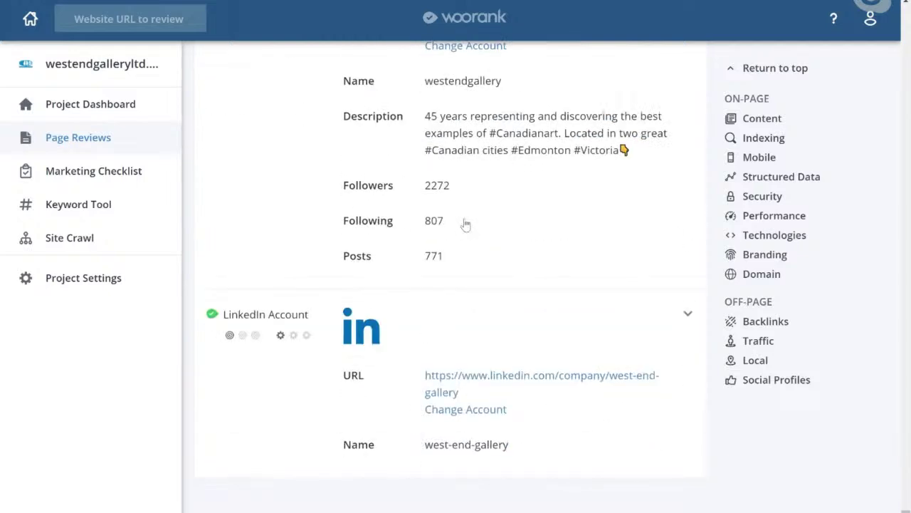
scroll(466, 222, "up", 5)
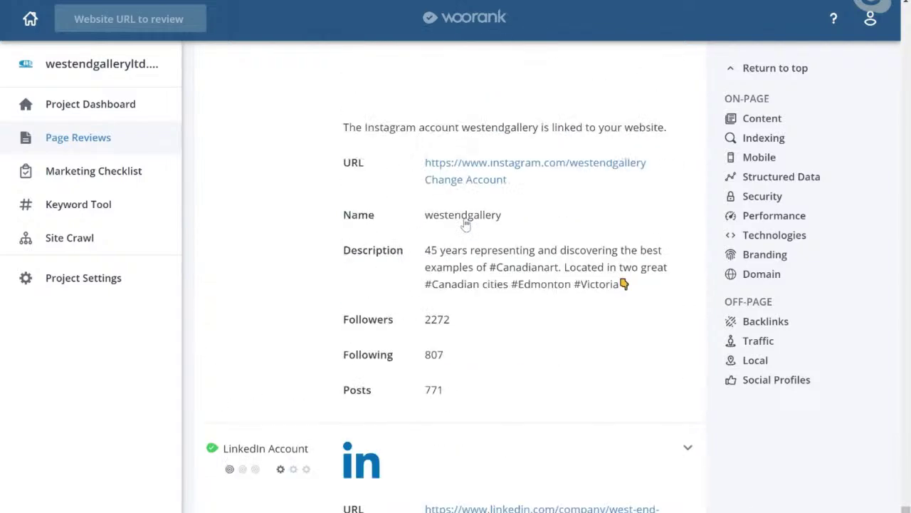
Return to the start of the westendgalleryltd.com page review and examine the overall WooRank score.
left_click_drag(905, 504, 905, 20)
mouse_move(615, 126)
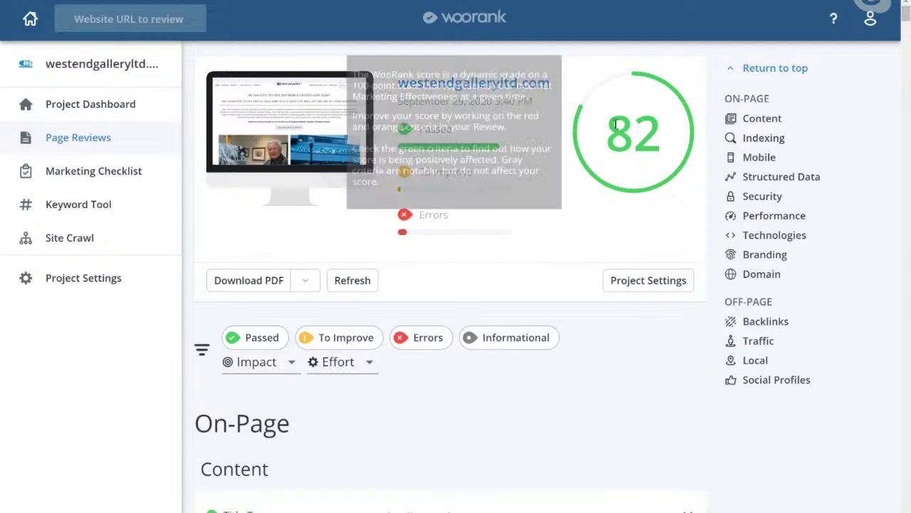
left_click_drag(613, 127, 646, 129)
left_click(647, 129)
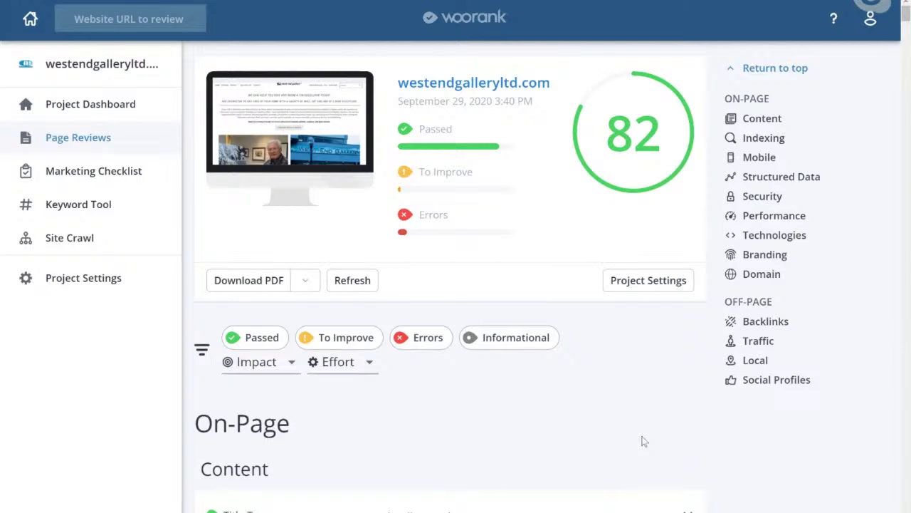
Switch to the Notepad question list, highlight the keyword ranking and keyword cannibalism questions to review them, and minimize the window.
mouse_move(165, 512)
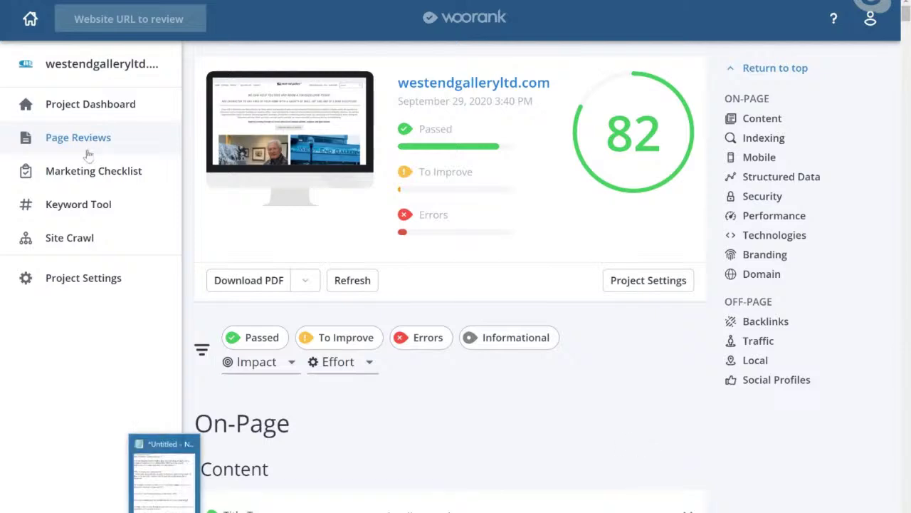
left_click(164, 512)
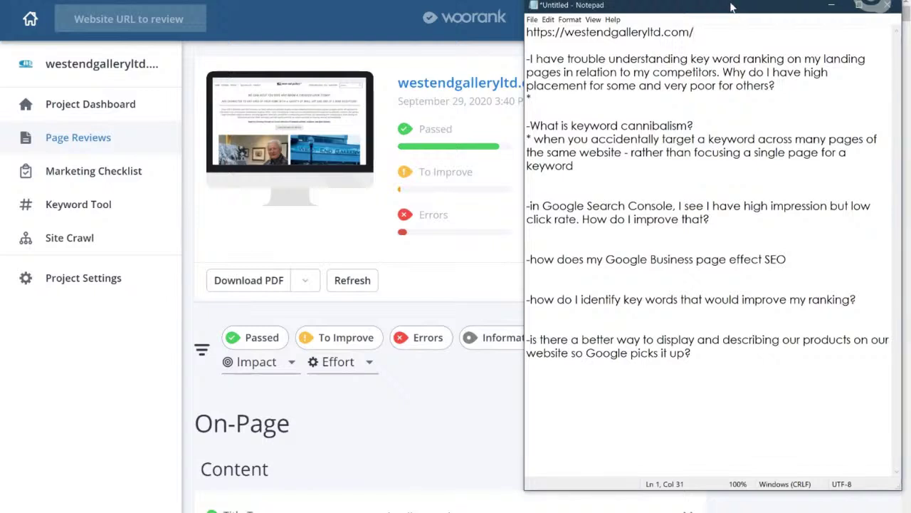
left_click_drag(731, 7, 639, 36)
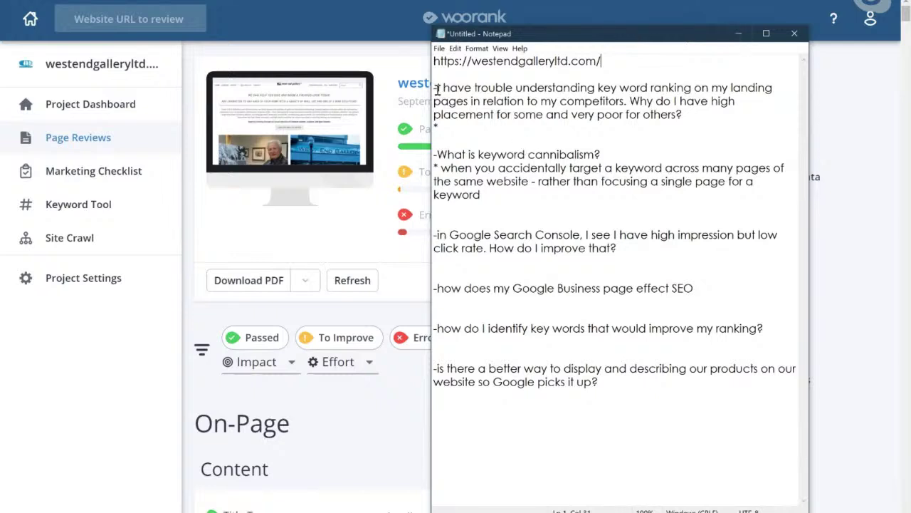
left_click_drag(438, 90, 554, 197)
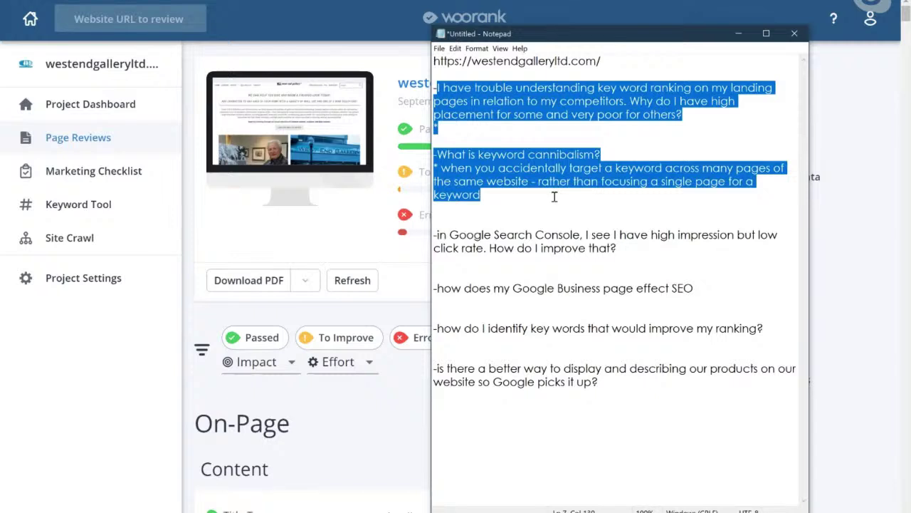
left_click(737, 34)
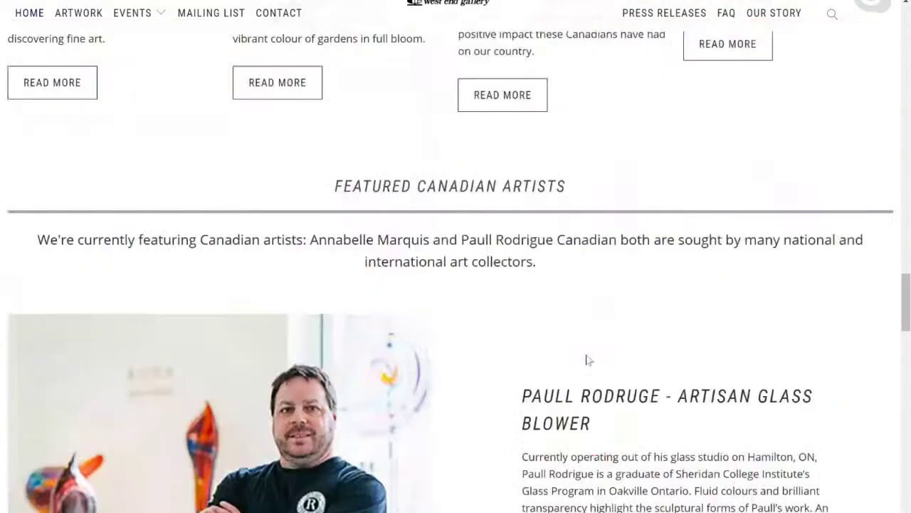
Search the West End Gallery home page for "wall art" and go through the matches.
scroll(588, 360, "up", 10)
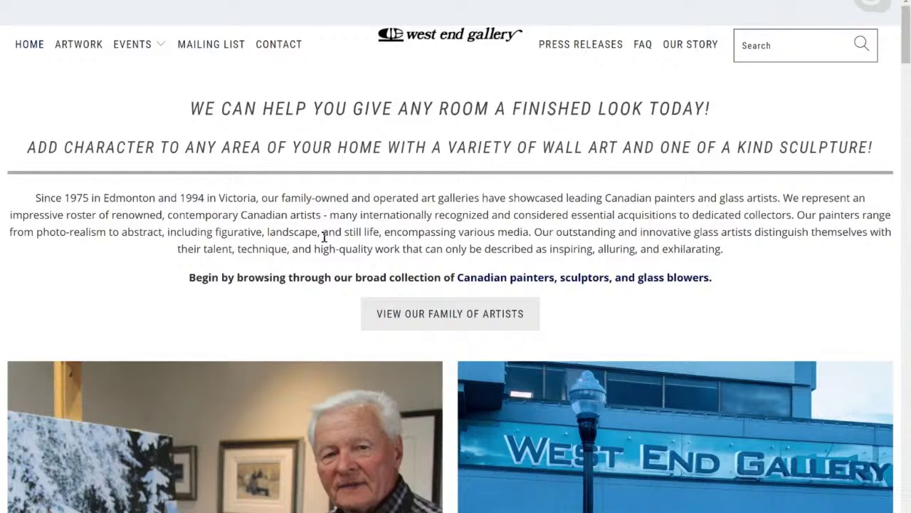
left_click_drag(905, 32, 907, 484)
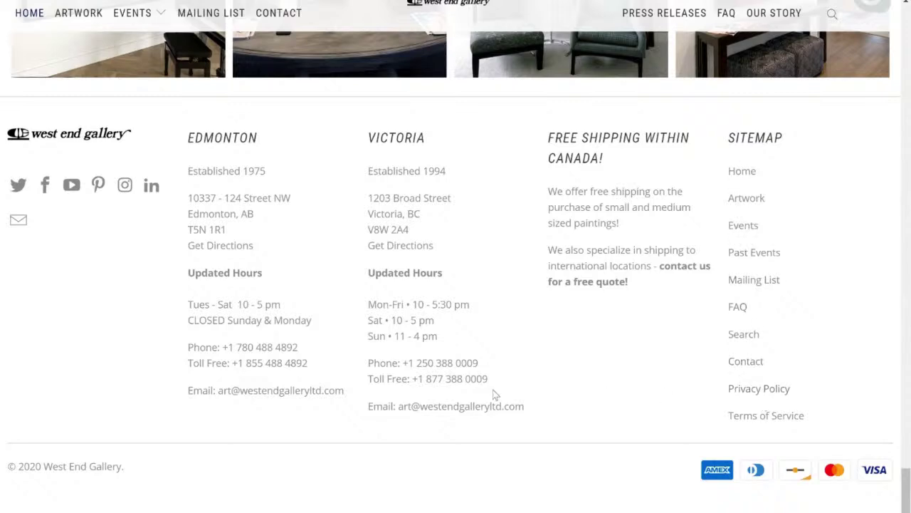
key("ctrl+f")
type("wall art")
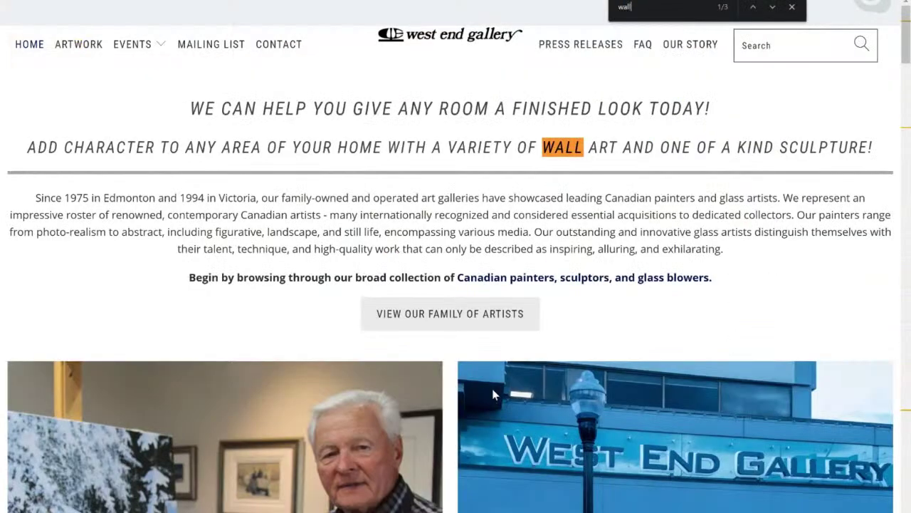
key("Return")
key("Return")
key("Return")
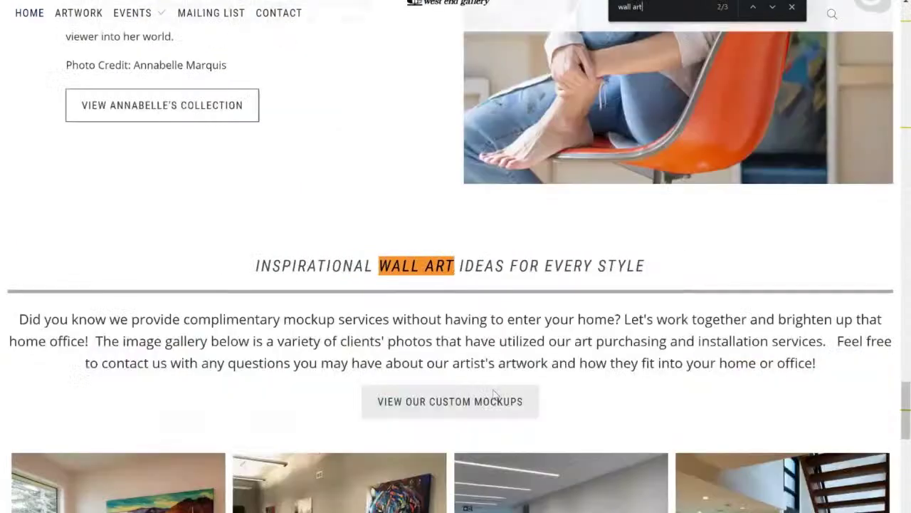
key("Return")
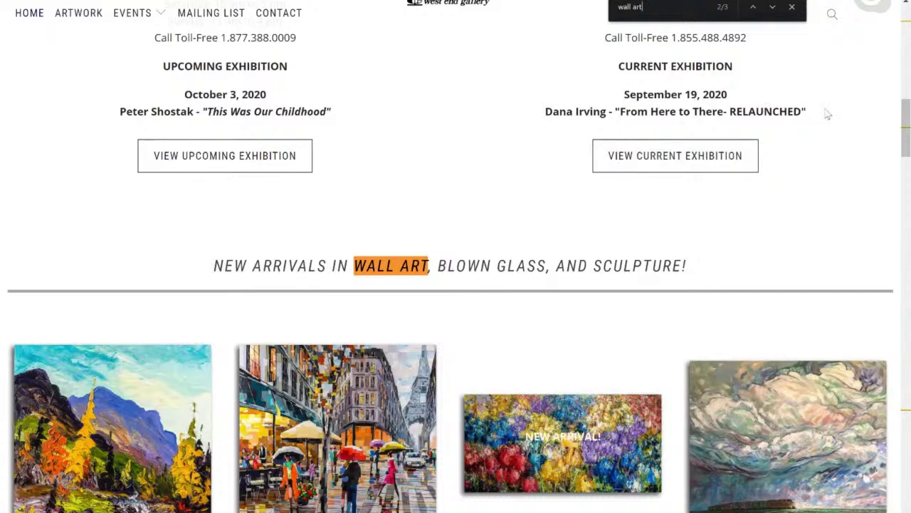
left_click_drag(905, 133, 906, 504)
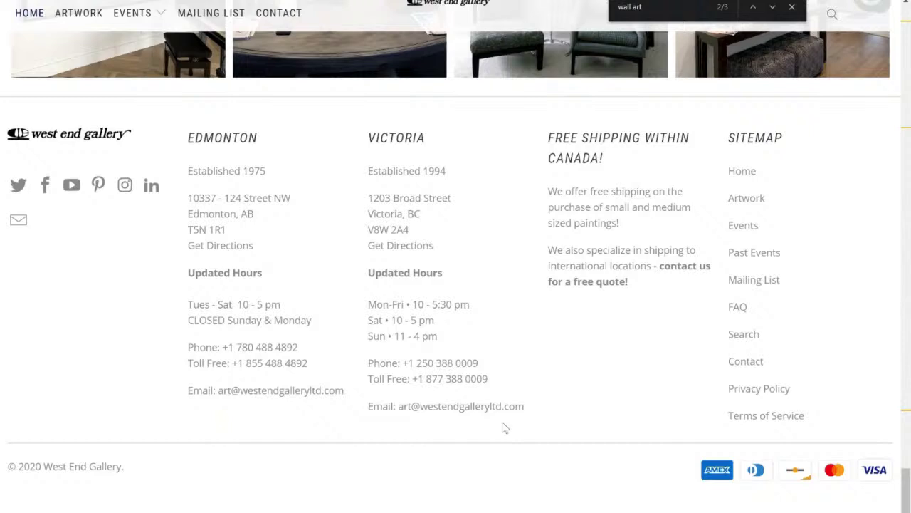
Open the gallery's Events page and examine the current and upcoming exhibition listings and their dates.
left_click(158, 14)
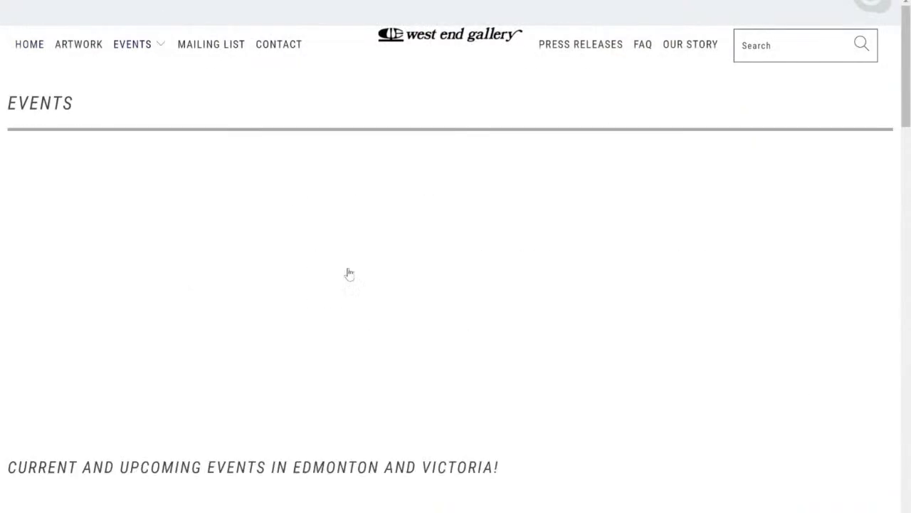
scroll(348, 273, "down", 15)
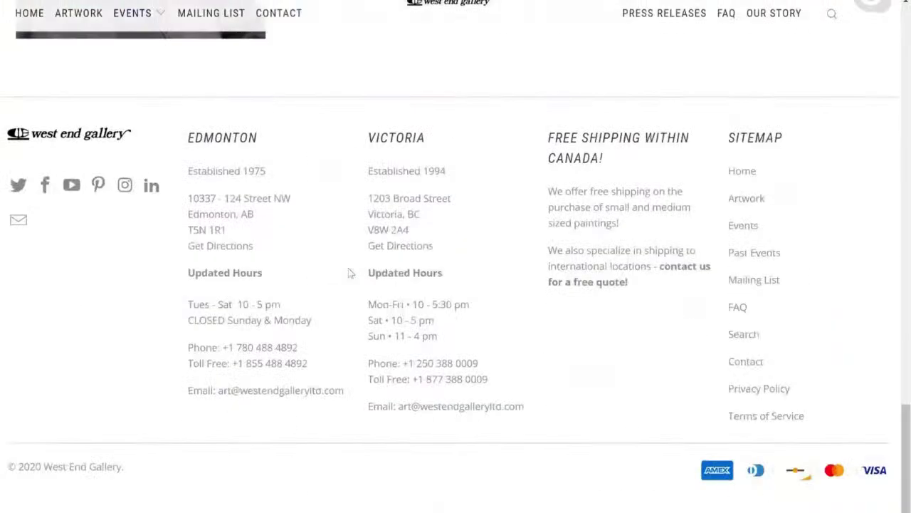
scroll(619, 264, "up", 4)
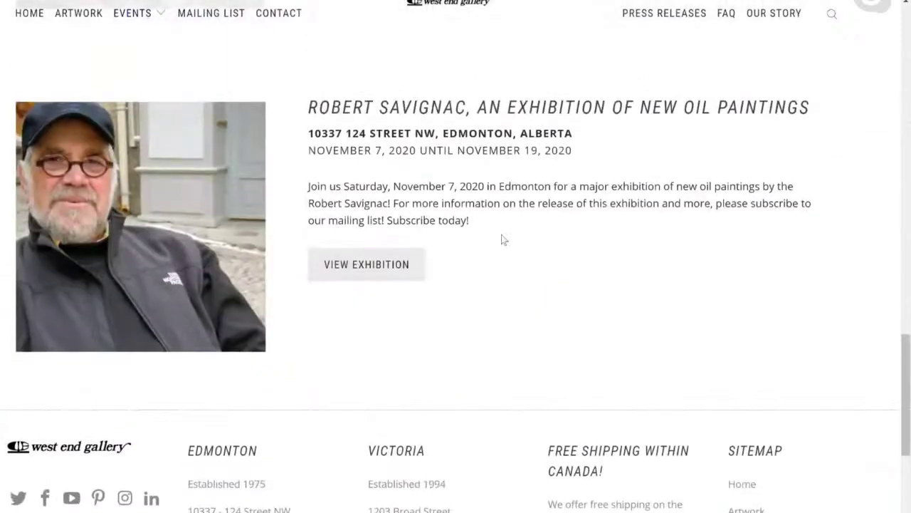
left_click_drag(546, 148, 570, 152)
scroll(570, 152, "up", 15)
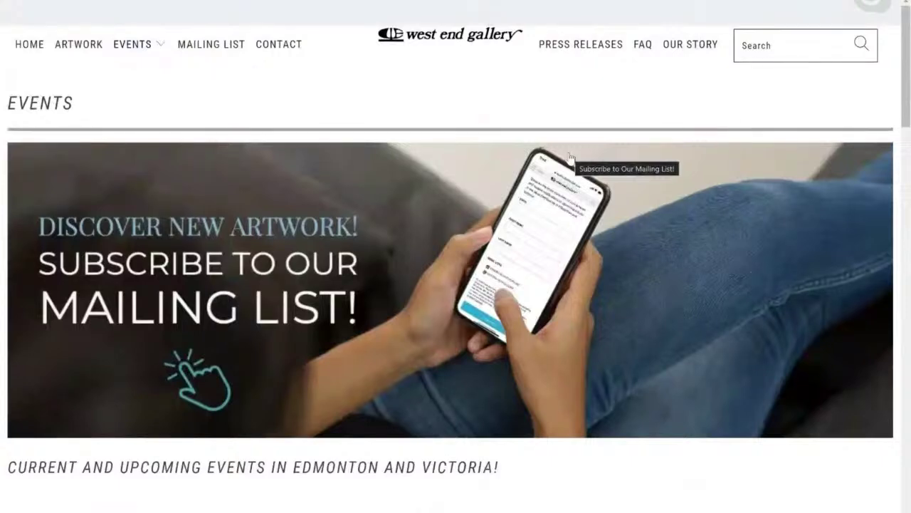
Go back to the gallery's home page and examine its sections and headings, from the exhibitions to the inspirational wall art ideas.
left_click(29, 51)
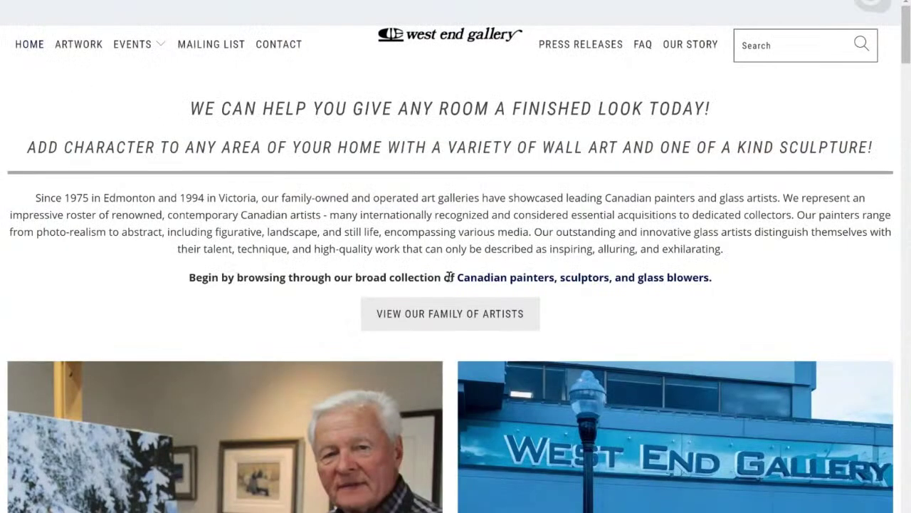
scroll(466, 299, "down", 1)
scroll(467, 299, "down", 8)
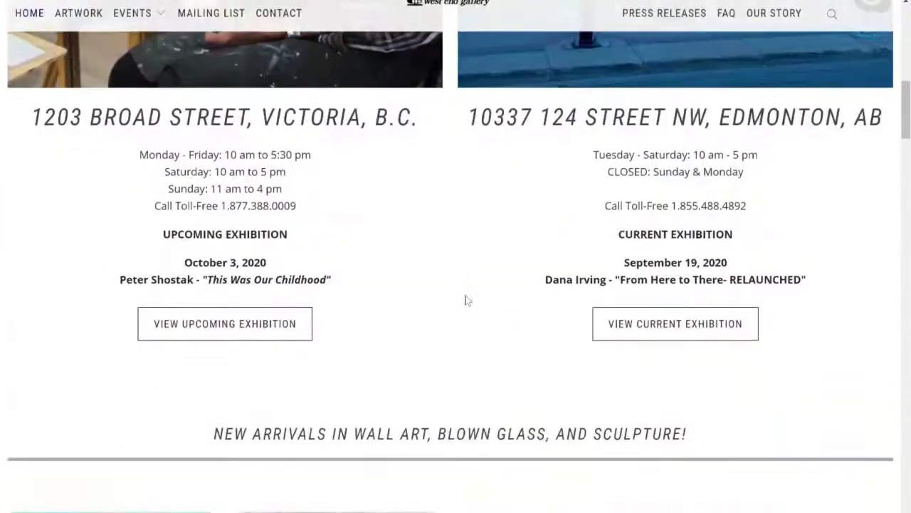
scroll(467, 299, "down", 7)
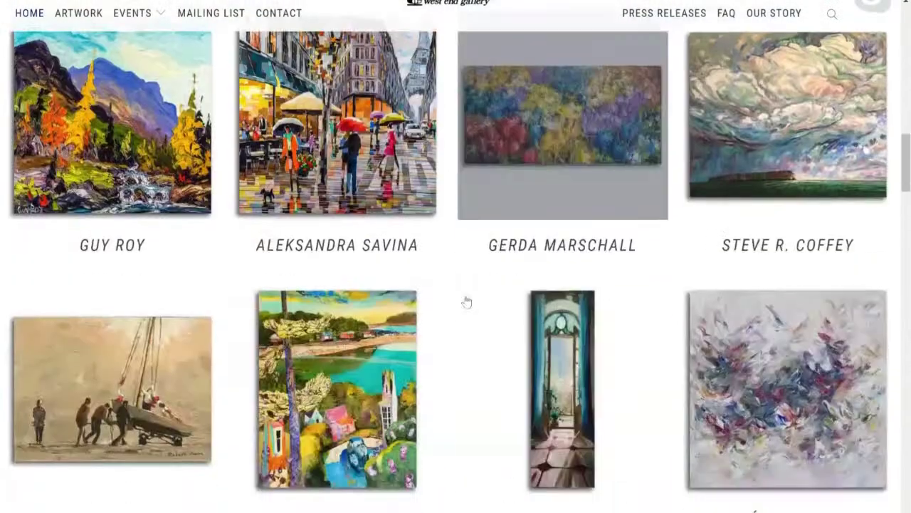
scroll(466, 302, "down", 15)
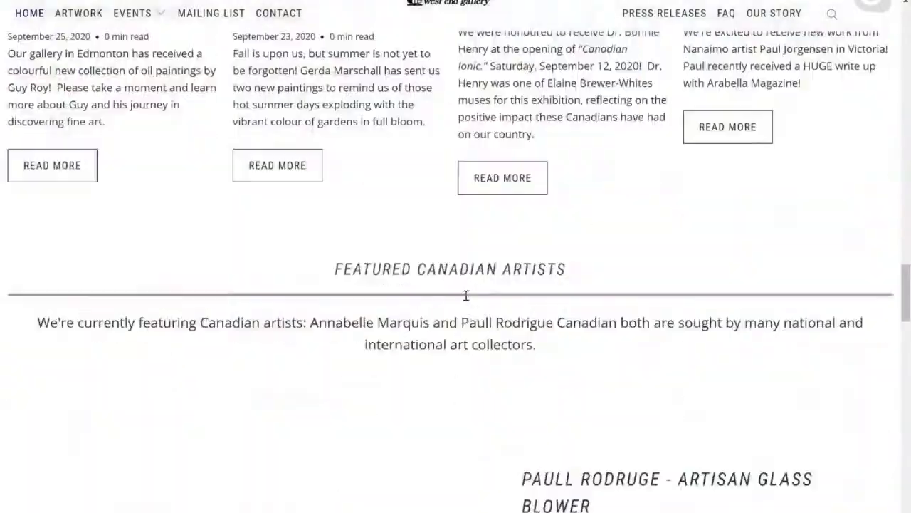
scroll(465, 294, "down", 1)
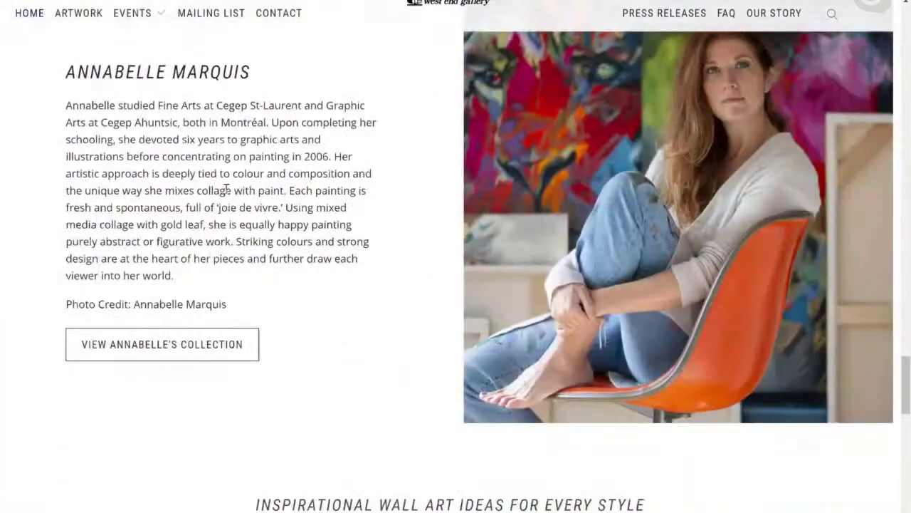
scroll(206, 270, "down", 5)
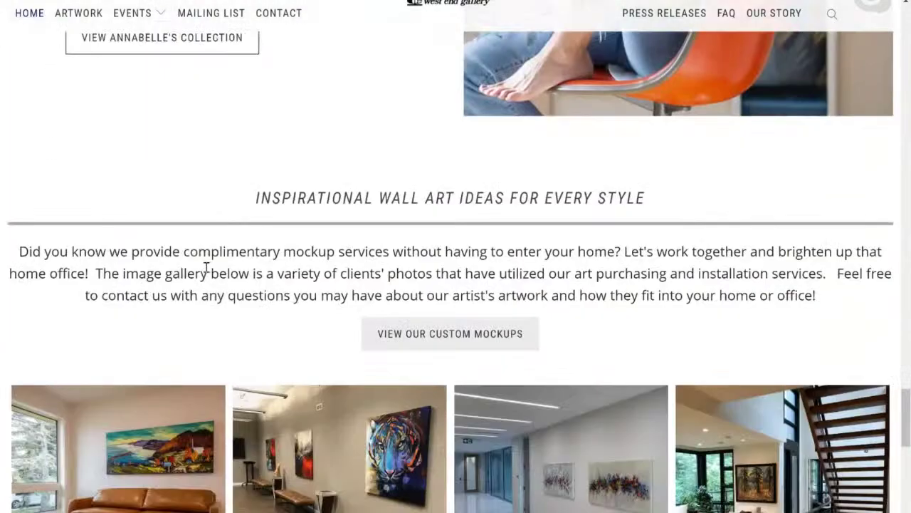
left_click_drag(254, 107, 629, 102)
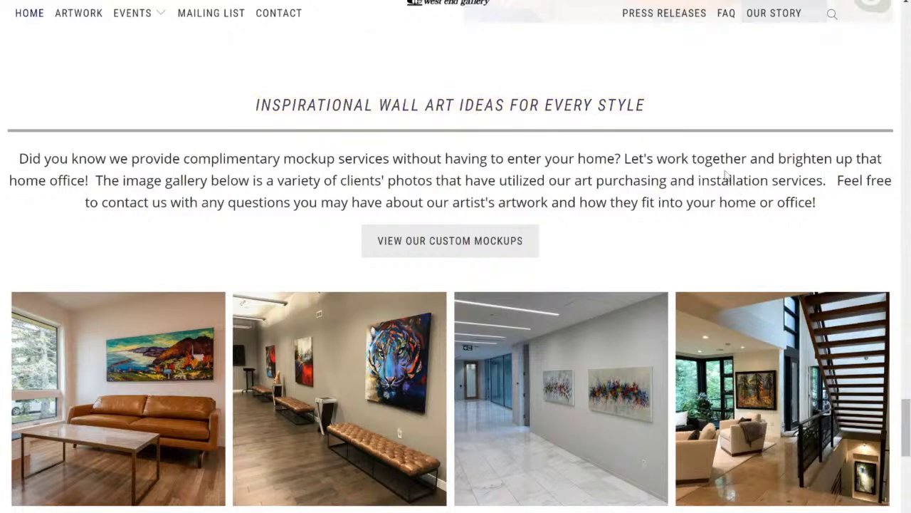
scroll(726, 170, "down", 4)
scroll(727, 174, "up", 20)
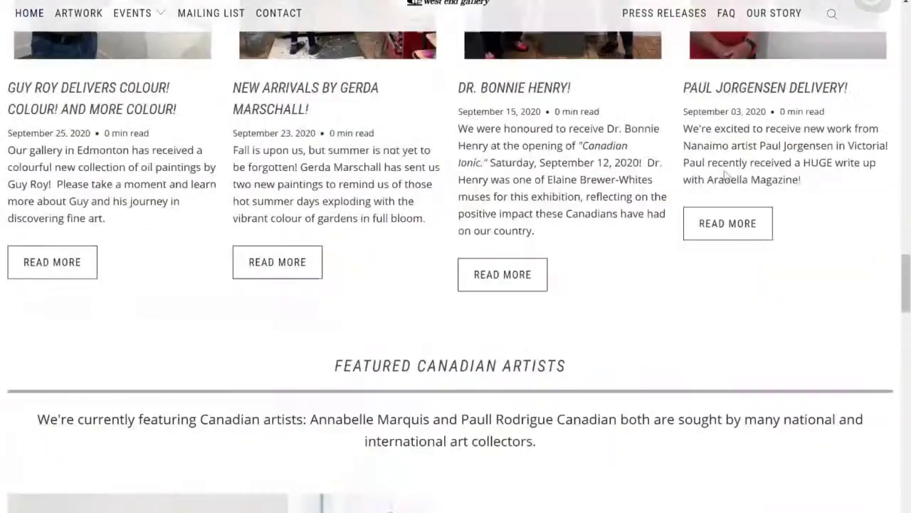
scroll(726, 175, "up", 5)
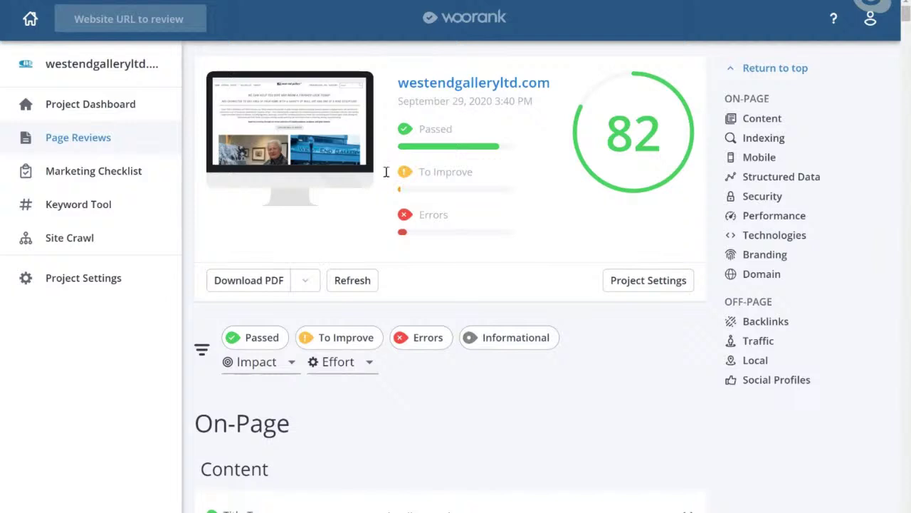
Switch to Notepad to check the question about low click rate in Google Search Console, and return to the gallery website.
key("alt+Tab")
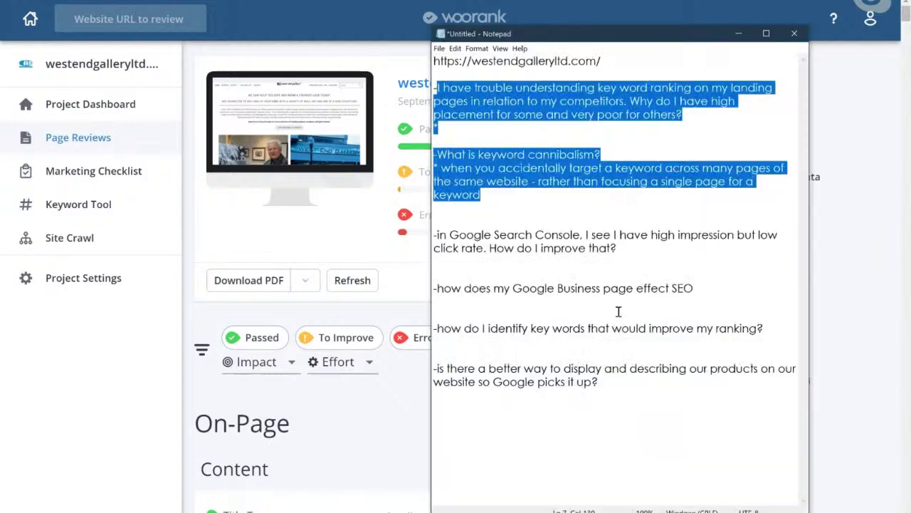
left_click(567, 270)
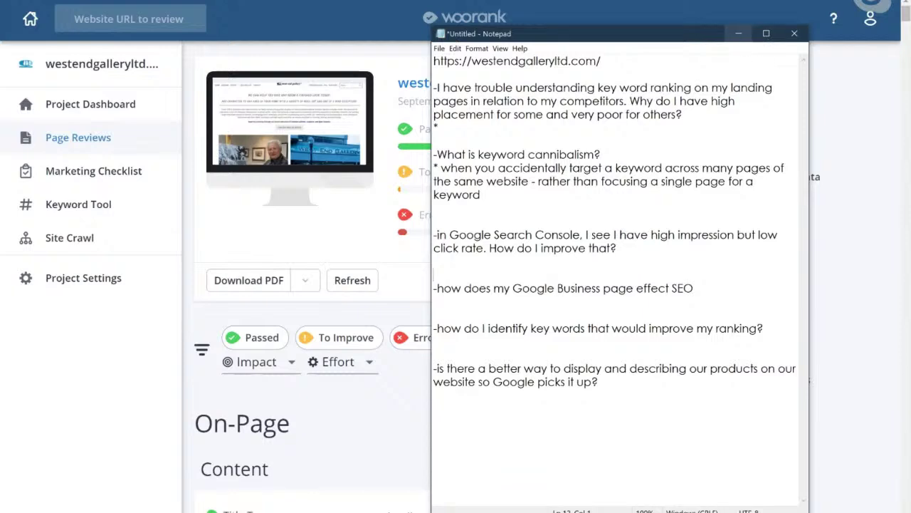
key("alt+Tab")
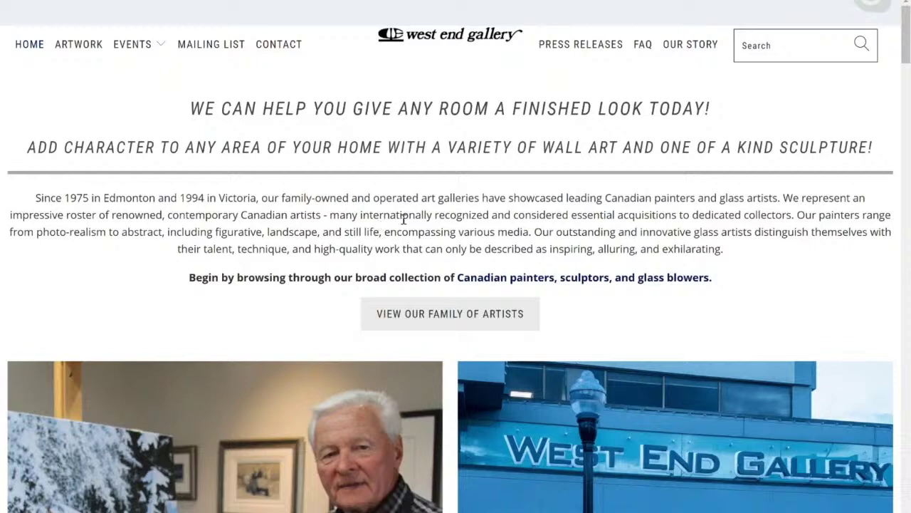
Open the first artist's collection under the home page's new arrivals and examine the biography and listed paintings.
scroll(403, 220, "down", 10)
scroll(403, 220, "up", 4)
scroll(402, 224, "up", 6)
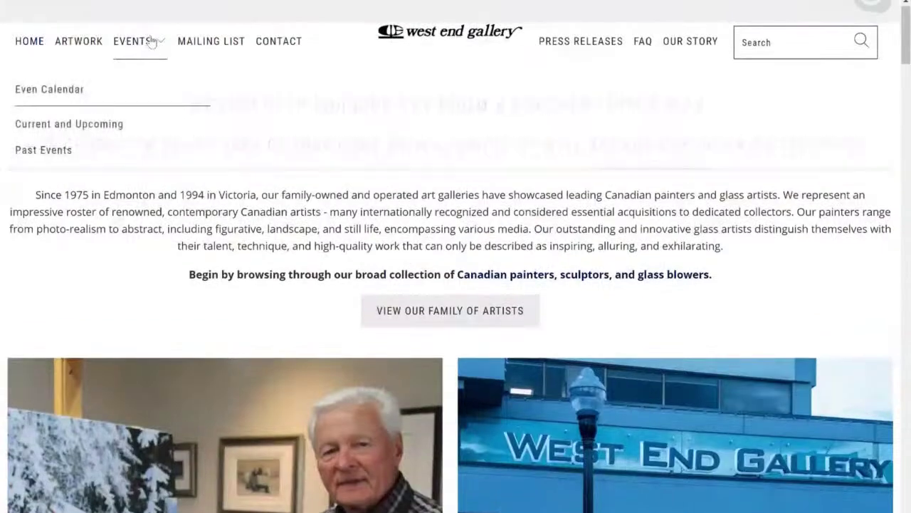
scroll(222, 181, "down", 12)
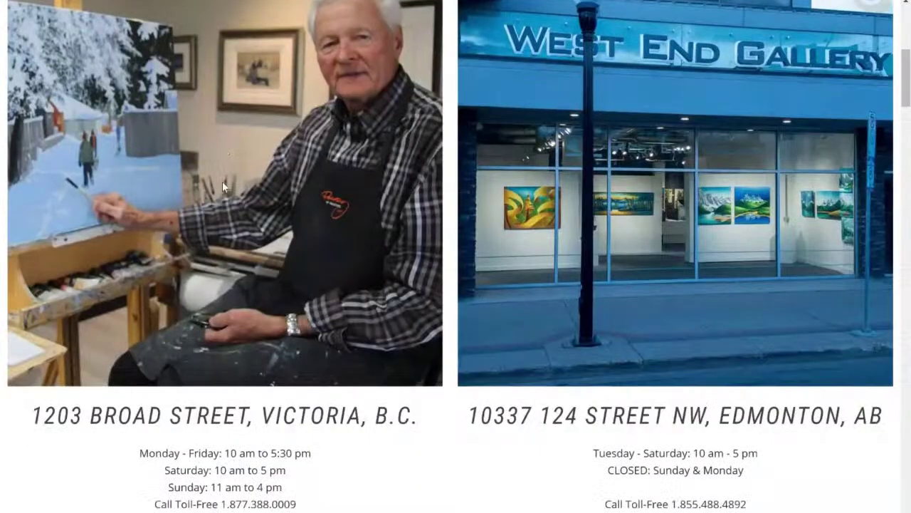
scroll(223, 182, "down", 2)
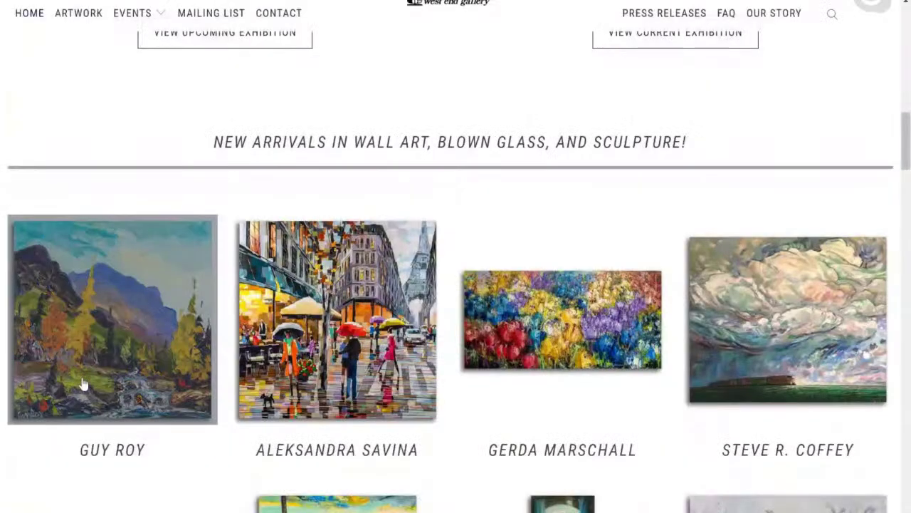
left_click(83, 383)
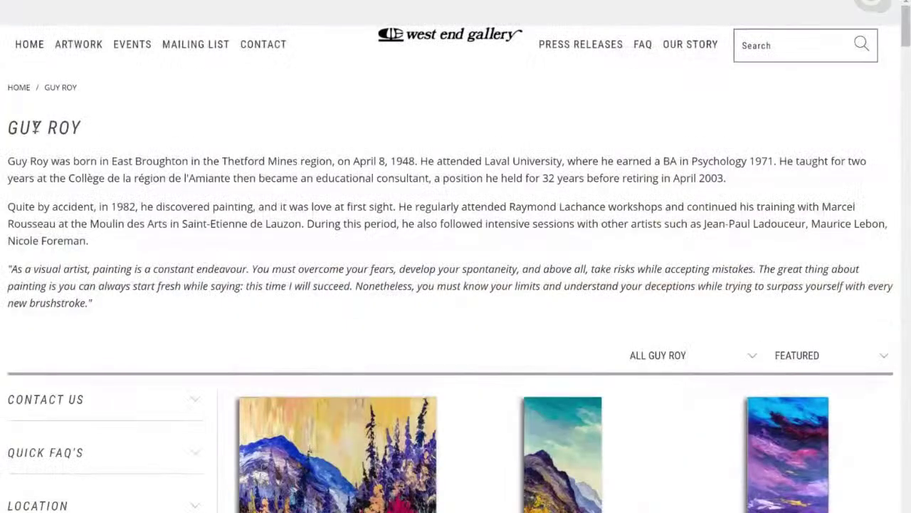
scroll(356, 247, "down", 10)
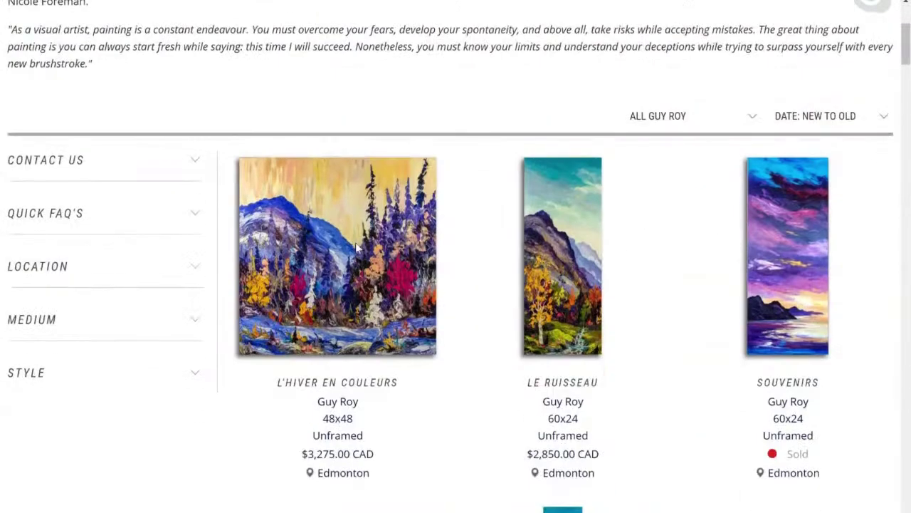
scroll(356, 243, "up", 10)
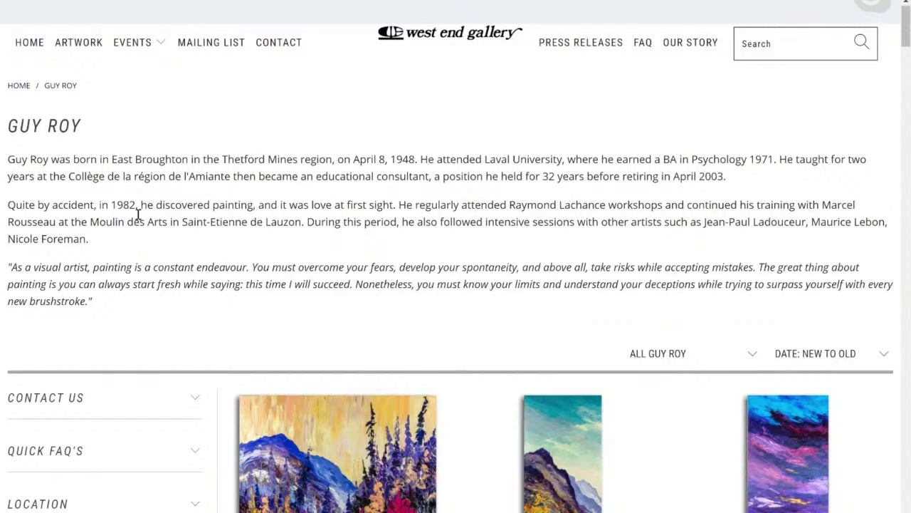
Highlight the artist's name heading and passages of the biography on the collection page to examine the page's introductory text.
left_click_drag(87, 176, 231, 189)
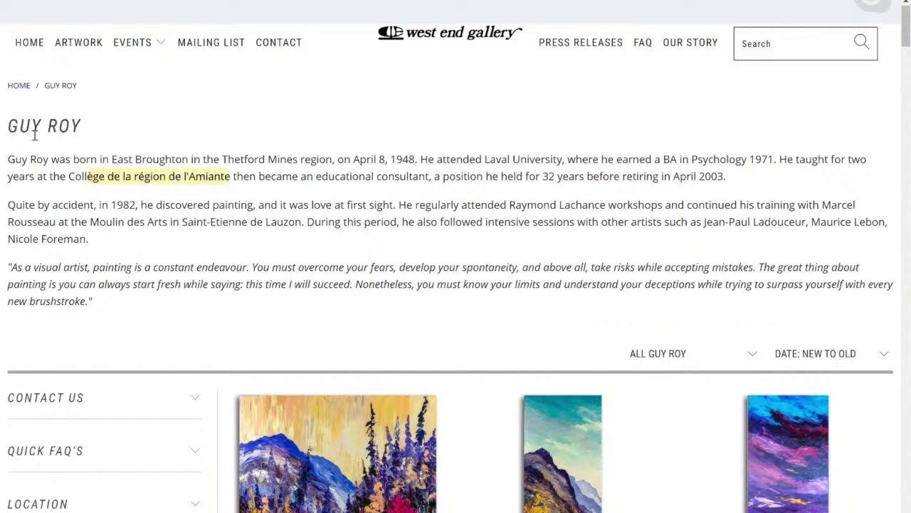
left_click_drag(34, 129, 62, 126)
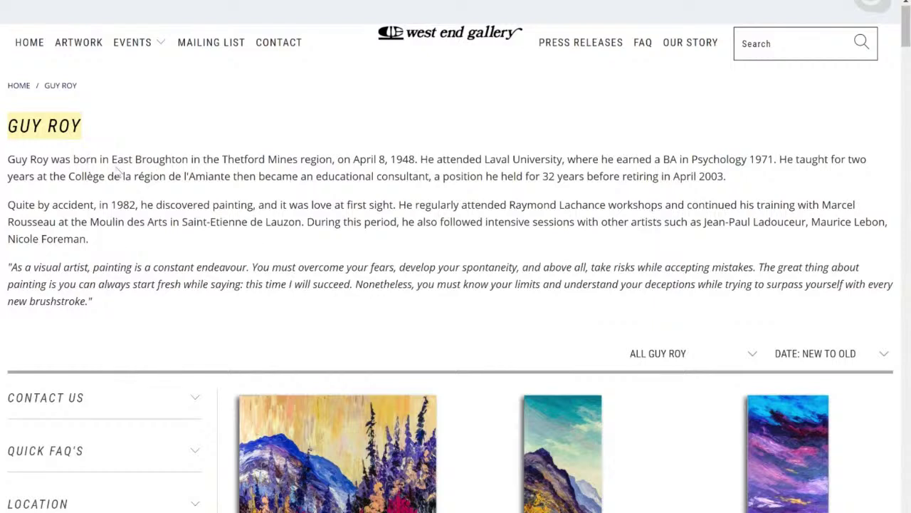
mouse_move(9, 158)
left_mouse_down()
mouse_move(158, 207)
mouse_move(176, 244)
mouse_move(173, 301)
left_mouse_up()
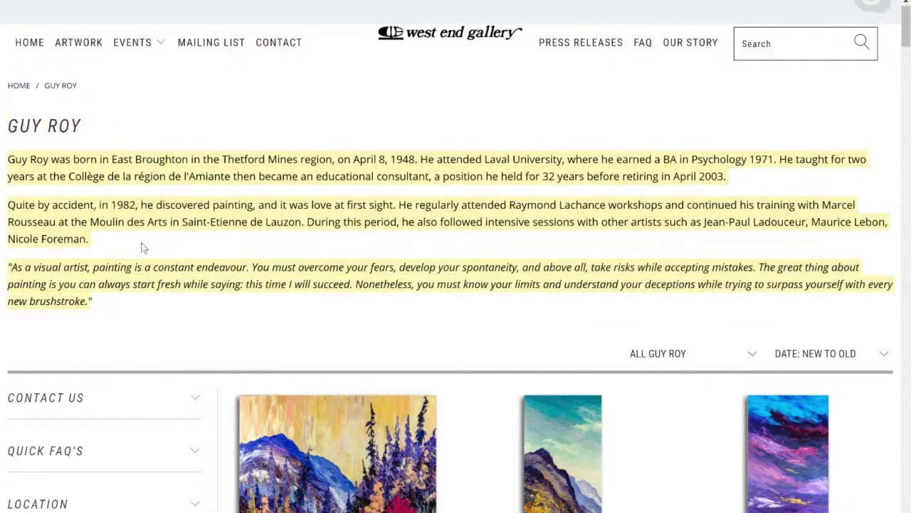
left_click(224, 174)
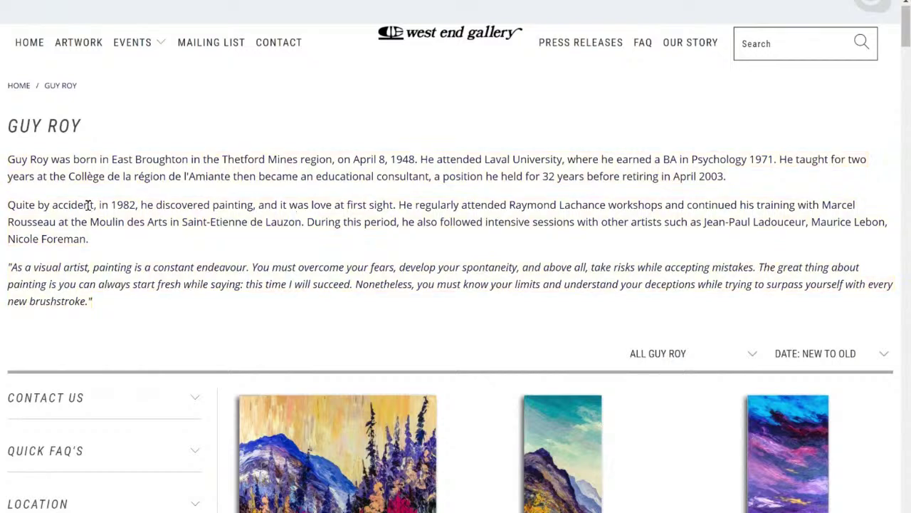
left_click_drag(91, 205, 314, 204)
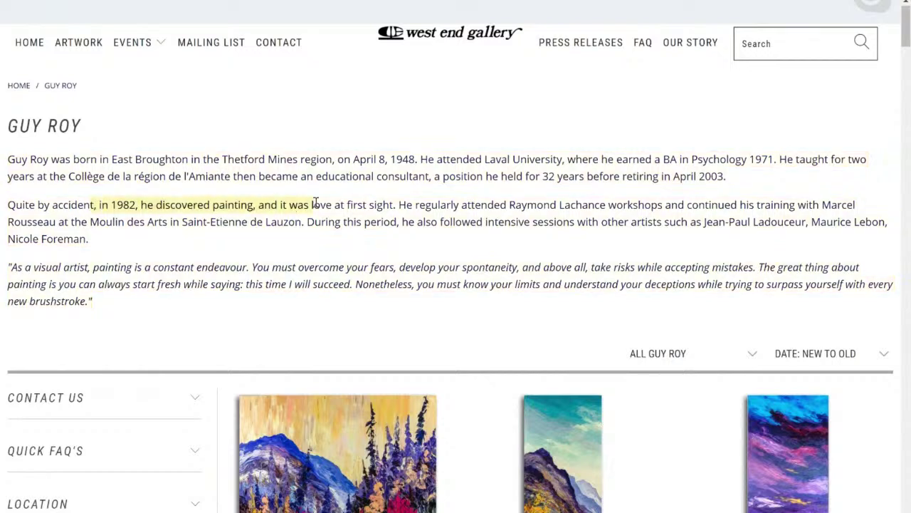
double_click(178, 204)
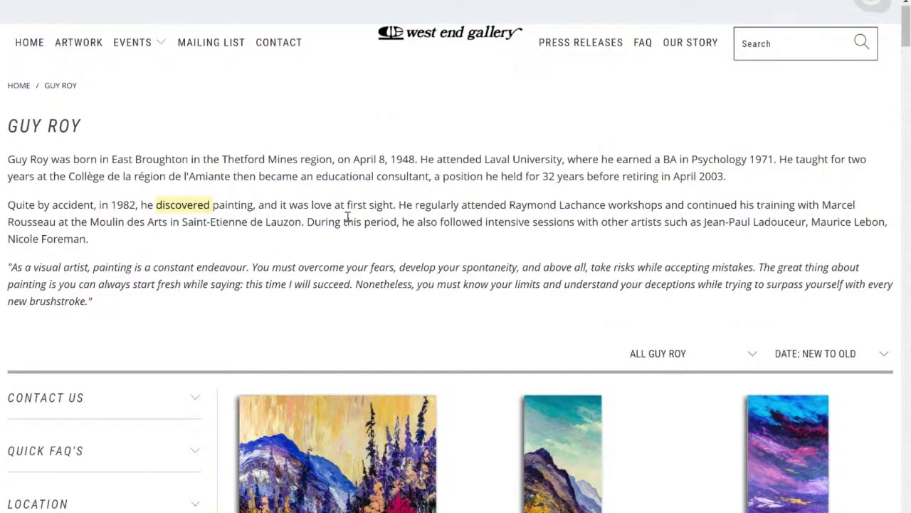
Examine the artist's painting listings down to the page footer and return to the start of the collection page.
scroll(348, 217, "down", 15)
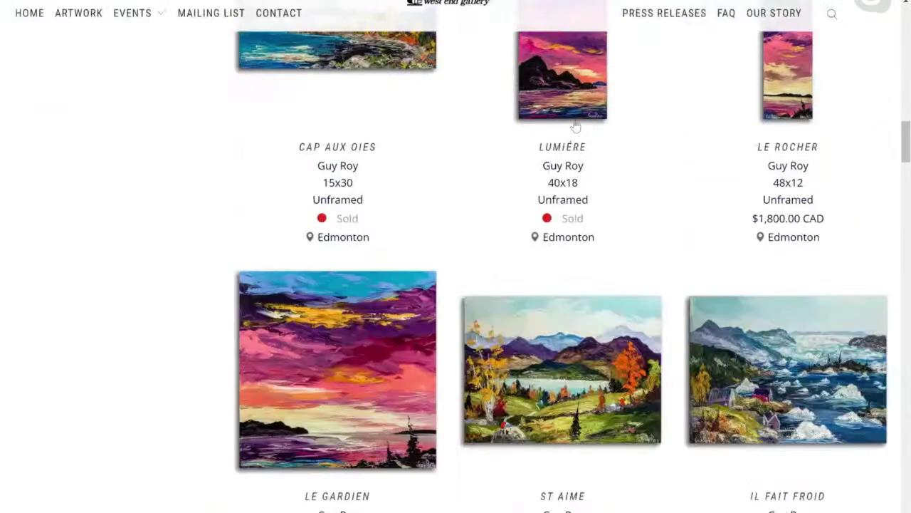
scroll(395, 435, "down", 20)
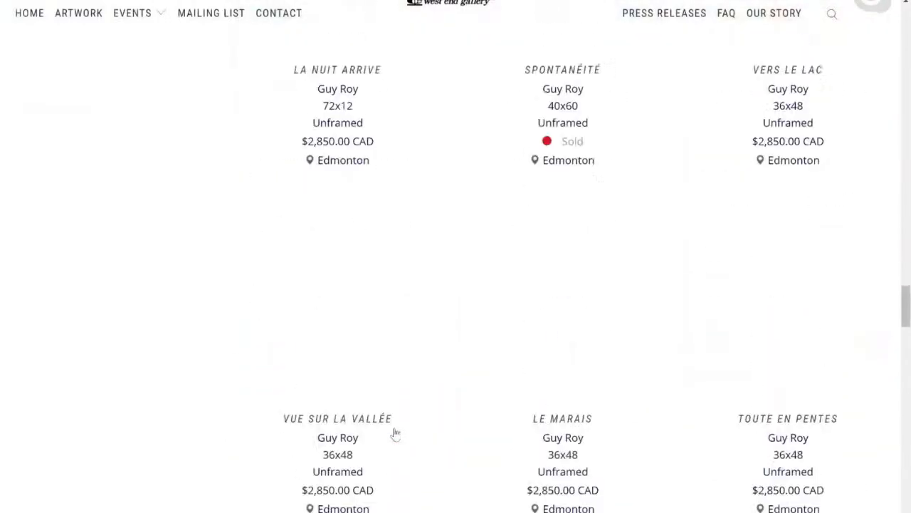
scroll(395, 434, "down", 10)
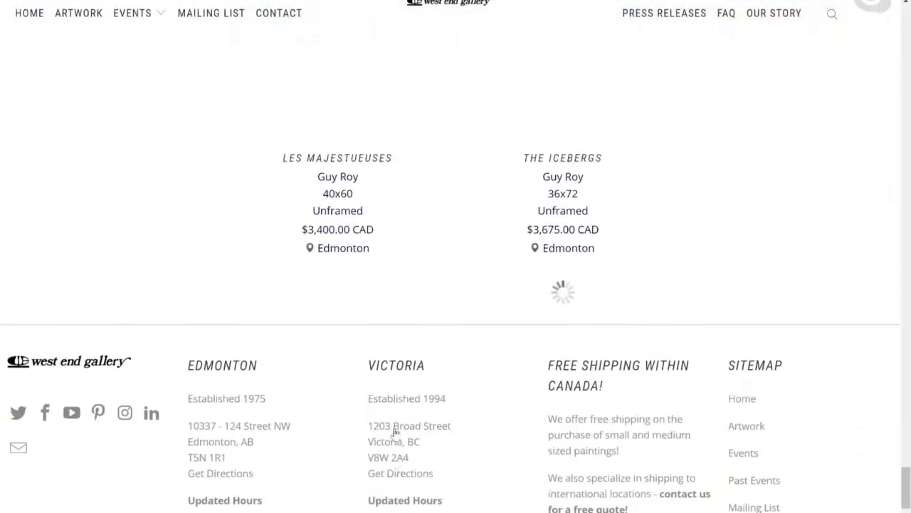
left_click_drag(905, 383, 905, 21)
Highlight the full biography and compare its placement above the paintings with the space at the end of the listings.
left_click_drag(10, 127, 139, 305)
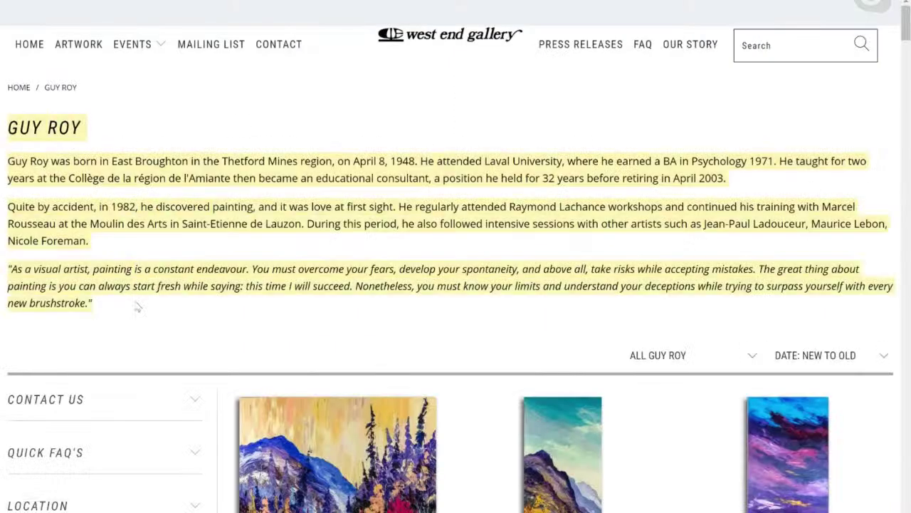
left_click(10, 161)
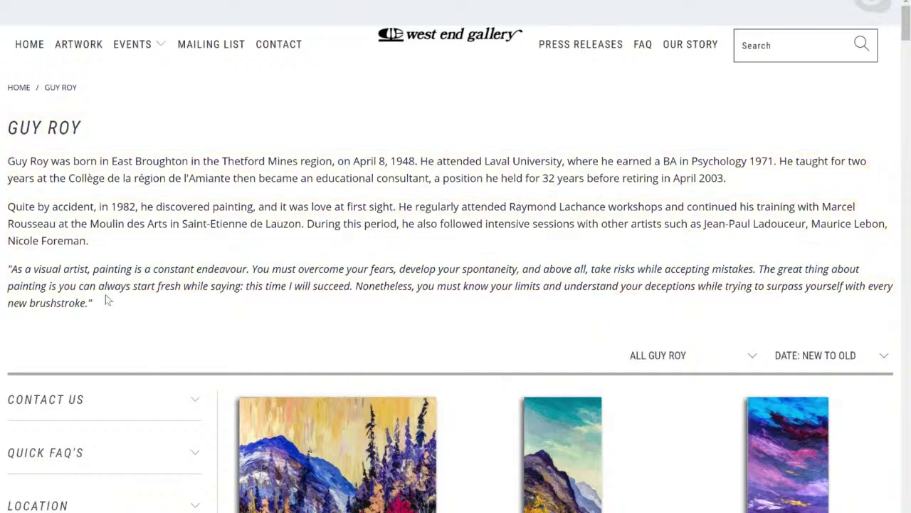
left_click_drag(96, 306, 10, 162)
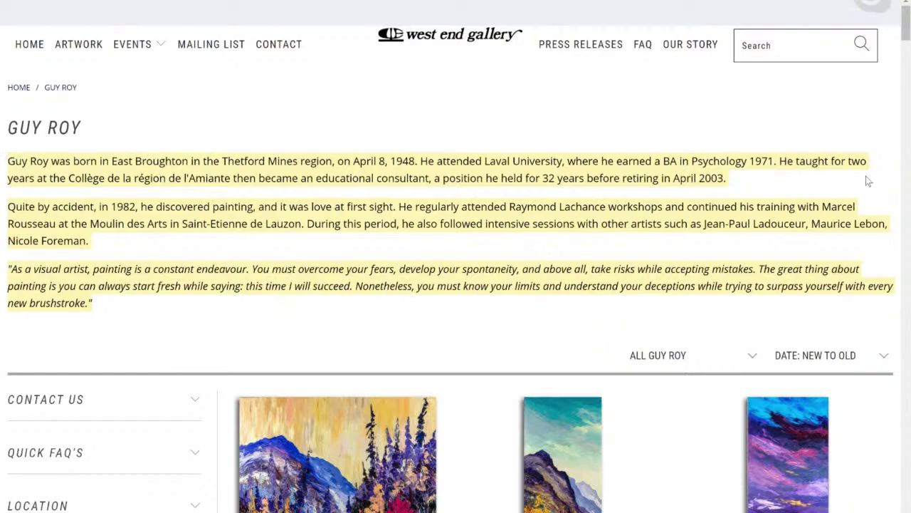
mouse_move(907, 34)
left_mouse_down()
mouse_move(888, 91)
mouse_move(892, 31)
left_mouse_up()
left_click_drag(905, 36, 905, 494)
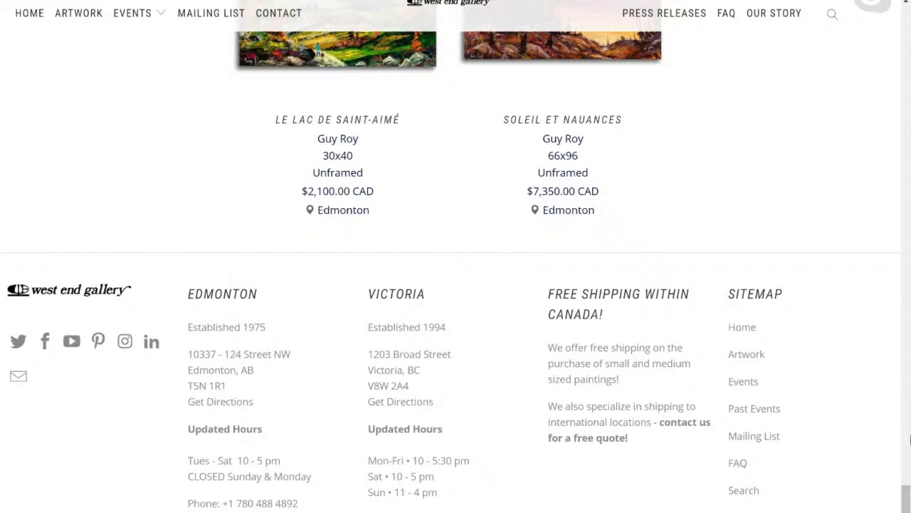
left_click_drag(908, 499, 906, 20)
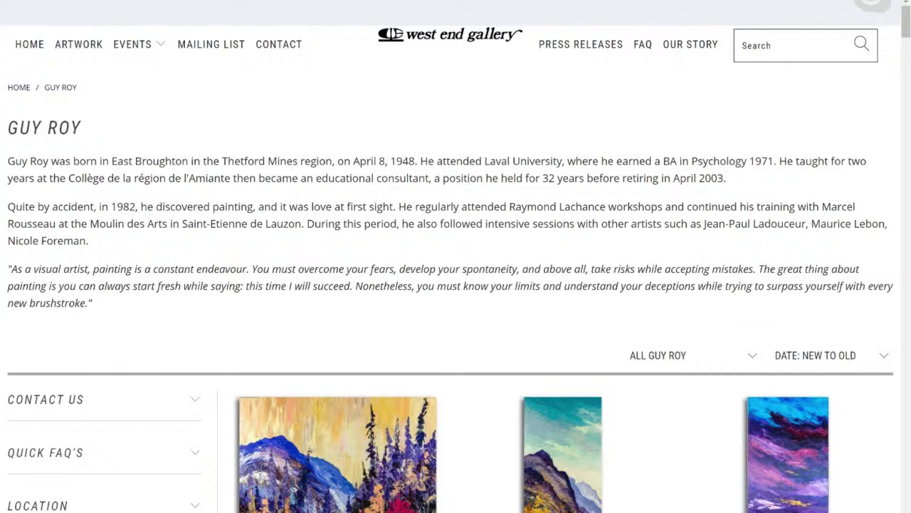
Switch to Notepad to review the owner's questions about click rate and SEO, and return to the artist's collection page.
left_click(165, 510)
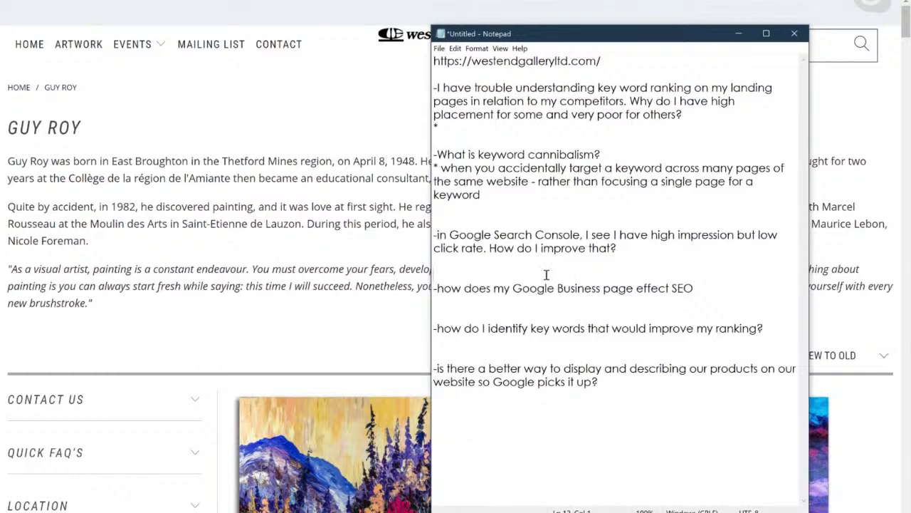
left_click(330, 261)
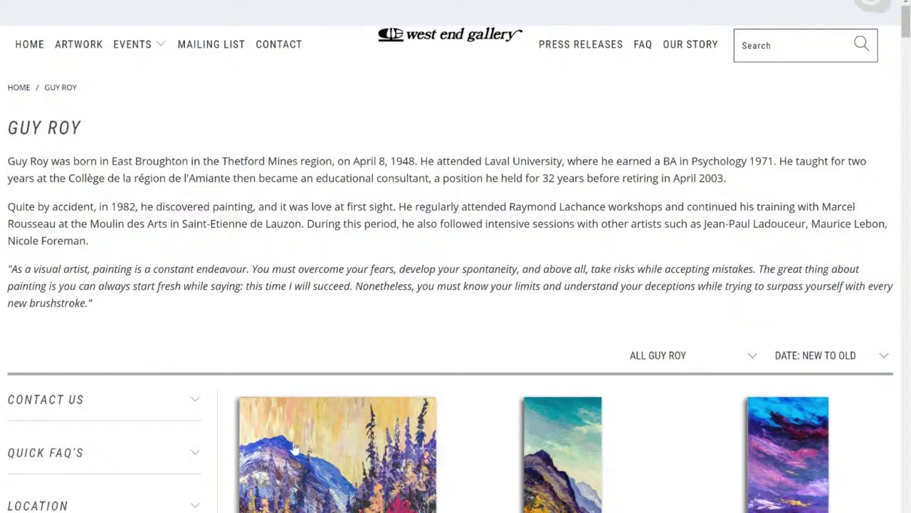
key("alt+Tab")
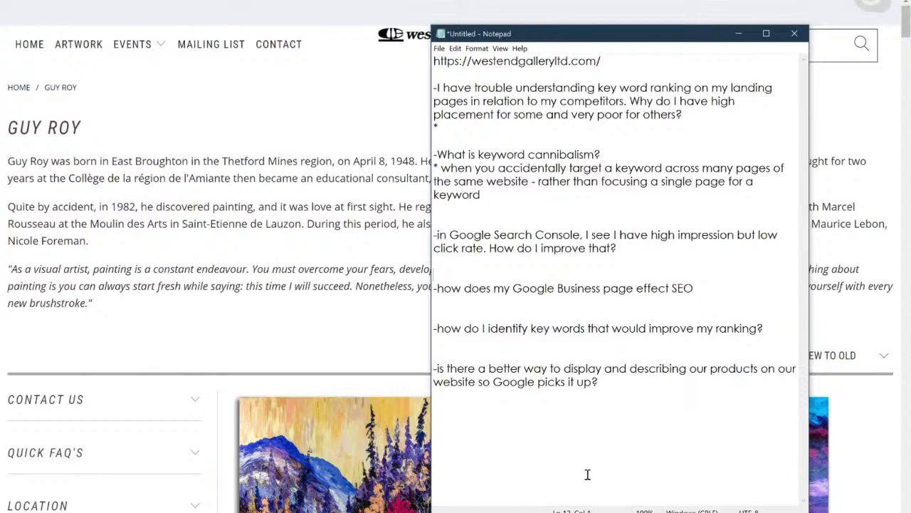
left_click(334, 311)
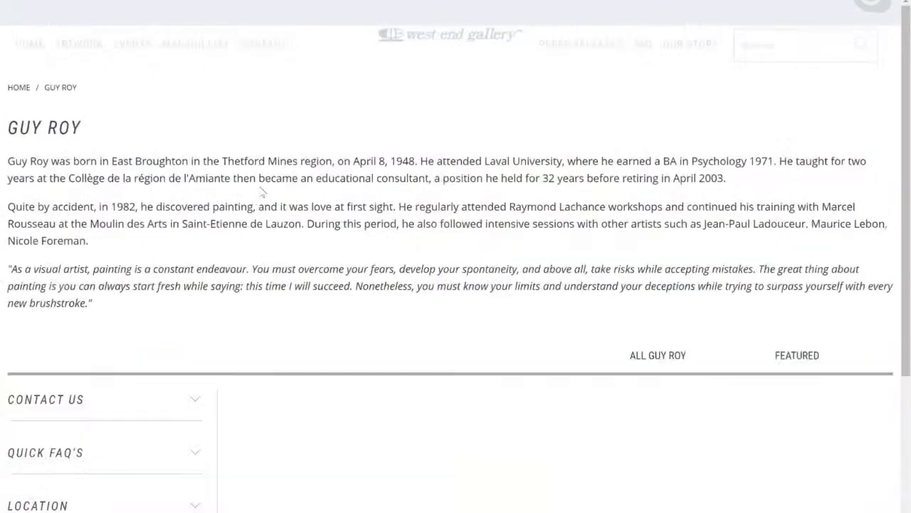
scroll(263, 192, "down", 2)
scroll(263, 192, "up", 2)
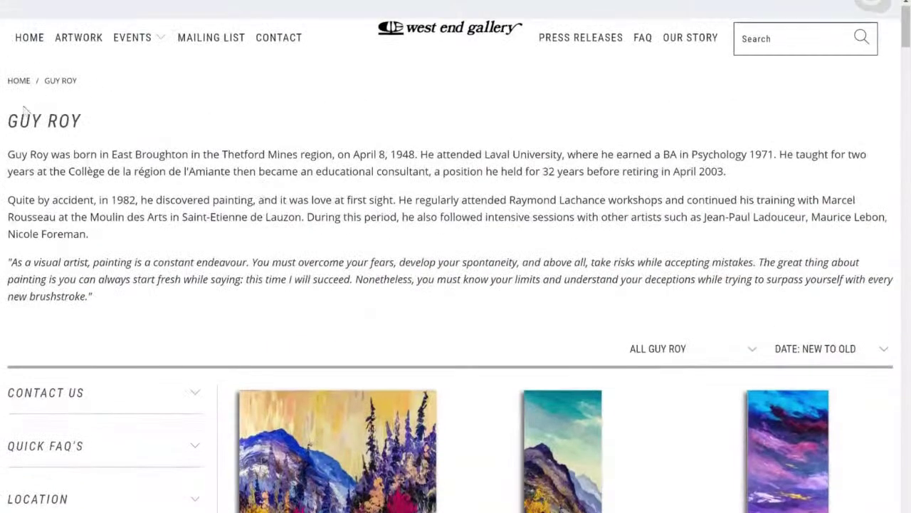
Copy the artist's name from the collection page heading and search Google for it in a new tab.
left_click_drag(10, 116, 83, 123)
key("ctrl+c")
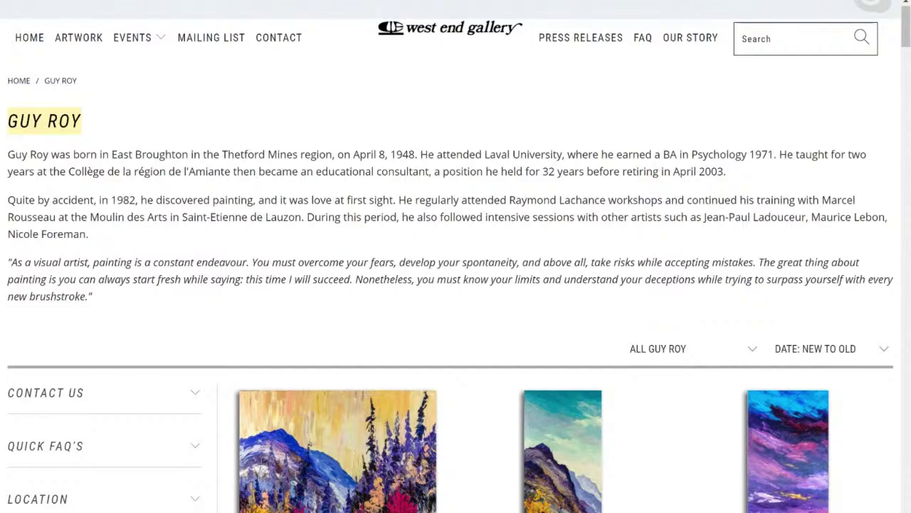
key("ctrl+t")
key("ctrl+v")
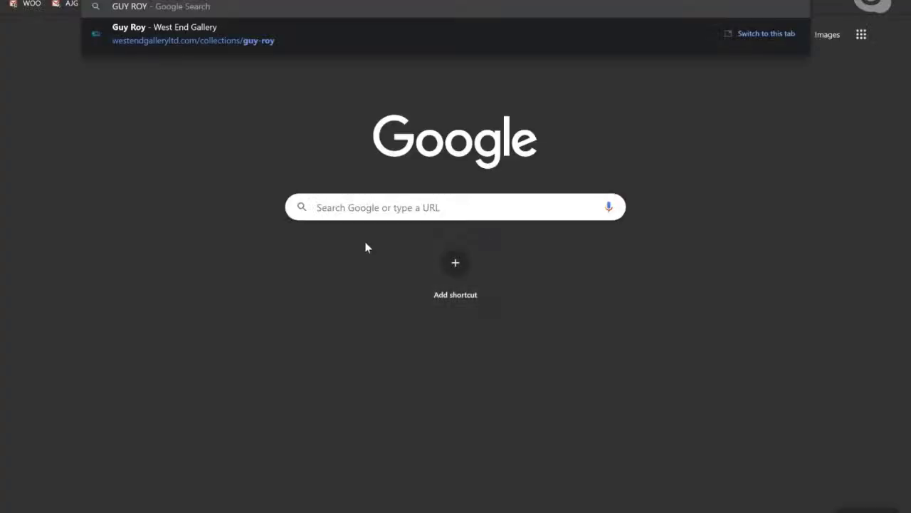
key("Return")
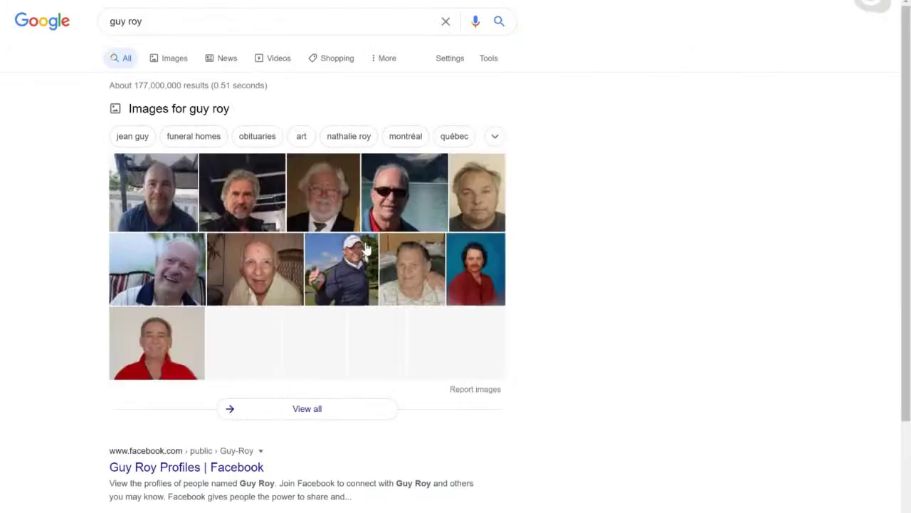
Examine the image block and the organic listings on the Google results page for the artist's name.
scroll(655, 334, "down", 5)
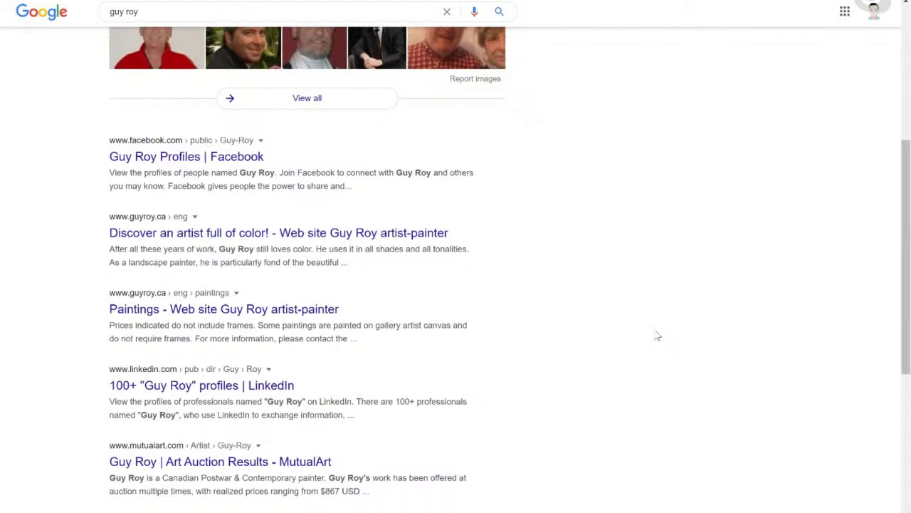
scroll(658, 335, "up", 5)
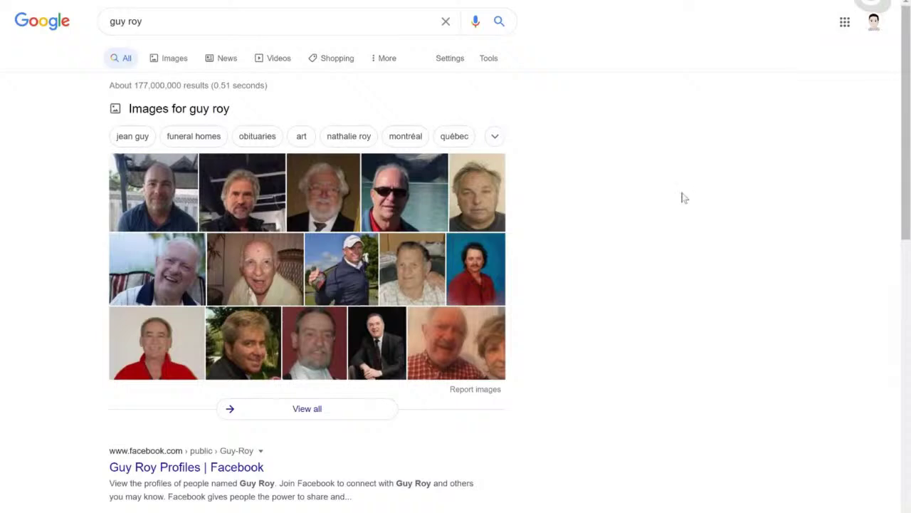
scroll(682, 198, "down", 3)
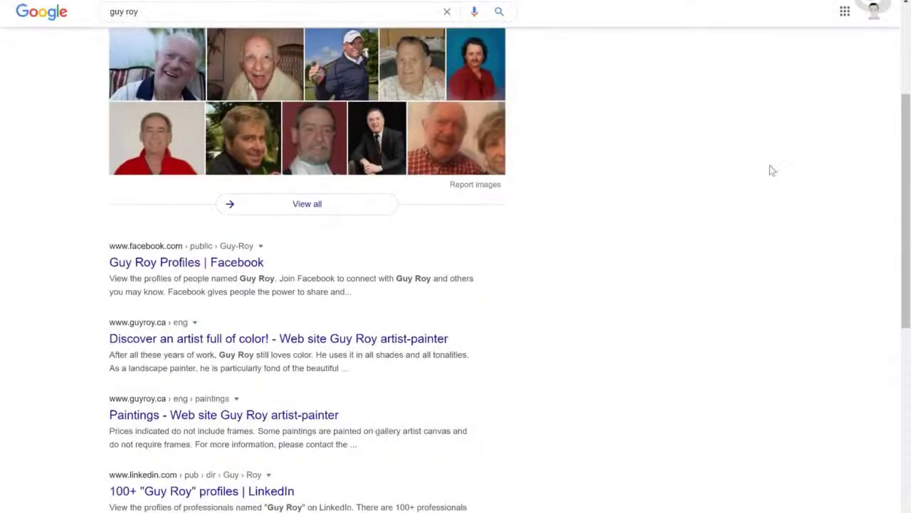
scroll(722, 302, "up", 3)
scroll(722, 302, "down", 4)
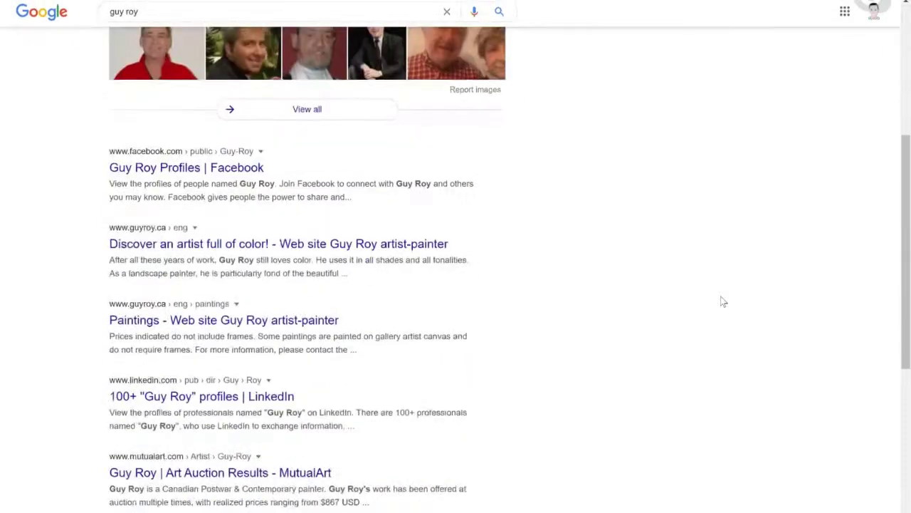
scroll(722, 302, "down", 2)
scroll(722, 302, "up", 3)
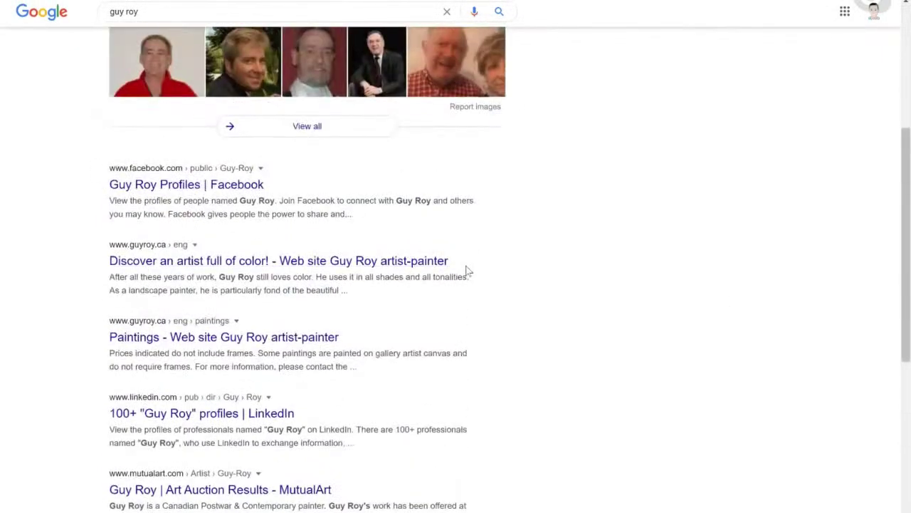
scroll(467, 269, "up", 3)
scroll(466, 271, "up", 1)
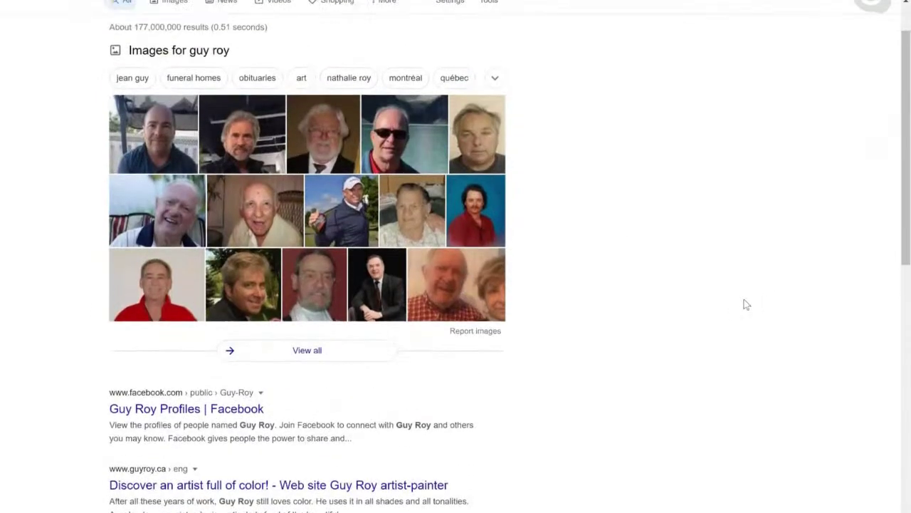
scroll(745, 304, "down", 2)
scroll(708, 299, "up", 3)
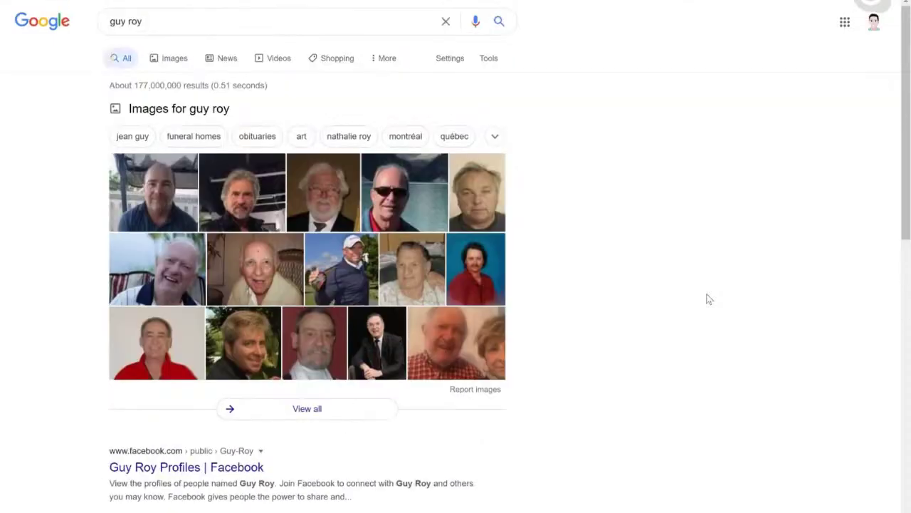
scroll(534, 374, "down", 3)
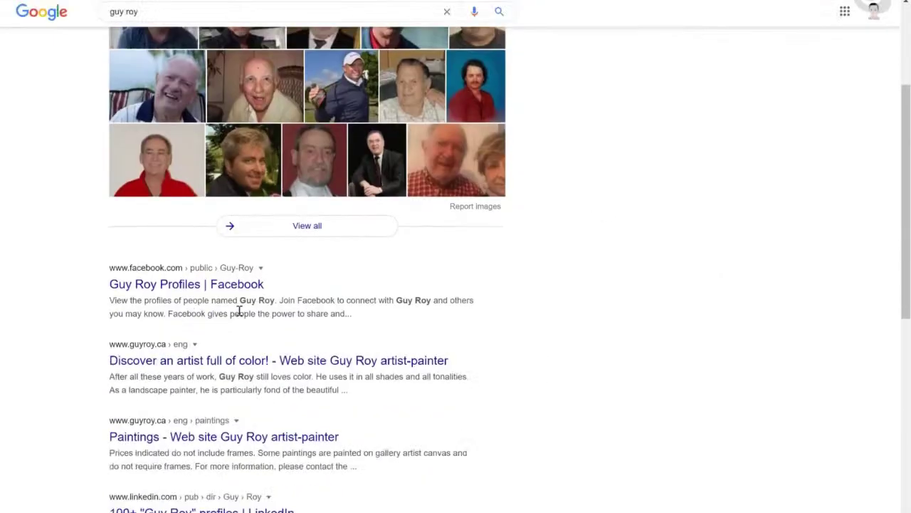
Open the Facebook profiles result for the artist's name and look through the listed people.
left_click(194, 284)
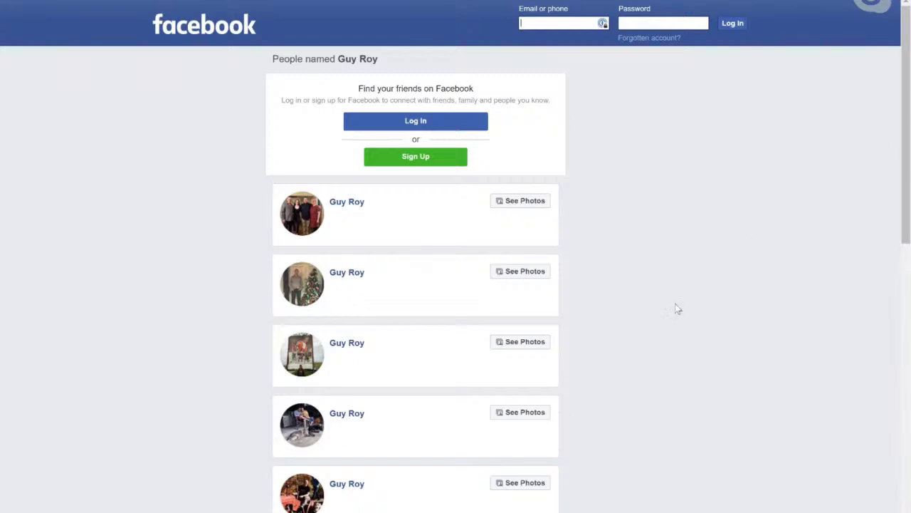
scroll(615, 423, "down", 2)
scroll(616, 420, "up", 2)
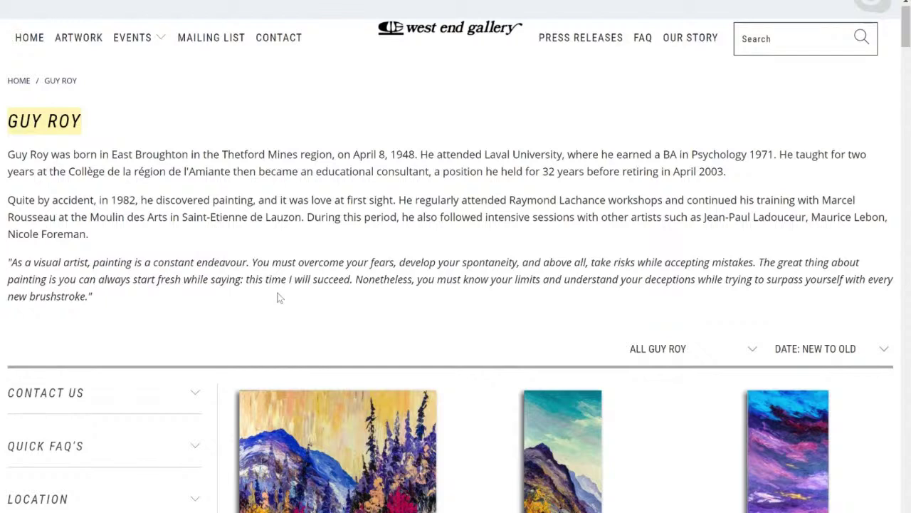
Check the owner's remaining questions in Notepad and go back to the gallery website's home page.
key("alt+Tab")
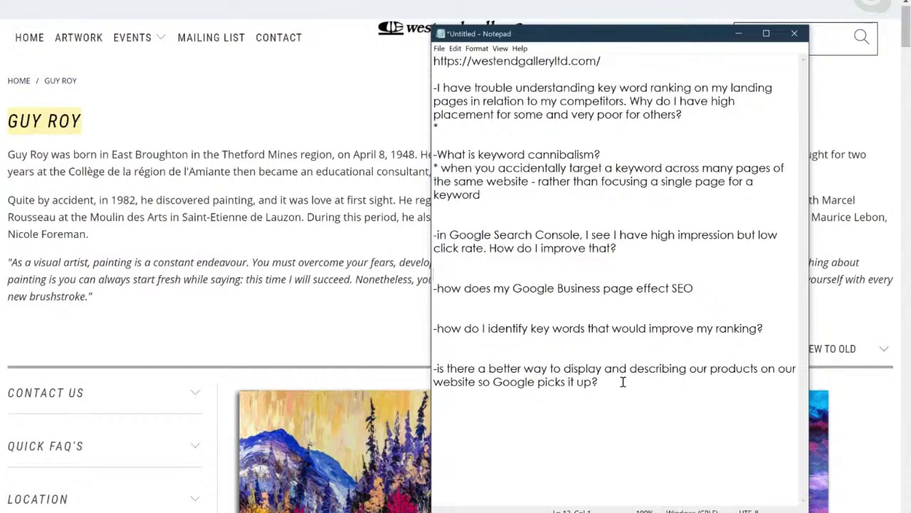
left_click(238, 238)
scroll(238, 238, "down", 4)
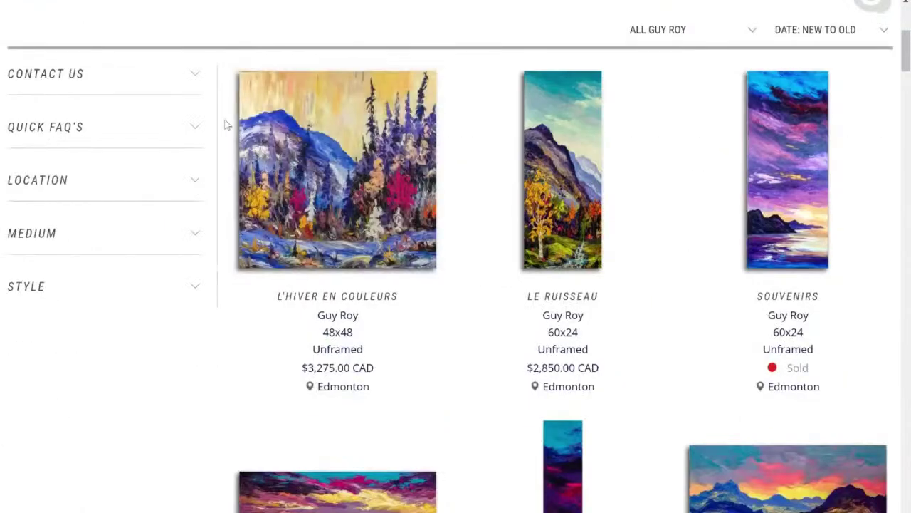
scroll(224, 122, "up", 4)
left_click(29, 45)
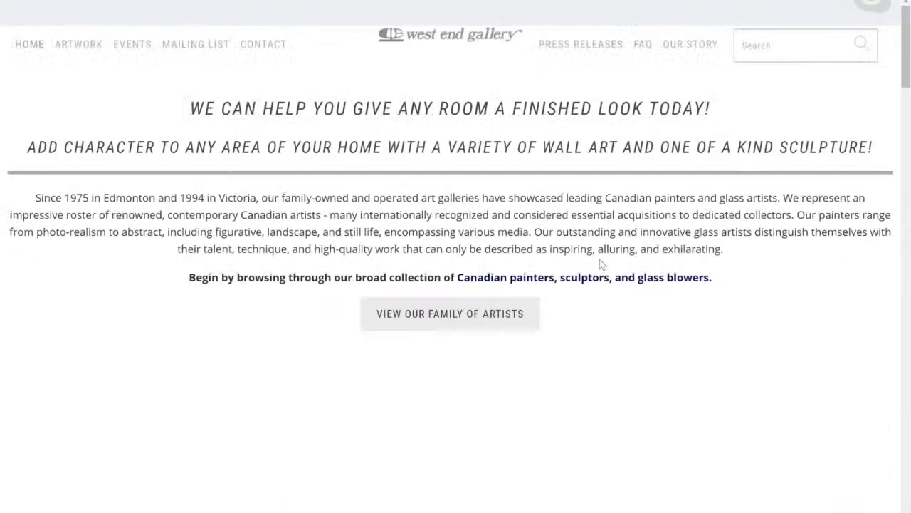
Open the first artist's collection page from the new arrivals on the gallery's home page.
scroll(602, 260, "down", 6)
scroll(602, 265, "down", 5)
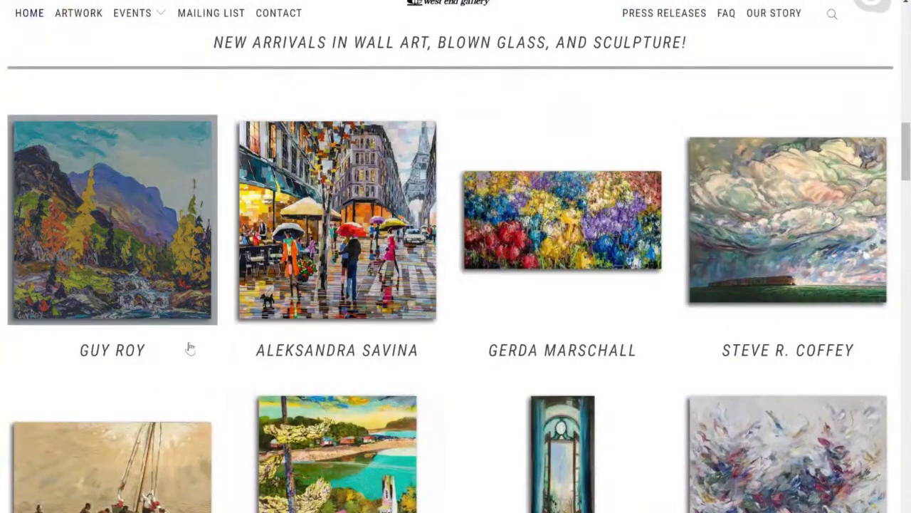
scroll(502, 373, "down", 1)
scroll(502, 375, "down", 2)
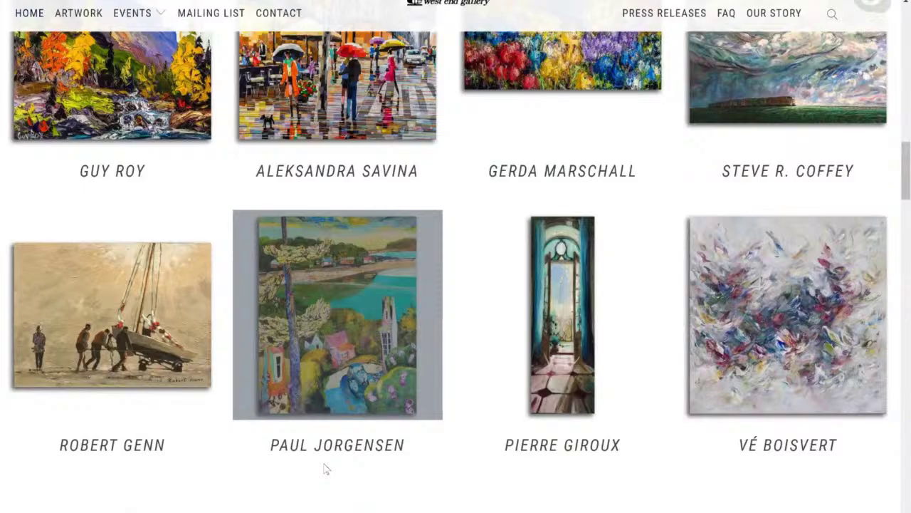
left_click(114, 171)
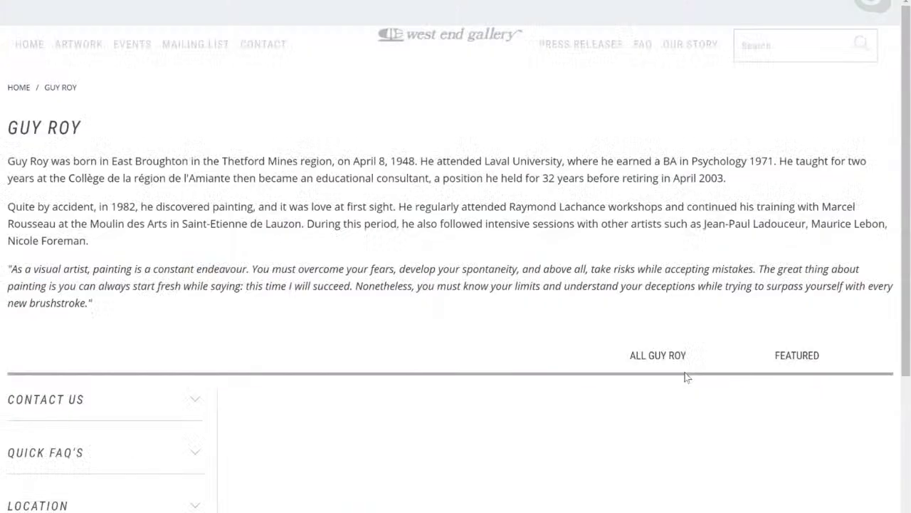
Inspect the artist name heading of the collection page in the browser's developer tools.
right_click(61, 134)
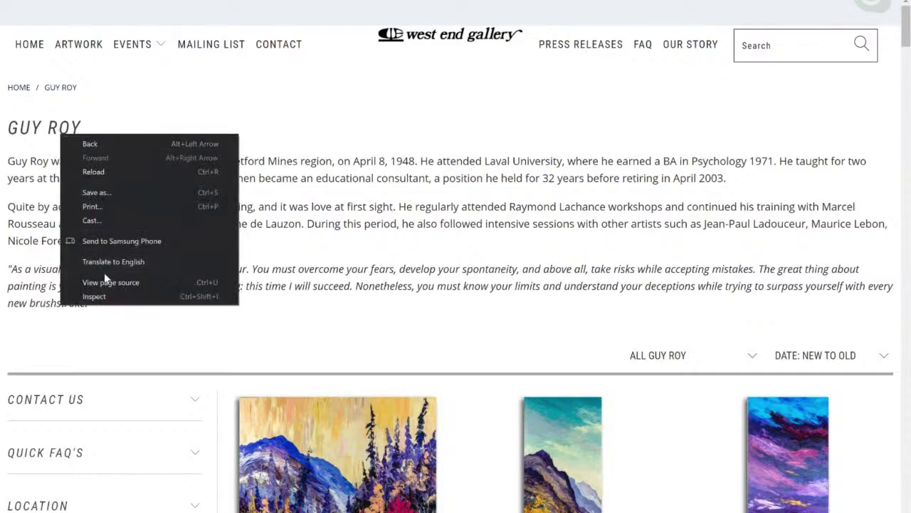
left_click(21, 132)
right_click(21, 126)
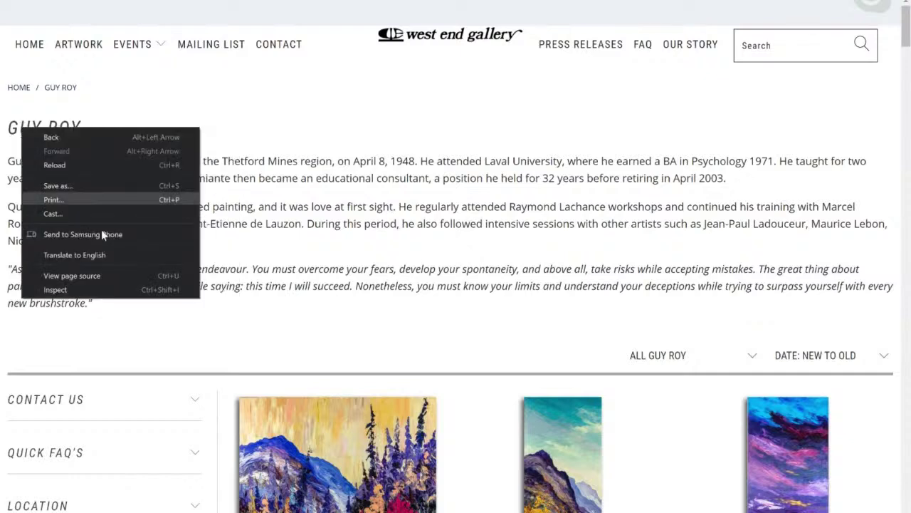
left_click(81, 288)
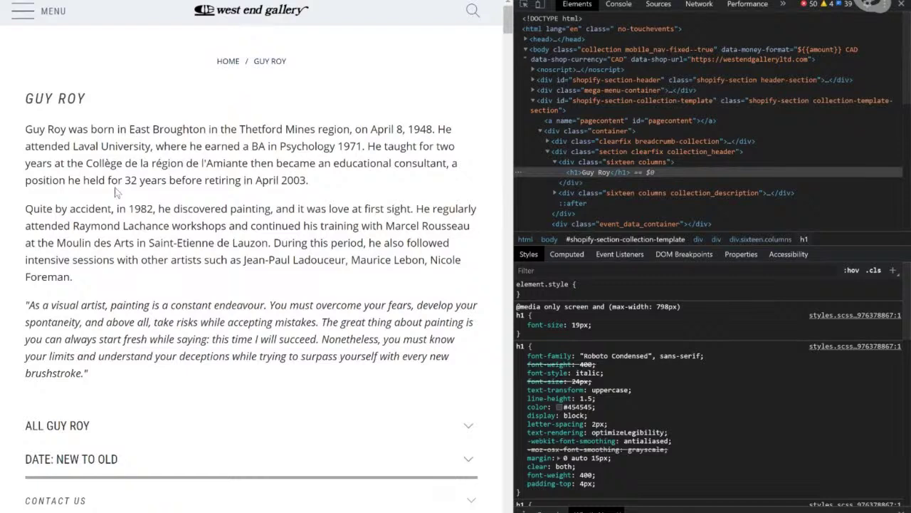
Highlight the artist's name at the start of the biography, and the words "discovered painting" in its second paragraph.
double_click(32, 130)
left_click_drag(33, 130, 55, 133)
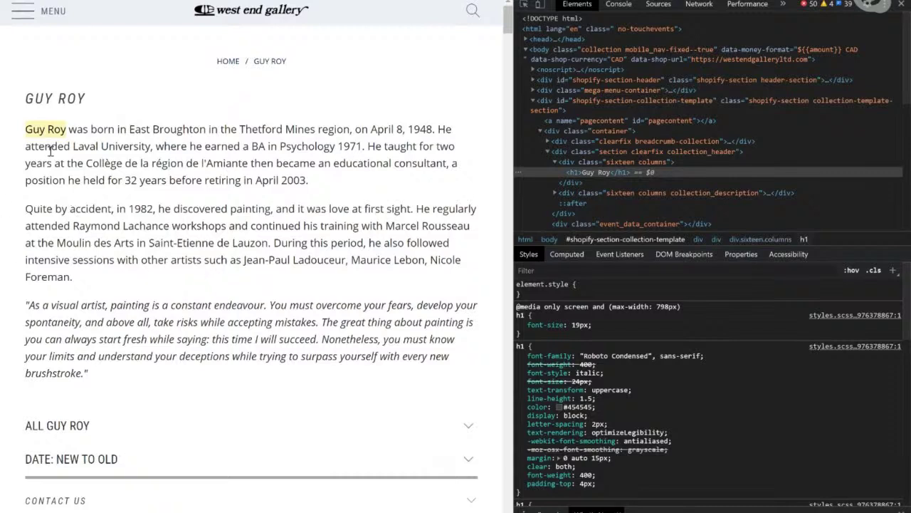
double_click(34, 134)
left_click_drag(66, 130, 30, 134)
left_click(210, 208)
left_click_drag(166, 208, 273, 208)
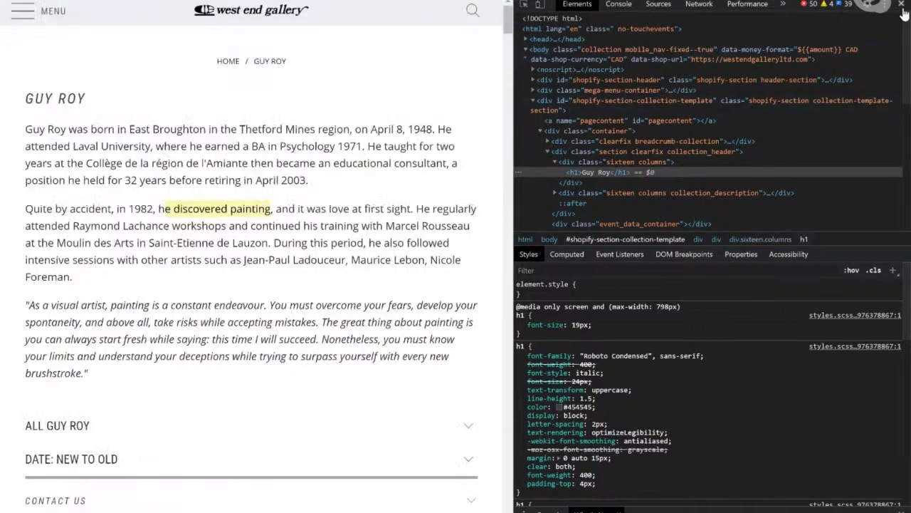
Close the developer tools and look over the artworks on the artist's collection page.
left_click(904, 6)
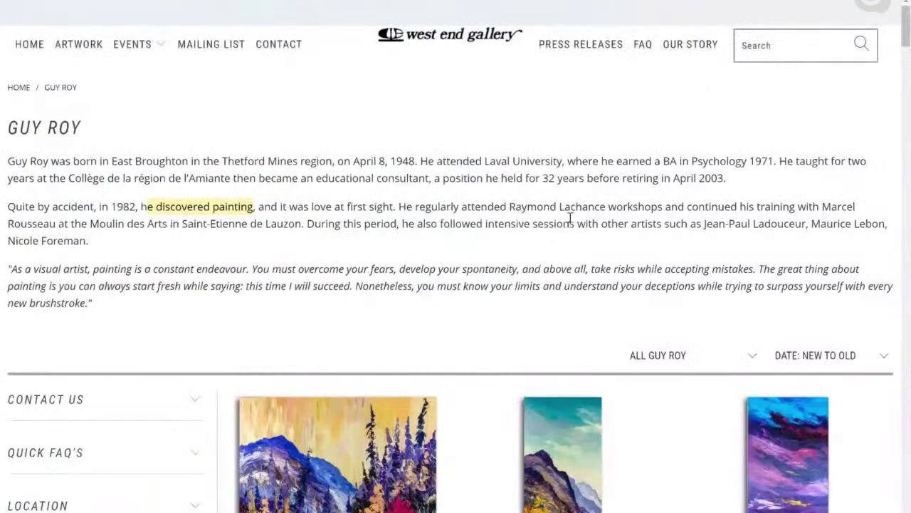
scroll(570, 218, "down", 4)
scroll(570, 218, "up", 2)
scroll(570, 218, "up", 1)
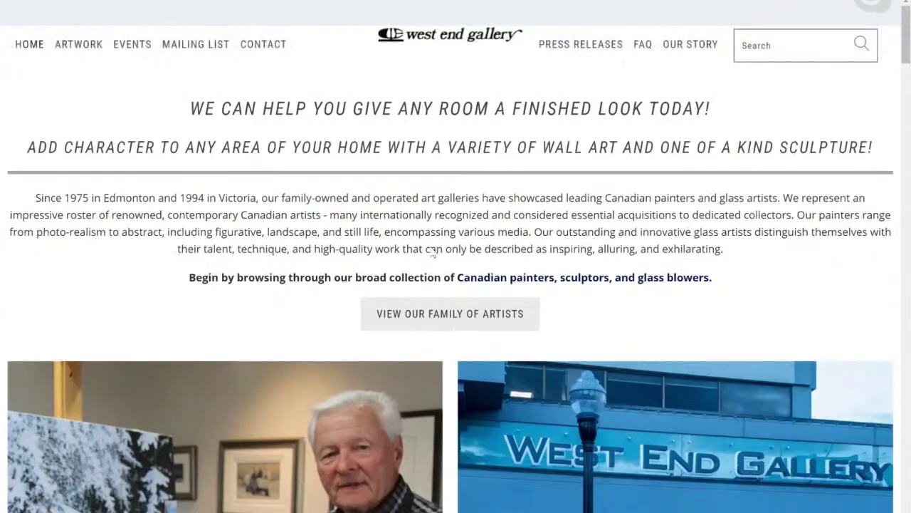
Review the home page's gallery locations, new arrivals, press releases and featured artist sections, and return to its introduction.
scroll(433, 251, "down", 9)
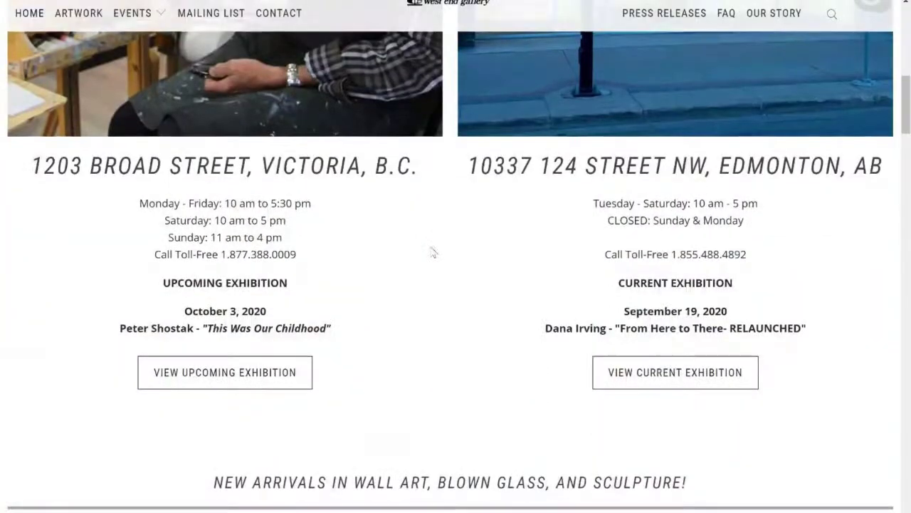
scroll(432, 251, "down", 9)
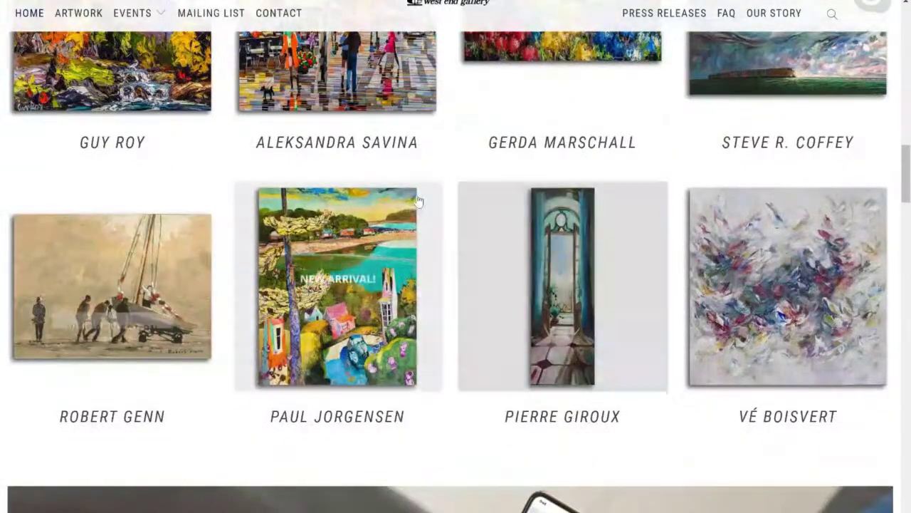
scroll(560, 311, "down", 5)
scroll(559, 311, "down", 10)
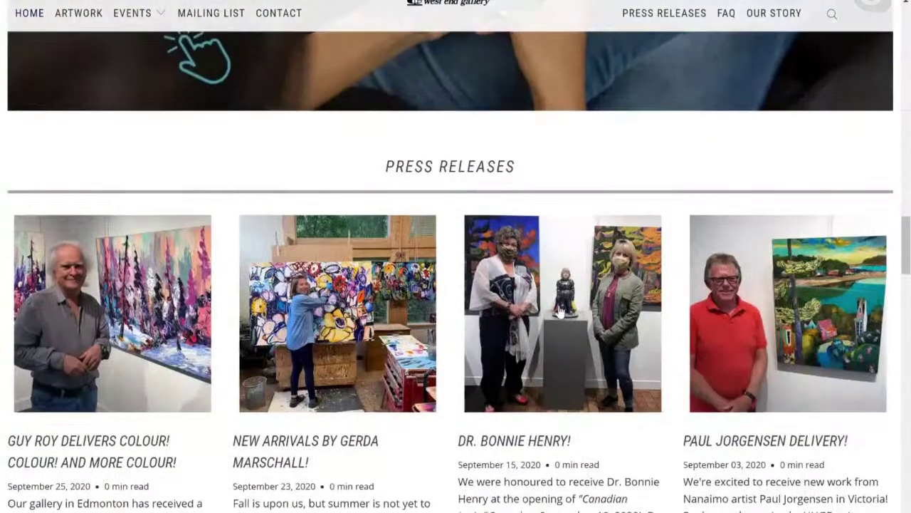
scroll(559, 310, "down", 3)
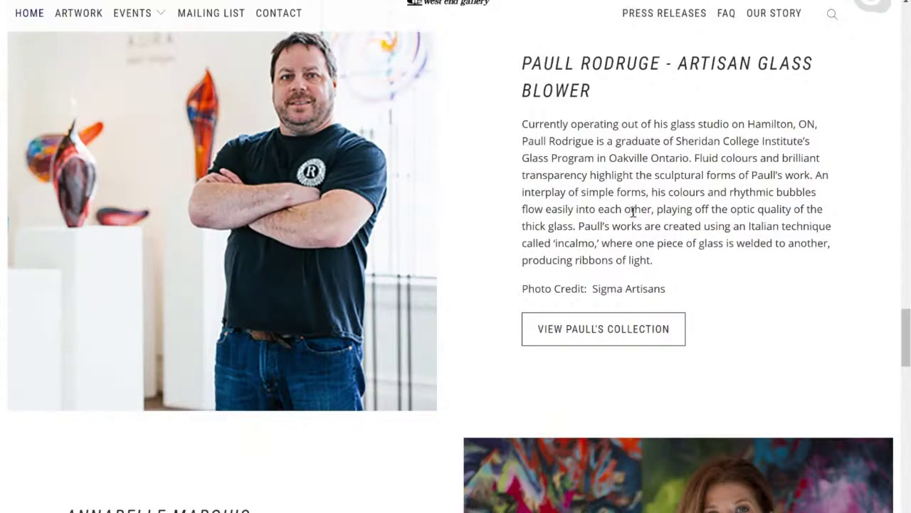
scroll(633, 211, "up", 20)
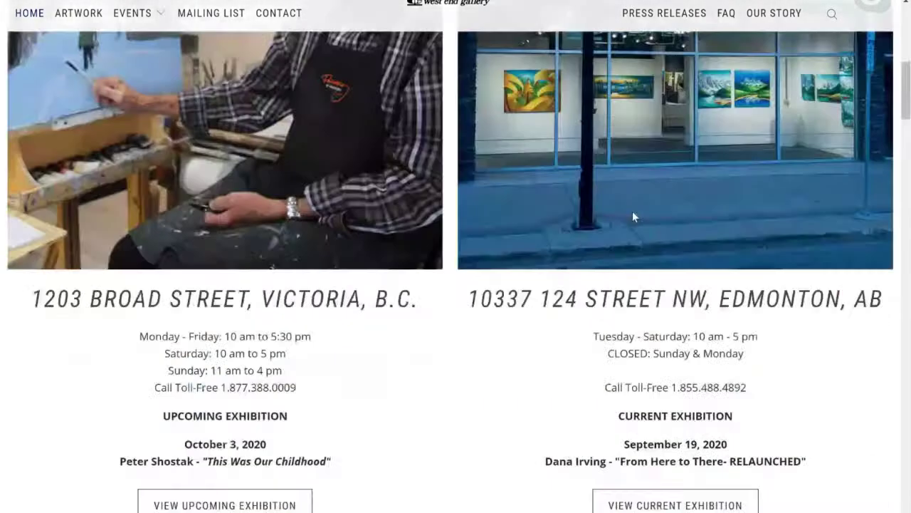
scroll(632, 211, "up", 5)
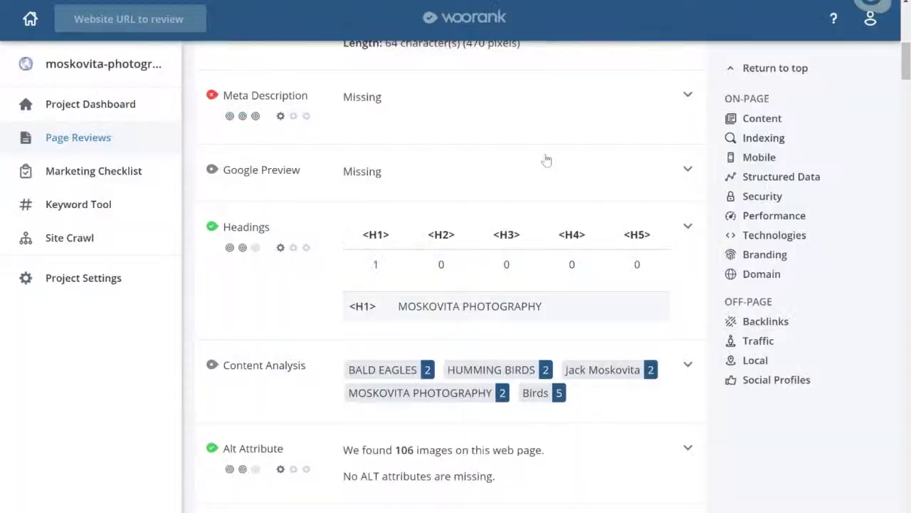
Examine the overall score and the first content checks in the WooRank review of moskovita-photography.com.
scroll(546, 160, "up", 15)
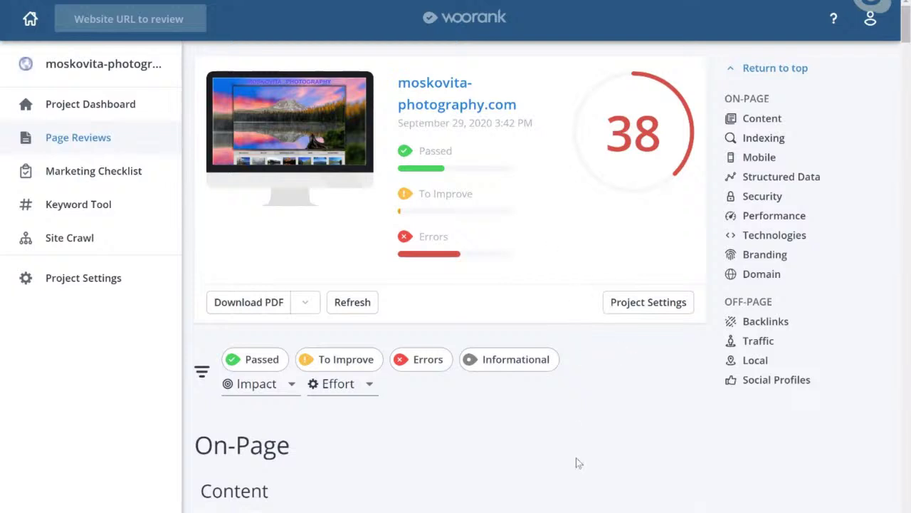
scroll(577, 460, "down", 2)
scroll(576, 457, "up", 2)
mouse_move(607, 125)
scroll(662, 408, "down", 2)
scroll(806, 458, "down", 2)
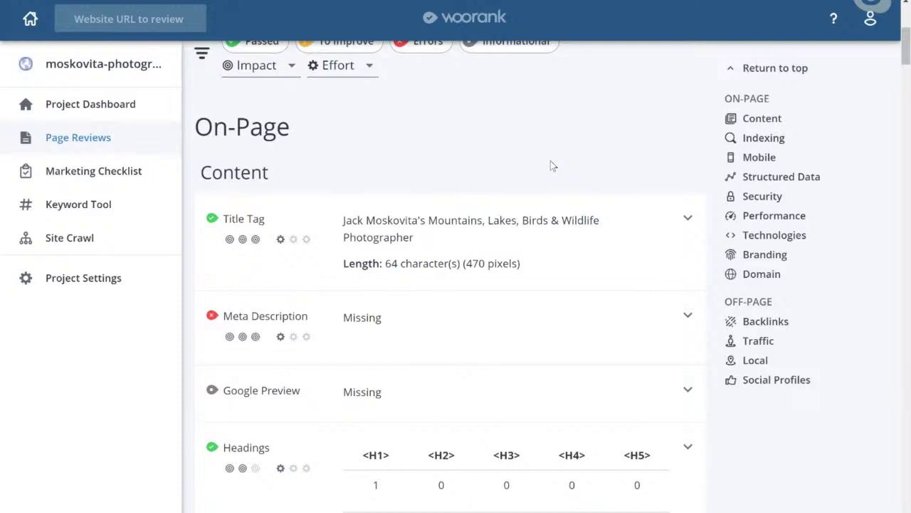
scroll(550, 165, "up", 5)
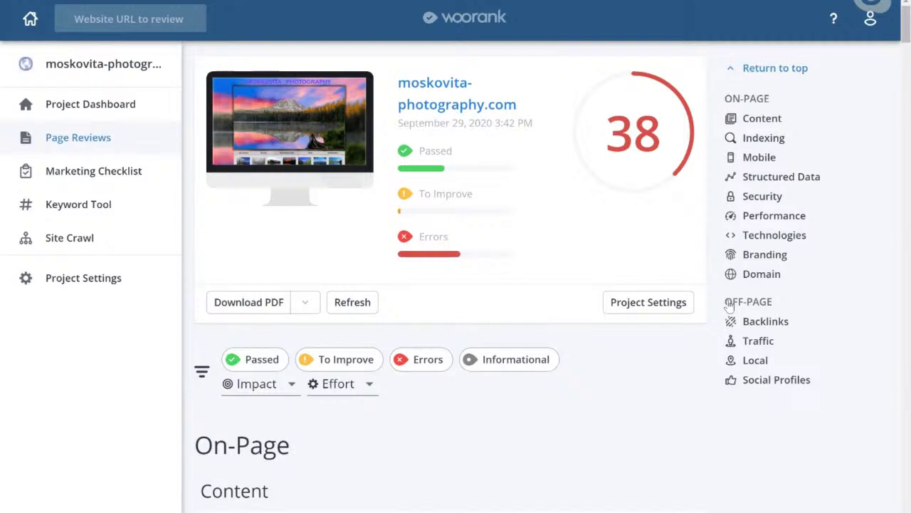
Expand the Title Tag check in the on-page content section and read its guidance.
scroll(588, 388, "down", 2)
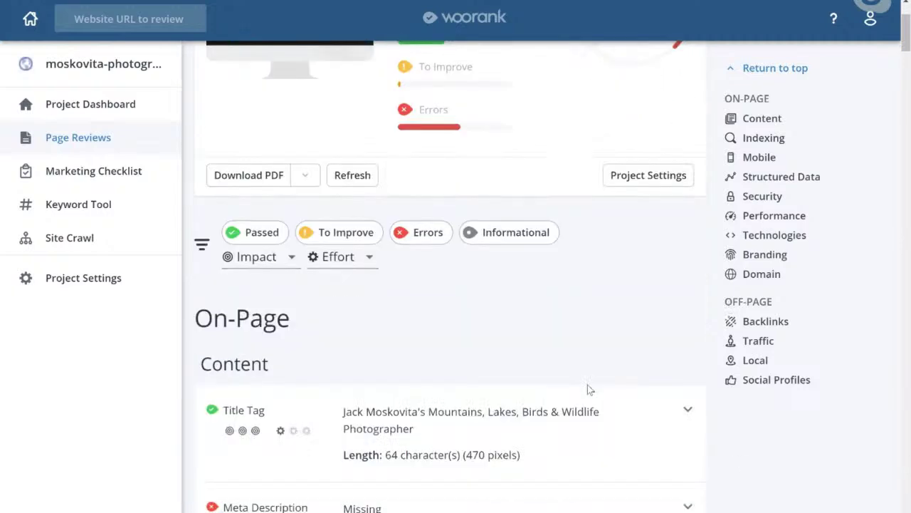
scroll(588, 388, "down", 2)
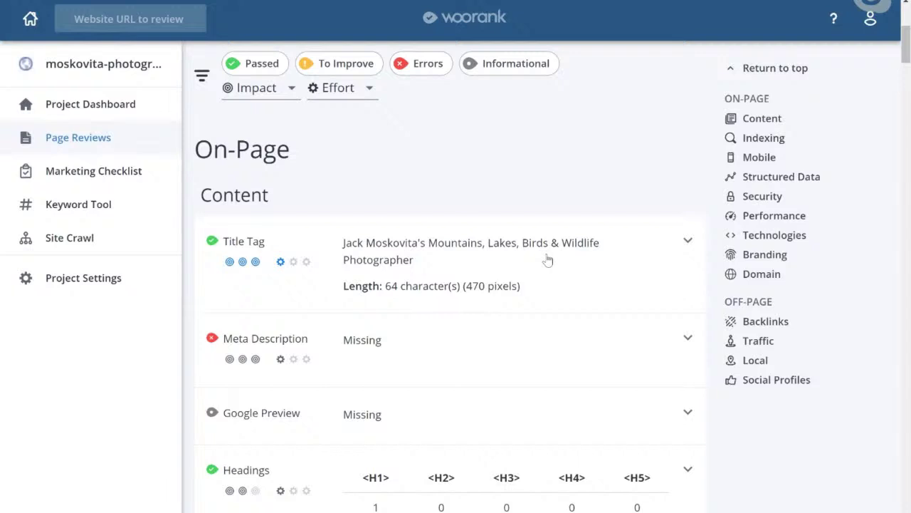
left_click(292, 288)
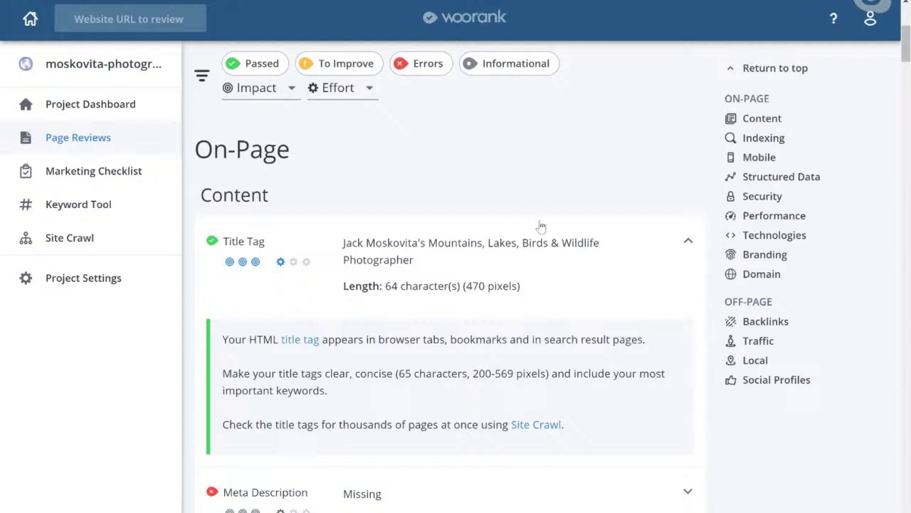
scroll(545, 228, "down", 2)
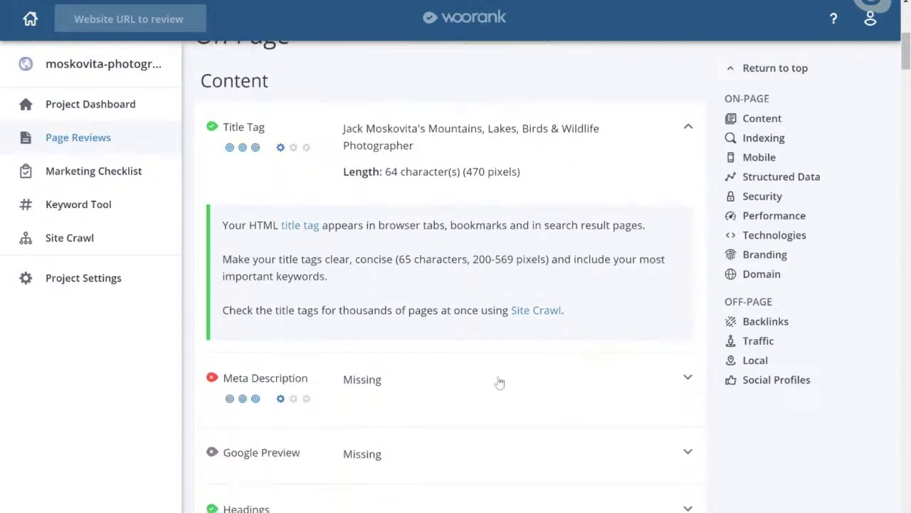
scroll(499, 383, "down", 2)
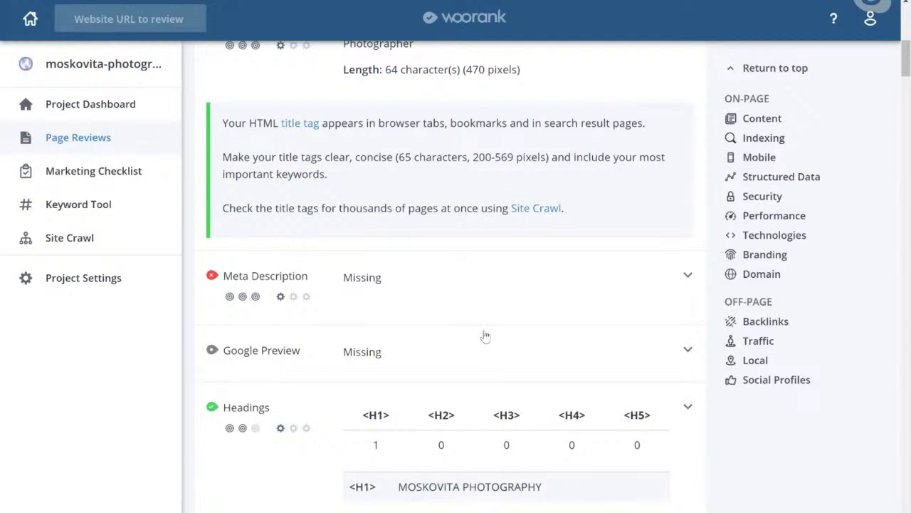
Expand the Meta Description check and examine its impact rating, effort rating and guidance.
left_click(448, 300)
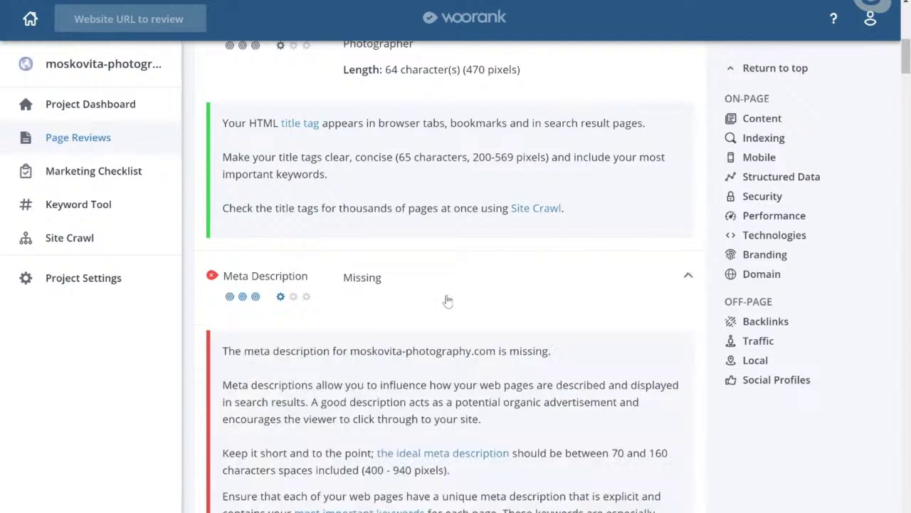
scroll(447, 301, "down", 2)
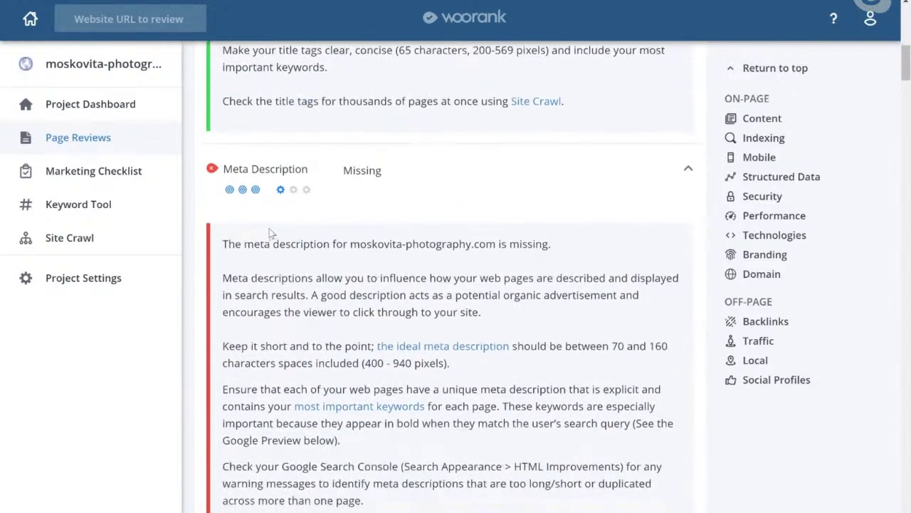
mouse_move(235, 196)
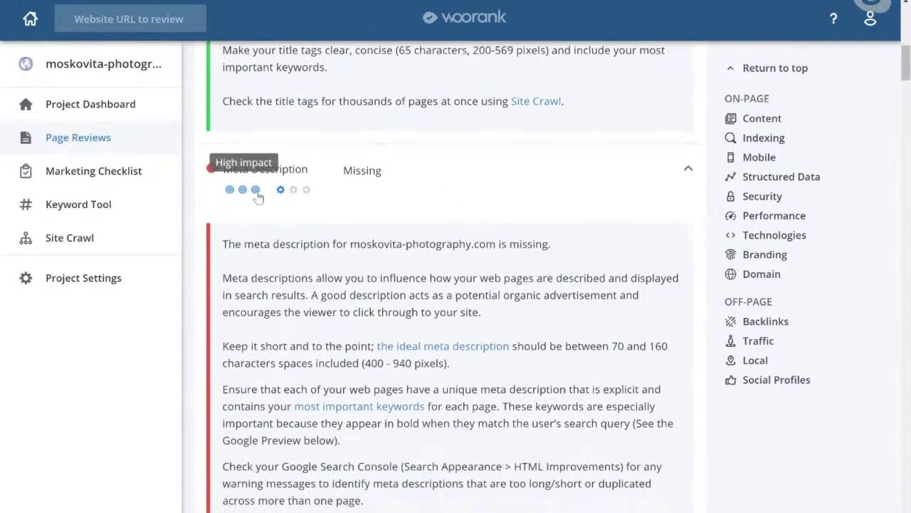
mouse_move(282, 193)
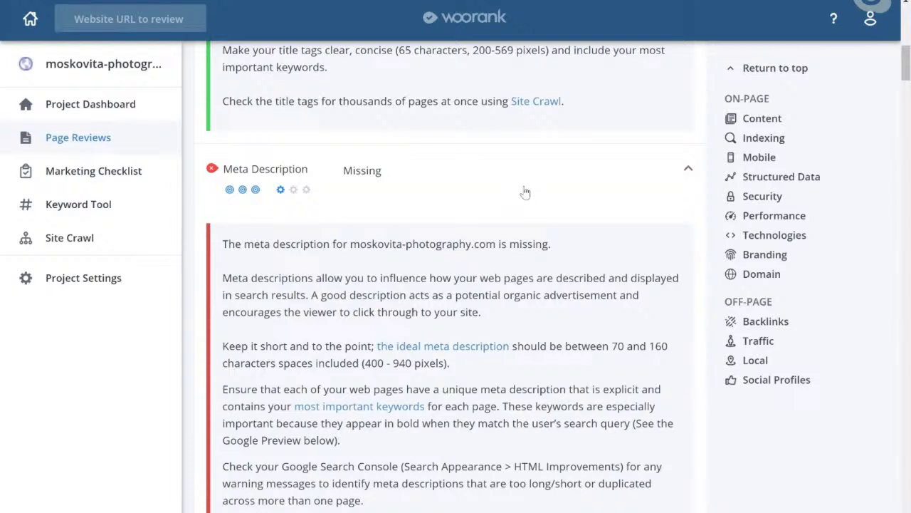
scroll(525, 192, "down", 1)
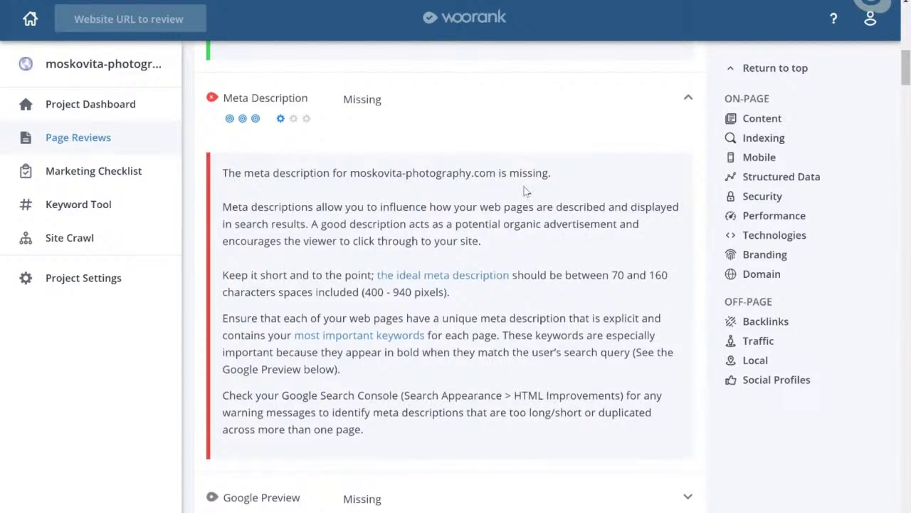
scroll(525, 187, "down", 2)
scroll(524, 187, "up", 2)
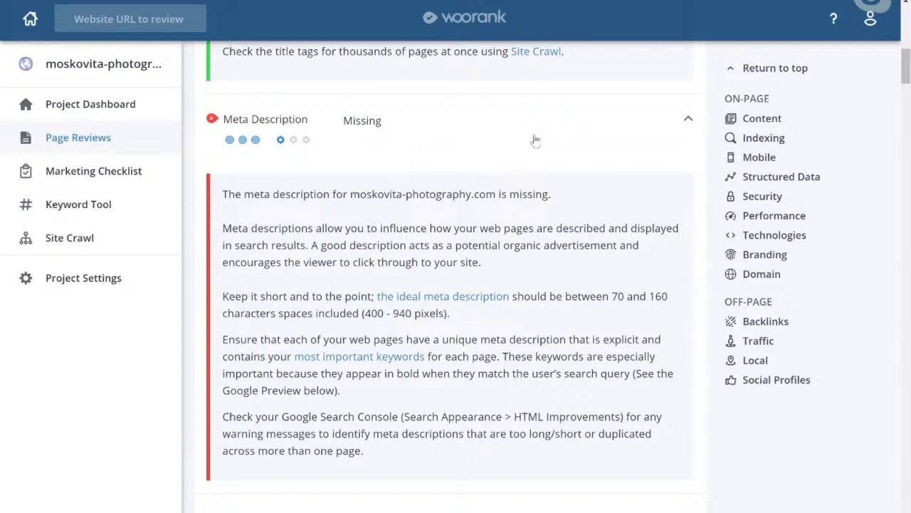
Find the Headings check and highlight the page's H1 text.
scroll(539, 194, "down", 6)
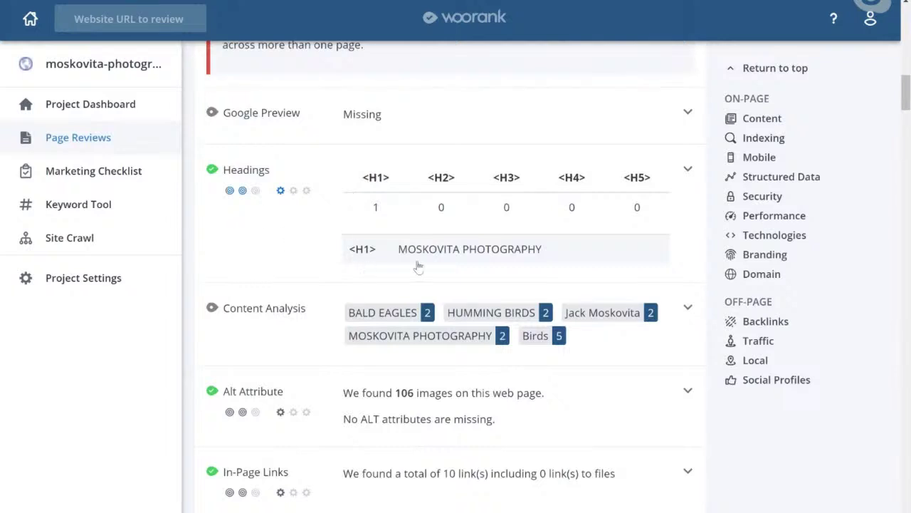
left_click_drag(405, 254, 527, 254)
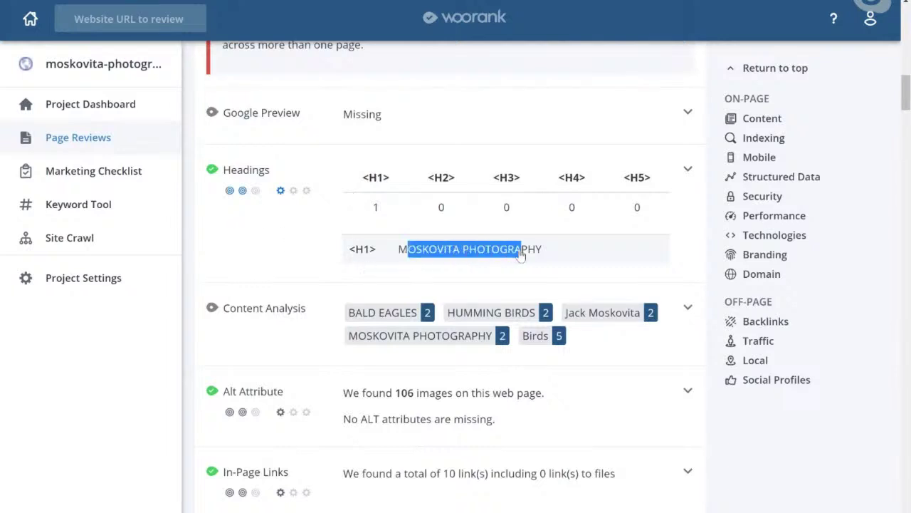
left_click_drag(399, 254, 553, 261)
Examine the Content Analysis, Alt Attribute, In-Page Links and Language checks of the page review.
scroll(270, 260, "down", 2)
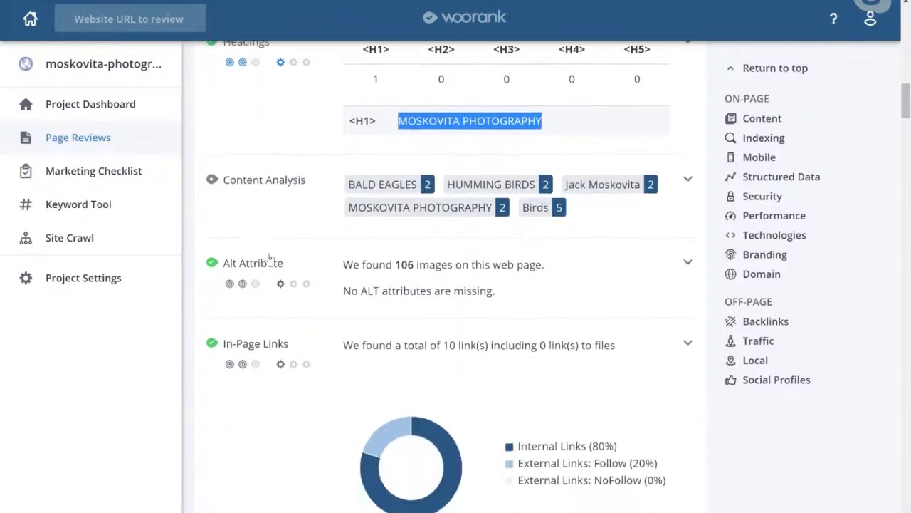
scroll(270, 260, "down", 3)
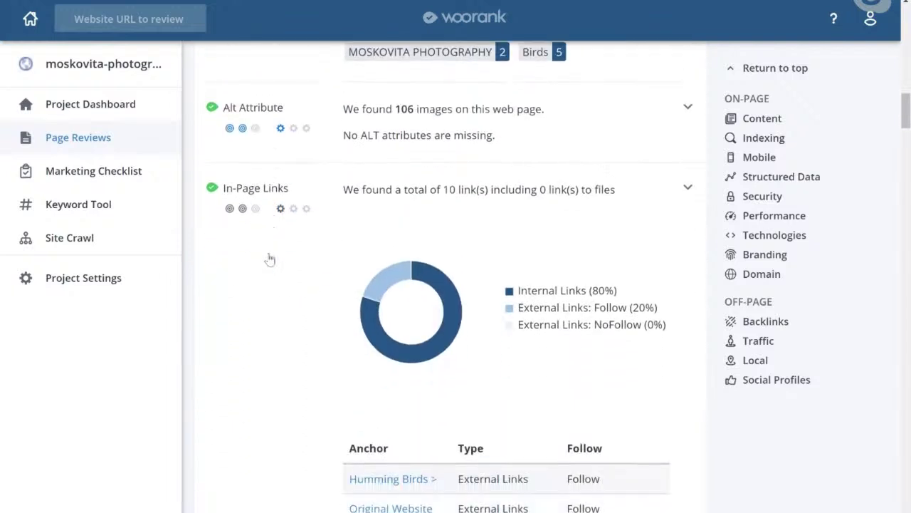
scroll(270, 260, "down", 2)
scroll(270, 259, "down", 1)
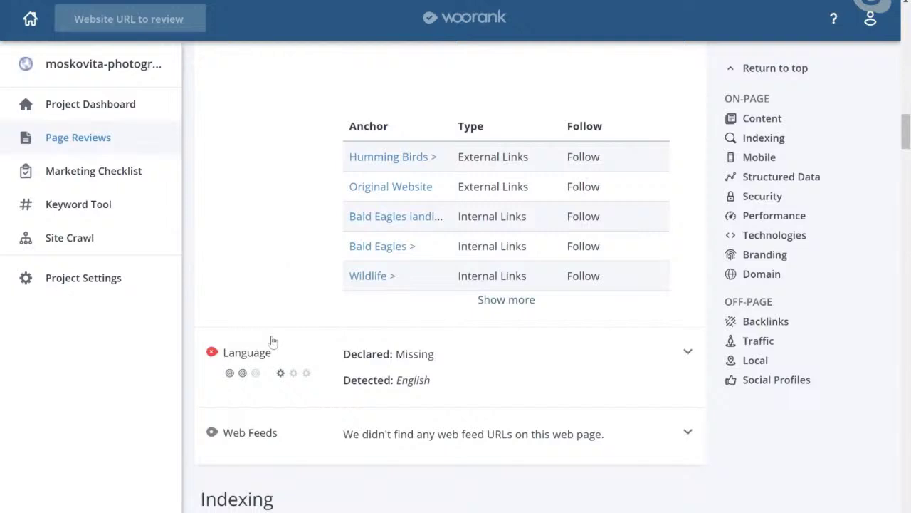
Expand the Language check, read its guidance on declaring the site's language, and collapse the check again.
left_click(503, 382)
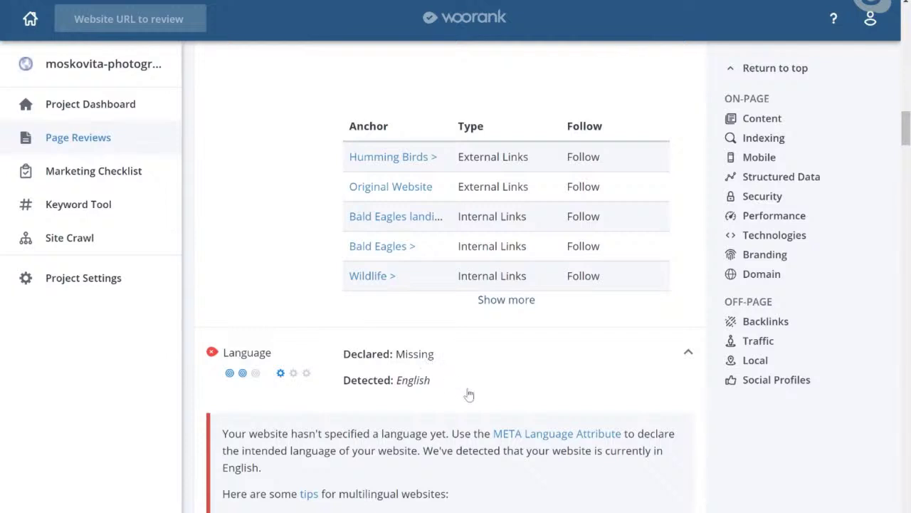
scroll(469, 395, "down", 4)
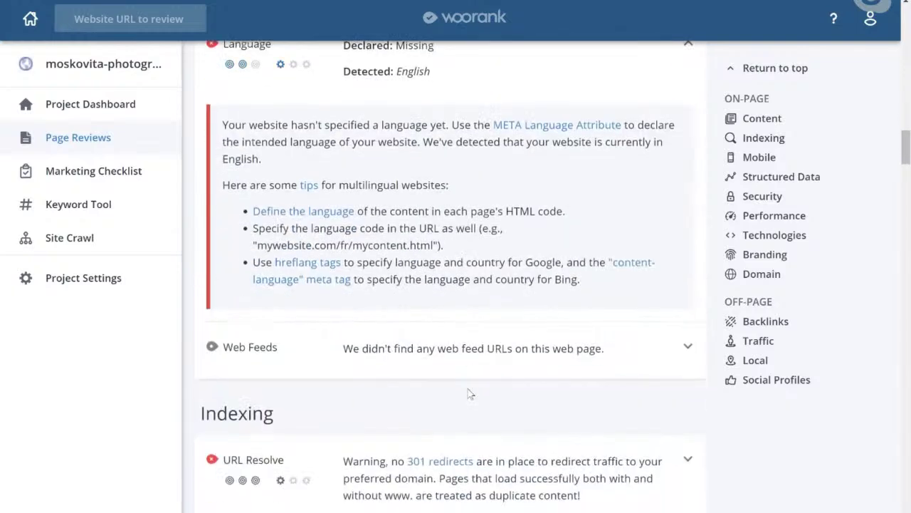
scroll(469, 393, "up", 1)
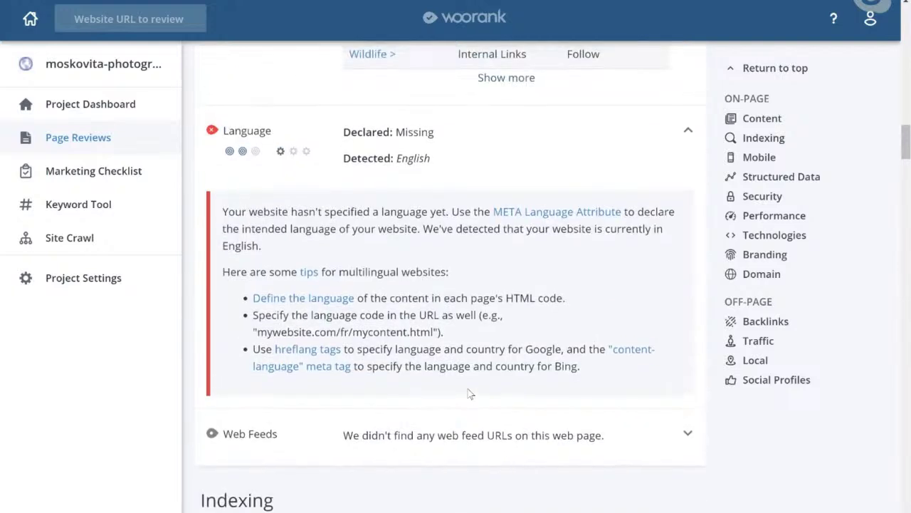
scroll(563, 341, "down", 2)
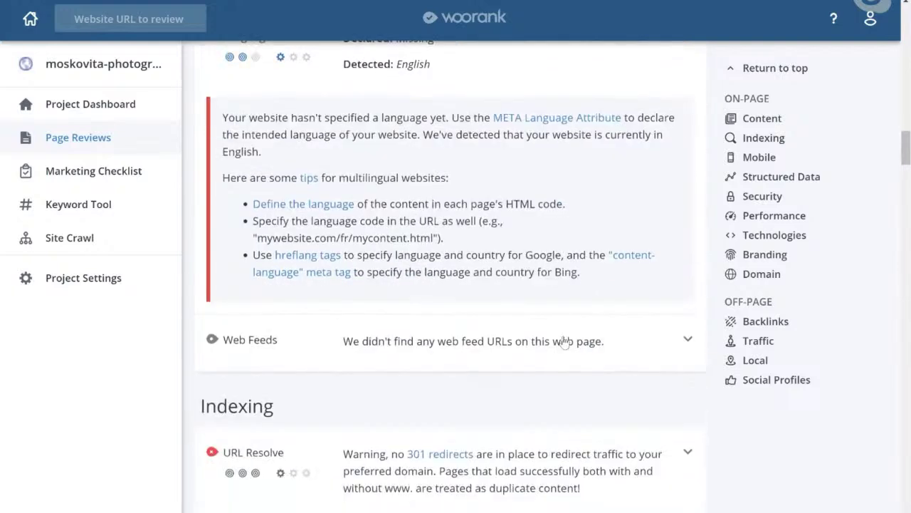
scroll(564, 340, "up", 2)
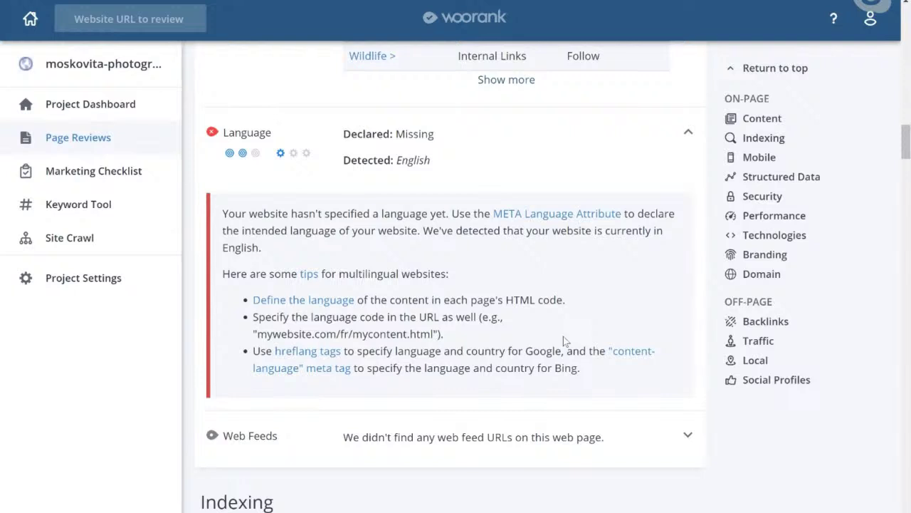
scroll(563, 340, "down", 1)
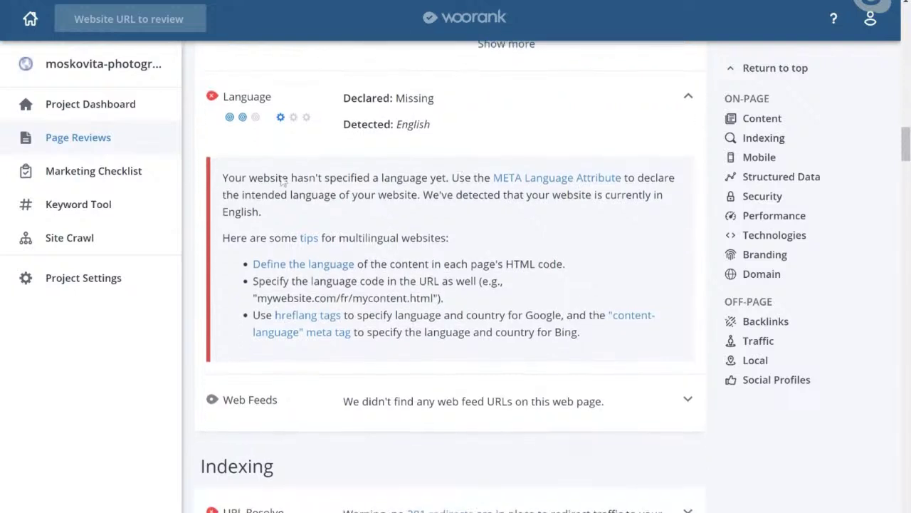
right_click(523, 251)
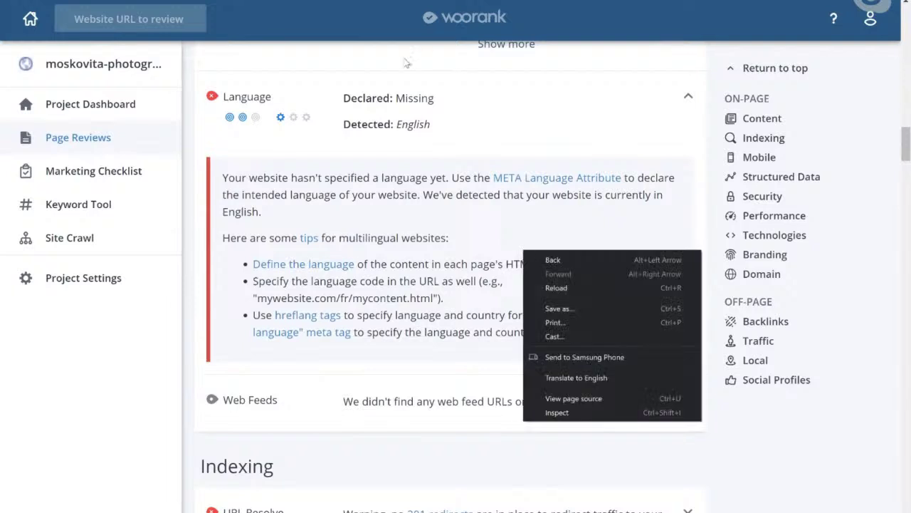
left_click(528, 111)
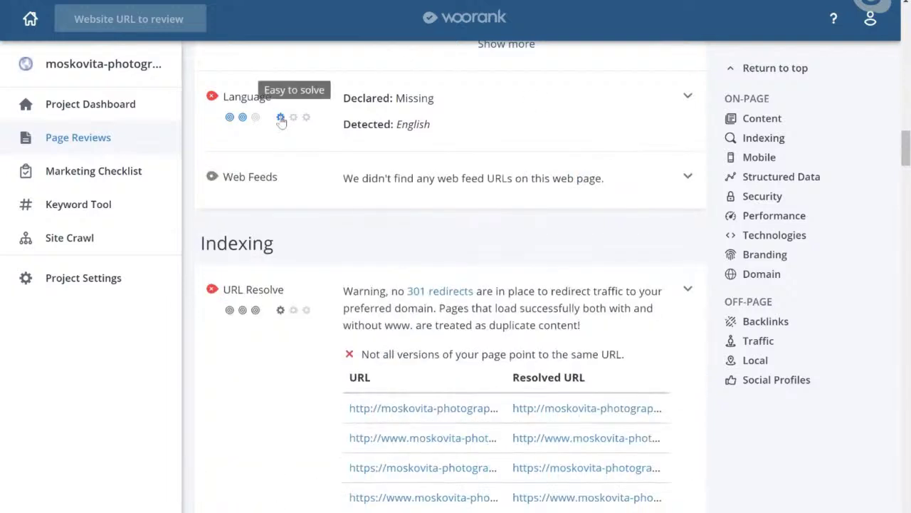
Highlight the duplicate content wording in the URL Resolve check, expand the check and read its redirect guidance.
scroll(712, 289, "down", 3)
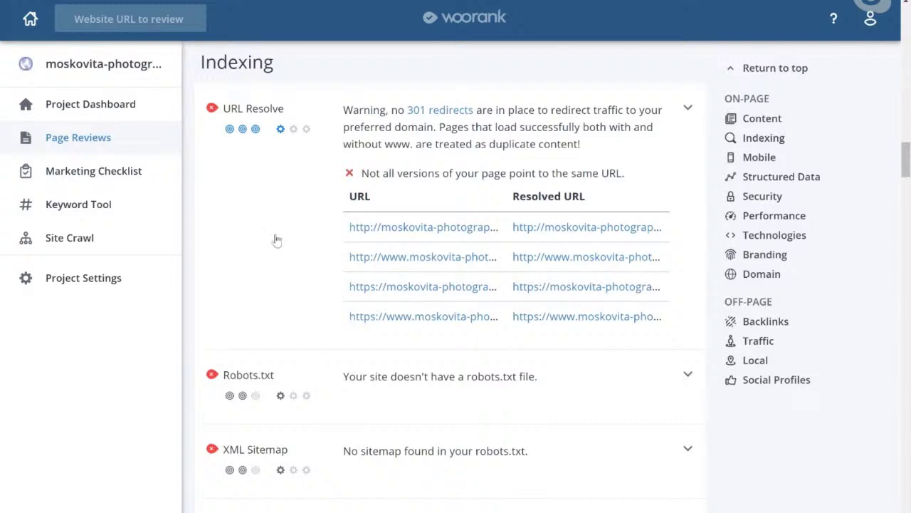
left_click_drag(496, 145, 588, 145)
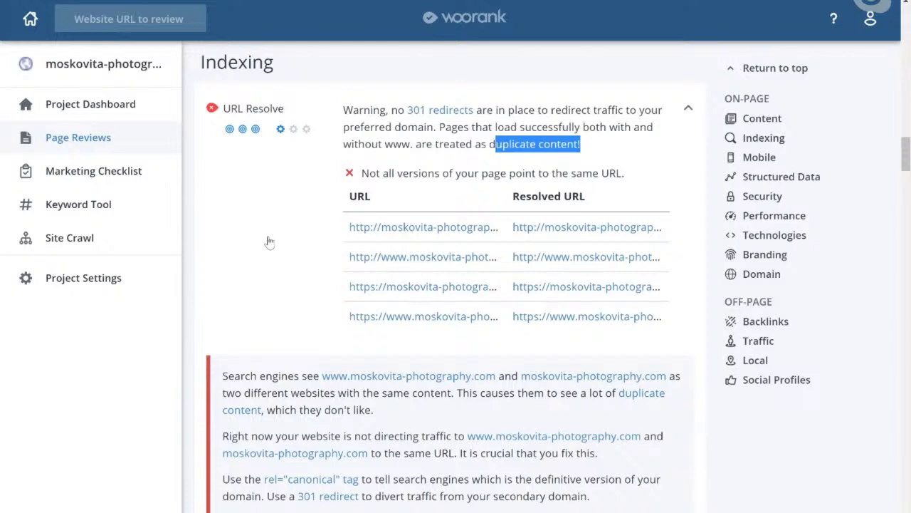
mouse_move(281, 137)
mouse_move(903, 165)
left_mouse_down()
mouse_move(906, 107)
mouse_move(907, 171)
left_mouse_up()
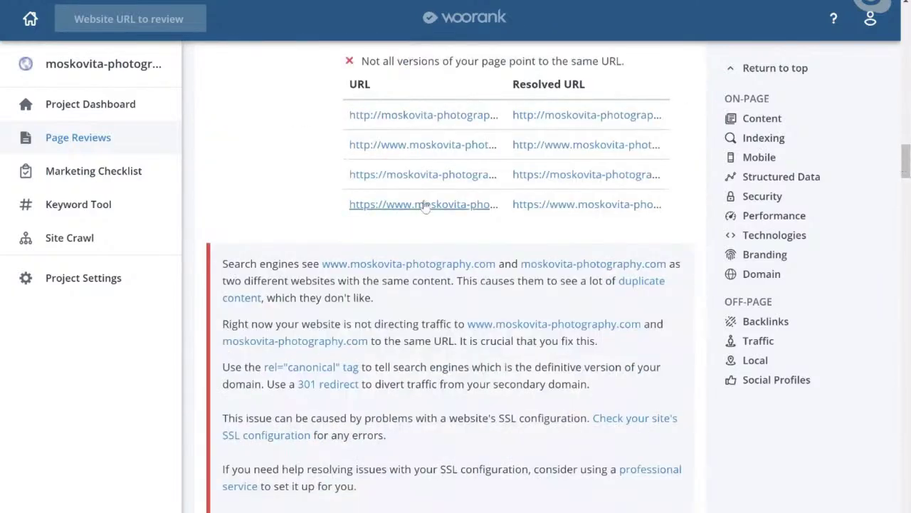
scroll(271, 197, "up", 1)
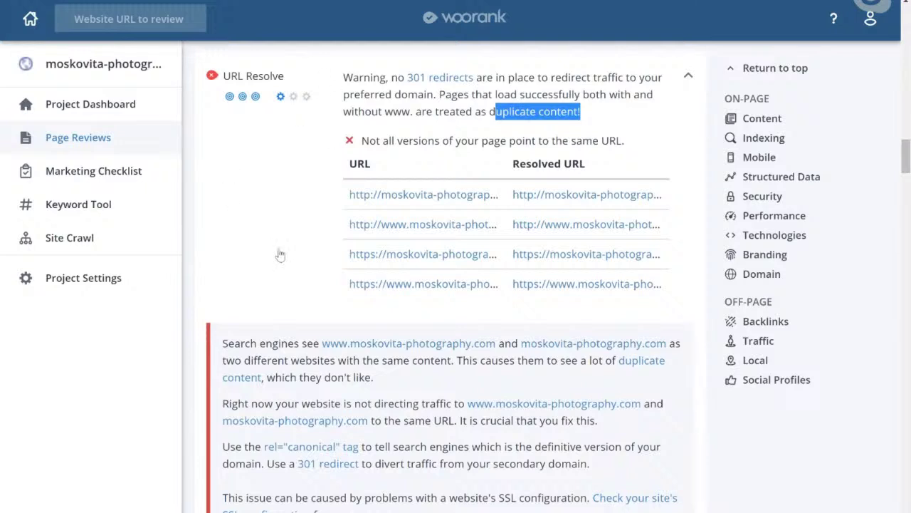
scroll(264, 246, "up", 1)
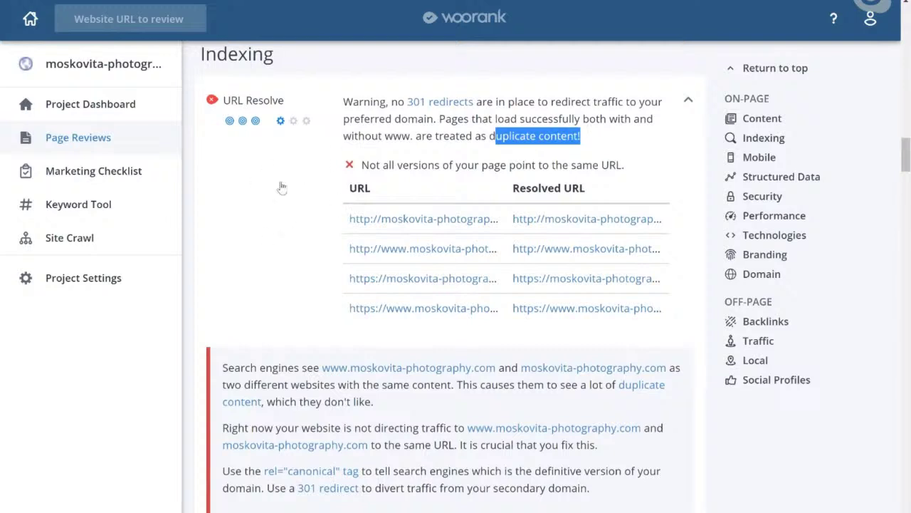
scroll(256, 219, "down", 1)
scroll(256, 218, "up", 1)
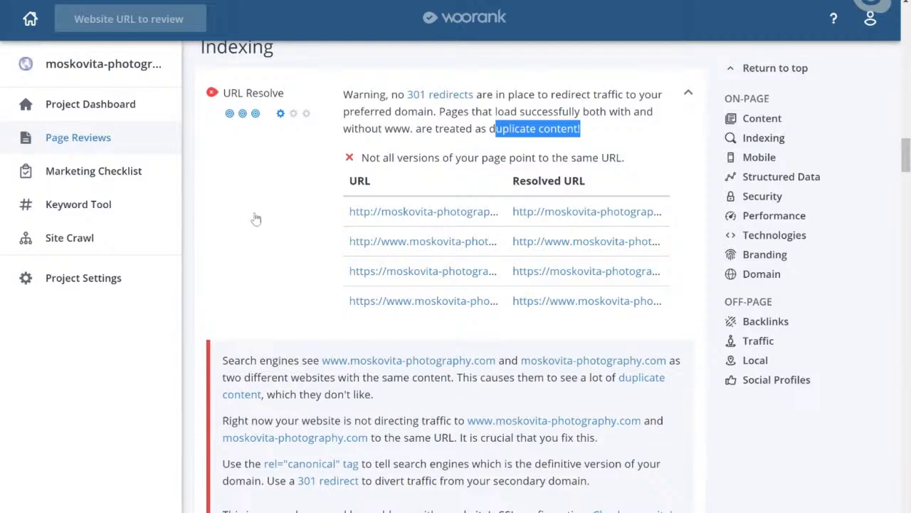
Expand the Robots.txt and XML Sitemap checks in the Indexing section to show their guidance.
scroll(256, 218, "down", 5)
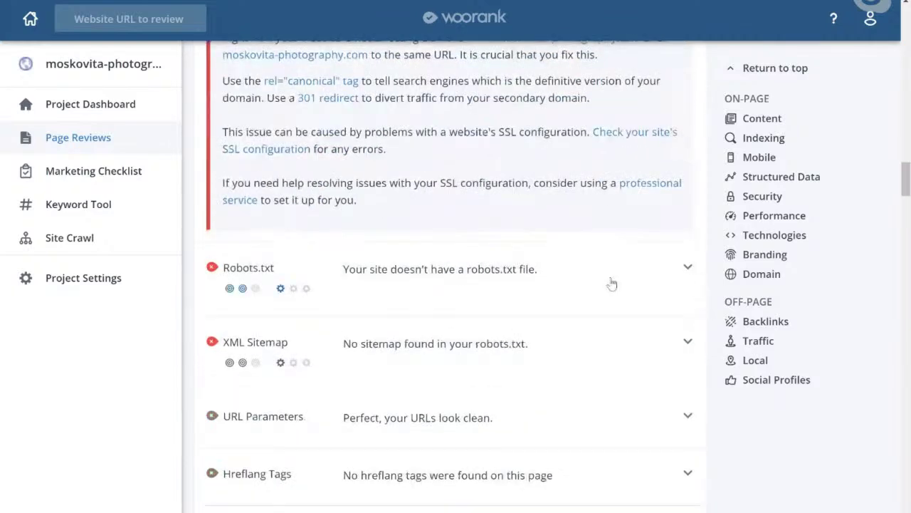
left_click(688, 267)
scroll(606, 283, "down", 2)
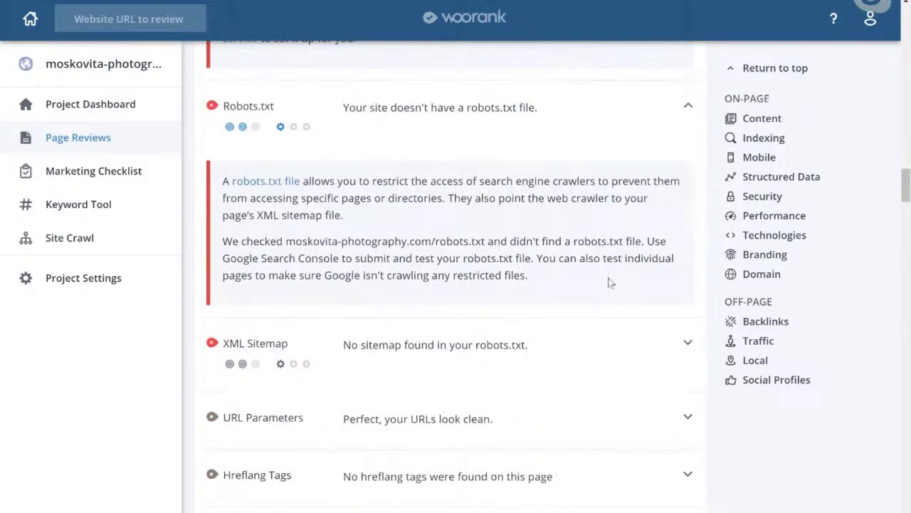
left_click(596, 363)
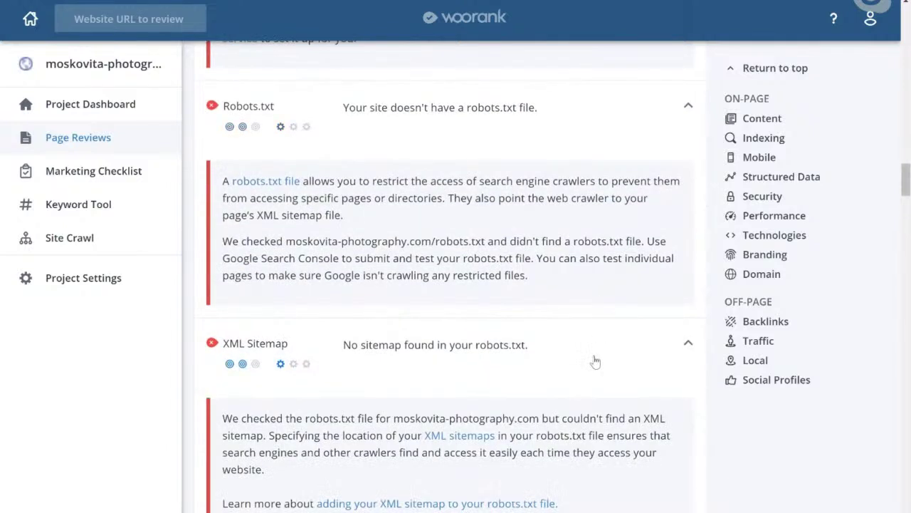
scroll(595, 363, "down", 1)
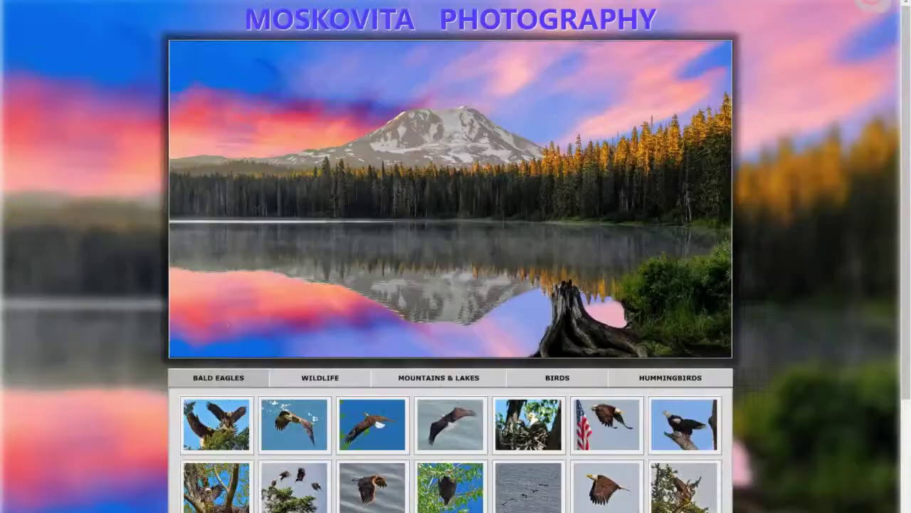
Switch to the Wildlife gallery on the Moskovita Photography site, enlarge the ram photo and look over the thumbnails and page links.
left_click(438, 377)
left_click(324, 376)
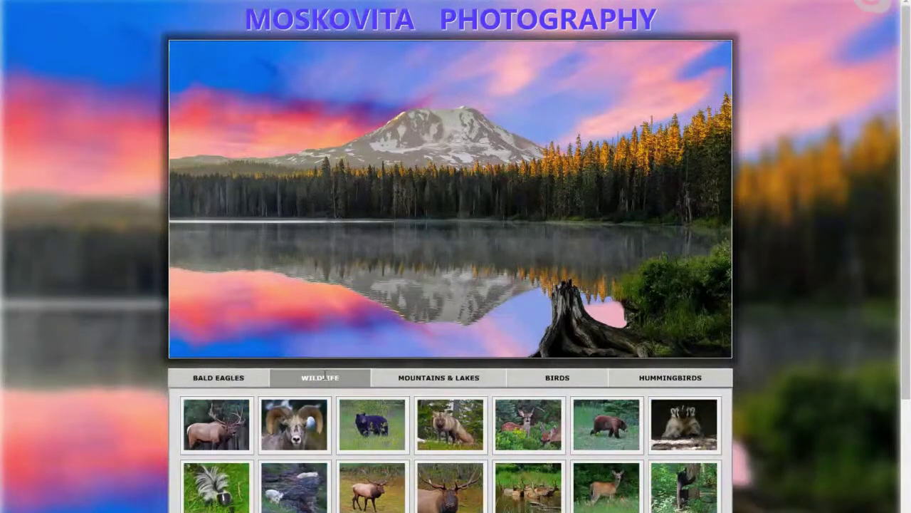
left_click(294, 424)
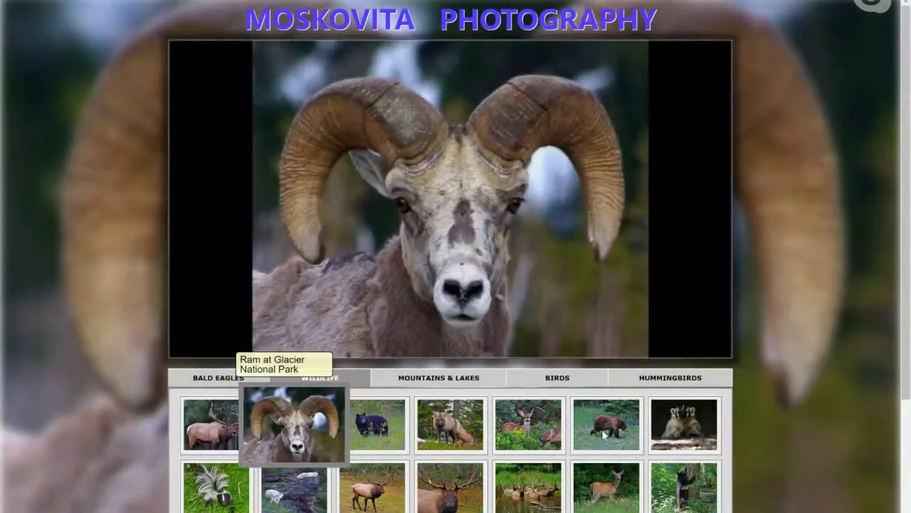
scroll(456, 276, "down", 3)
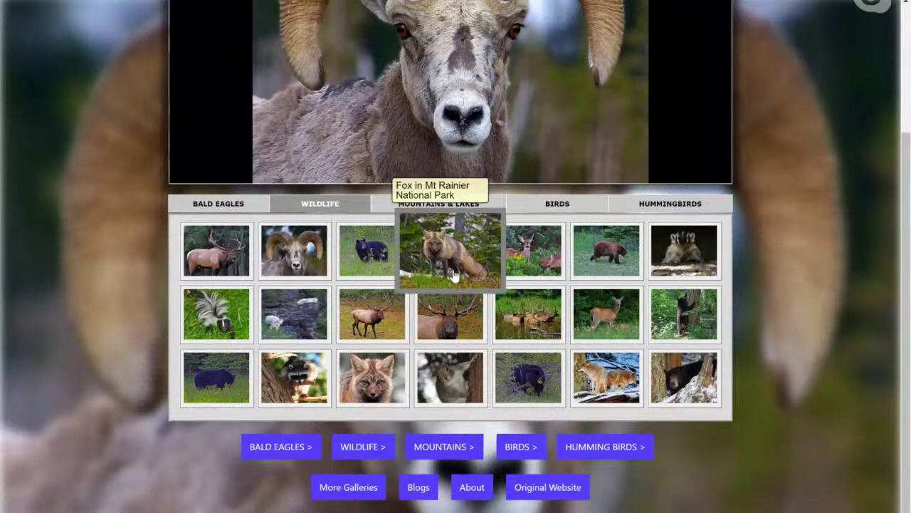
scroll(453, 276, "up", 3)
scroll(450, 291, "down", 1)
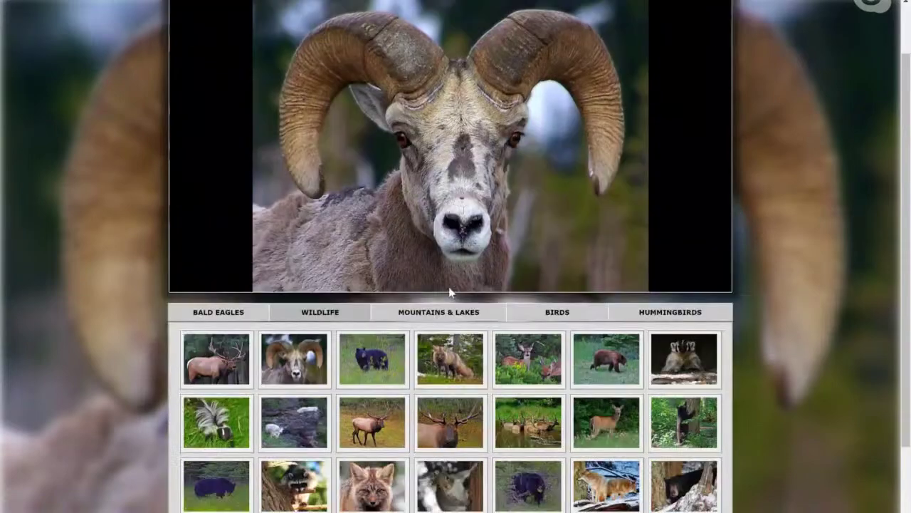
scroll(450, 292, "down", 2)
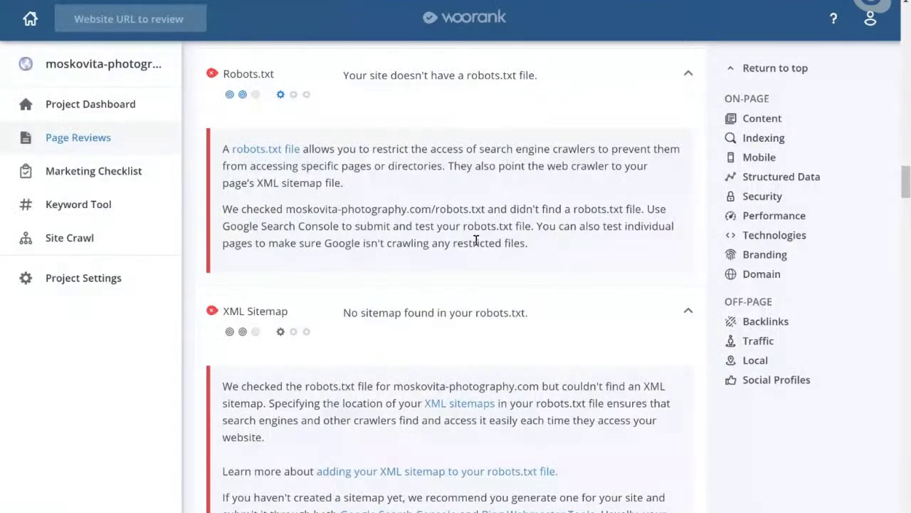
Read the Robots.txt and XML Sitemap guidance in the WooRank page review.
scroll(475, 240, "up", 1)
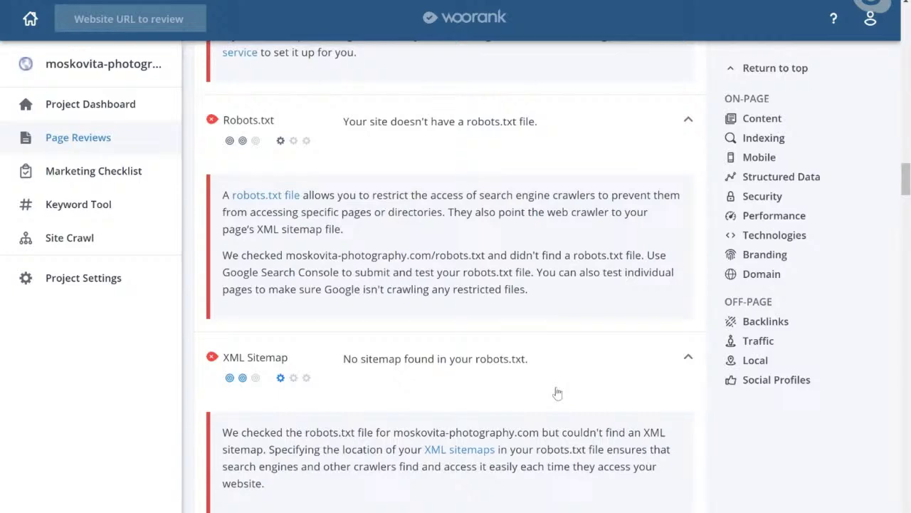
scroll(558, 393, "down", 2)
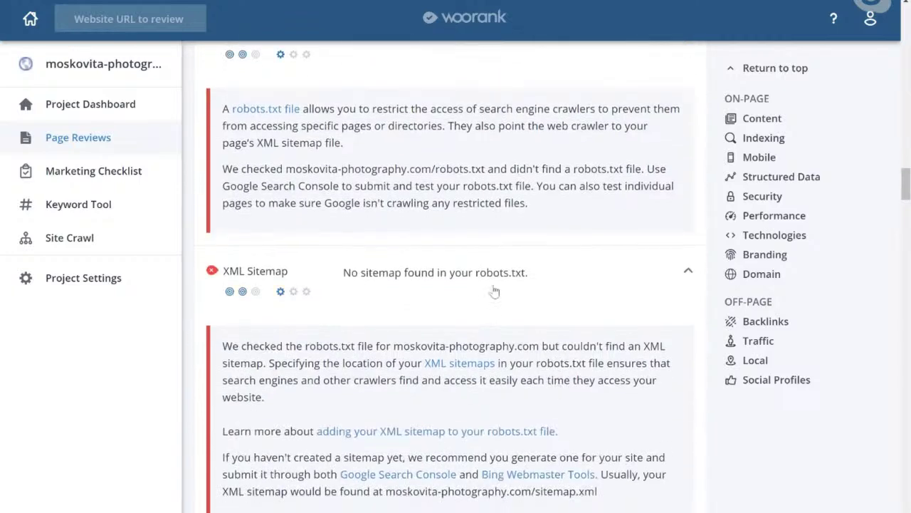
scroll(536, 151, "up", 2)
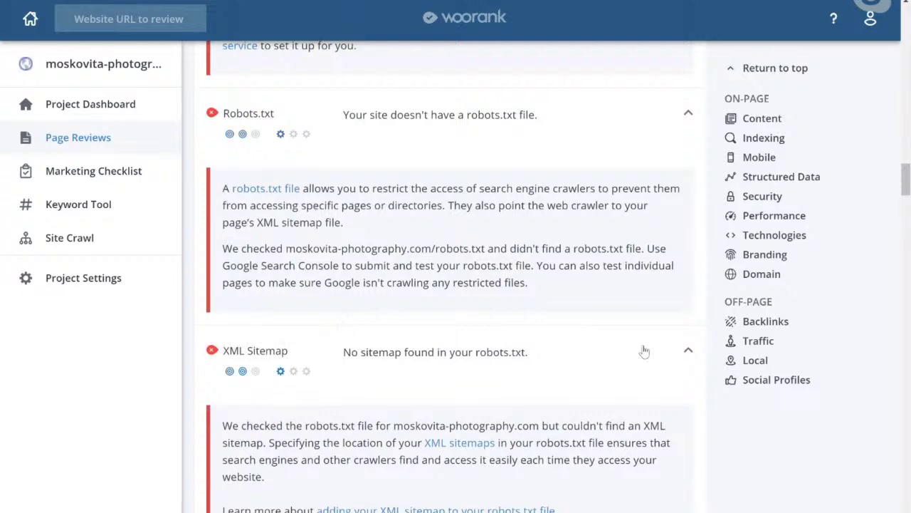
scroll(644, 349, "down", 5)
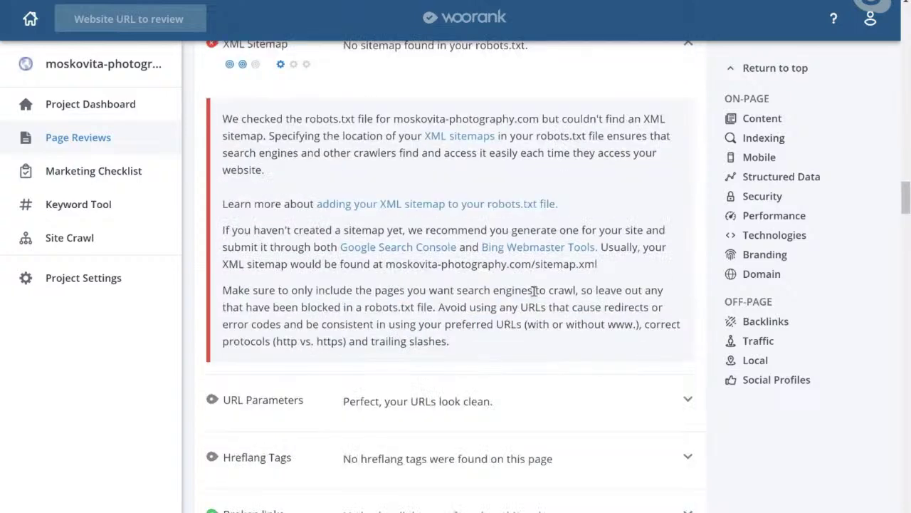
scroll(534, 292, "down", 1)
Expand the Underscores in the URLs check and examine its flagged URLs, ratings and hyphen advice alongside the neighbouring Broken links check.
scroll(534, 291, "down", 4)
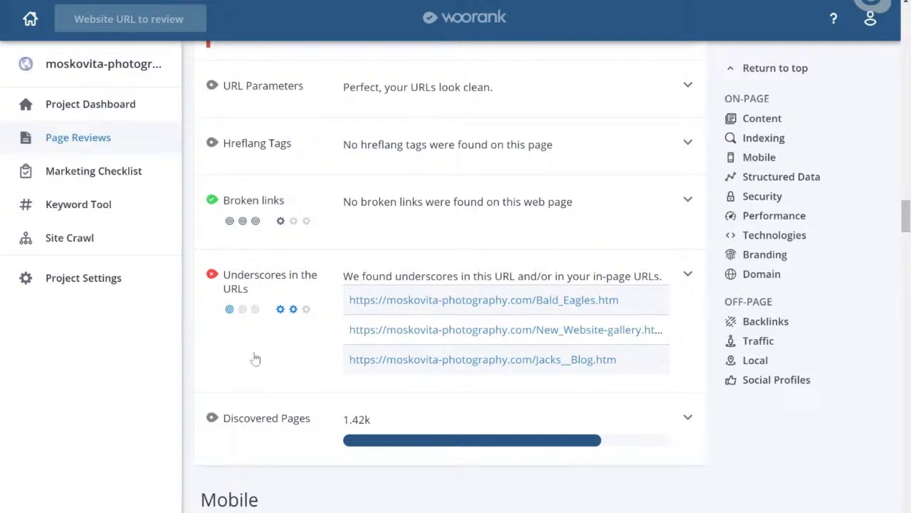
left_click(688, 275)
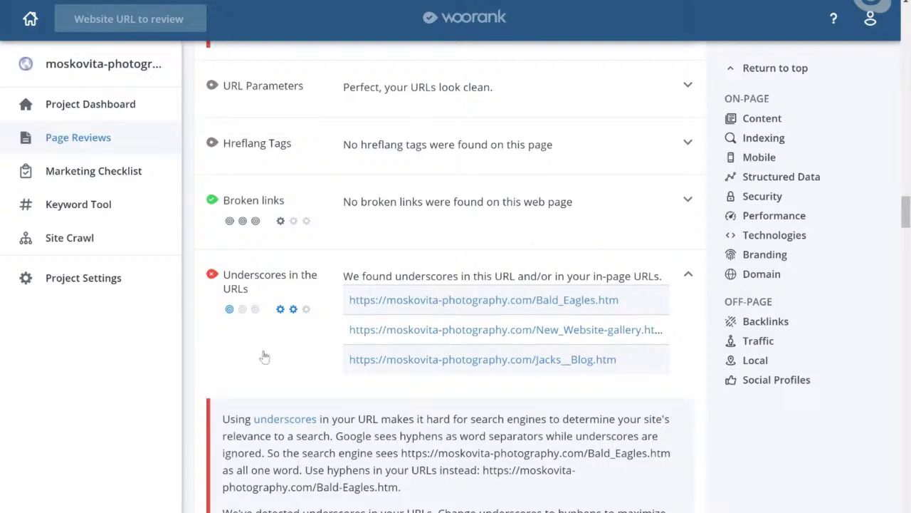
scroll(282, 363, "down", 2)
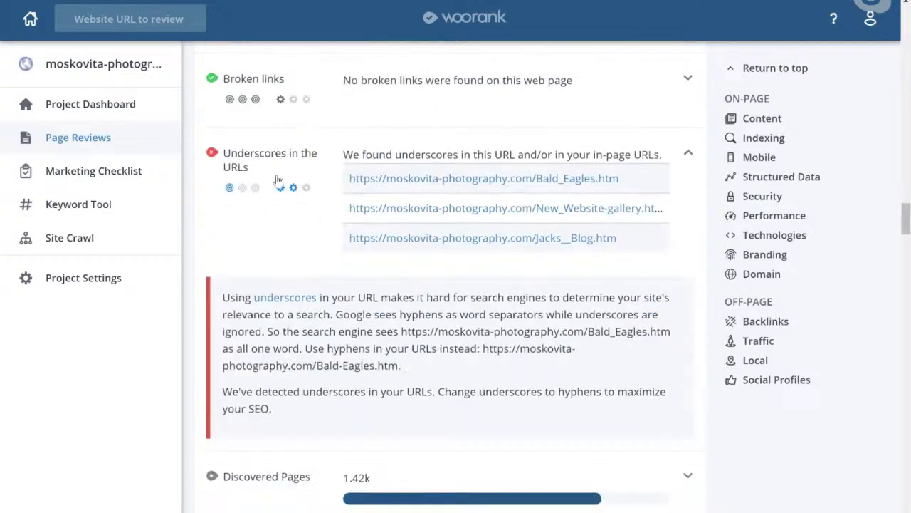
scroll(306, 200, "up", 2)
scroll(306, 198, "up", 10)
scroll(306, 193, "down", 4)
scroll(306, 193, "down", 5)
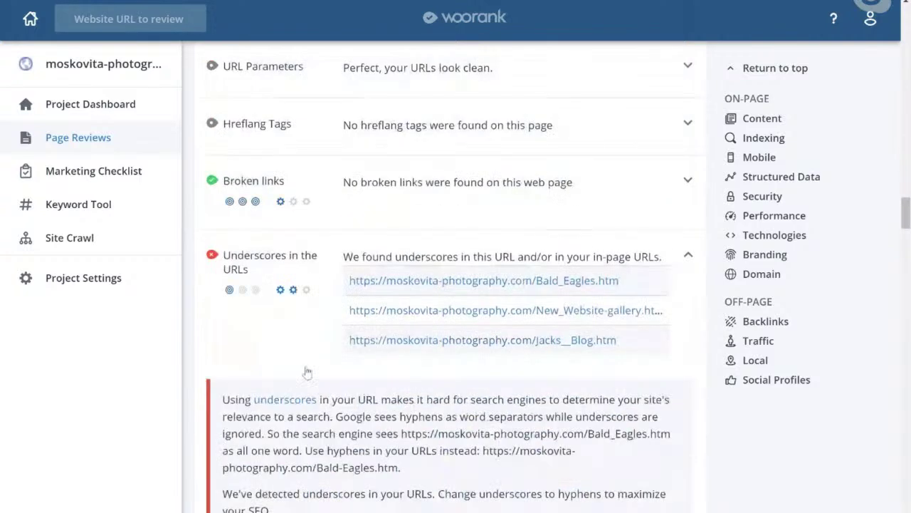
scroll(307, 372, "down", 4)
scroll(307, 373, "up", 3)
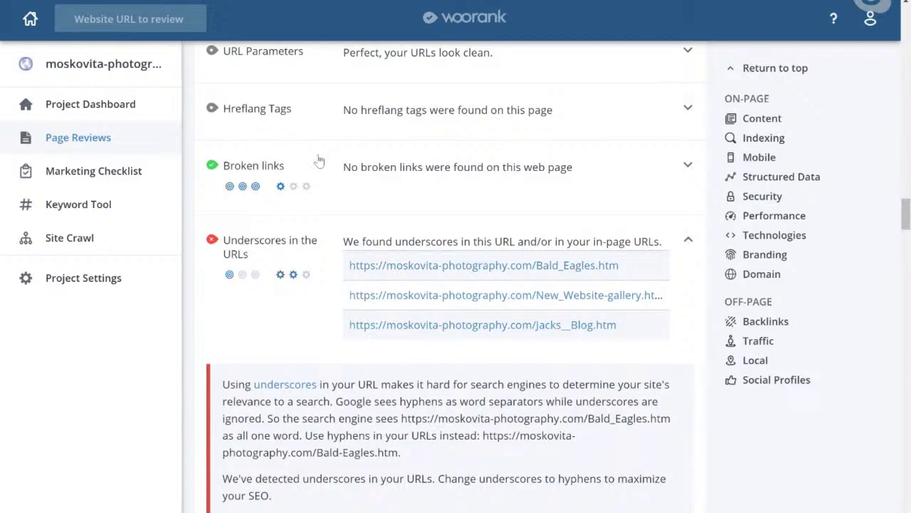
scroll(319, 161, "up", 3)
scroll(320, 158, "down", 3)
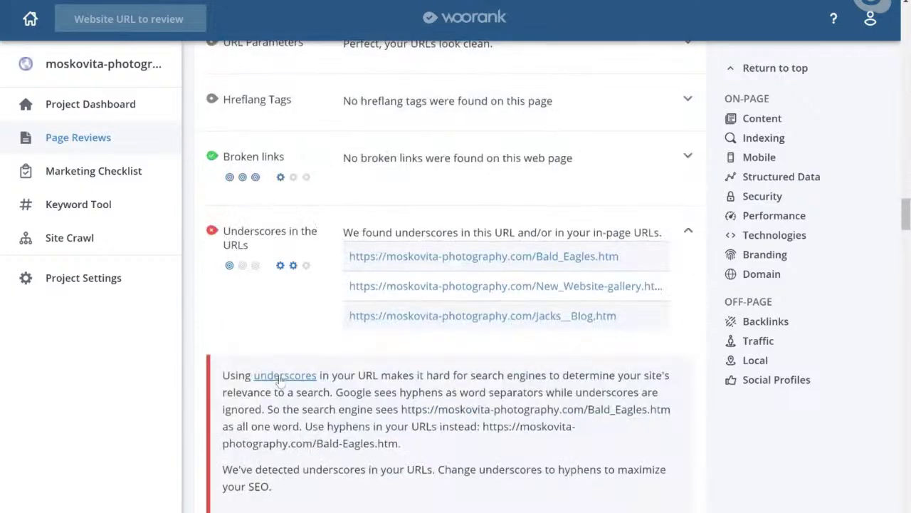
scroll(280, 382, "down", 3)
scroll(280, 380, "up", 4)
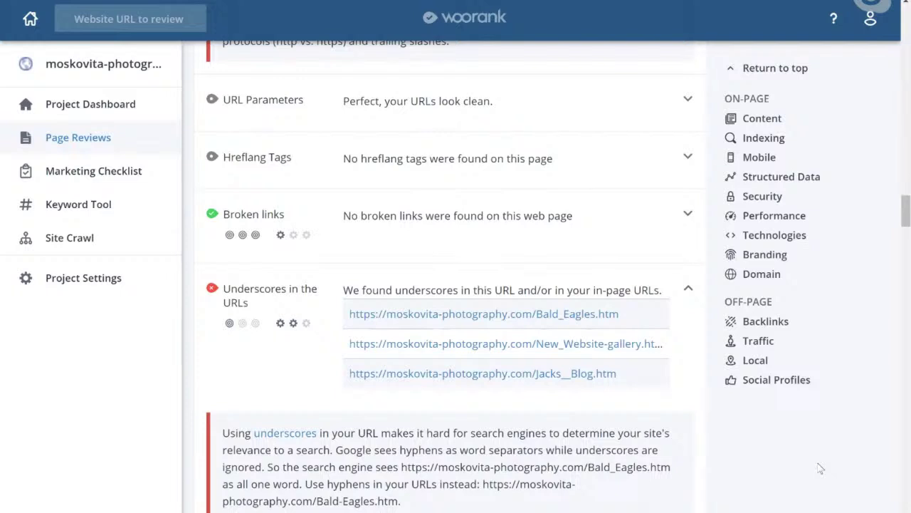
scroll(821, 467, "down", 2)
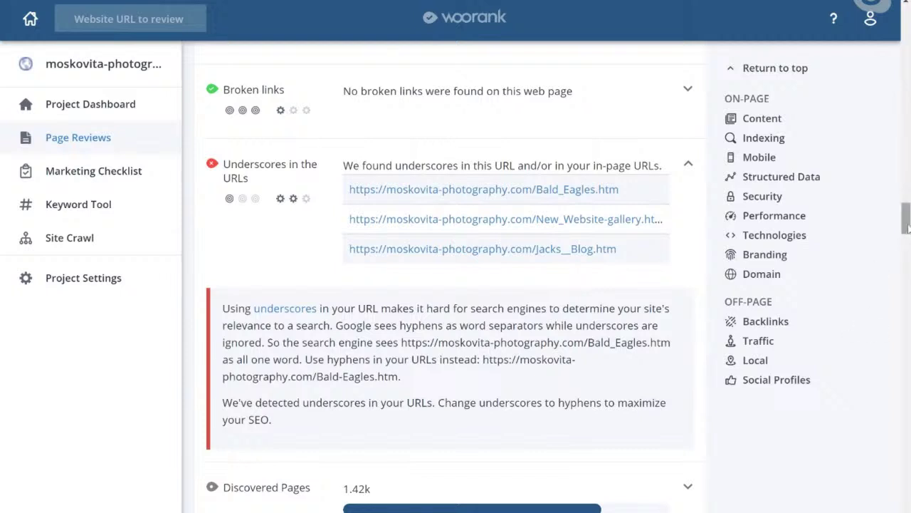
Check the impact and effort ratings of the underscores check, and filter the page review to High impact checks.
mouse_move(230, 204)
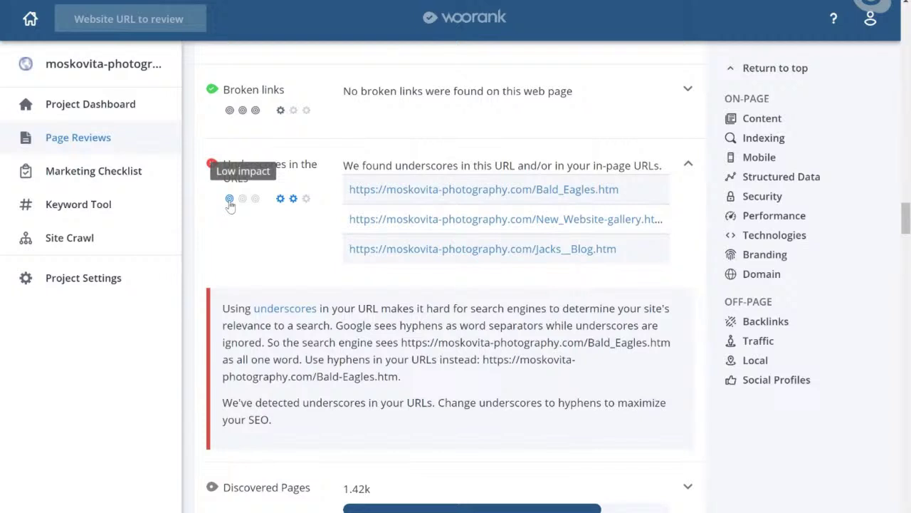
mouse_move(299, 206)
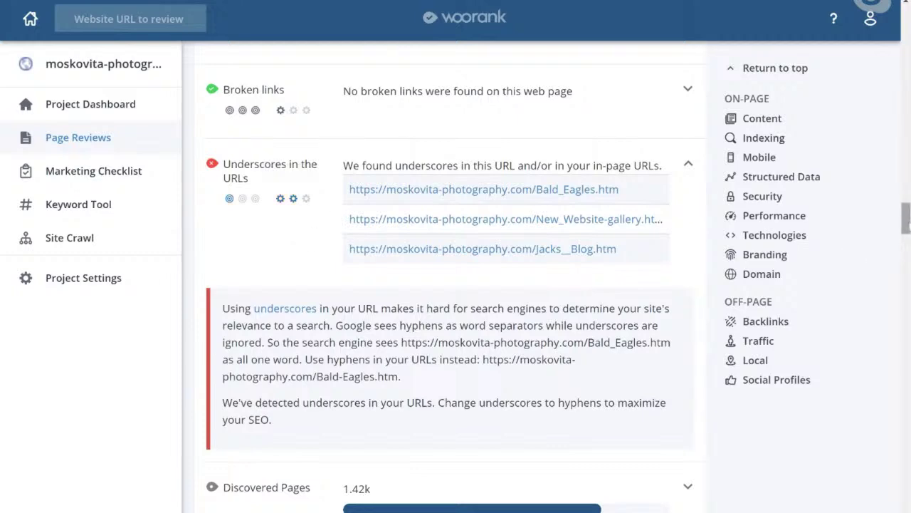
left_click_drag(906, 218, 906, 60)
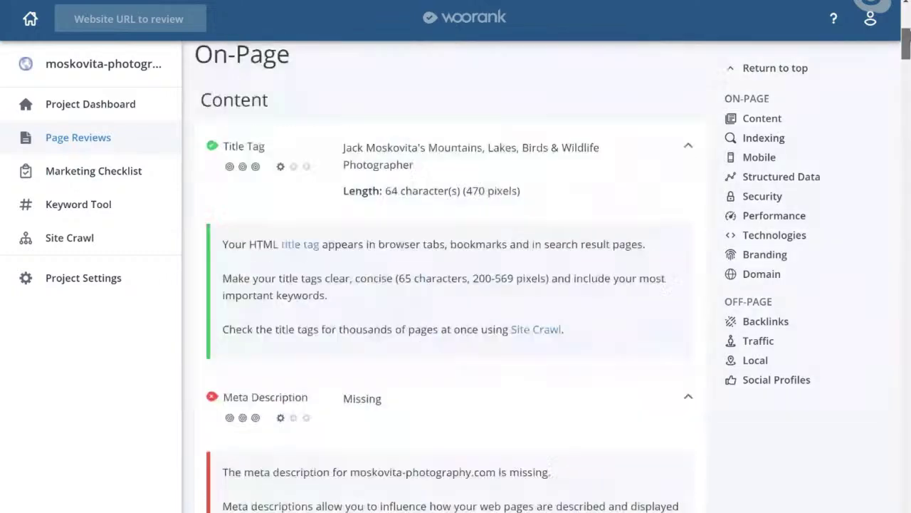
scroll(616, 377, "down", 1)
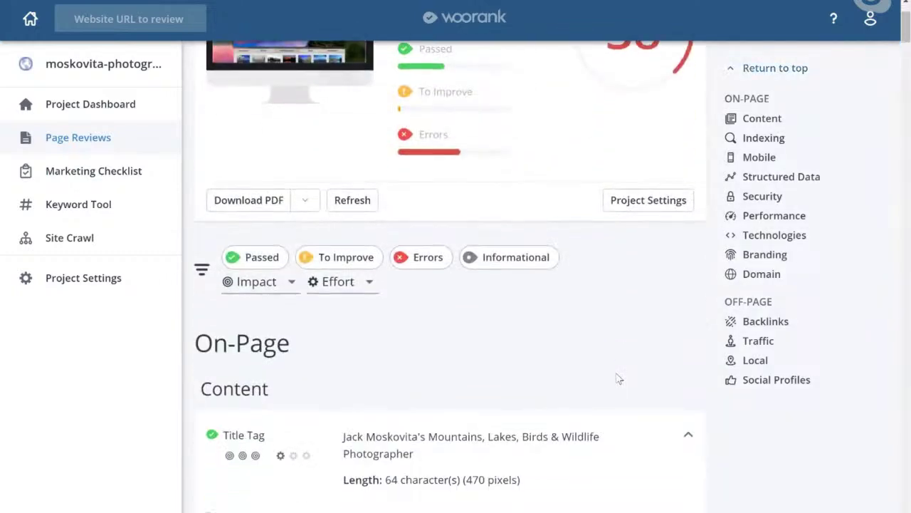
left_click(276, 282)
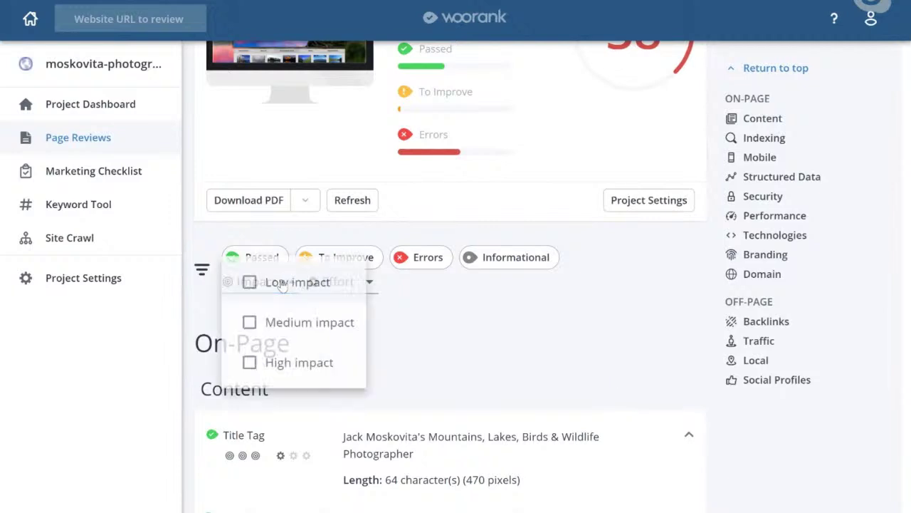
left_click(274, 370)
left_click(670, 336)
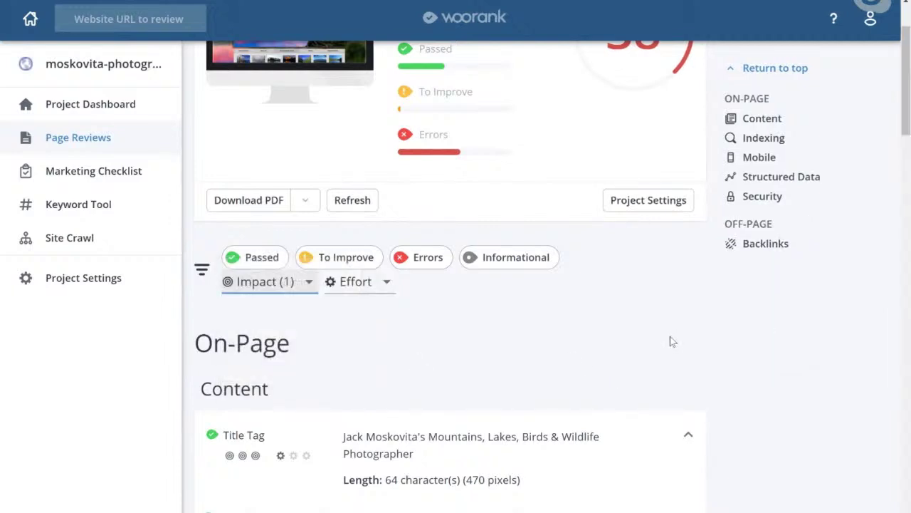
scroll(618, 369, "down", 4)
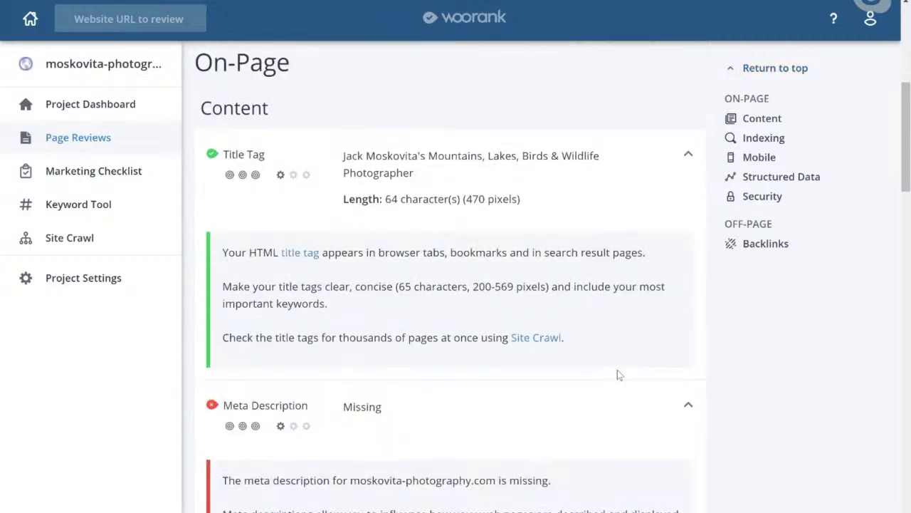
Remove the High impact filter from the page review.
scroll(617, 370, "up", 3)
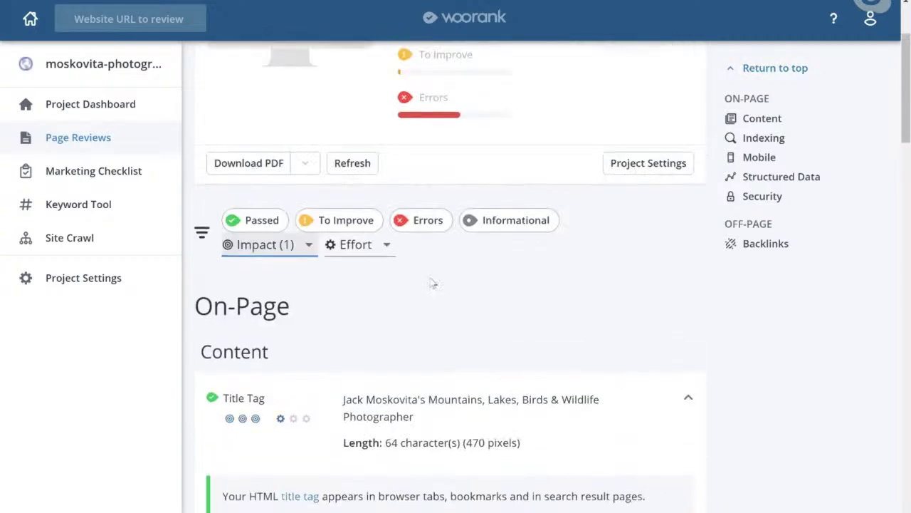
left_click(278, 250)
left_click(250, 327)
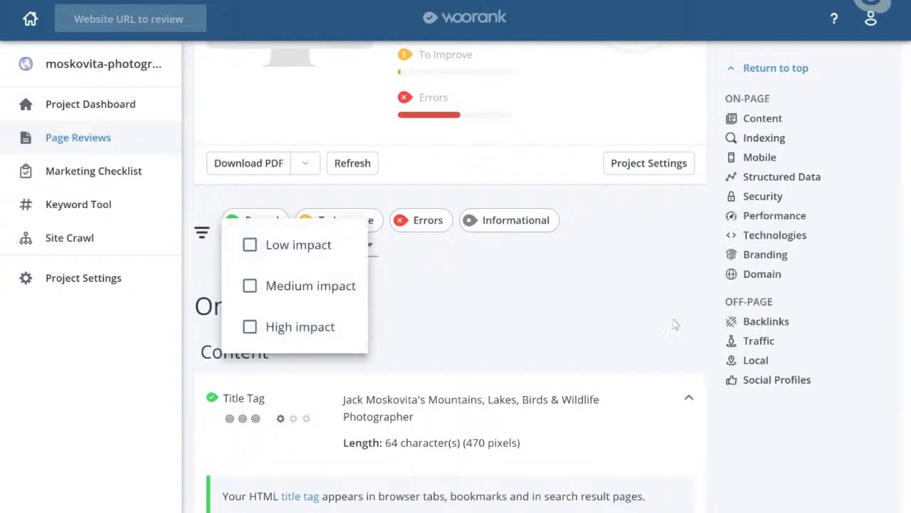
left_click(826, 262)
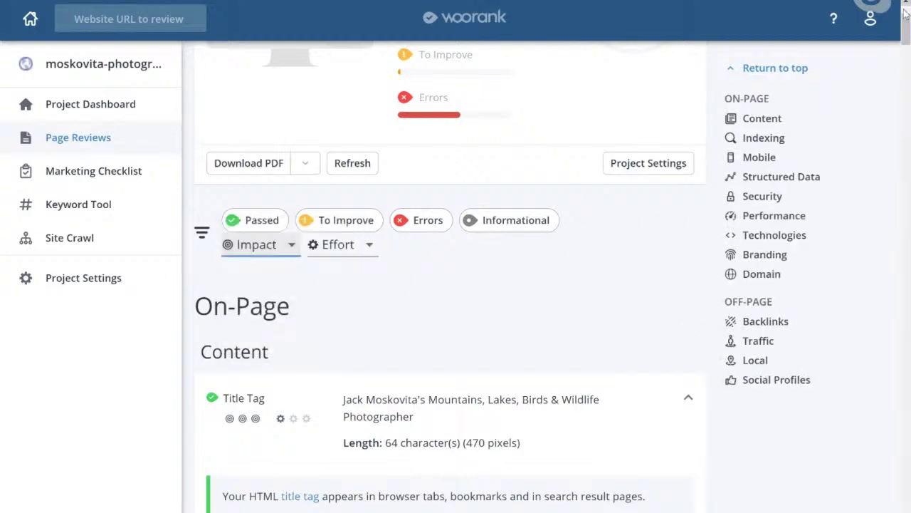
Return to the Underscores in the URLs check, expand Discovered Pages below it and read its indexing guidance.
left_click_drag(905, 21, 878, 217)
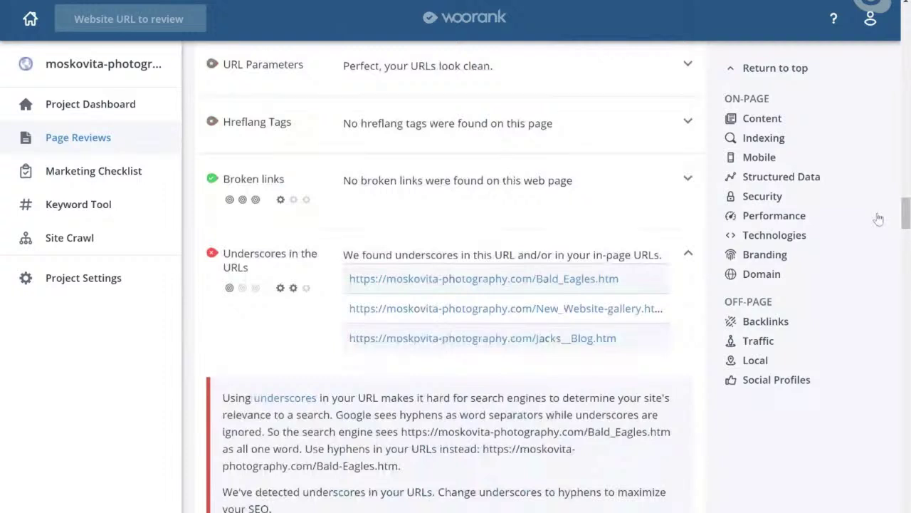
scroll(883, 285, "down", 4)
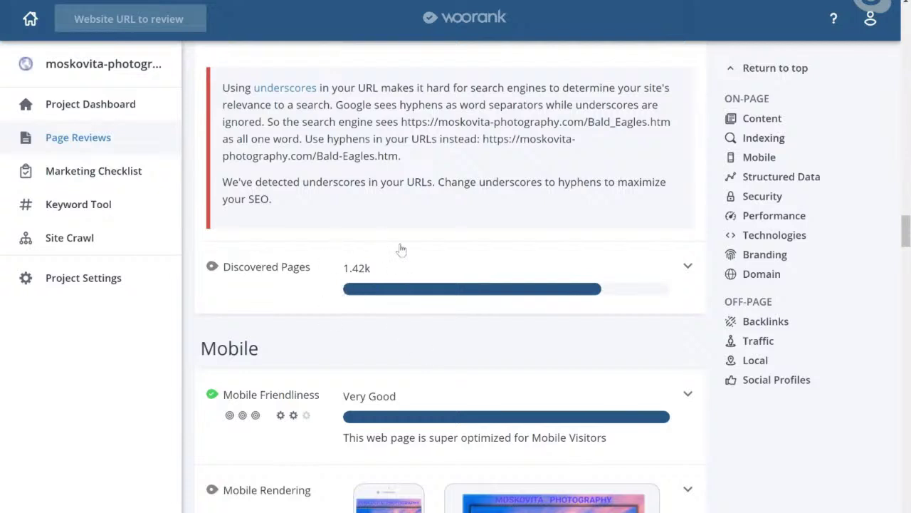
left_click(418, 265)
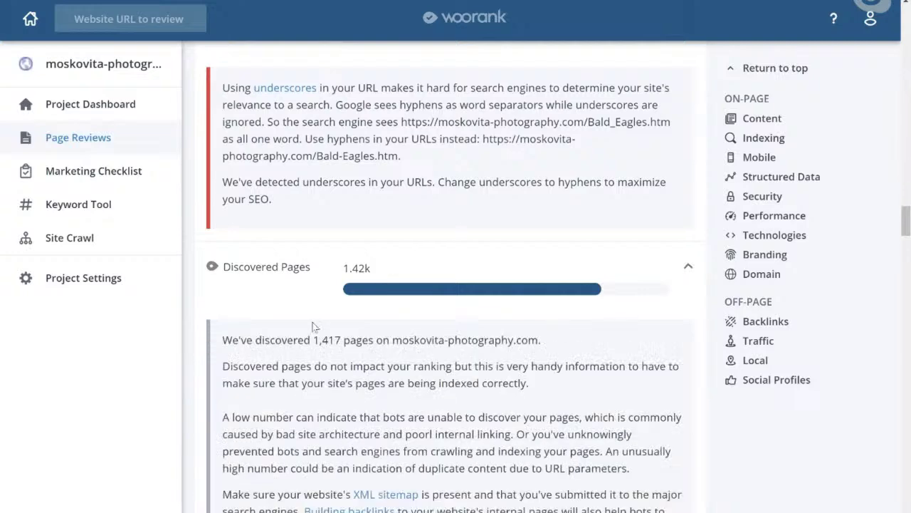
scroll(377, 376, "down", 6)
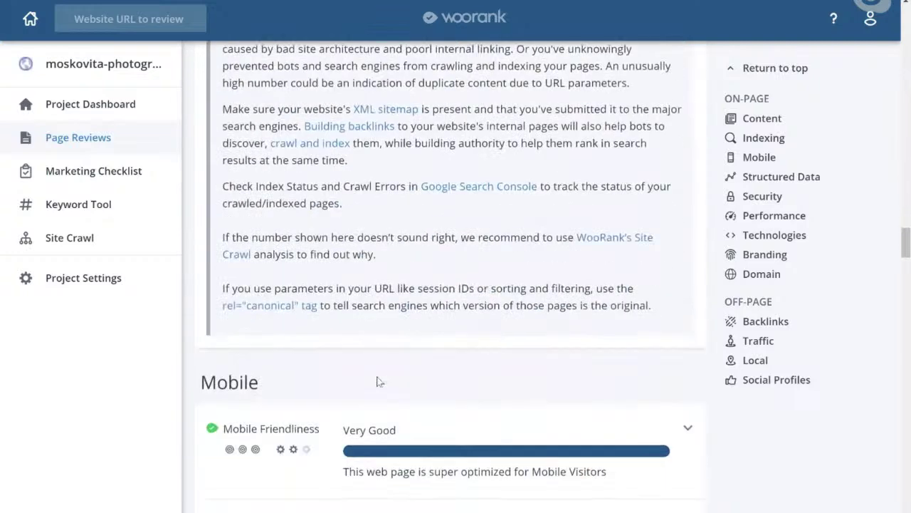
Review the Mobile section's checks, including Mobile Friendliness, Mobile Rendering, Tap Targets, Plugins, Font Size Legibility and Mobile Viewport.
scroll(378, 383, "down", 1)
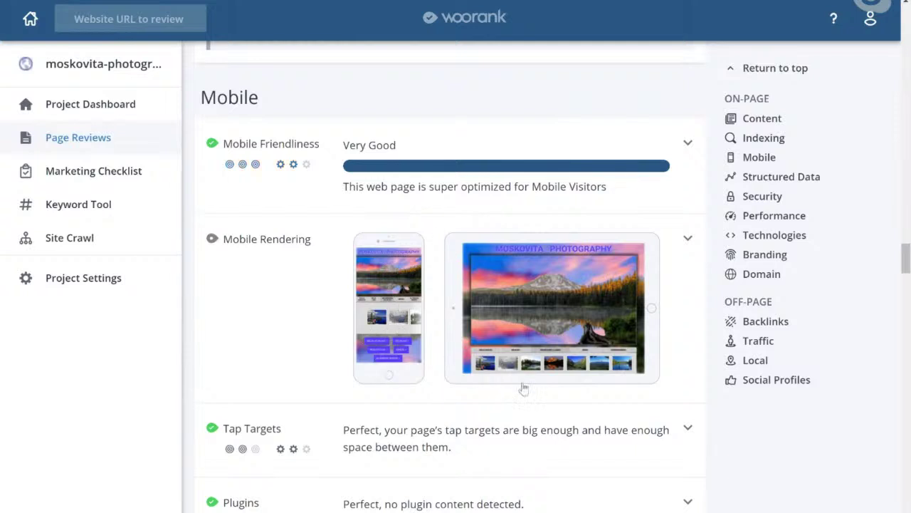
scroll(522, 387, "down", 2)
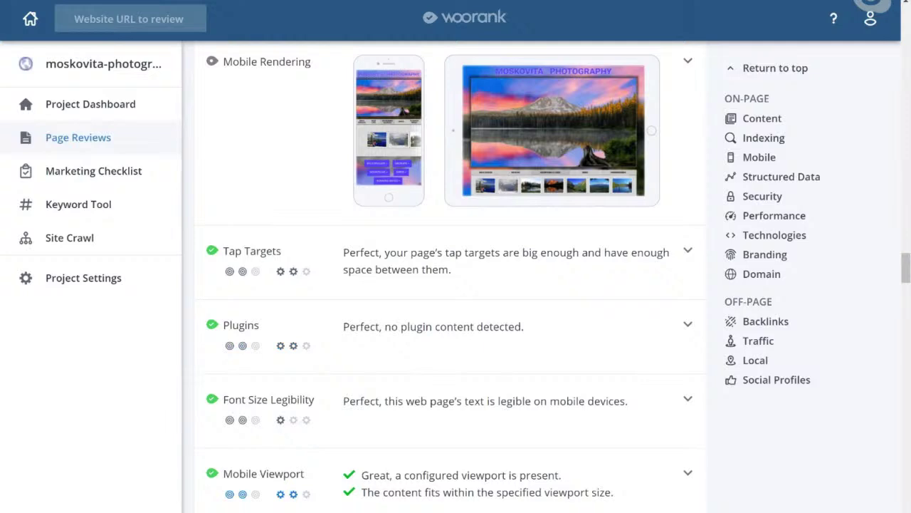
scroll(451, 278, "down", 8)
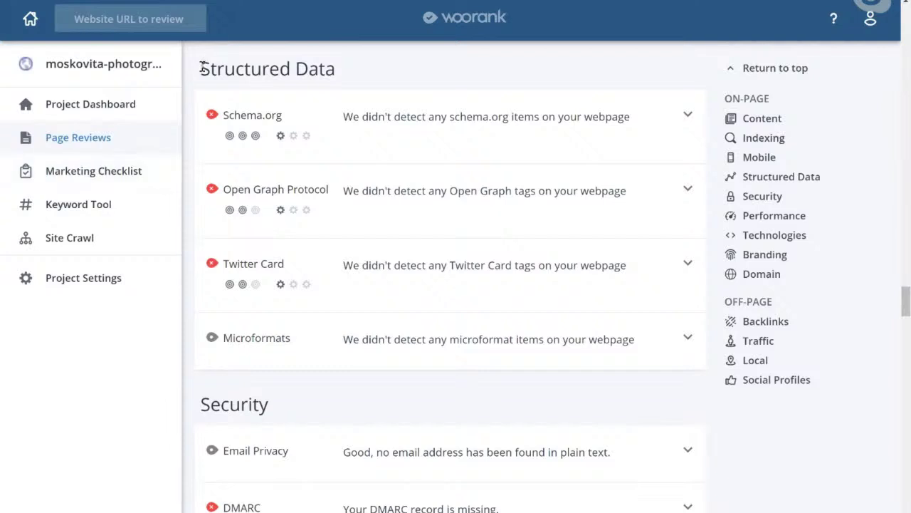
Highlight the Structured Data heading, expand the Schema.org check to read its guidance, and collapse it again.
left_click_drag(202, 68, 345, 70)
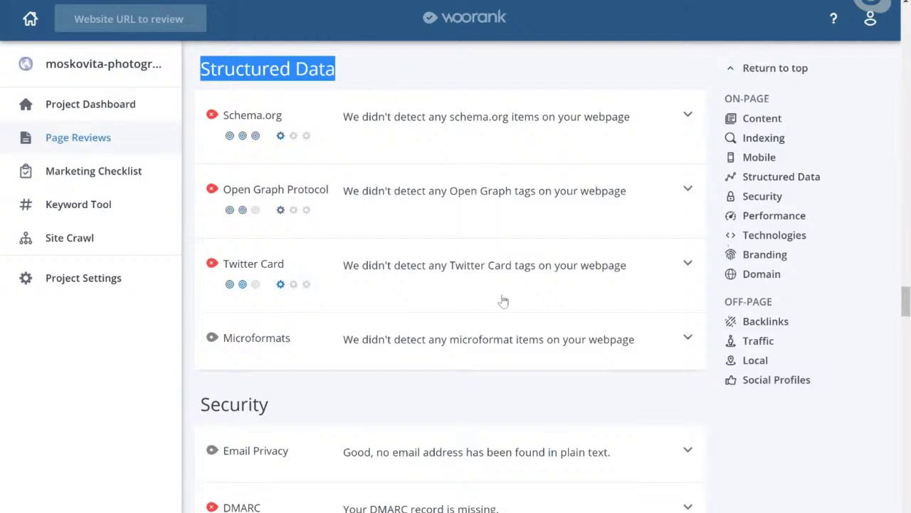
left_click(411, 153)
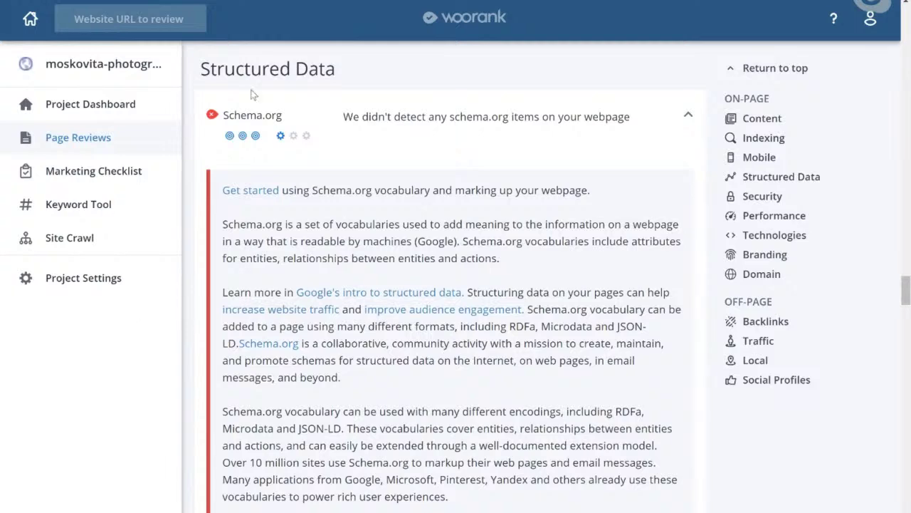
scroll(410, 290, "down", 1)
scroll(410, 291, "down", 3)
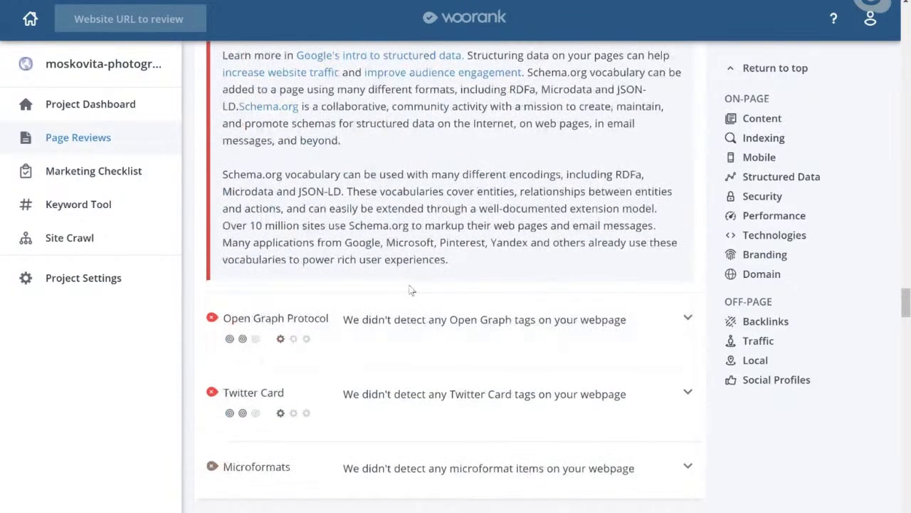
scroll(411, 291, "down", 2)
scroll(411, 291, "up", 5)
left_click(356, 209)
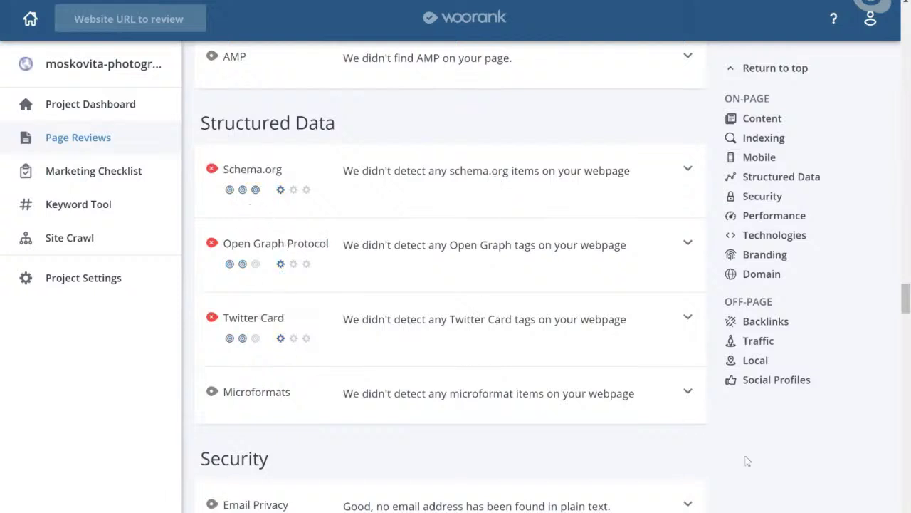
Highlight the HTTPS redirect finding in the Security section and expand the SSL Secure check to show its best practices.
scroll(747, 461, "down", 6)
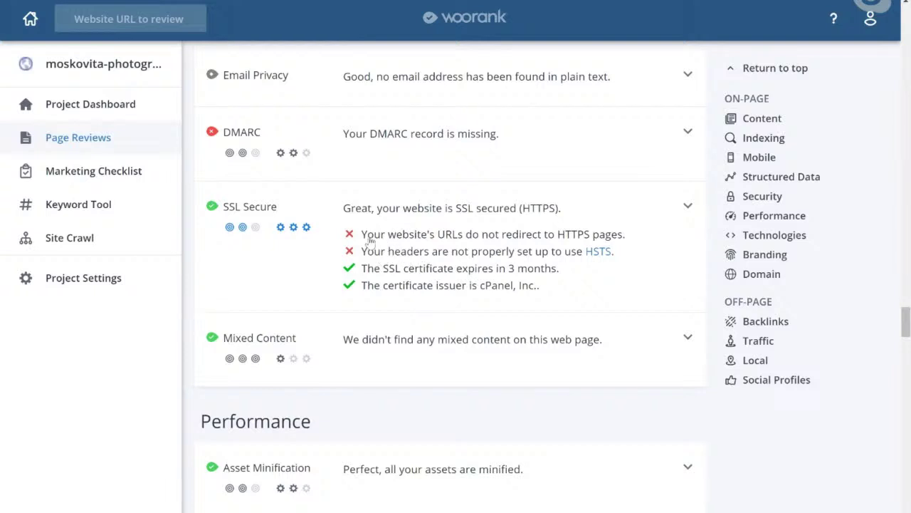
left_click_drag(366, 234, 538, 241)
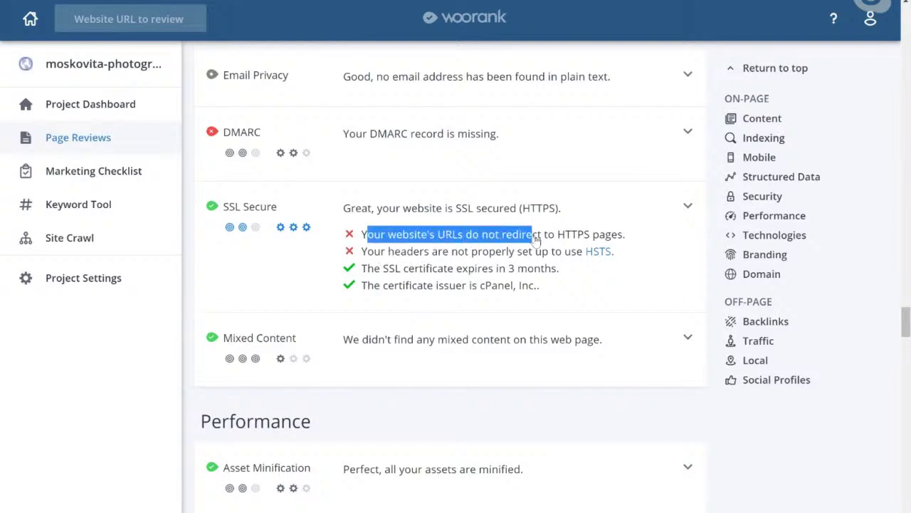
left_click(535, 239)
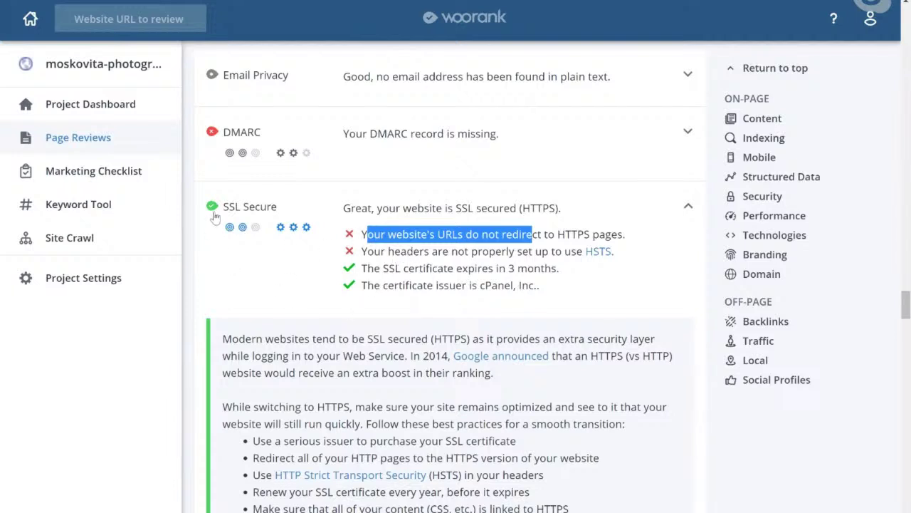
left_click_drag(228, 206, 272, 206)
Examine the Asset Minification, Asset Compression and Asset Cacheability checks in the Performance section.
scroll(457, 321, "down", 6)
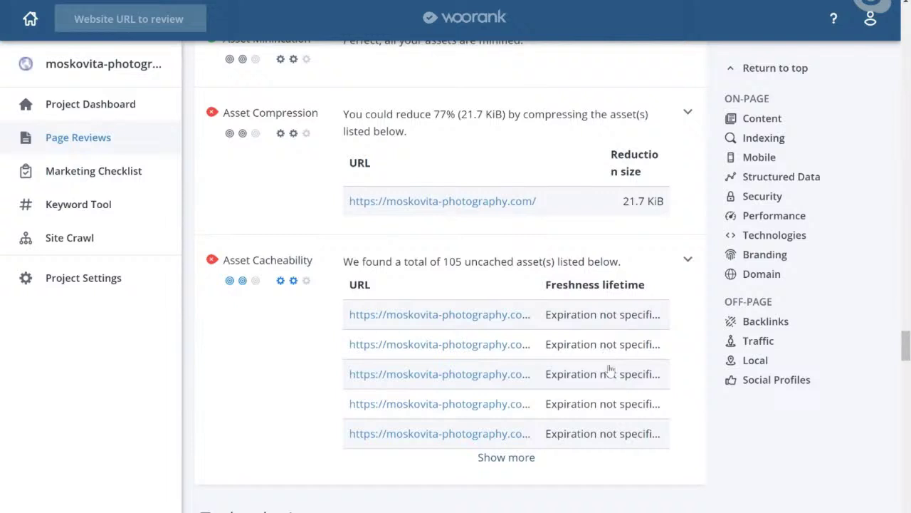
scroll(610, 370, "up", 1)
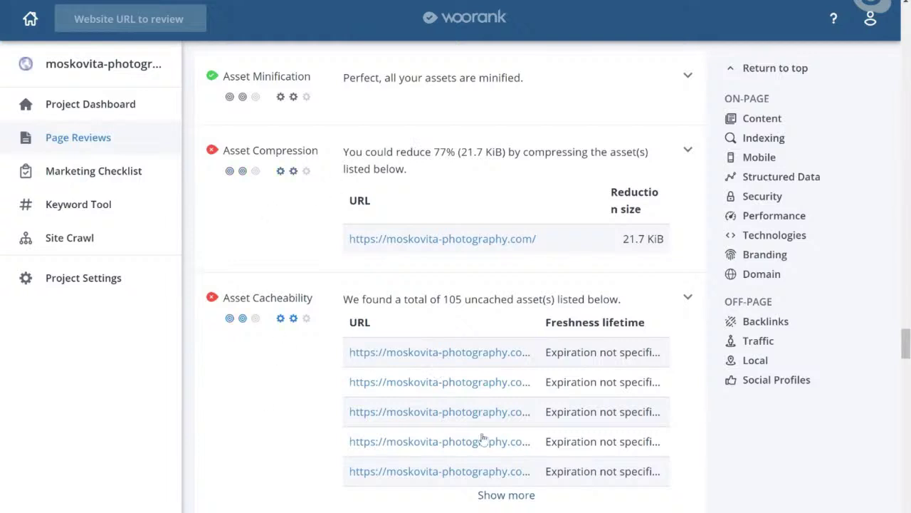
scroll(483, 438, "down", 2)
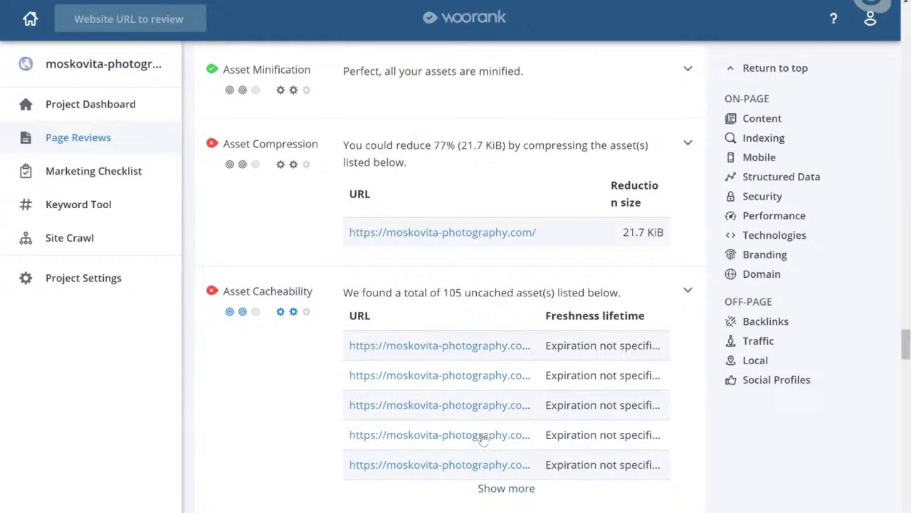
scroll(483, 439, "up", 2)
Expand the Analytics check in the Technologies section and read its advice on web analytics tools.
scroll(483, 439, "down", 8)
scroll(483, 438, "down", 1)
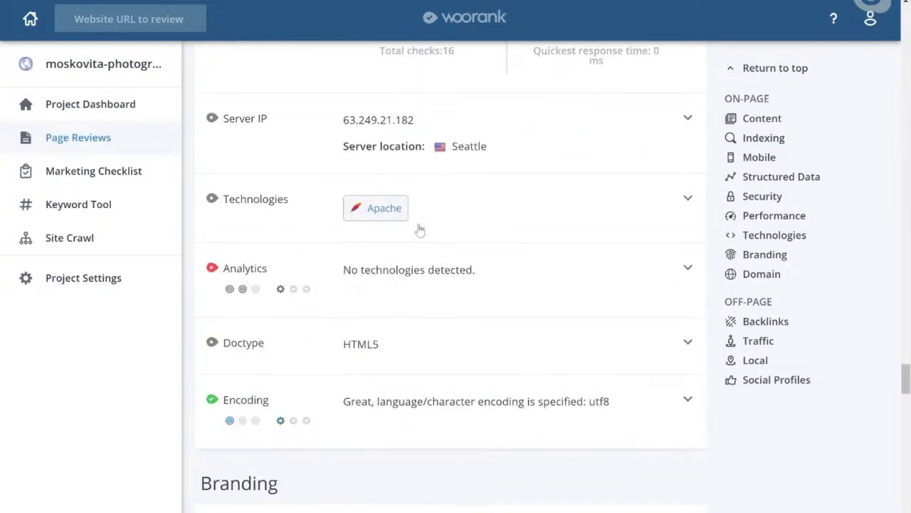
left_click(562, 272)
scroll(563, 272, "down", 1)
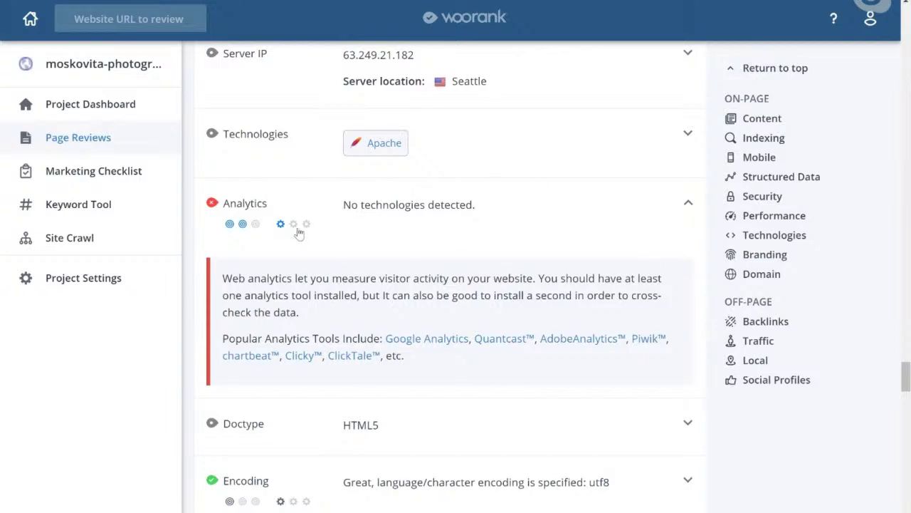
Look over the Branding checks in WooRank, and switch to the Moskovita Photography site to show its Mountains & Lakes gallery.
scroll(527, 273, "down", 1)
scroll(528, 273, "down", 5)
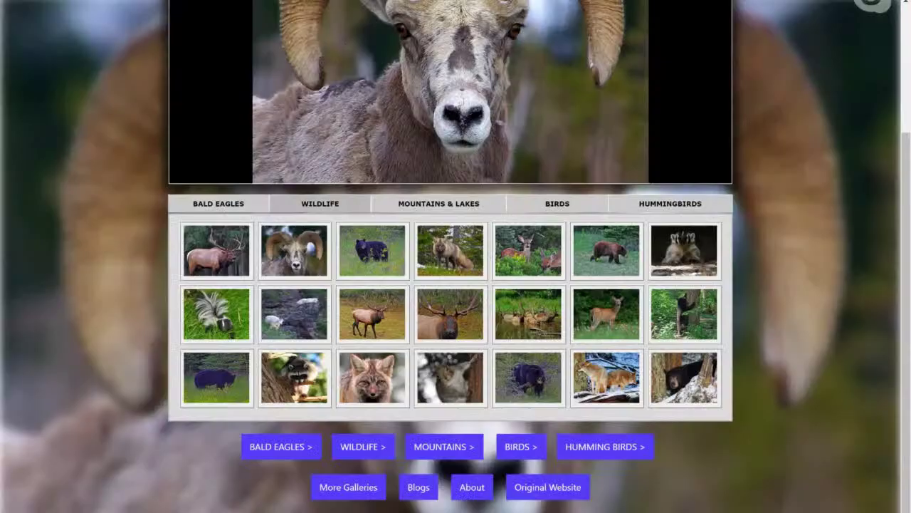
left_click(438, 202)
scroll(489, 225, "up", 3)
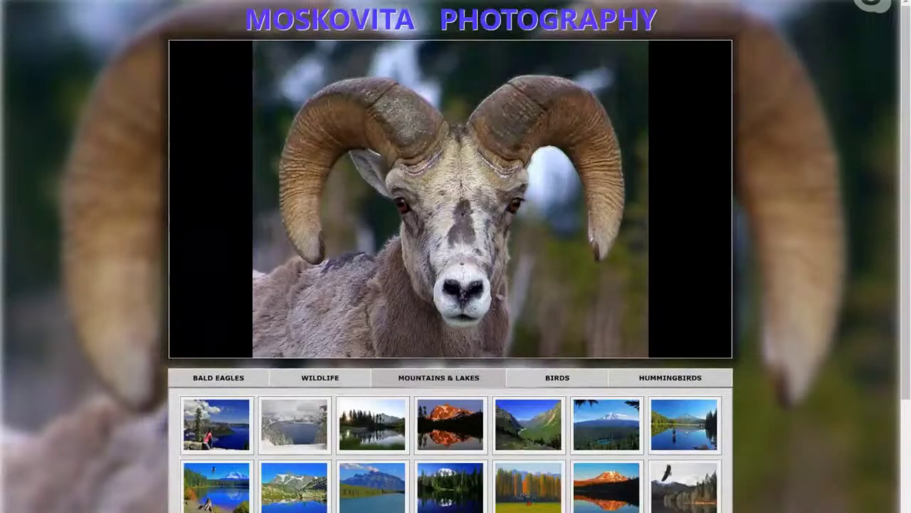
Request the nonexistent page /adsdf on moskovita-photography.com to test its 404 handling, and return to the Branding and Domain checks in WooRank.
type("/ad")
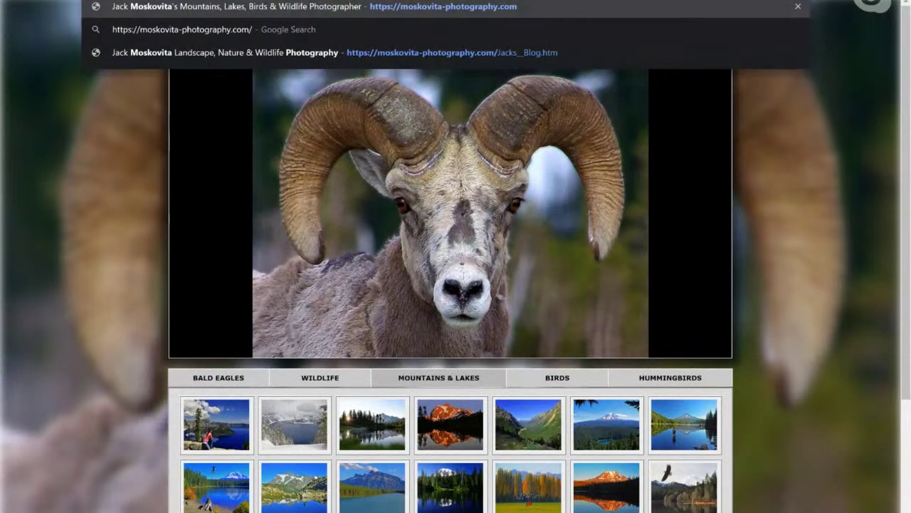
type("sdf")
key("Return")
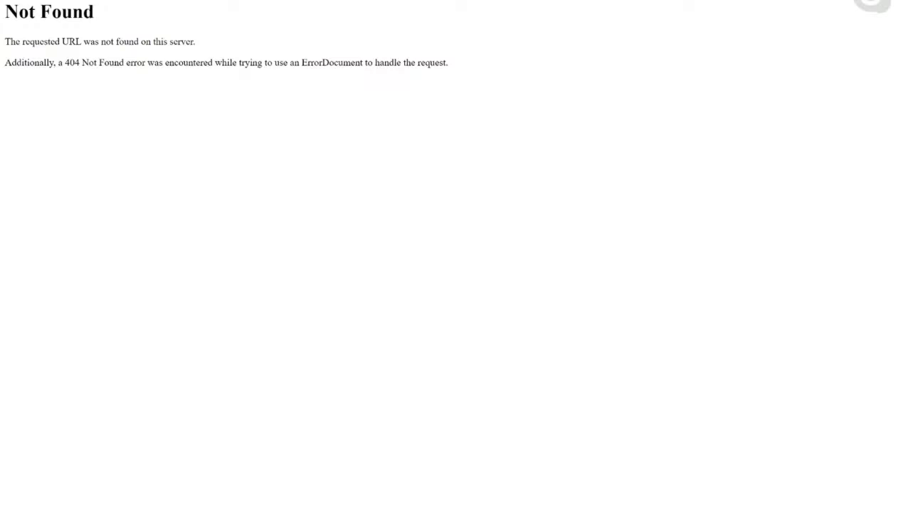
key("ctrl+a")
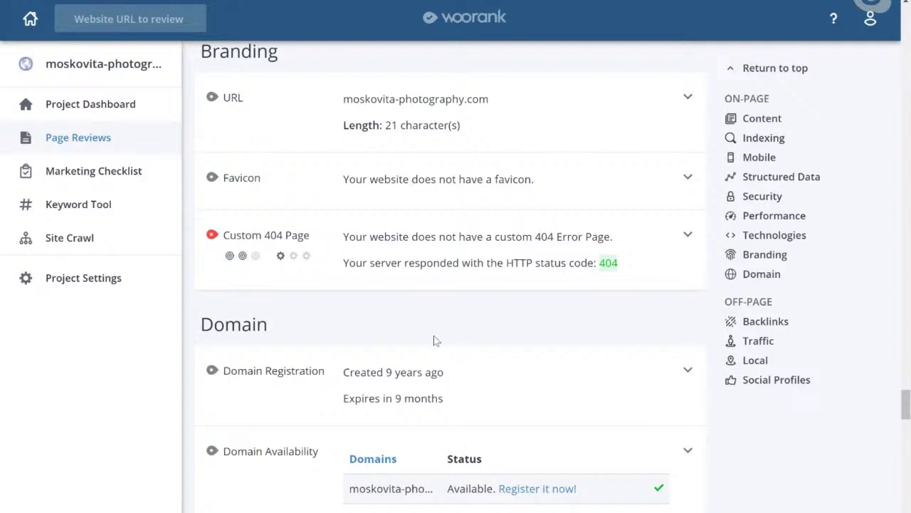
scroll(434, 337, "down", 1)
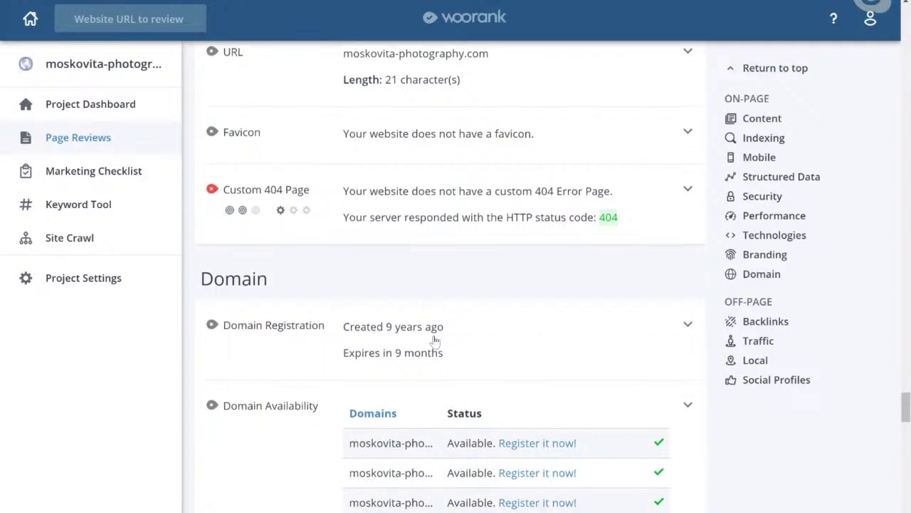
Look over the Domain checks, and expand the Backlinks Score check in the Off-Page section to read how it is calculated.
scroll(435, 341, "down", 15)
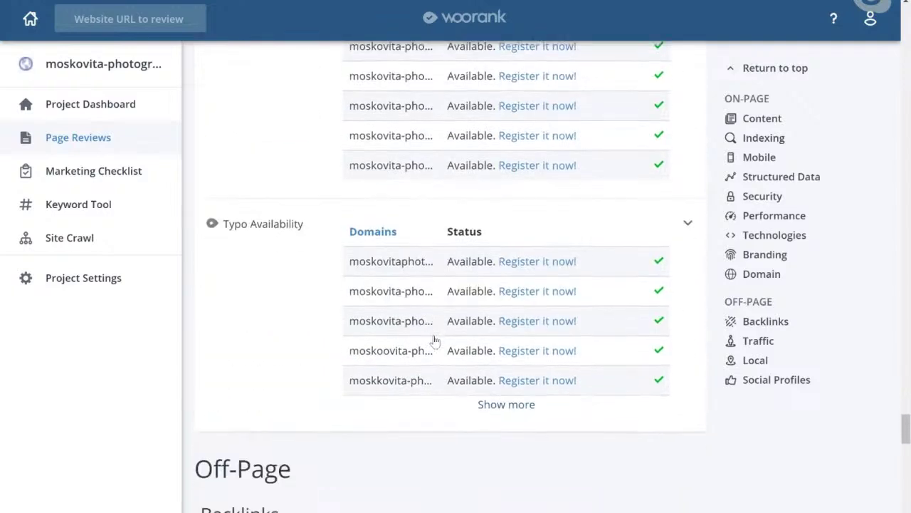
scroll(436, 341, "down", 3)
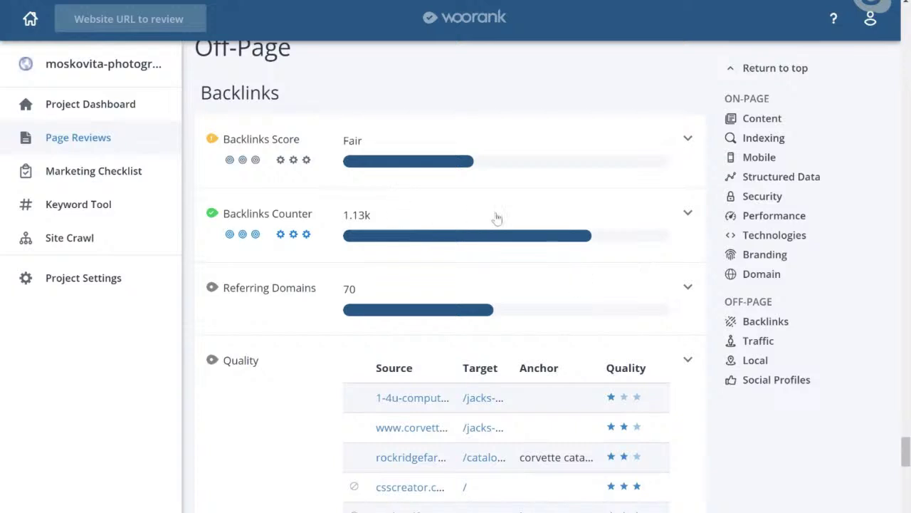
scroll(497, 218, "down", 1)
scroll(497, 218, "up", 1)
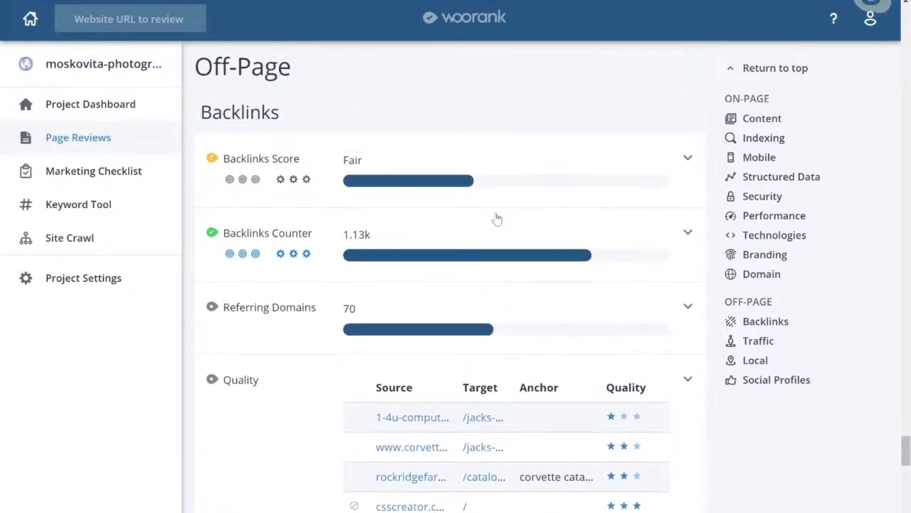
left_click(594, 167)
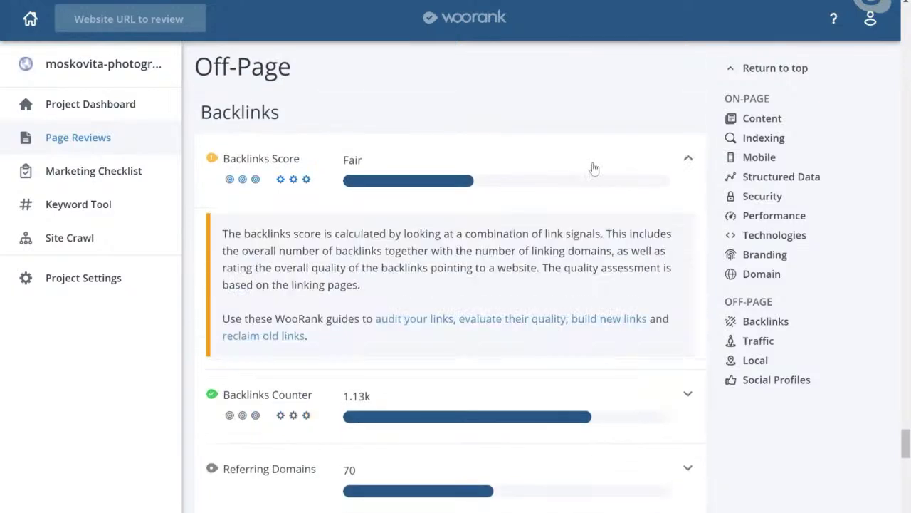
scroll(594, 168, "down", 2)
scroll(594, 168, "up", 1)
scroll(594, 166, "down", 1)
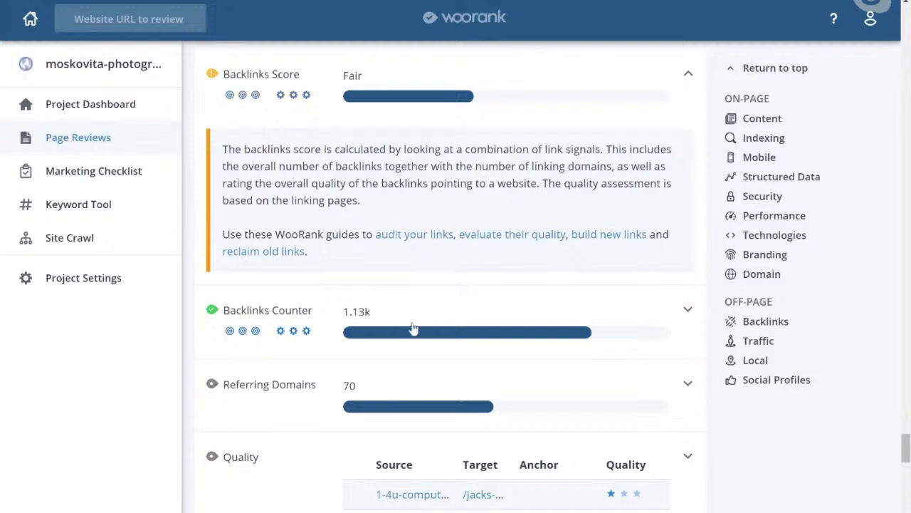
Expand the Referring Domains check to read its explanation, and review the backlink Quality table.
scroll(413, 327, "down", 1)
scroll(477, 240, "up", 1)
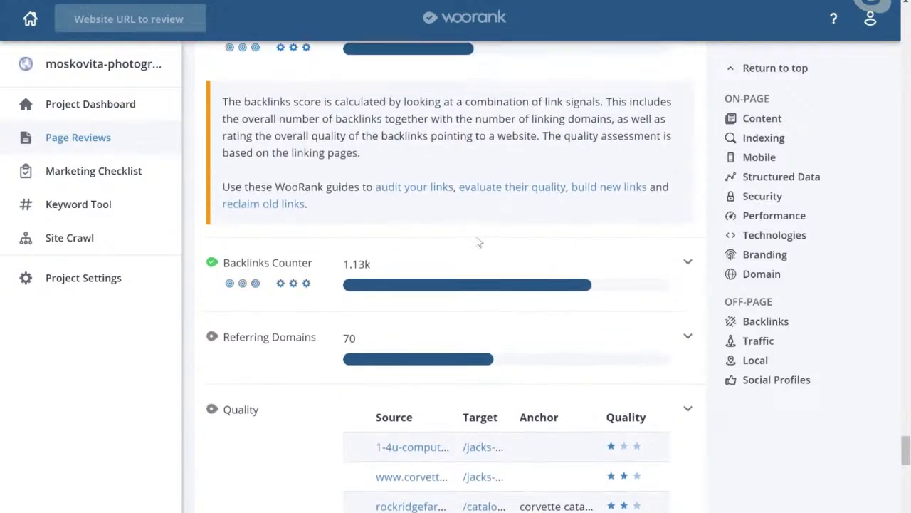
left_click_drag(343, 343, 350, 342)
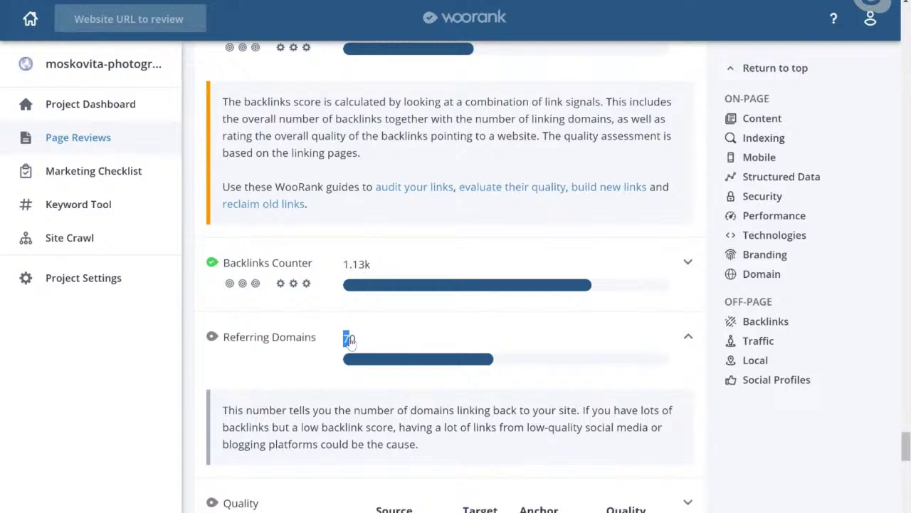
scroll(350, 342, "down", 4)
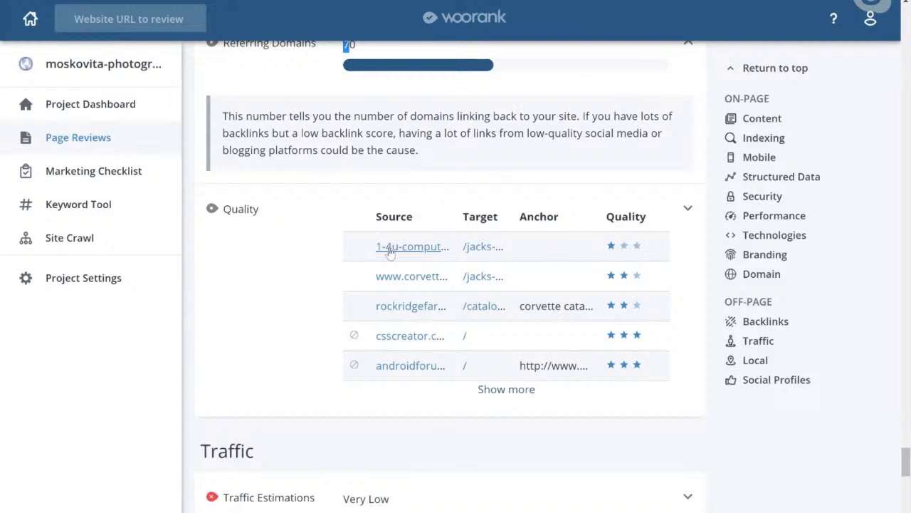
Expand the Traffic Estimations check in the Traffic section and read its explanation alongside the Traffic Rank.
scroll(389, 252, "down", 3)
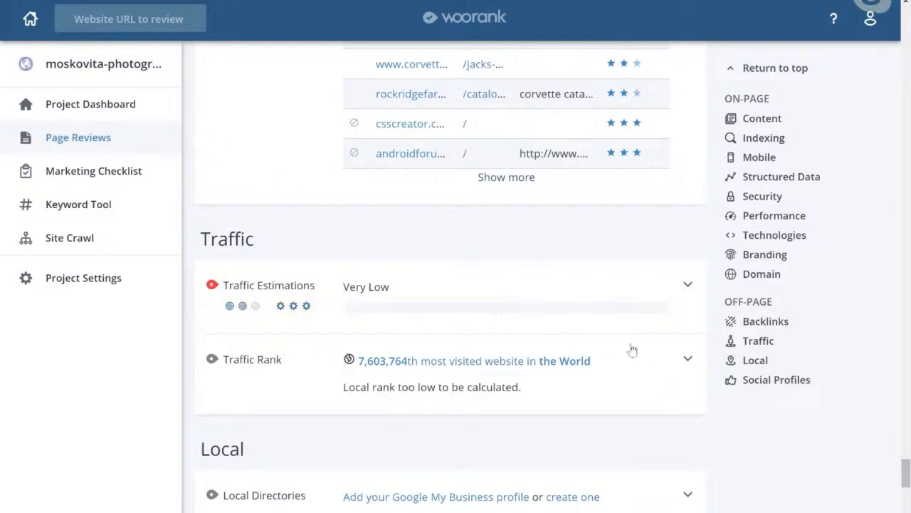
left_click(483, 289)
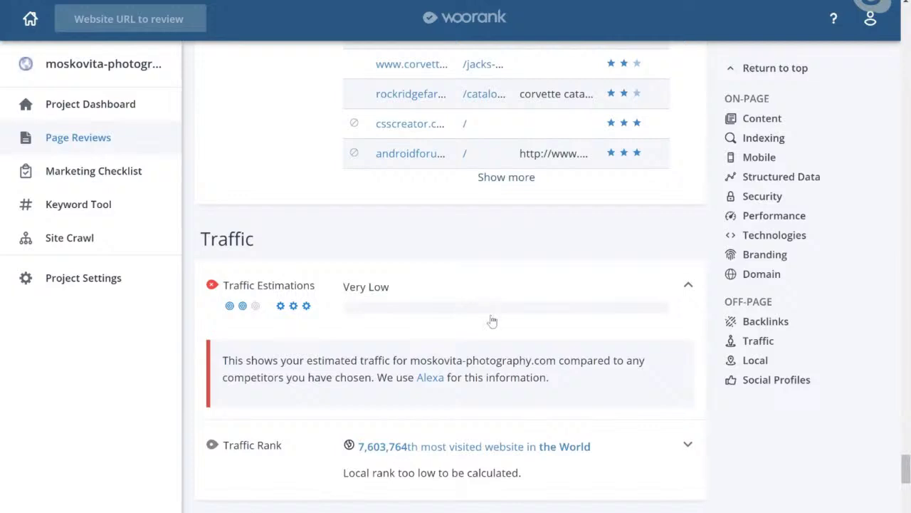
scroll(491, 321, "down", 3)
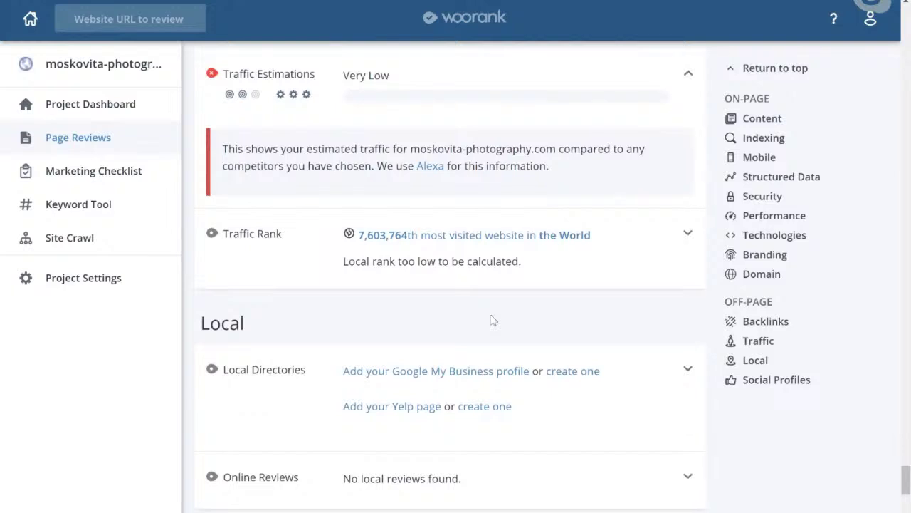
scroll(491, 321, "up", 1)
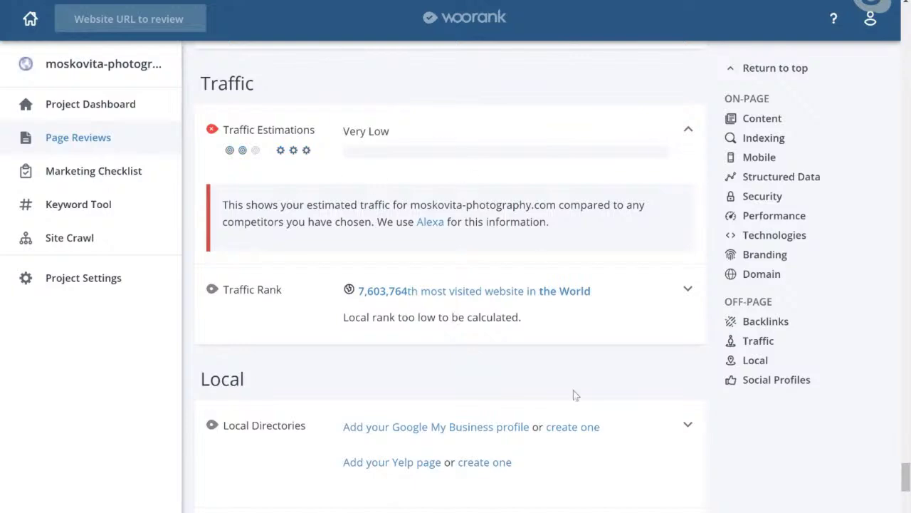
Review the Local checks and the Social Profiles section, covering social media engagement and the Facebook, Twitter, Instagram and LinkedIn accounts.
scroll(574, 392, "down", 3)
scroll(574, 396, "down", 3)
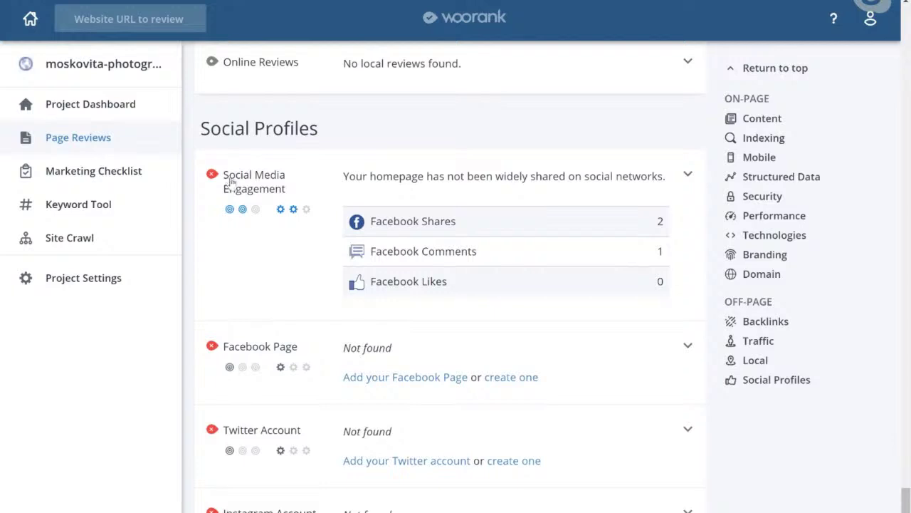
scroll(280, 271, "down", 2)
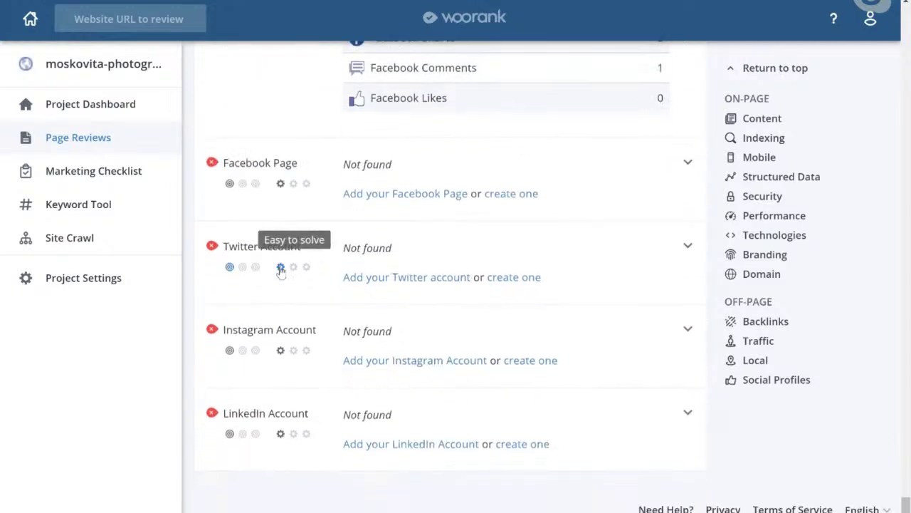
scroll(636, 365, "up", 1)
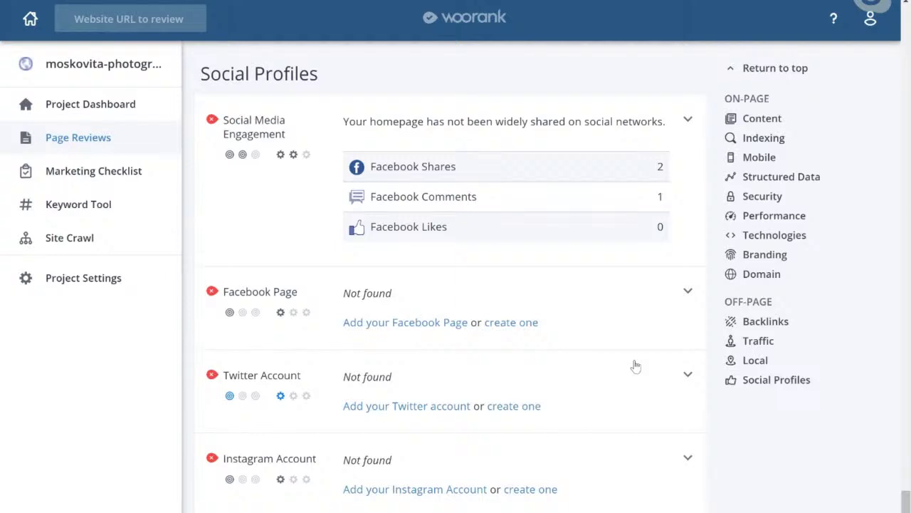
scroll(636, 366, "down", 2)
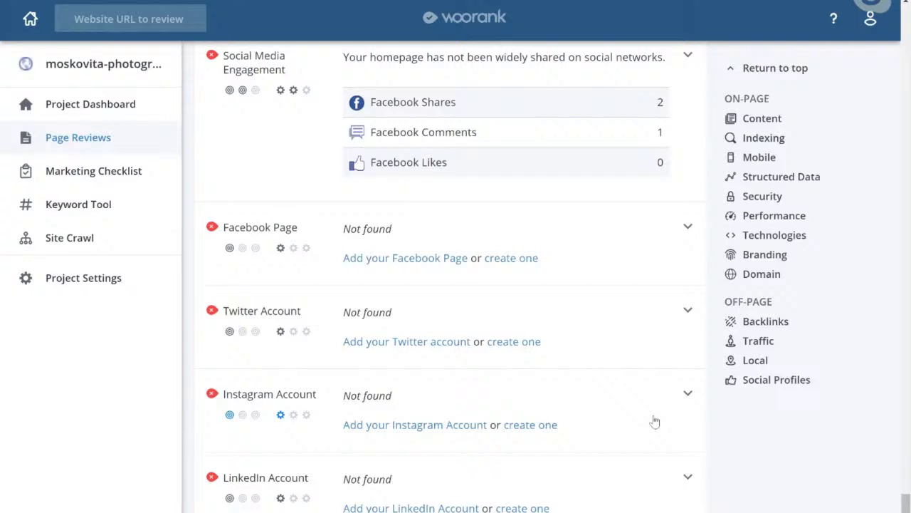
scroll(625, 372, "down", 2)
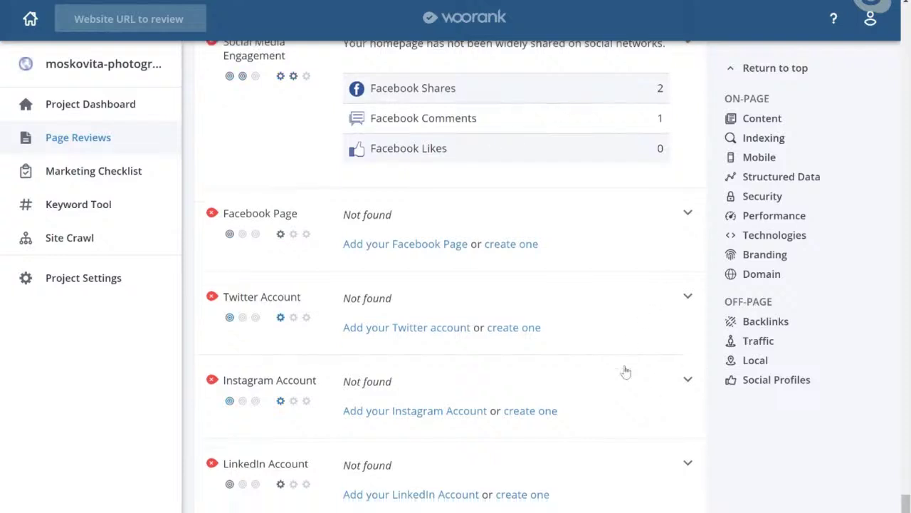
scroll(625, 371, "up", 4)
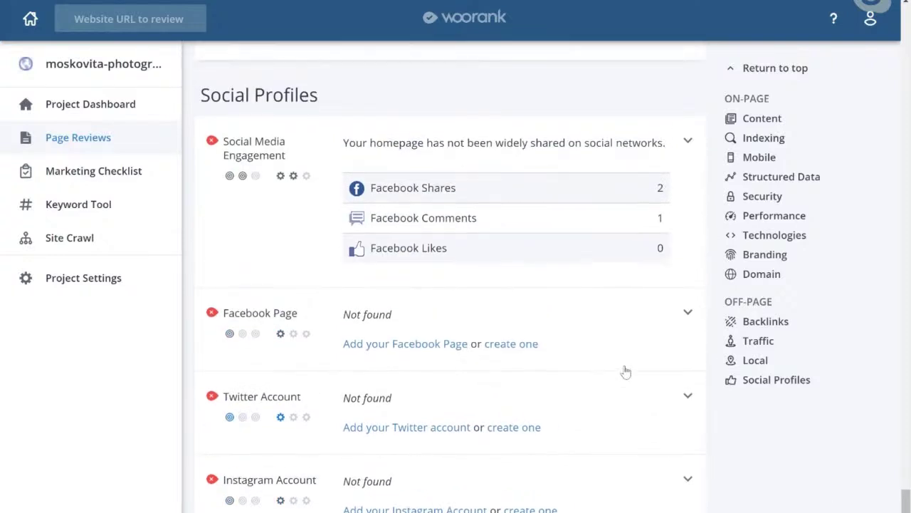
Filter the moskovita-photography.com review to show only high-impact checks with the Errors status.
scroll(624, 370, "up", 20)
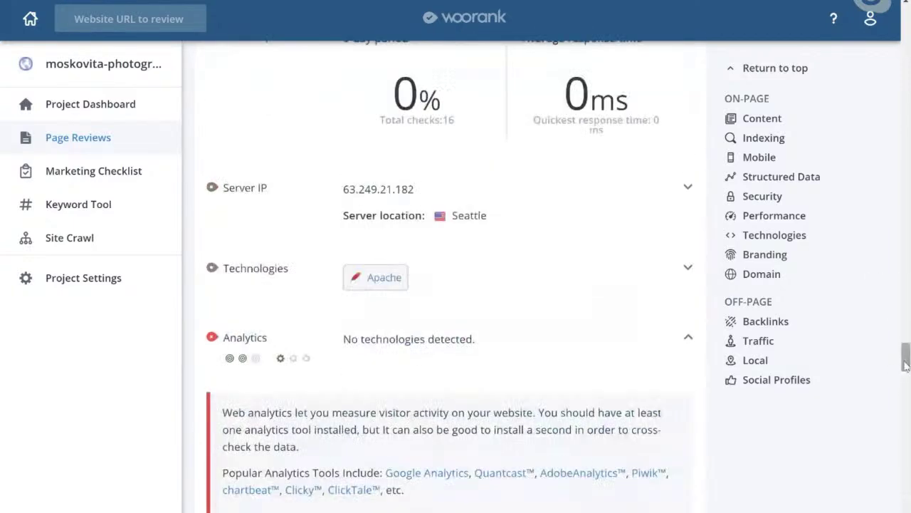
left_click_drag(906, 364, 905, 27)
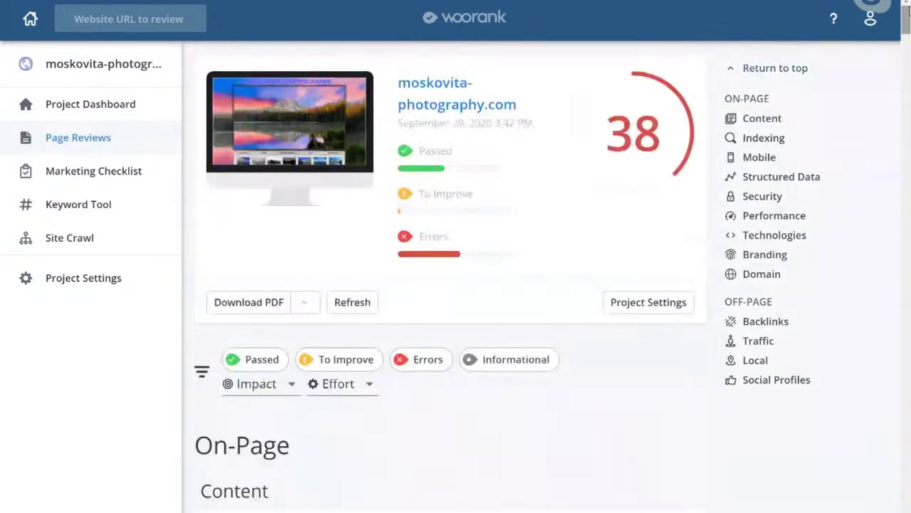
left_click(290, 383)
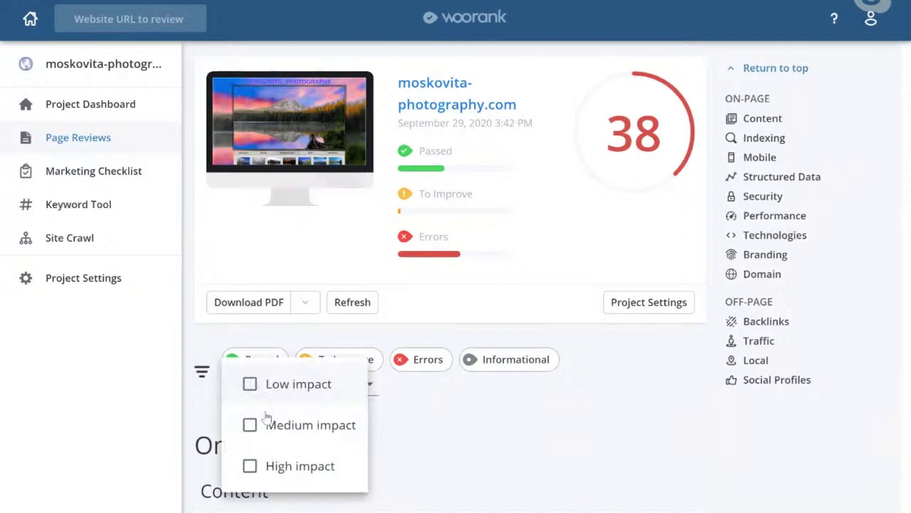
left_click(281, 466)
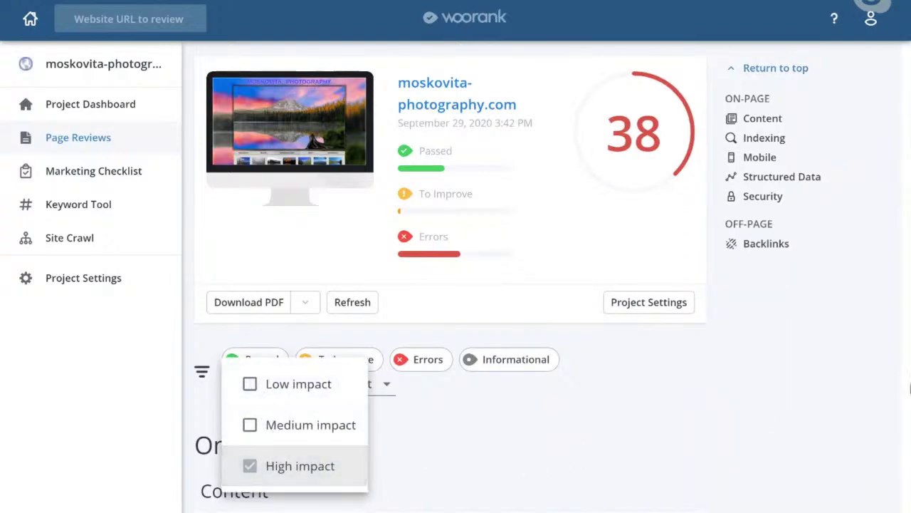
scroll(844, 427, "down", 7)
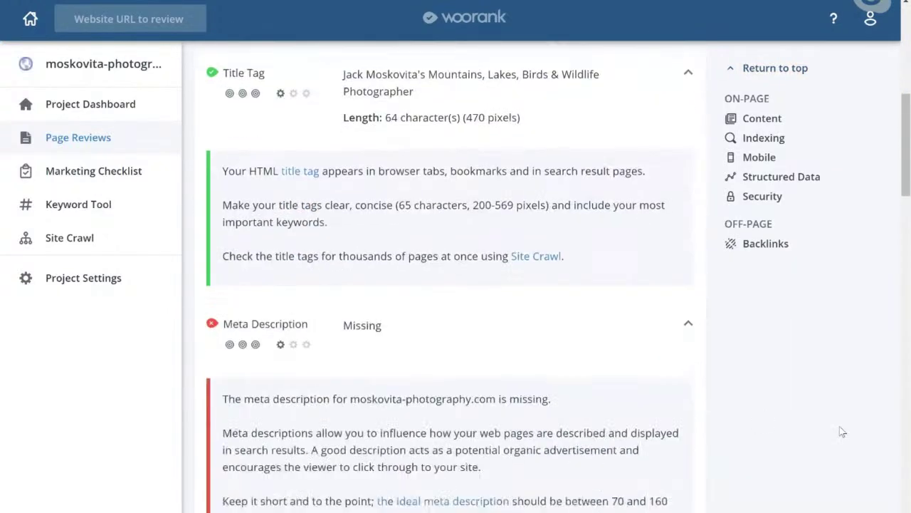
scroll(844, 430, "up", 7)
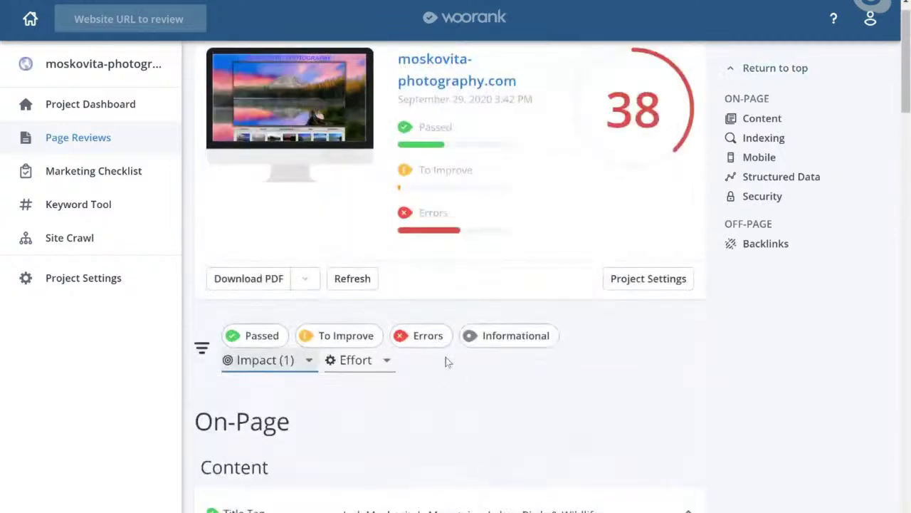
left_click(421, 337)
Examine the filtered high-impact errors for Meta Description, URL Resolve and Schema.org, checking their impact and effort ratings.
scroll(887, 430, "down", 4)
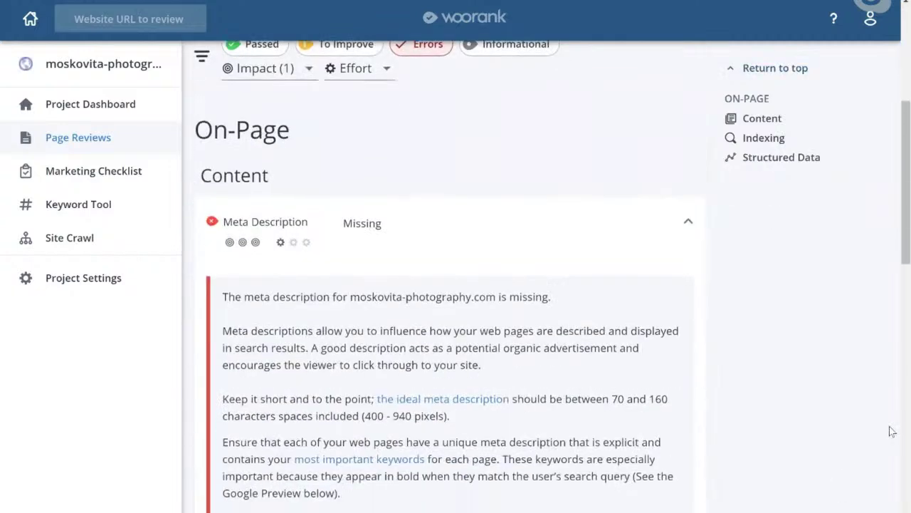
scroll(744, 494, "down", 3)
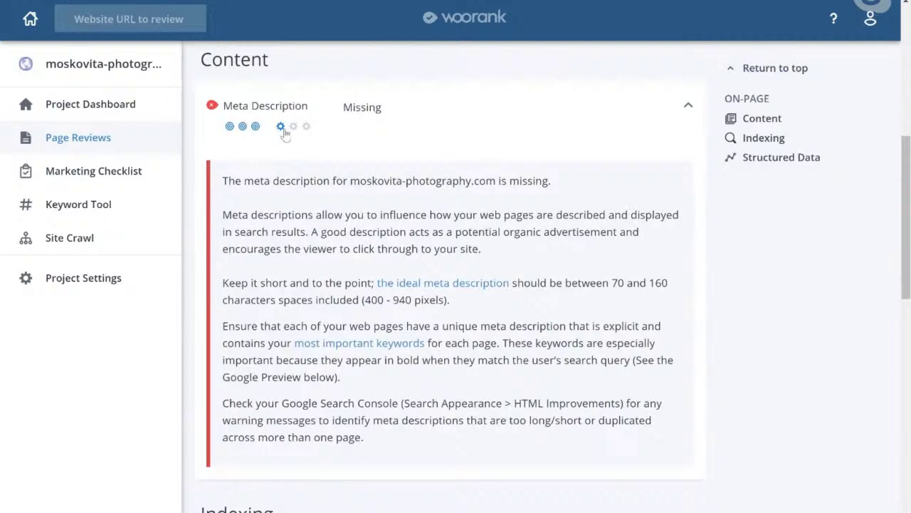
scroll(510, 326, "down", 3)
scroll(509, 325, "down", 3)
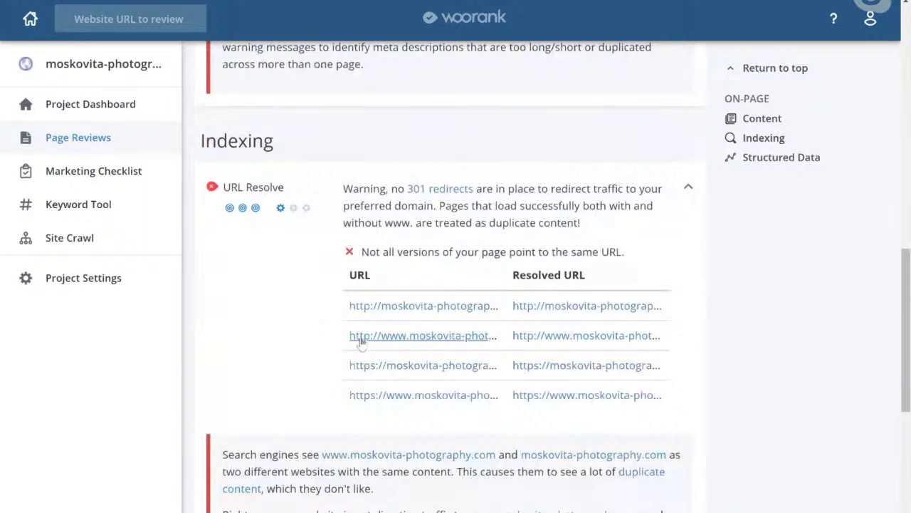
scroll(361, 343, "down", 5)
scroll(361, 342, "down", 1)
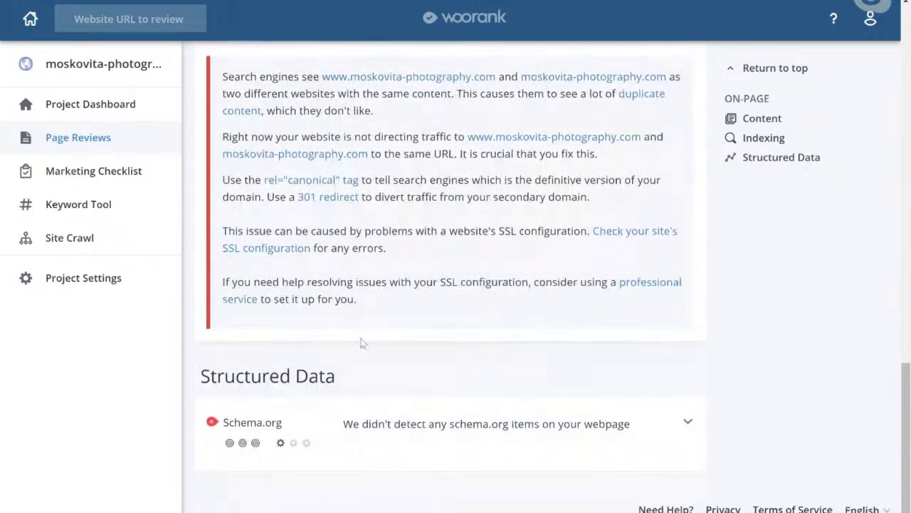
scroll(805, 337, "up", 3)
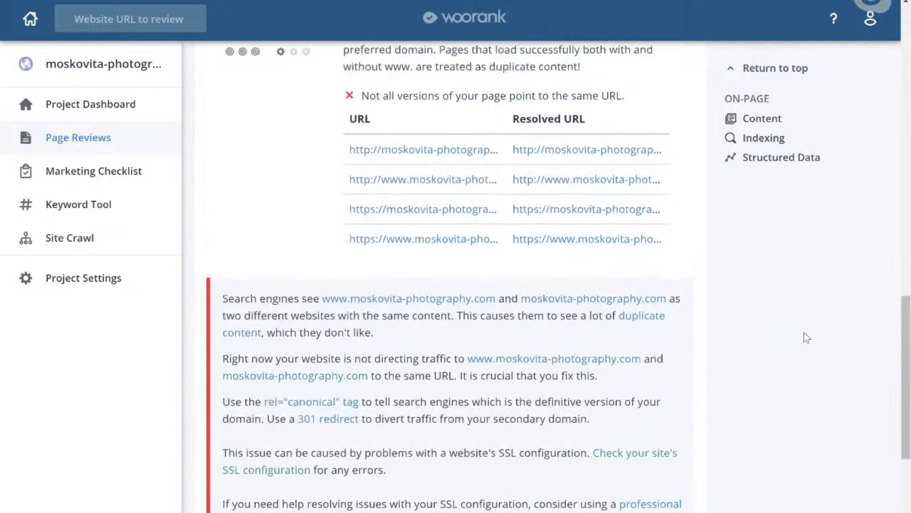
scroll(804, 332, "up", 8)
scroll(804, 332, "up", 5)
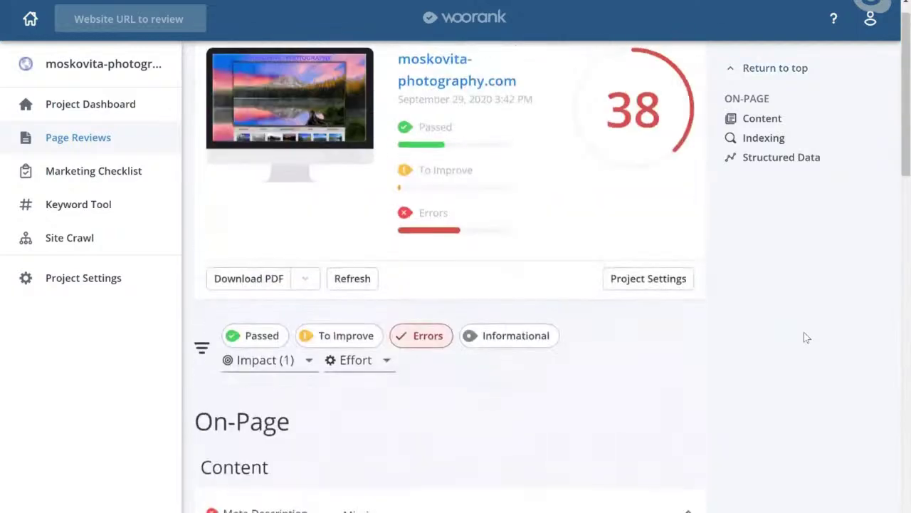
Show the explanation of the WooRank score, and skim the filtered Meta Description and URL Resolve errors again.
mouse_move(616, 103)
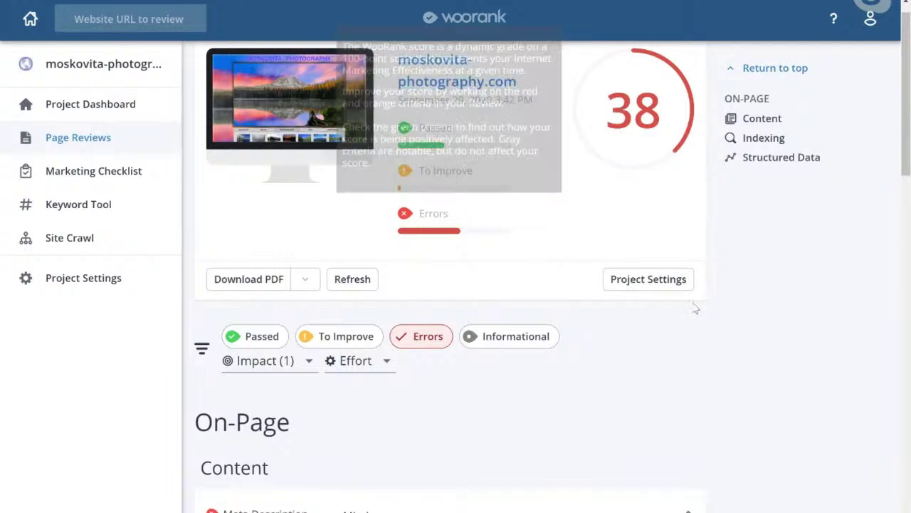
mouse_move(629, 131)
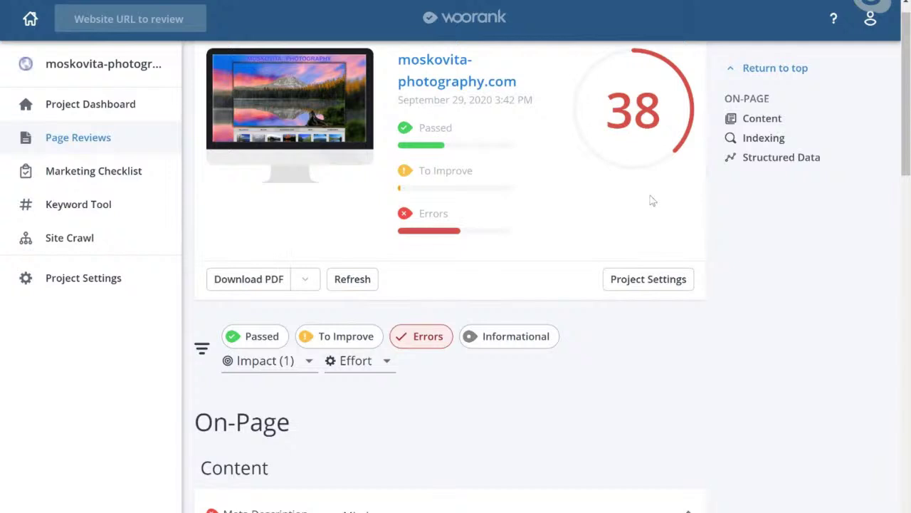
scroll(765, 449, "down", 4)
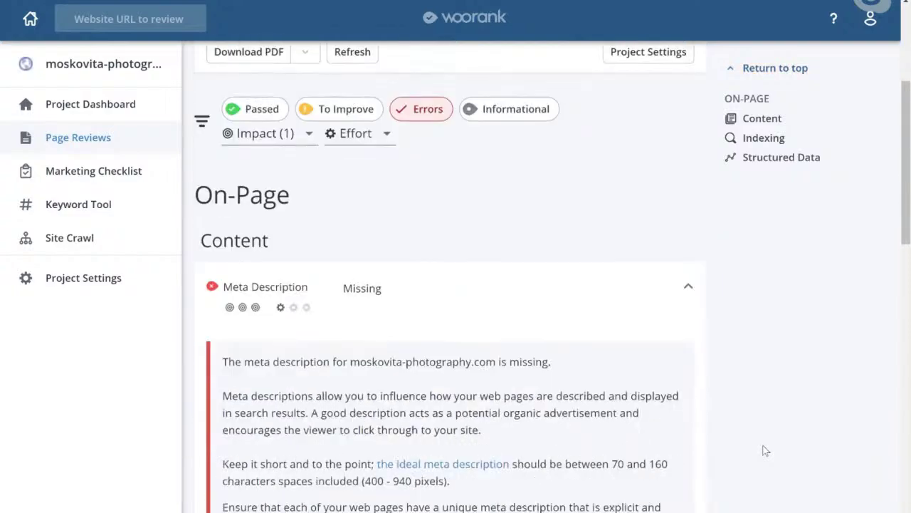
scroll(390, 303, "down", 12)
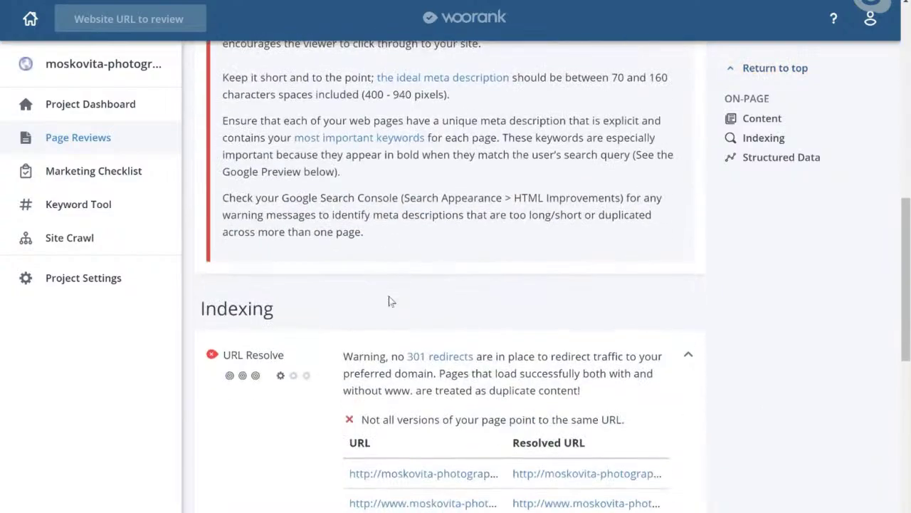
scroll(390, 303, "up", 7)
scroll(390, 303, "up", 10)
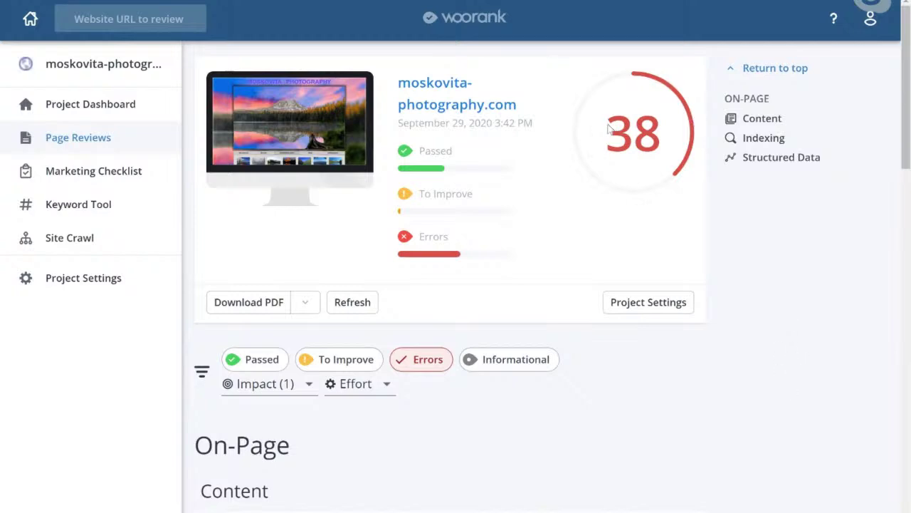
scroll(910, 377, "down", 15)
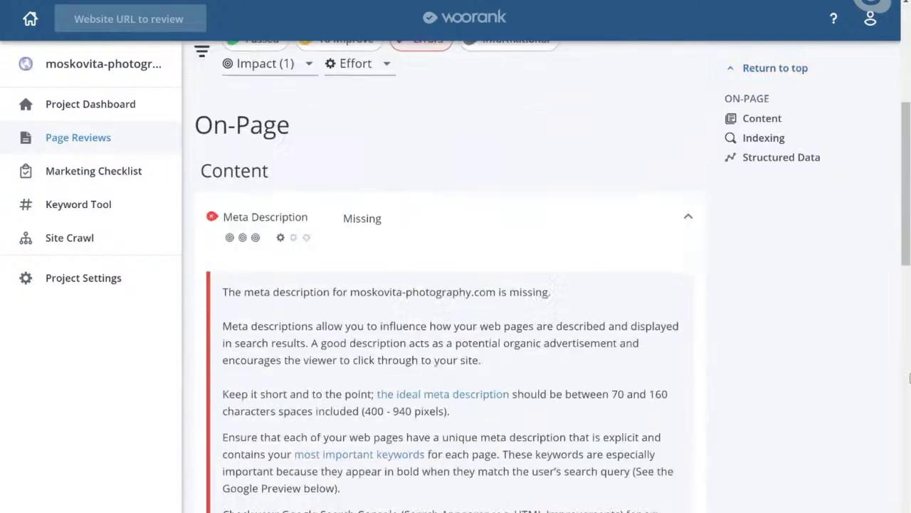
scroll(910, 377, "up", 15)
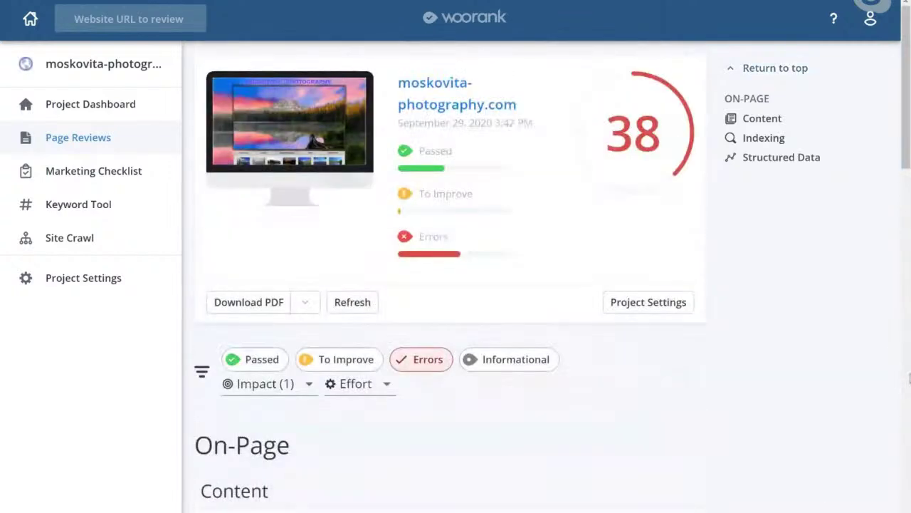